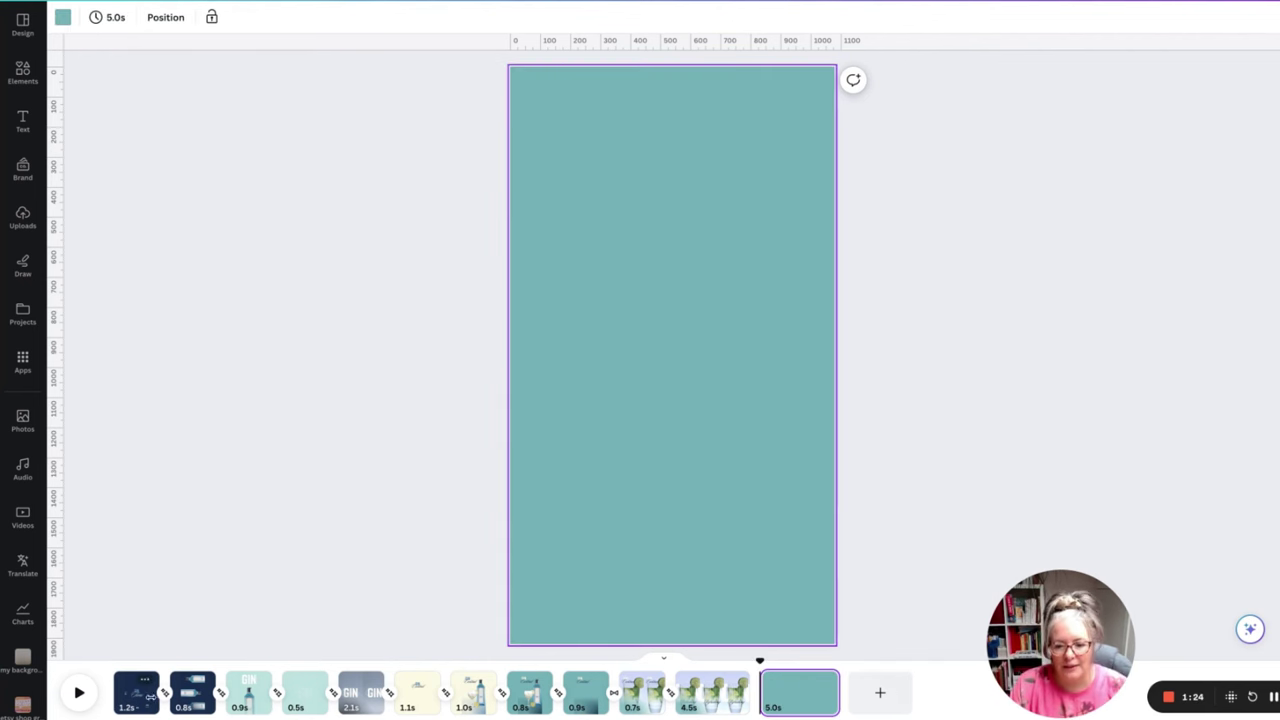
# - Copy the "GIN" and "Time" text from the first page onto the blank teal page at the end
pyautogui.click(144, 700)
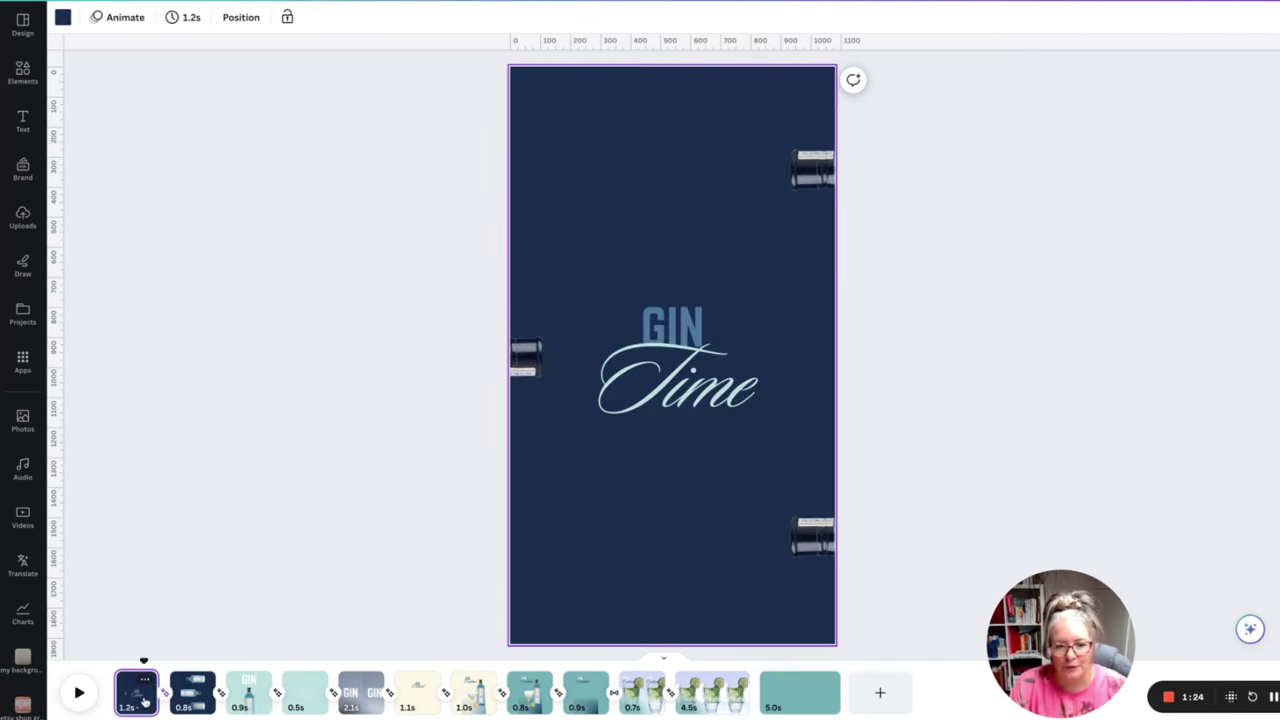
pyautogui.click(677, 360)
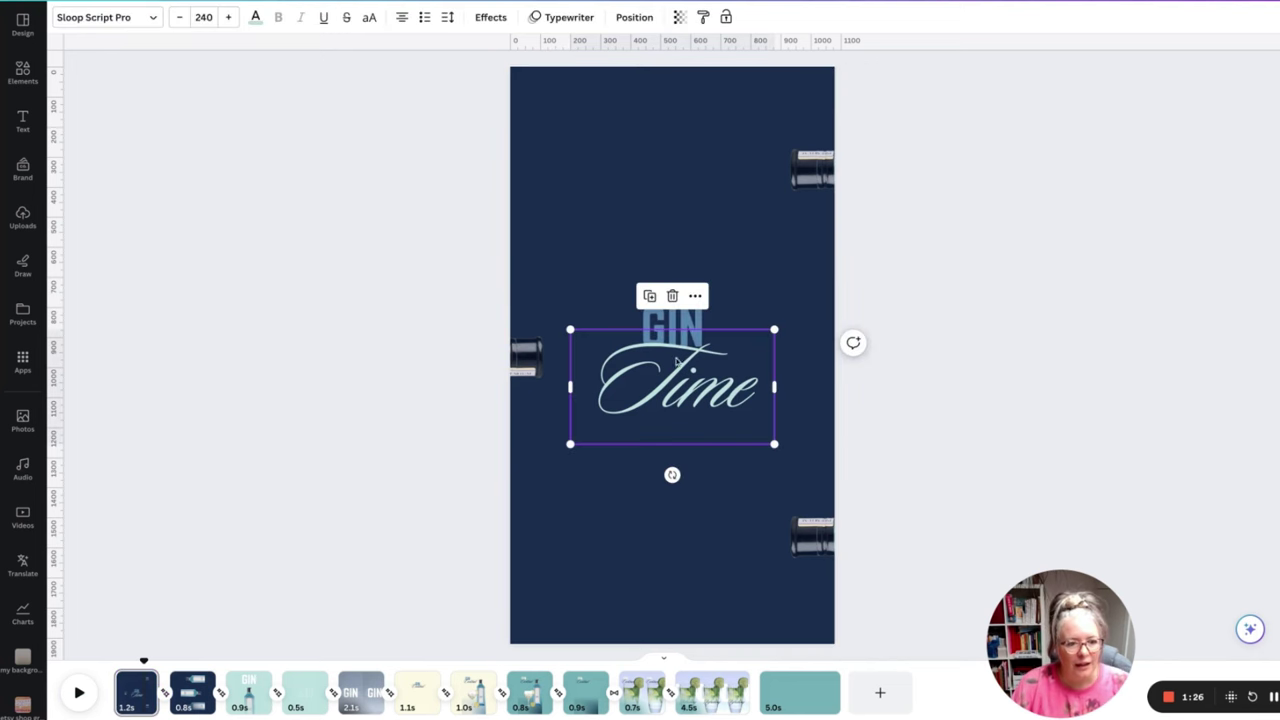
pyautogui.click(723, 319)
pyautogui.click(686, 321)
pyautogui.click(698, 396)
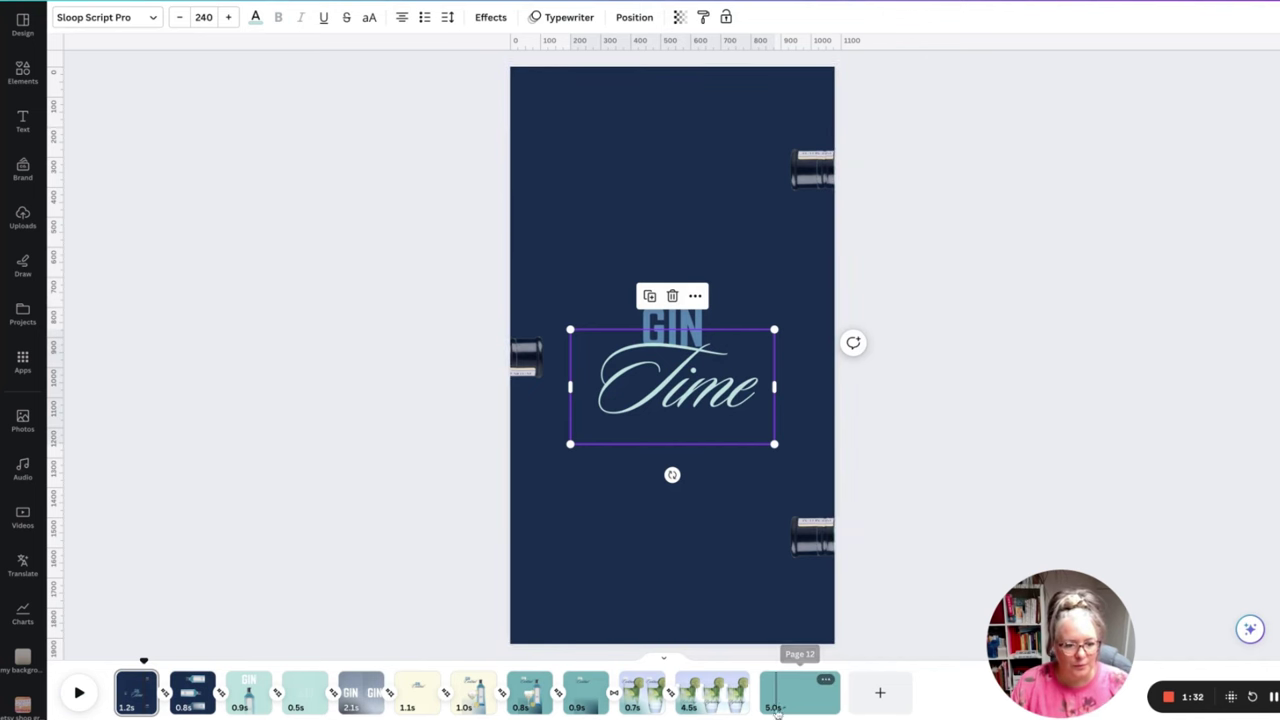
pyautogui.click(666, 324)
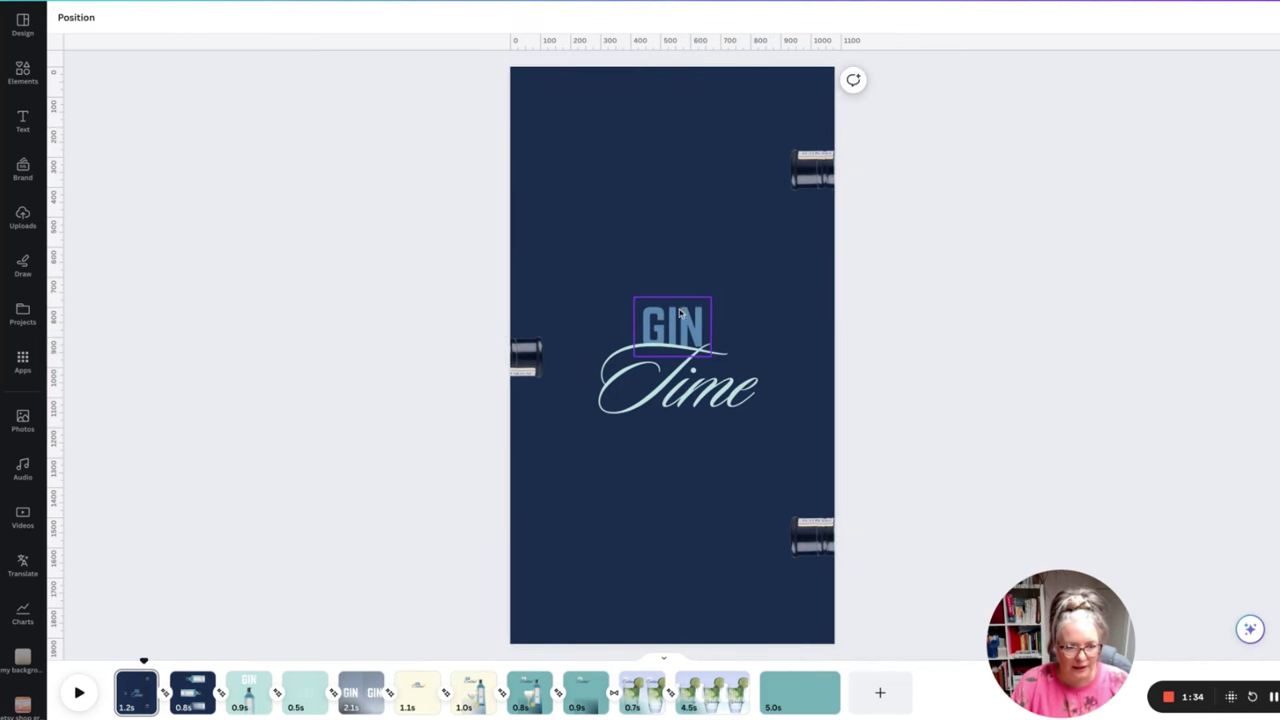
pyautogui.keyDown('shift'); pyautogui.click(711, 374); pyautogui.keyUp('shift')
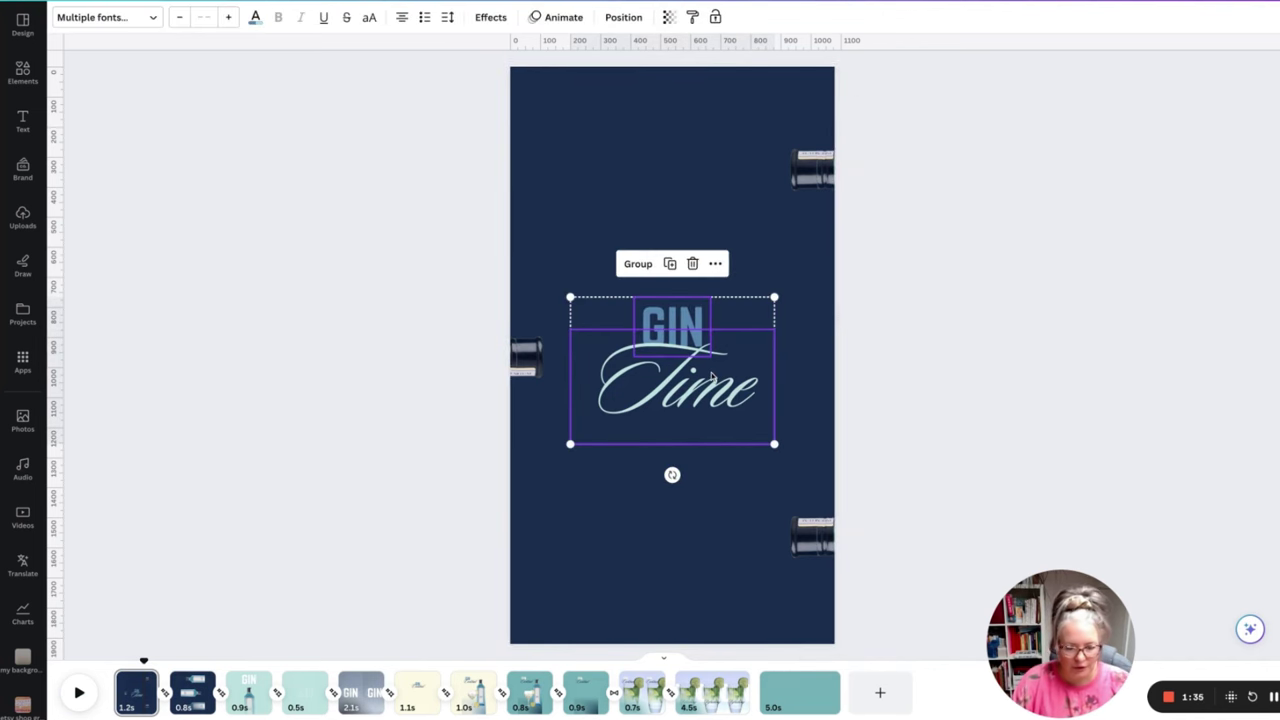
pyautogui.click(804, 688)
pyautogui.hotkey('ctrl', 'v')
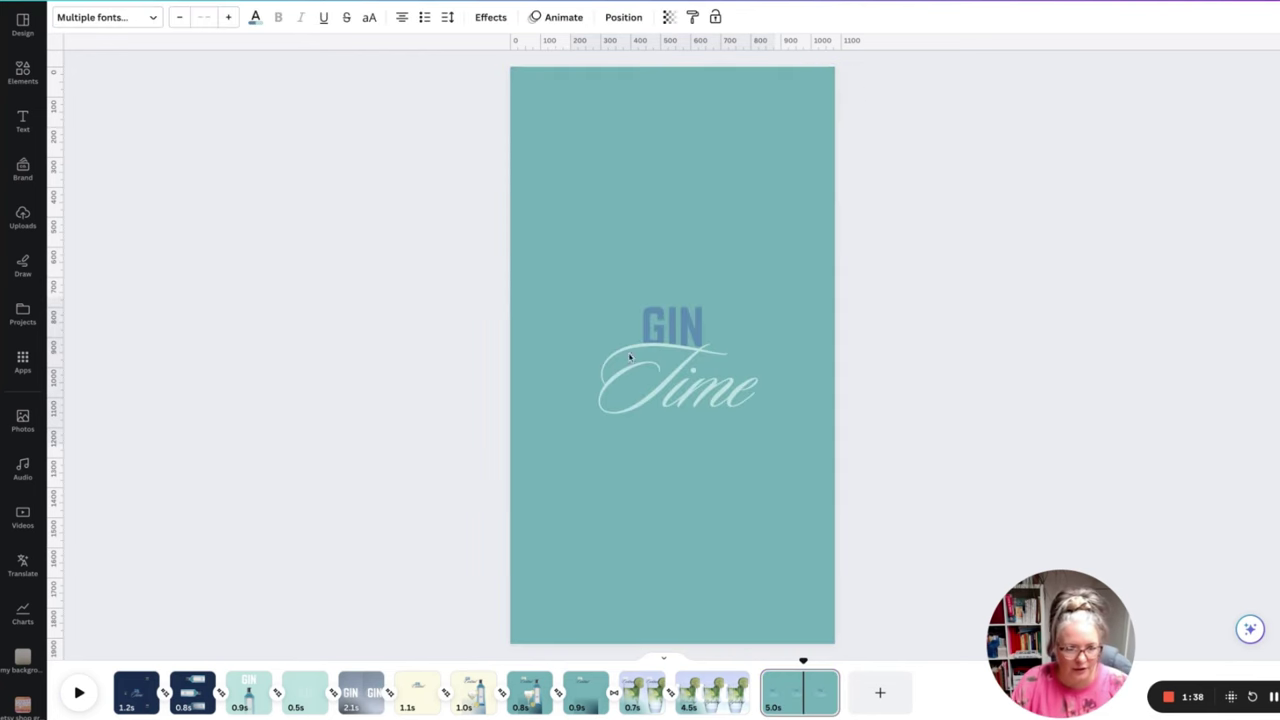
# - Change the last page's background to the dark navy document colour
pyautogui.click(640, 125)
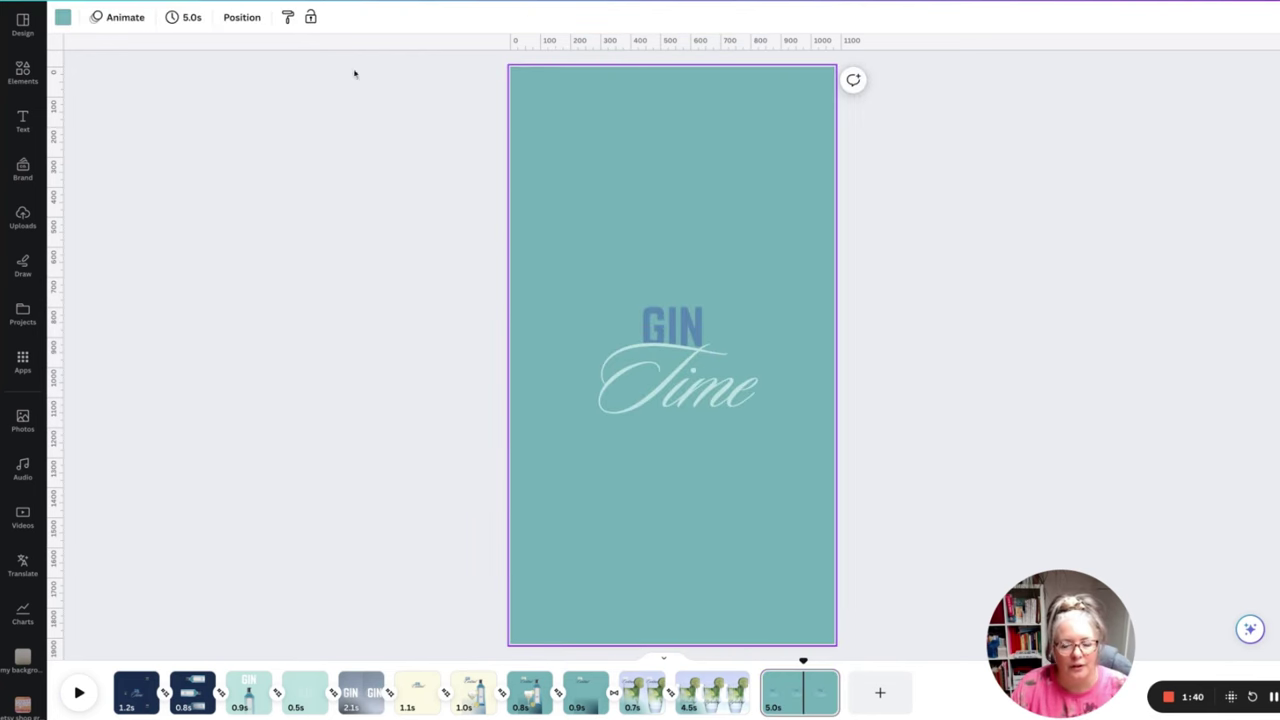
pyautogui.click(64, 17)
pyautogui.click(155, 100)
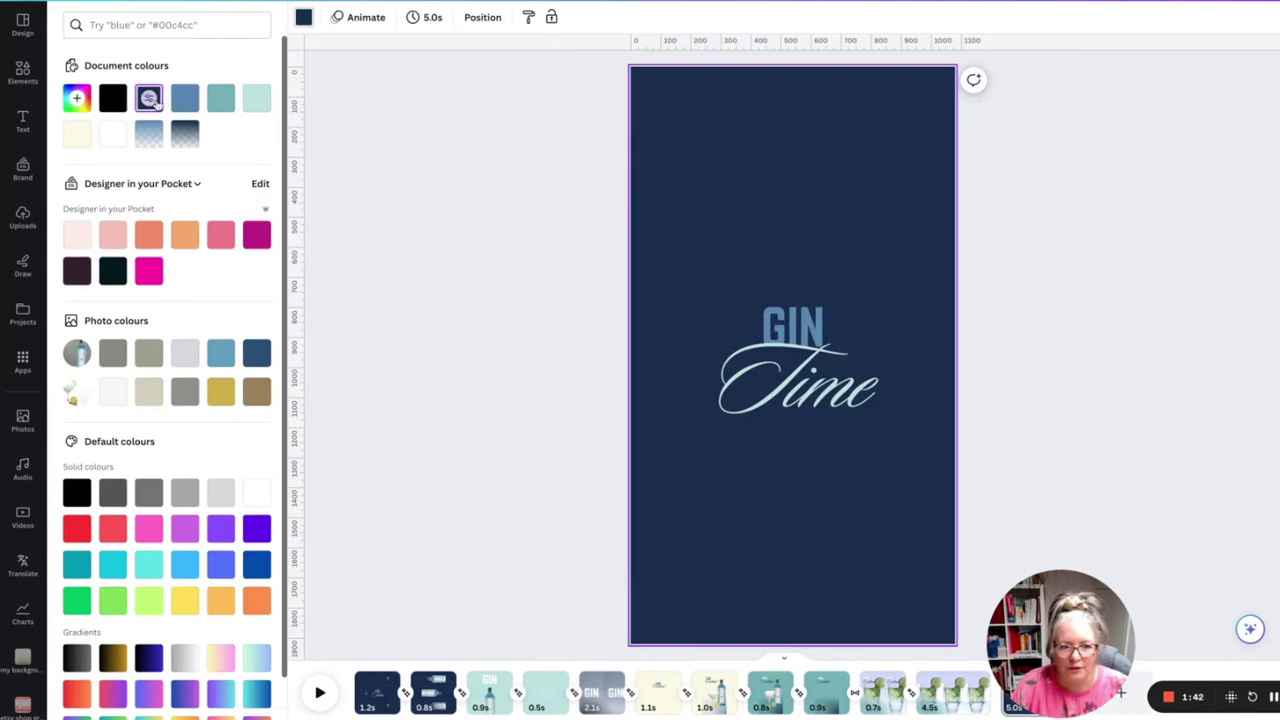
pyautogui.click(580, 277)
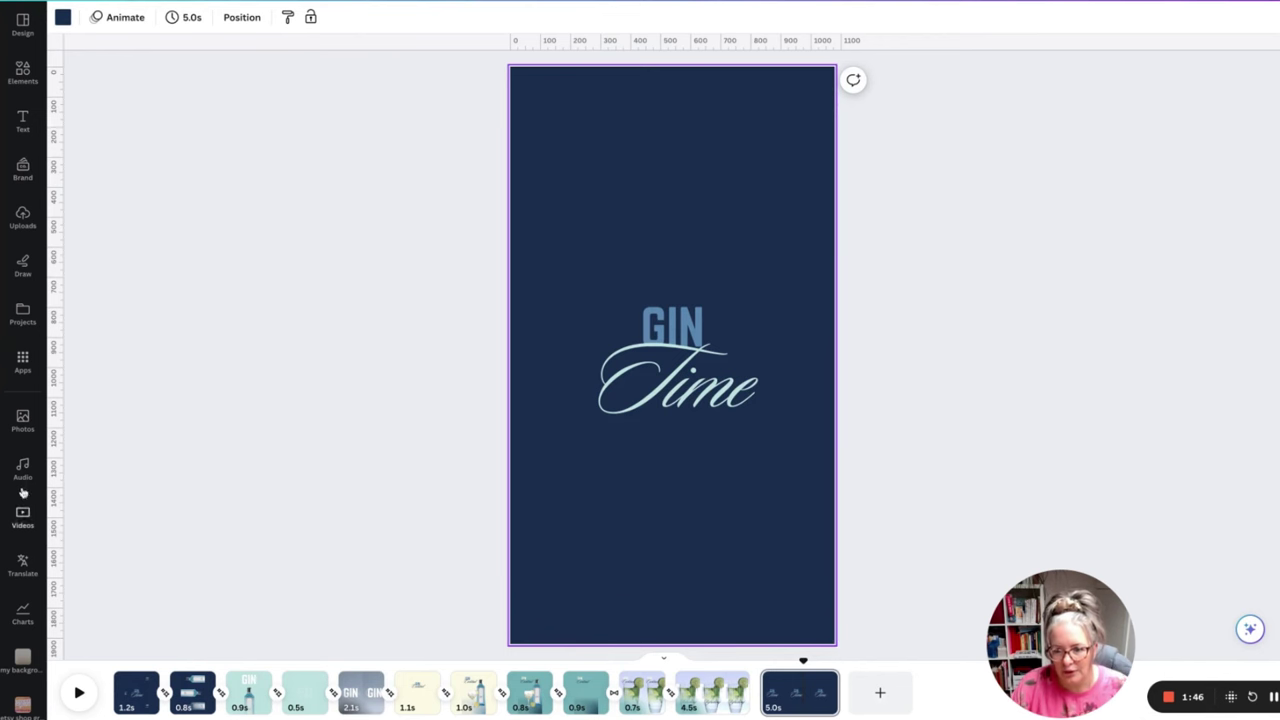
# - Search the photos for "gin bottle" and add the blue gin bottle on a grey background to the page
pyautogui.click(22, 418)
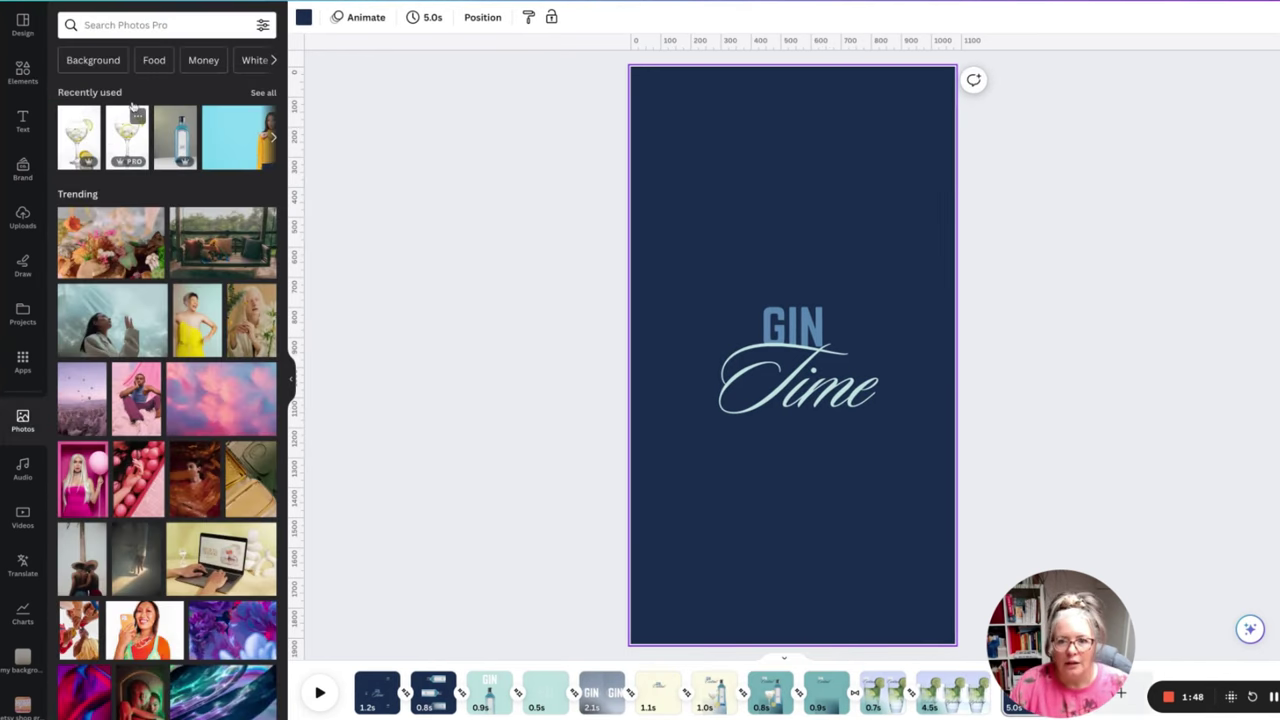
pyautogui.click(117, 27)
pyautogui.write('gin bottle')
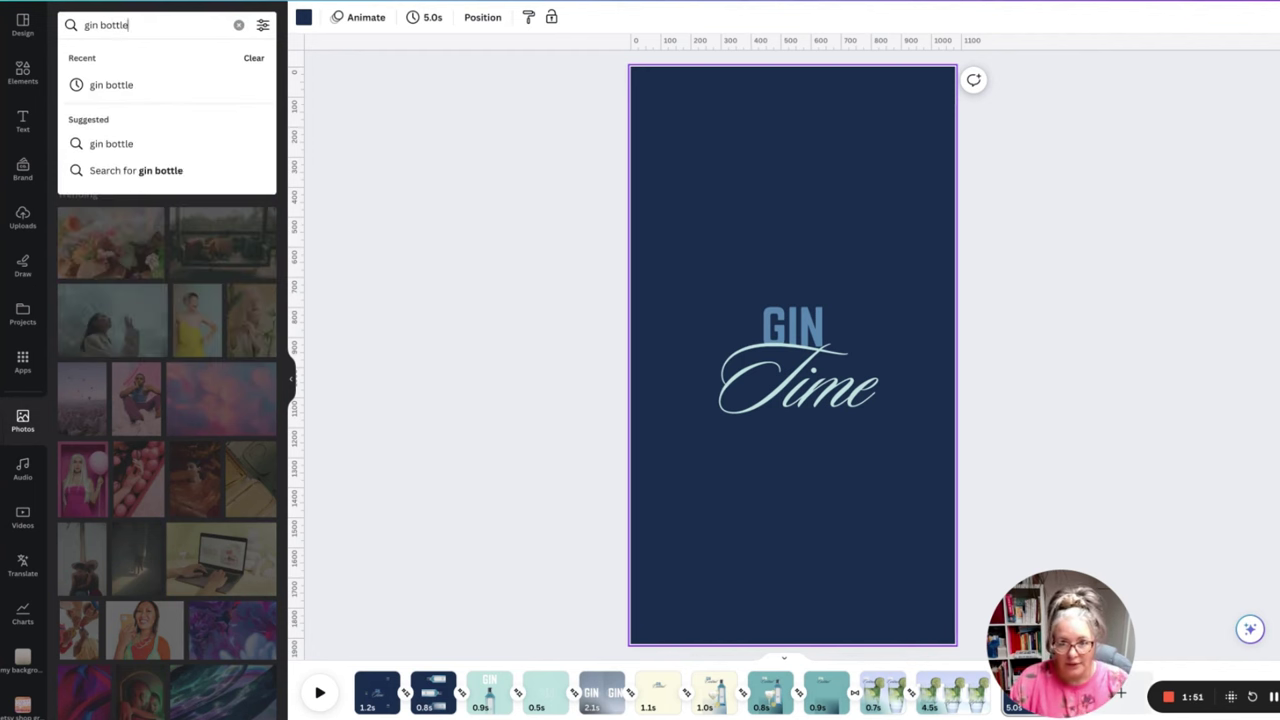
pyautogui.press('Return')
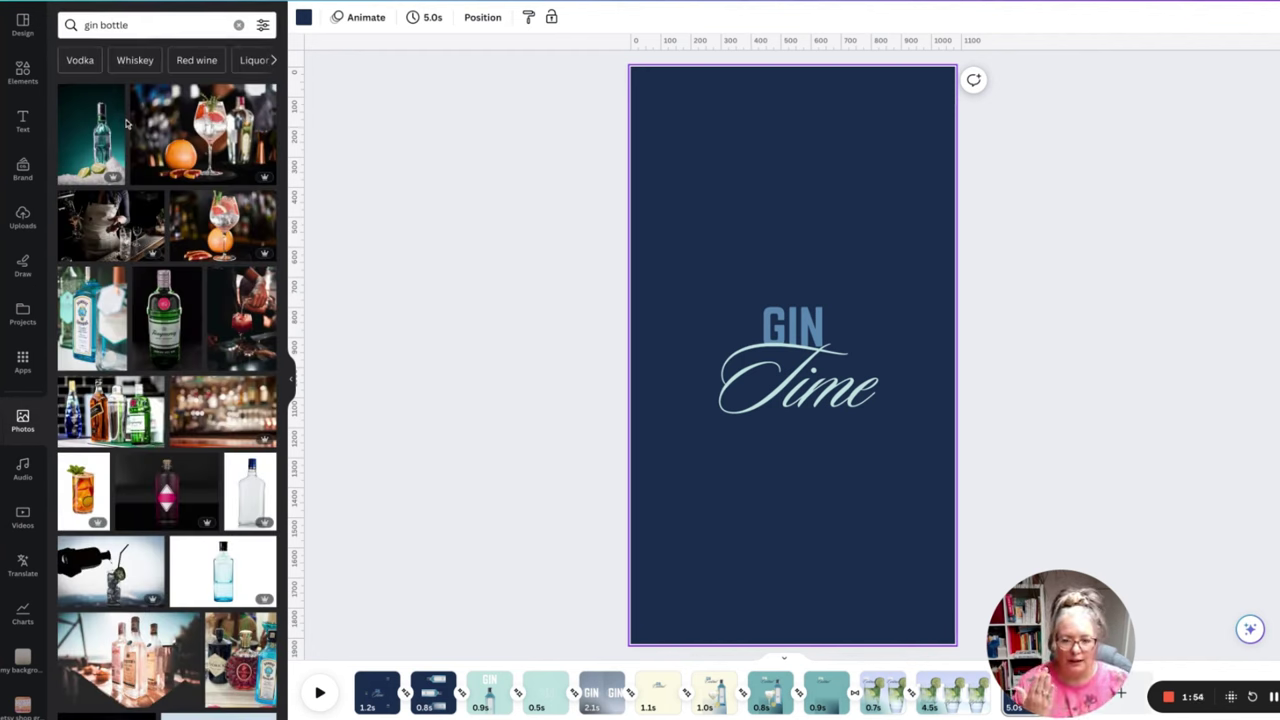
pyautogui.scroll(-5, 127, 121)
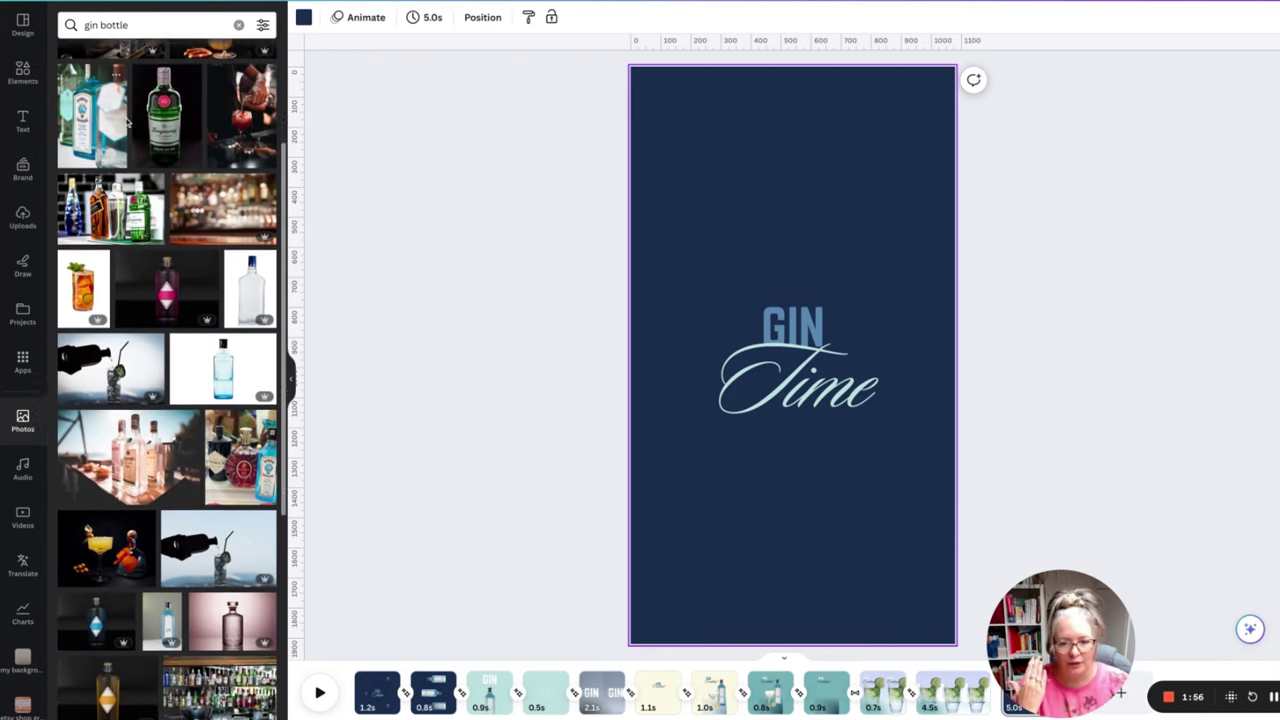
pyautogui.scroll(-3, 117, 187)
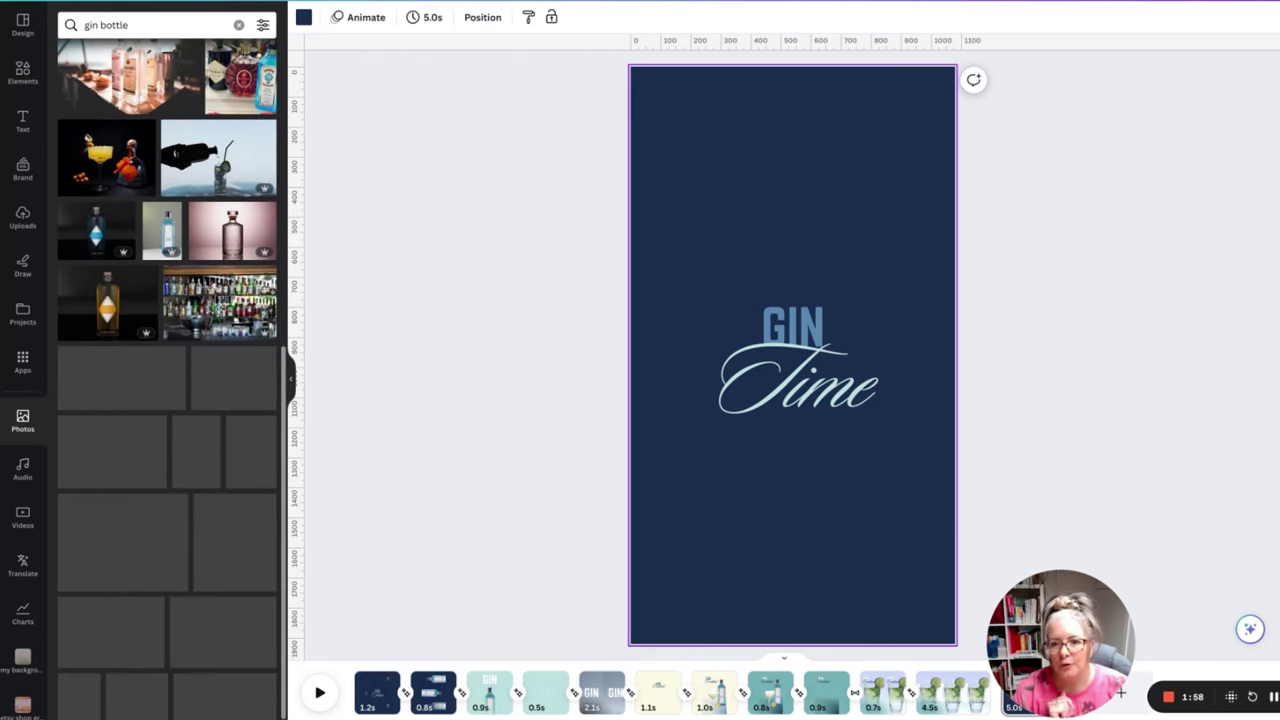
pyautogui.click(155, 228)
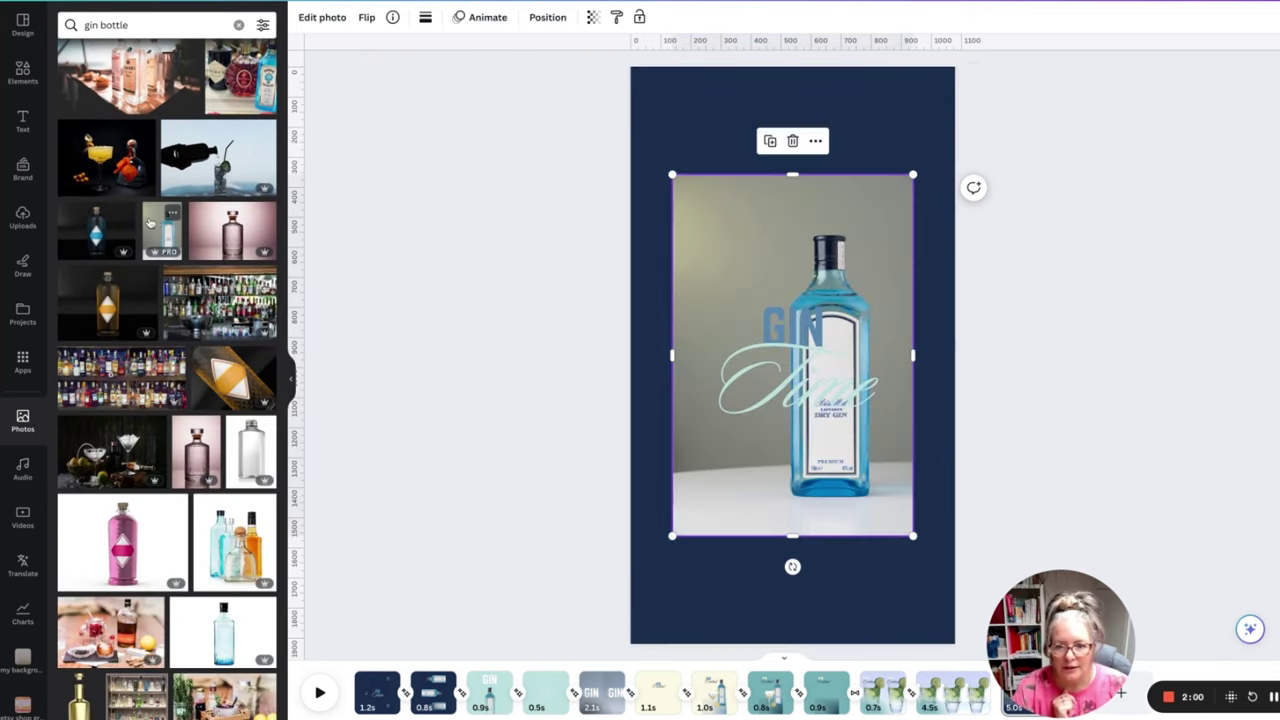
# - Remove the background of the gin bottle photo with BG Remover
pyautogui.click(295, 372)
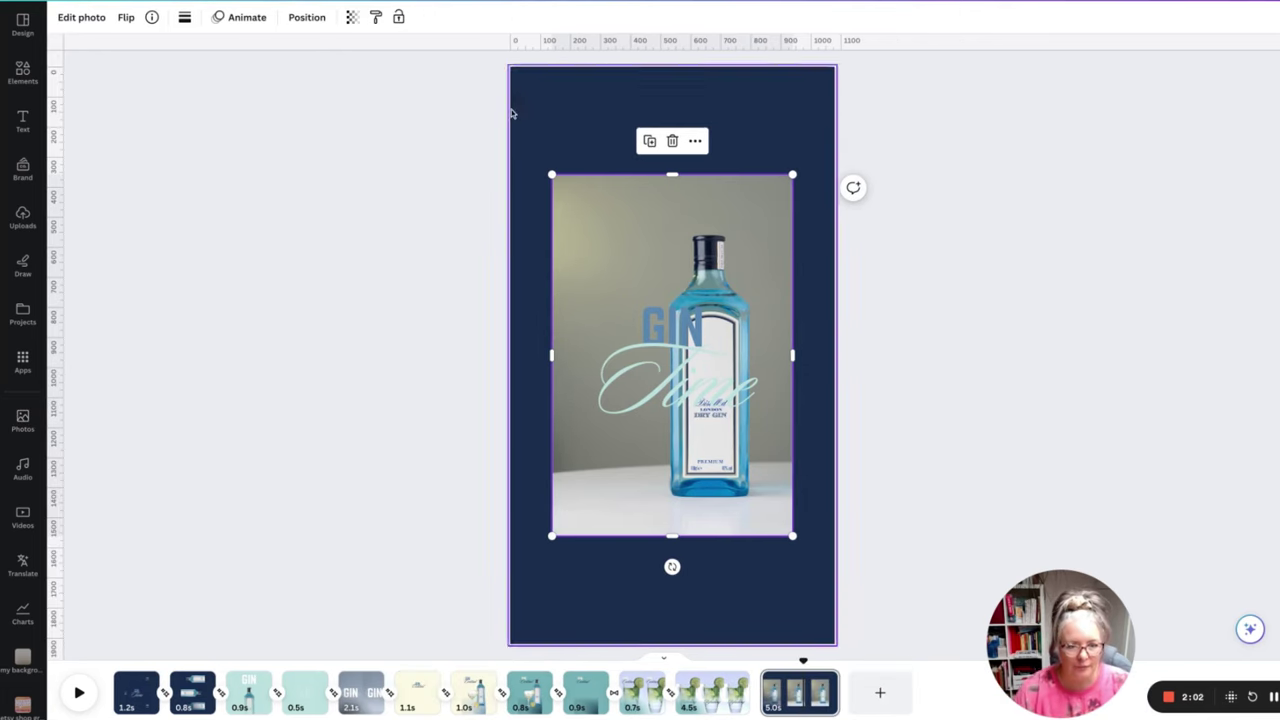
pyautogui.click(88, 17)
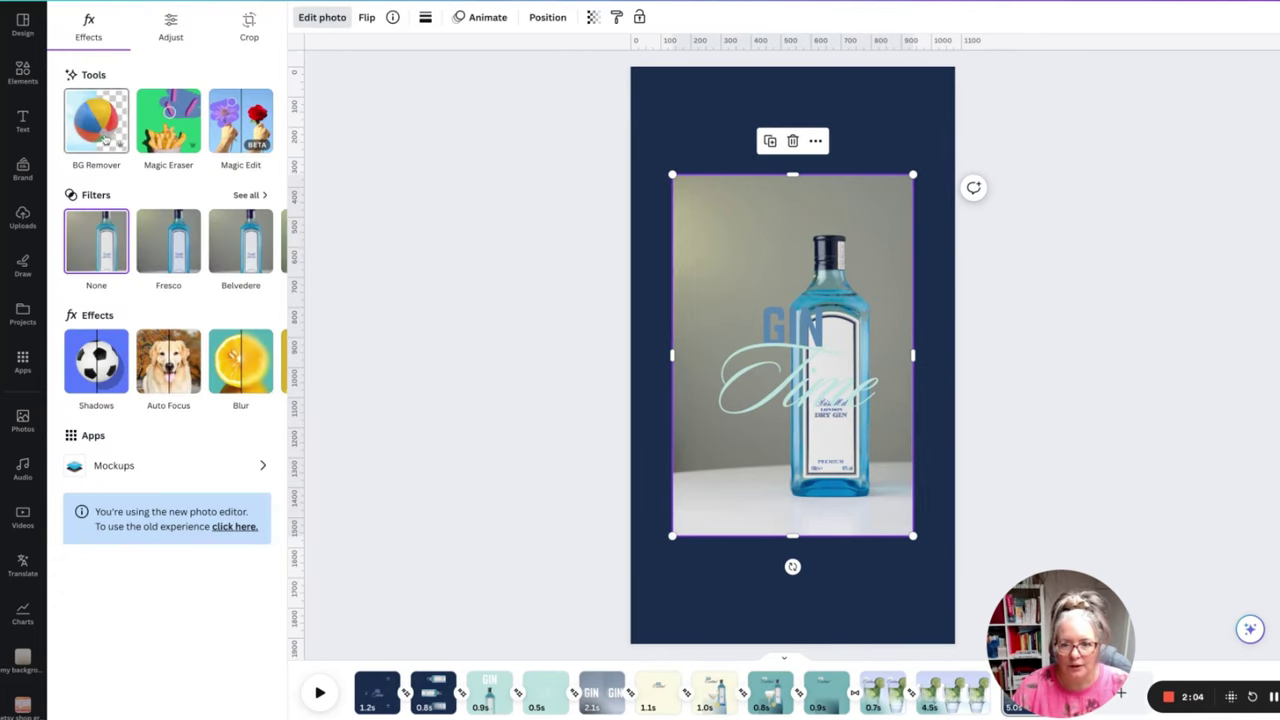
pyautogui.click(100, 135)
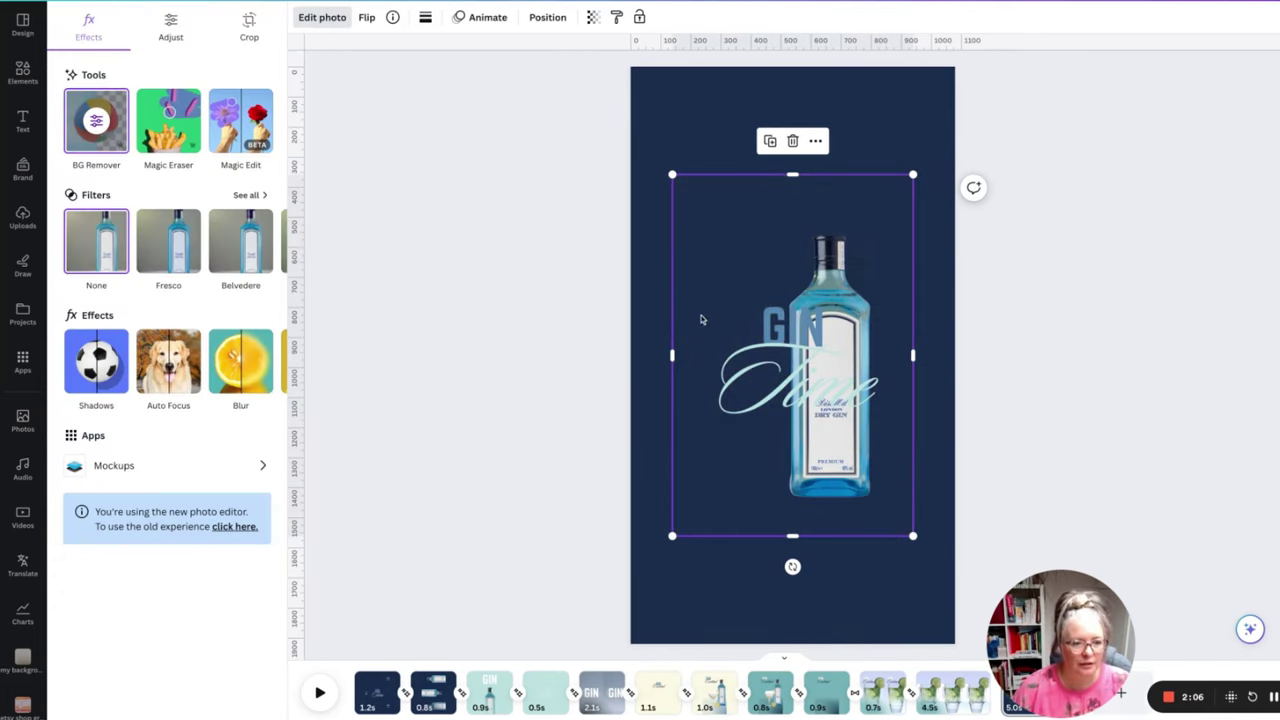
# - Crop the gin bottle photo on all four sides so its frame fits closely around the bottle
pyautogui.moveTo(673, 354); pyautogui.dragTo(763, 354)
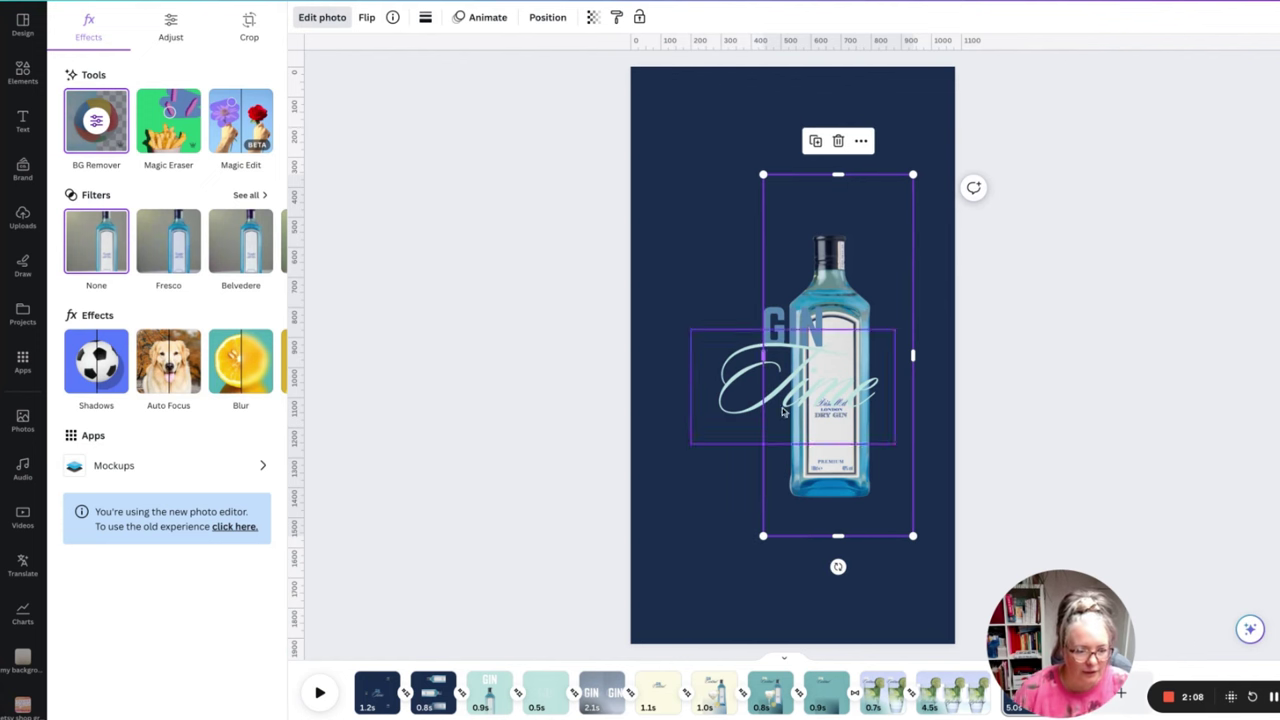
pyautogui.moveTo(838, 530); pyautogui.dragTo(838, 537)
pyautogui.moveTo(913, 341); pyautogui.dragTo(887, 341)
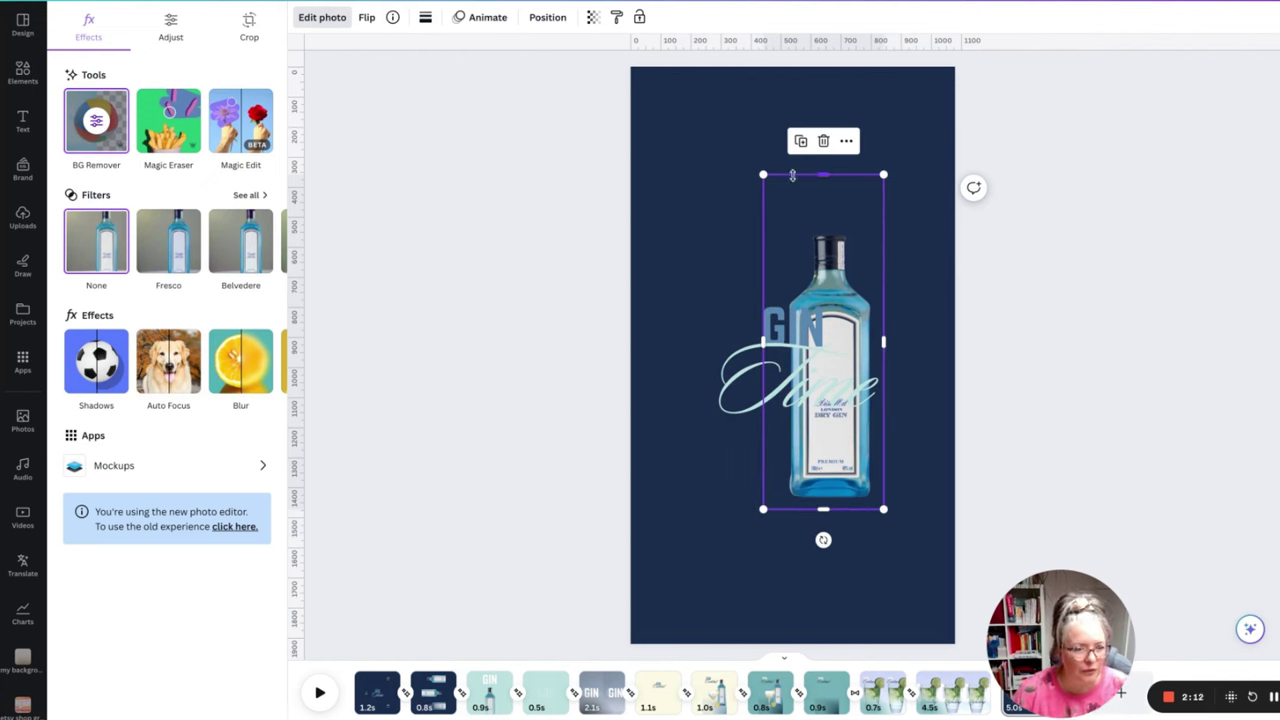
pyautogui.moveTo(818, 175); pyautogui.dragTo(818, 218)
# - Rotate the bottle to lie horizontally and place it off the page's upper right edge with only its cap showing
pyautogui.moveTo(789, 351); pyautogui.dragTo(829, 261)
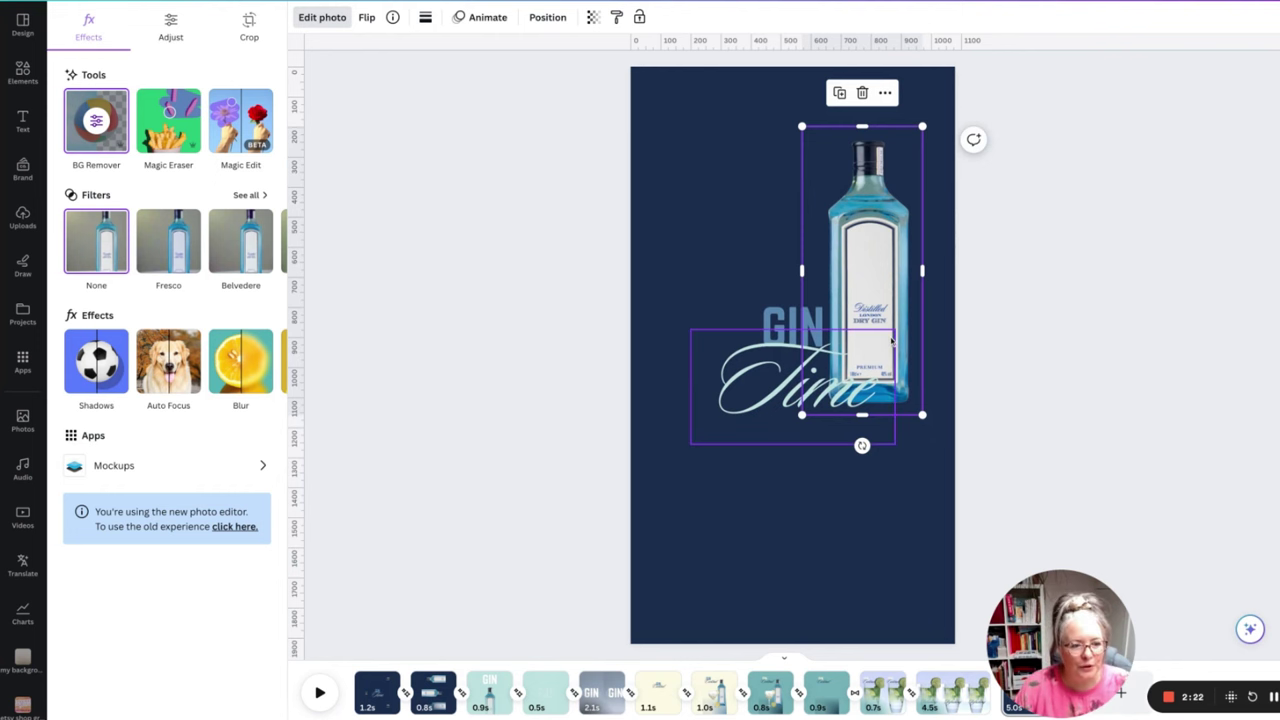
pyautogui.moveTo(885, 321); pyautogui.dragTo(857, 310)
pyautogui.moveTo(834, 434); pyautogui.dragTo(1035, 261)
pyautogui.moveTo(764, 270); pyautogui.dragTo(1047, 142)
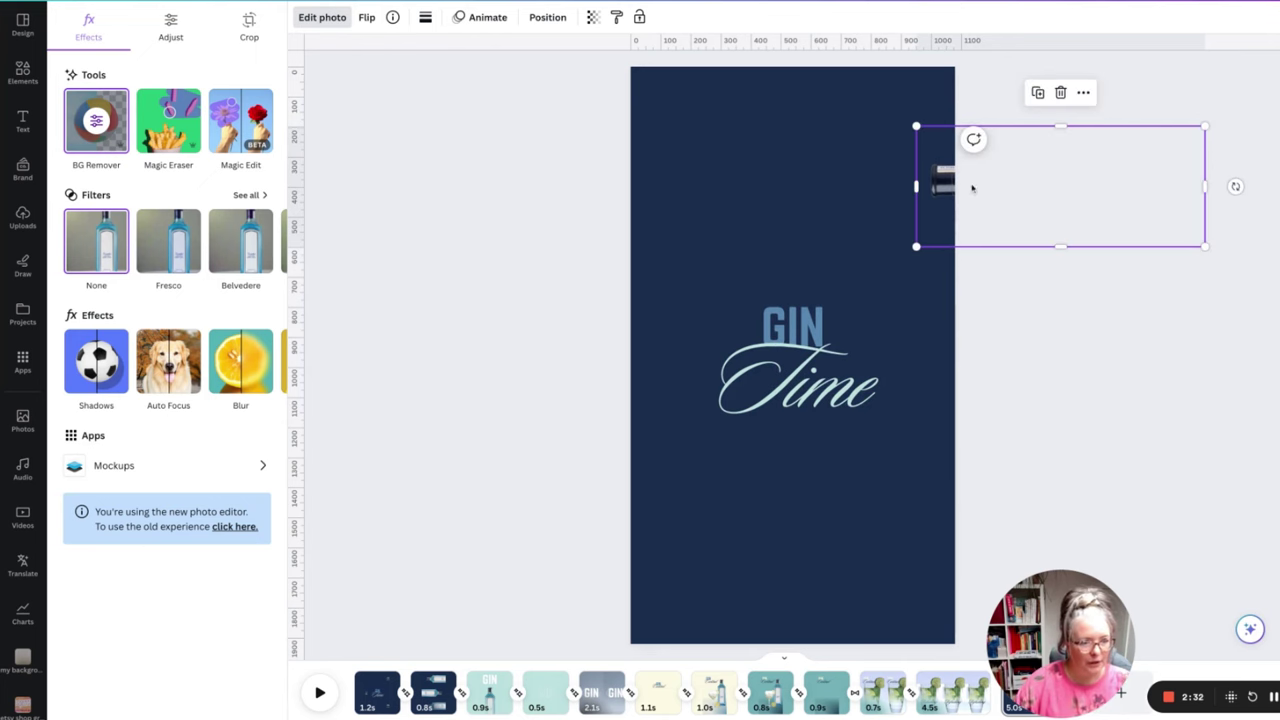
# - Place a copy of the horizontal bottle lower on the page's right edge and shift both bottles slightly down
pyautogui.moveTo(935, 185); pyautogui.dragTo(935, 517)
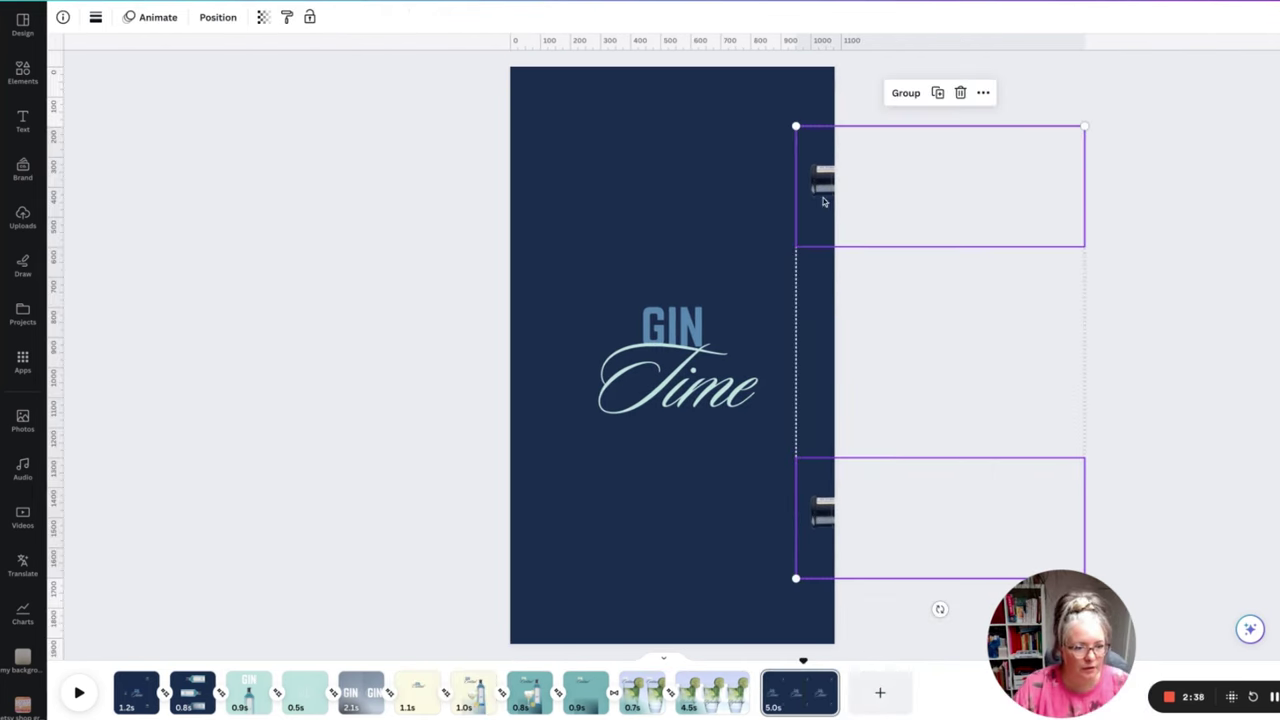
pyautogui.moveTo(823, 198); pyautogui.dragTo(821, 188)
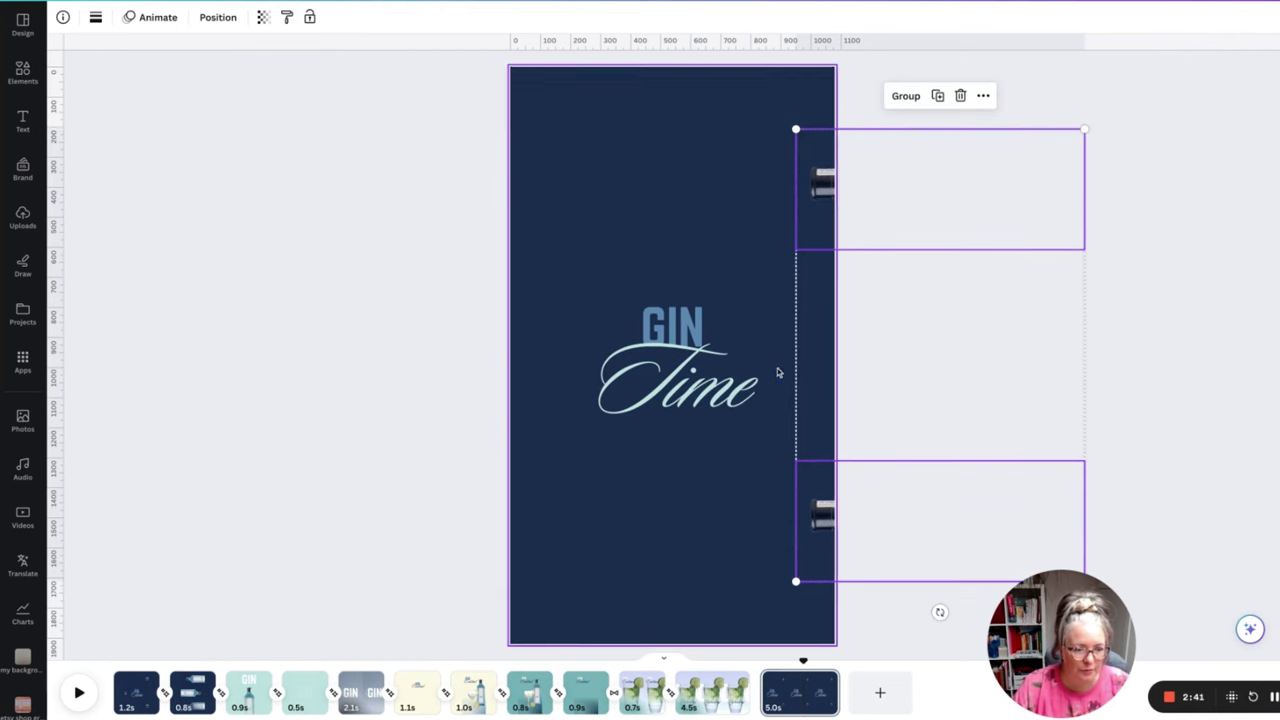
# - Copy the lower bottle, rotate it 180 degrees and place it off the page's left edge with only its cap showing
pyautogui.click(775, 500)
pyautogui.moveTo(973, 557); pyautogui.dragTo(743, 557)
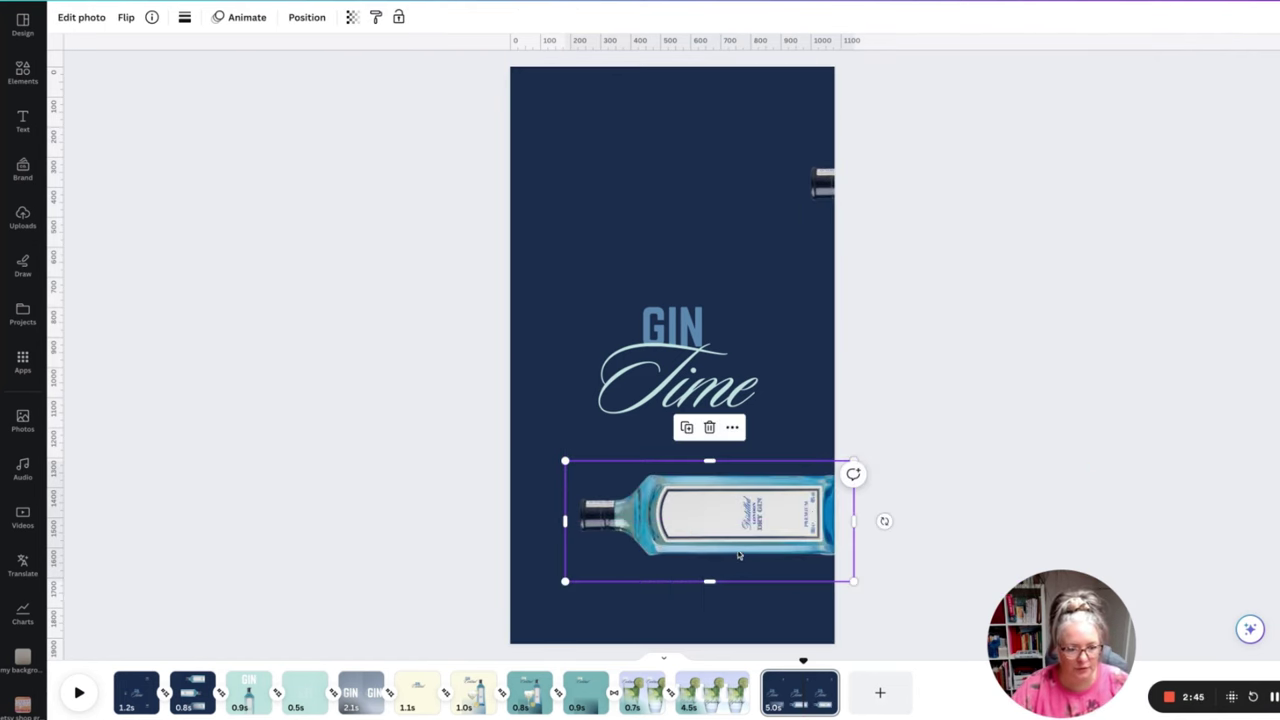
pyautogui.moveTo(884, 521); pyautogui.dragTo(888, 519)
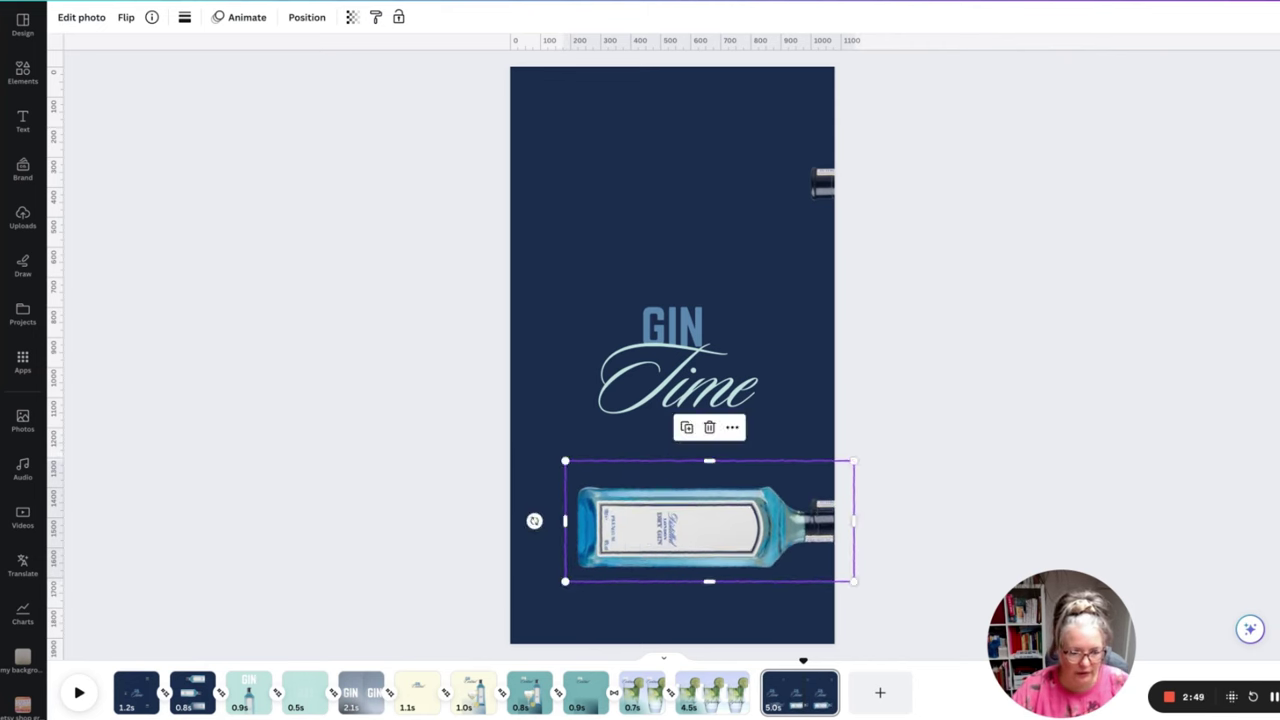
pyautogui.moveTo(760, 537)
pyautogui.mouseDown()
pyautogui.moveTo(579, 310)
pyautogui.moveTo(546, 363)
pyautogui.mouseUp()
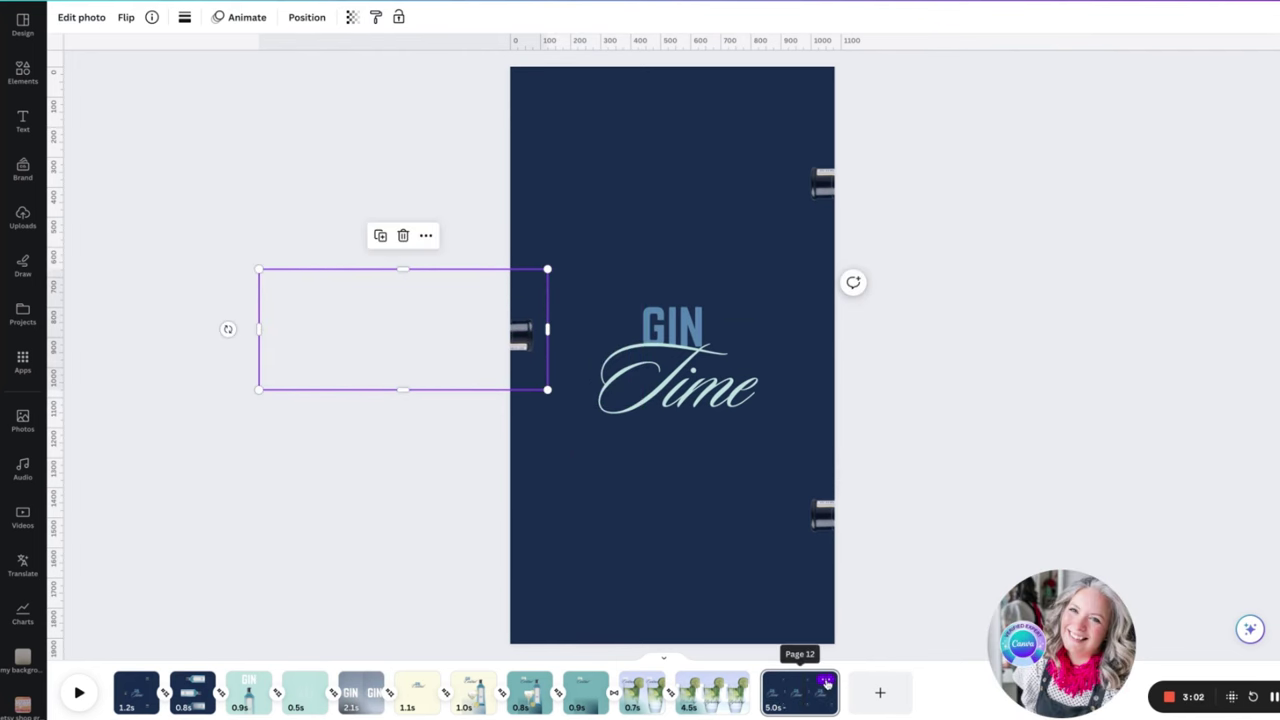
# - Duplicate page 12 and delete the "GIN" and "Time" text from the copy
pyautogui.click(826, 681)
pyautogui.click(852, 473)
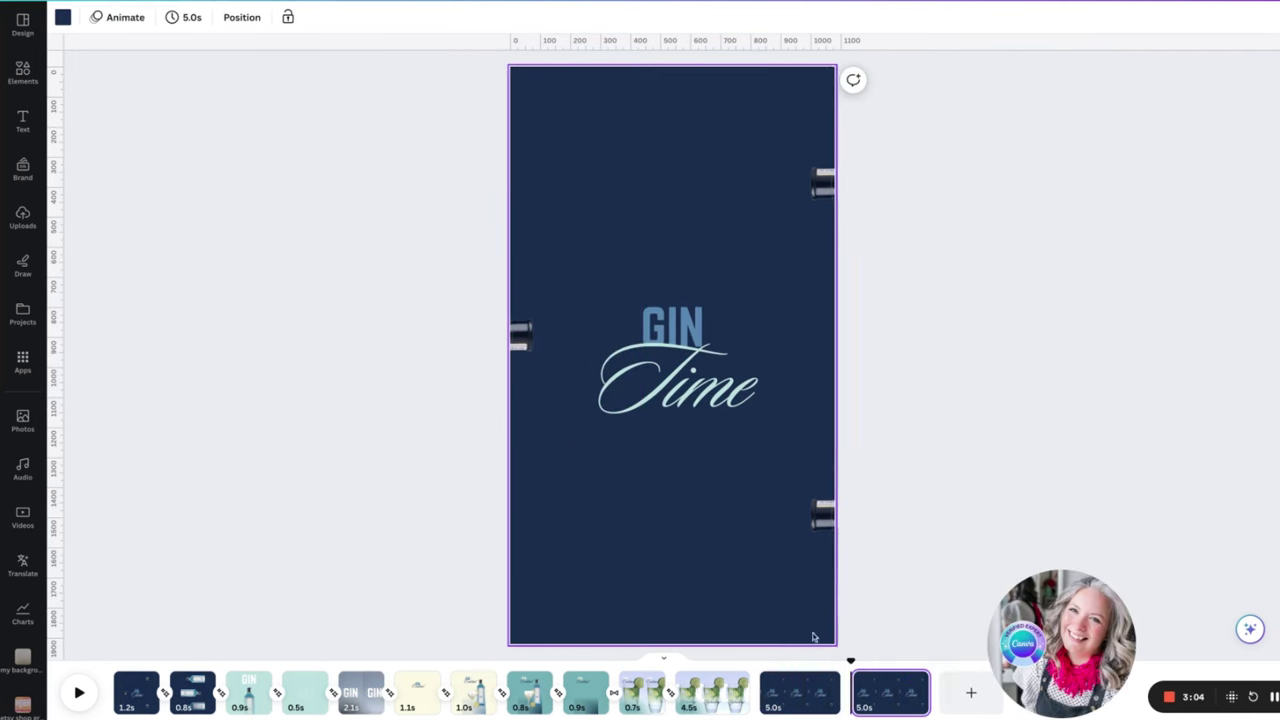
pyautogui.click(675, 333)
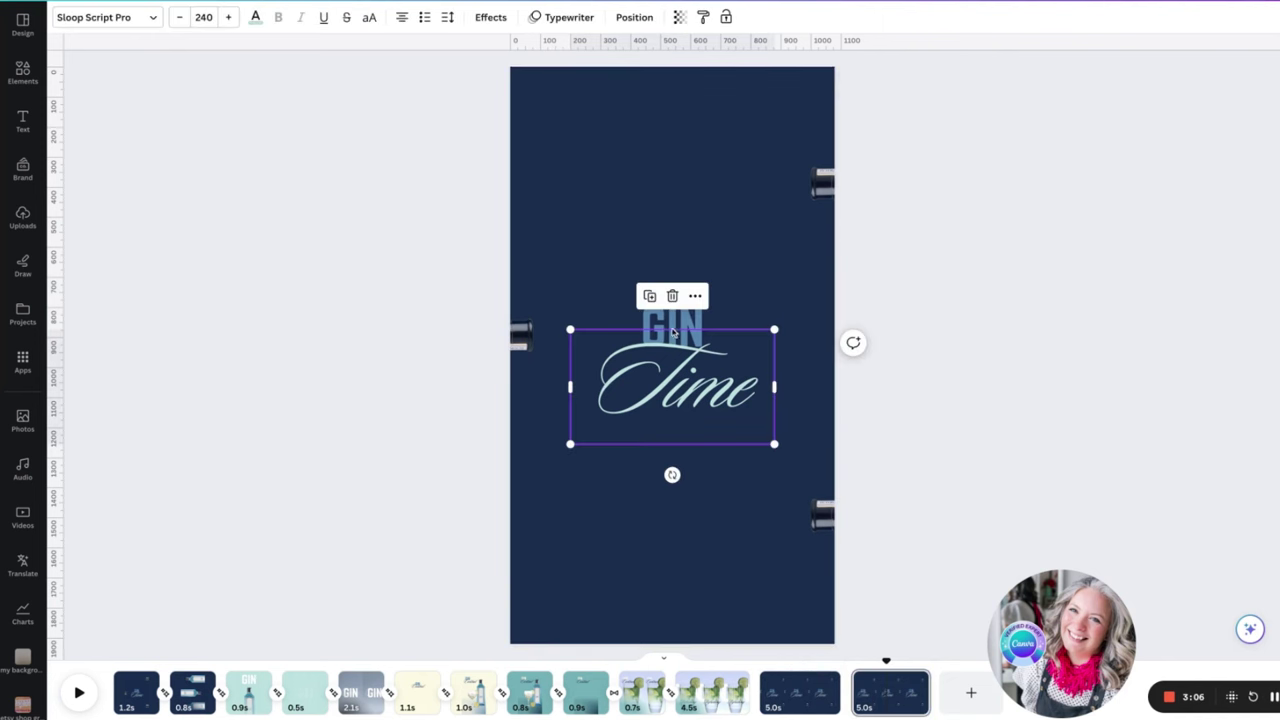
pyautogui.press('Delete')
pyautogui.click(670, 330)
pyautogui.press('Delete')
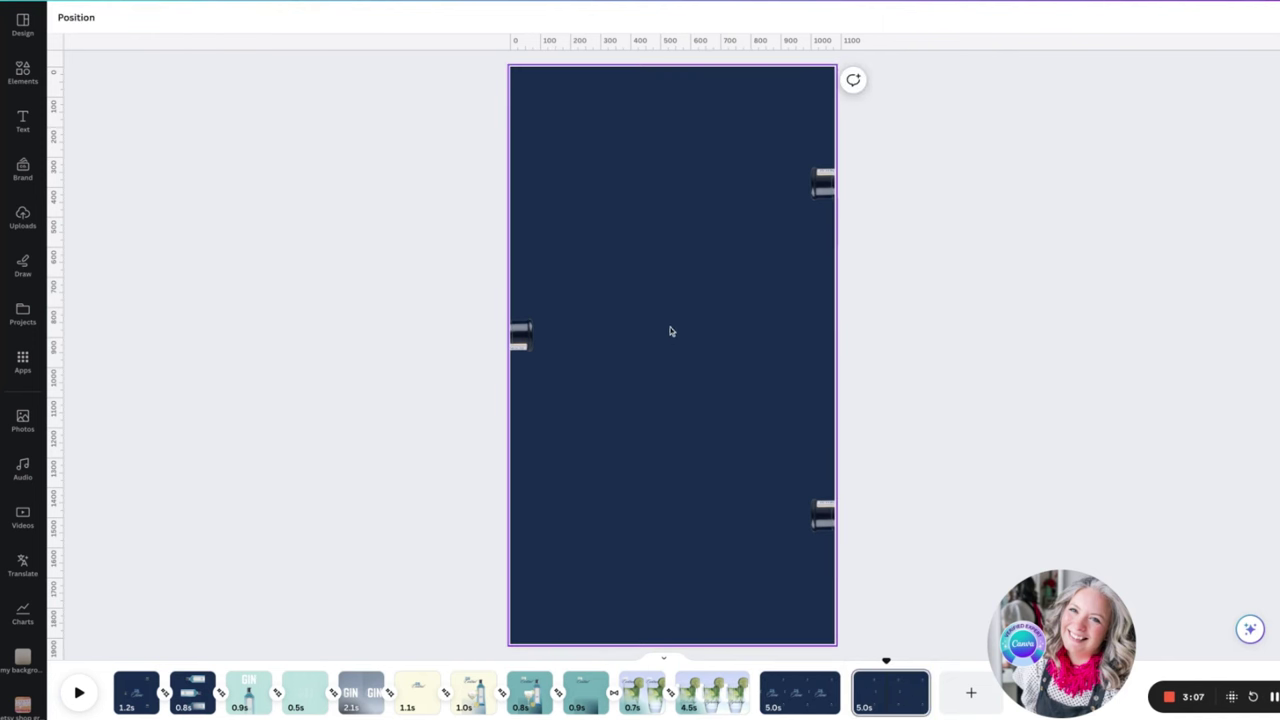
# - Slide the left bottle horizontally into the duplicated page until most of the bottle shows
pyautogui.click(519, 342)
pyautogui.moveTo(520, 342); pyautogui.dragTo(667, 342)
pyautogui.hotkey('shift', 'Right')
pyautogui.hotkey('shift', 'Right')
pyautogui.hotkey('shift', 'Right')
pyautogui.hotkey('shift', 'Right')
pyautogui.hotkey('shift', 'Right')
pyautogui.hotkey('shift', 'Right')
pyautogui.hotkey('shift', 'Right')
pyautogui.hotkey('shift', 'Right')
pyautogui.hotkey('shift', 'Right')
pyautogui.hotkey('shift', 'Right')
pyautogui.hotkey('shift', 'Right')
pyautogui.hotkey('shift', 'Right')
pyautogui.hotkey('shift', 'Right')
pyautogui.hotkey('shift', 'Right')
pyautogui.hotkey('shift', 'Right')
pyautogui.hotkey('shift', 'Right')
pyautogui.hotkey('shift', 'Right')
pyautogui.hotkey('shift', 'Right')
pyautogui.hotkey('shift', 'Right')
pyautogui.hotkey('shift', 'Right')
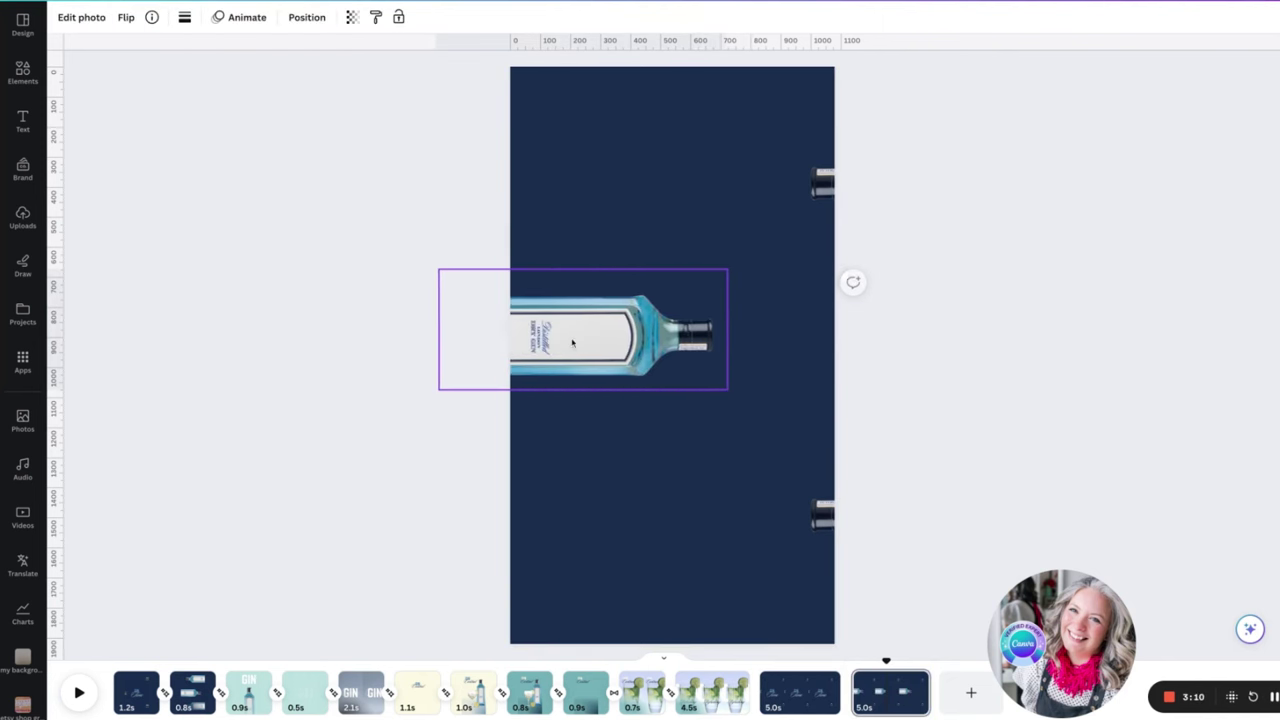
pyautogui.hotkey('shift', 'Right')
pyautogui.hotkey('shift', 'Left')
pyautogui.hotkey('shift', 'Left')
pyautogui.hotkey('shift', 'Left')
pyautogui.hotkey('shift', 'Left')
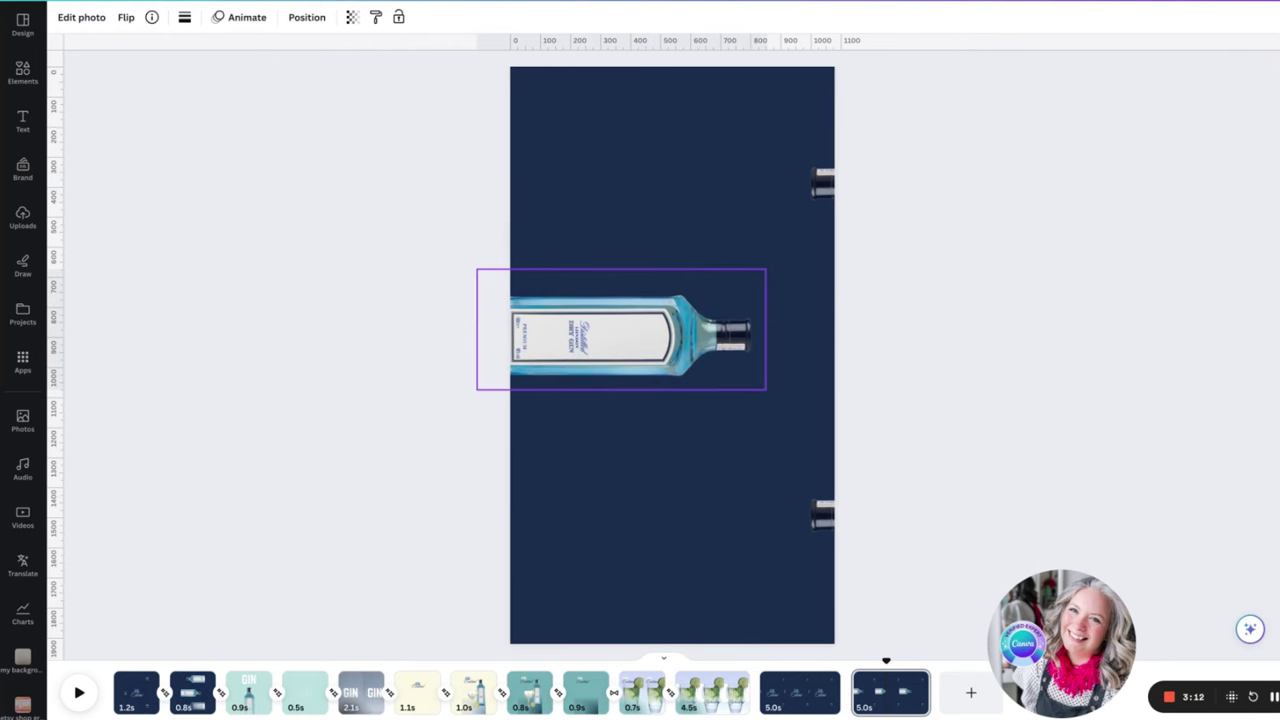
pyautogui.moveTo(565, 343); pyautogui.dragTo(565, 343)
# - Slide the upper and lower right-hand bottles horizontally into the page, lining them up with each other
pyautogui.click(822, 182)
pyautogui.moveTo(818, 178); pyautogui.dragTo(615, 176)
pyautogui.moveTo(759, 185)
pyautogui.mouseDown()
pyautogui.moveTo(731, 185)
pyautogui.moveTo(747, 185)
pyautogui.mouseUp()
pyautogui.click(822, 522)
pyautogui.moveTo(822, 524); pyautogui.dragTo(608, 524)
pyautogui.moveTo(705, 529); pyautogui.dragTo(705, 529)
pyautogui.click(655, 205)
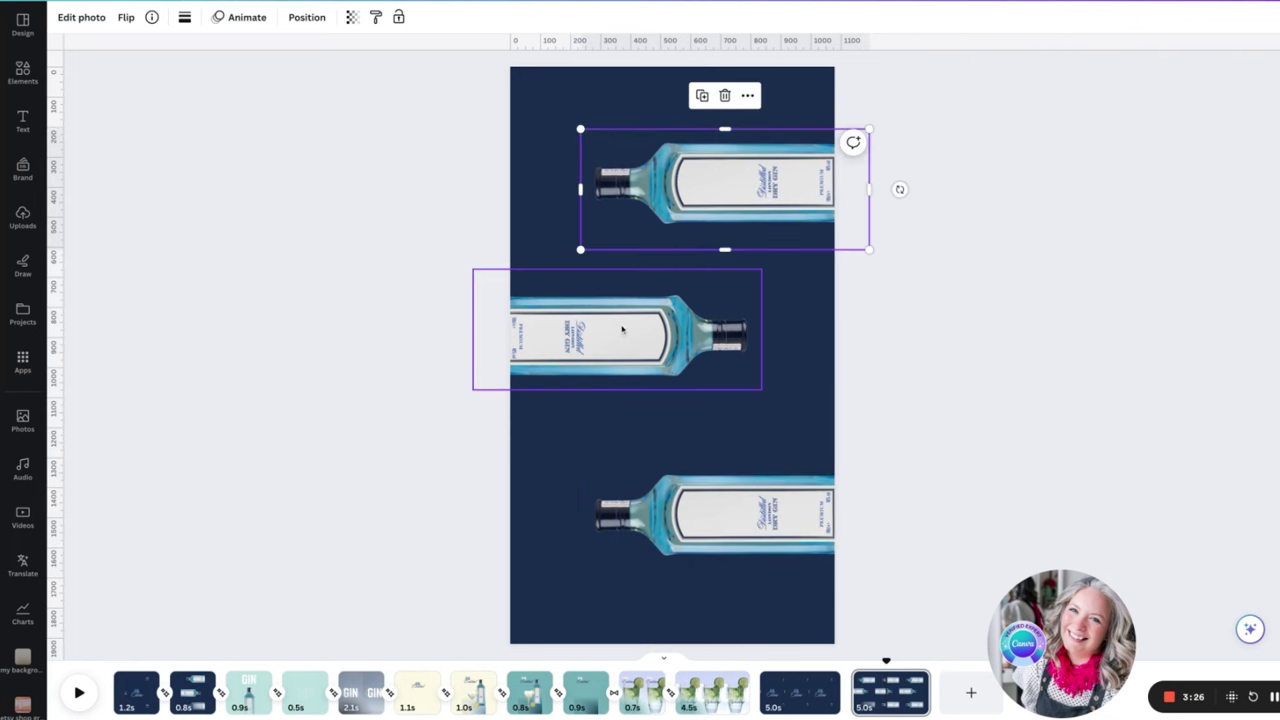
pyautogui.press('Tab')
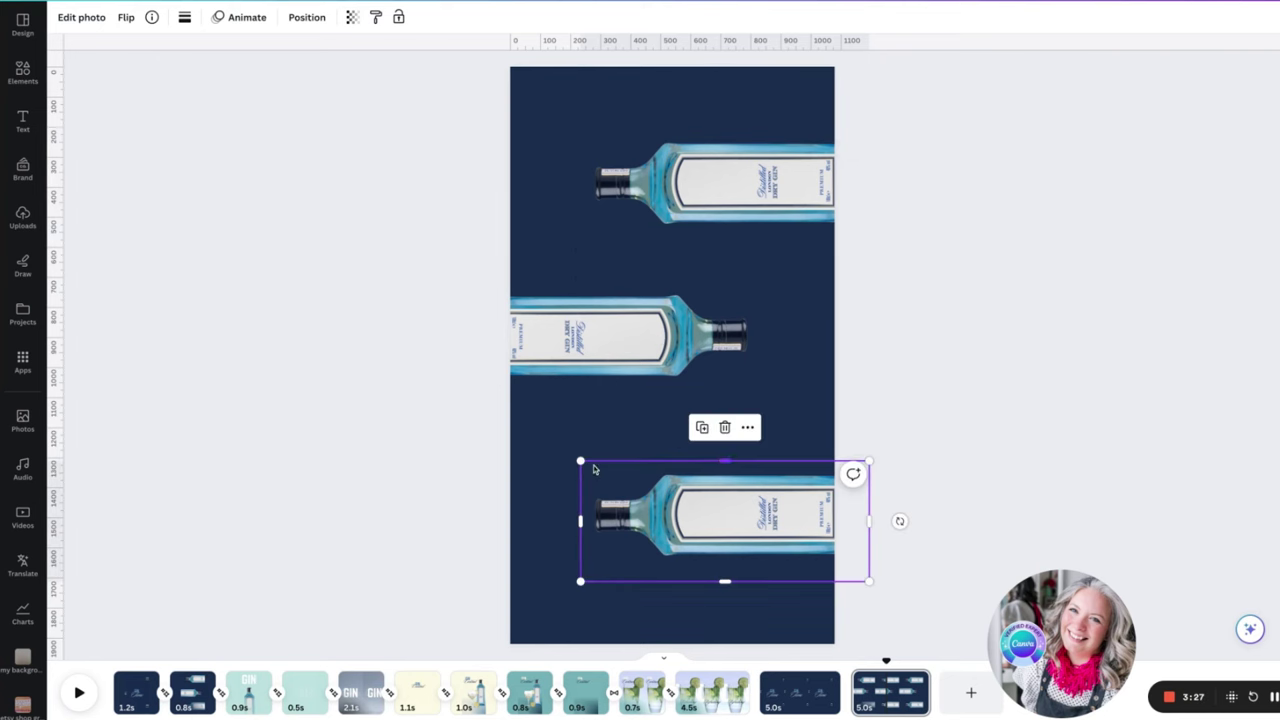
# - Add a Match & Move transition between page 12 and page 13
pyautogui.click(833, 700)
pyautogui.click(845, 695)
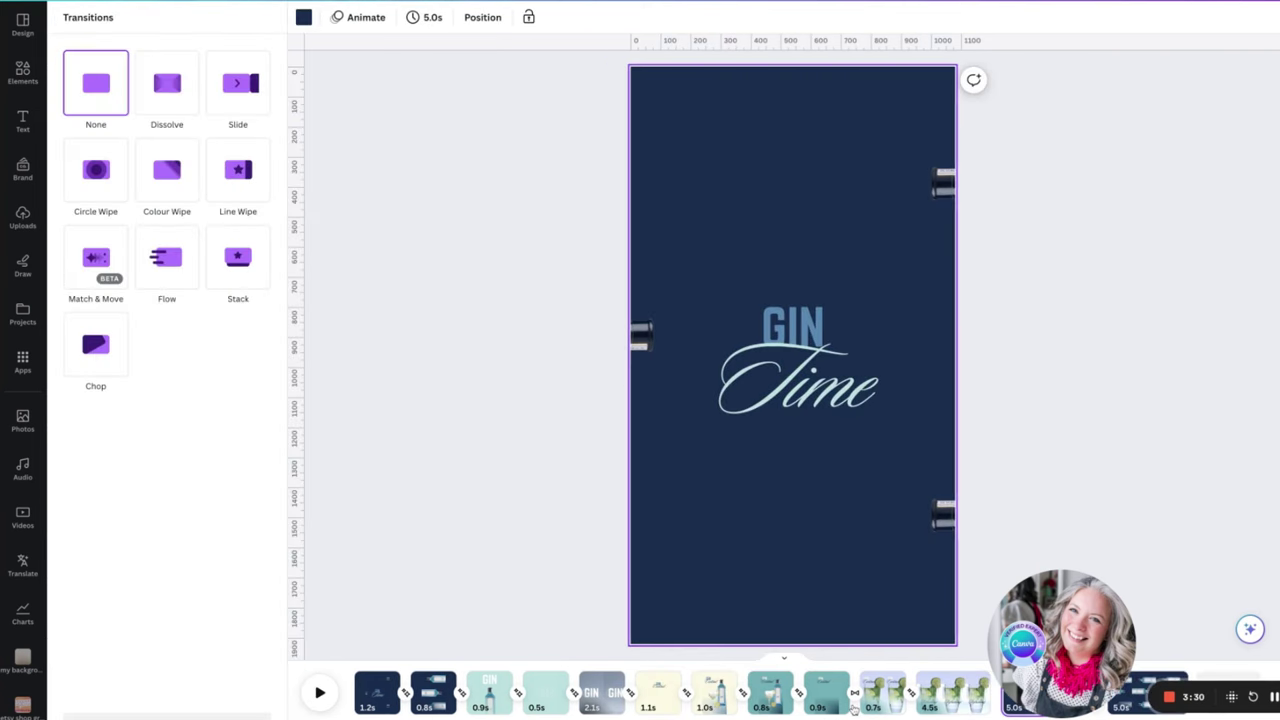
pyautogui.click(95, 257)
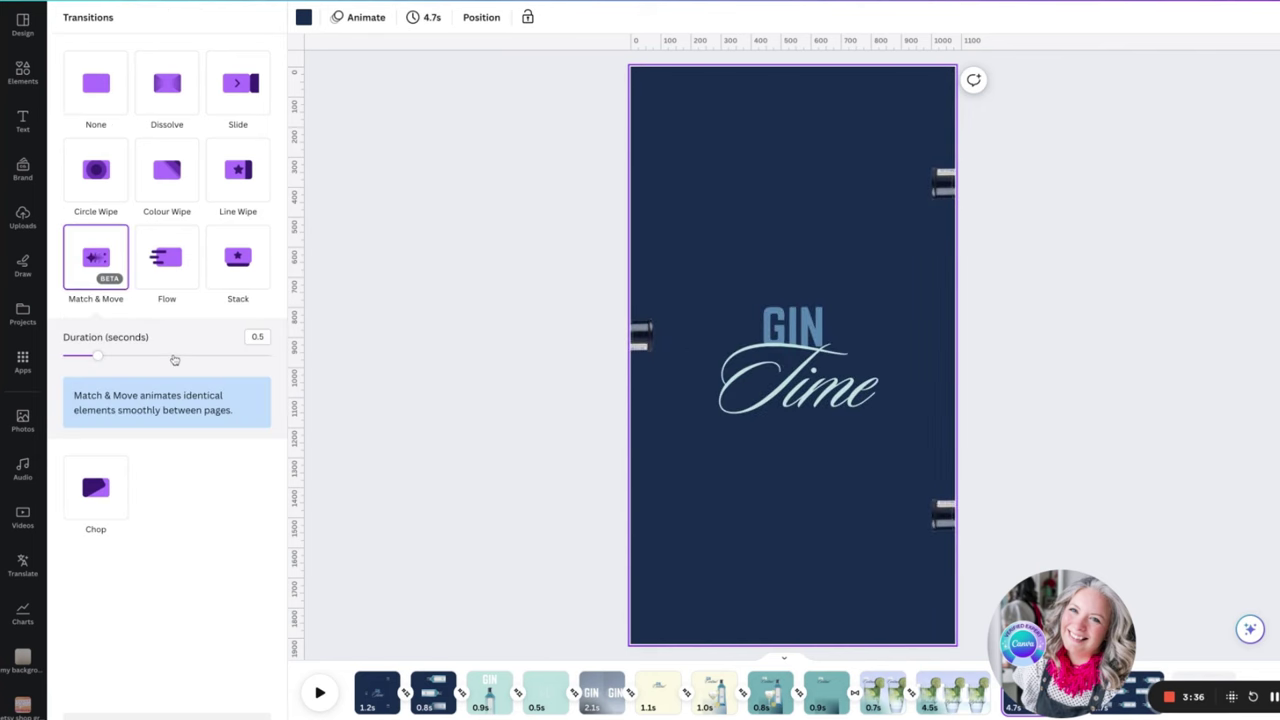
pyautogui.click(544, 488)
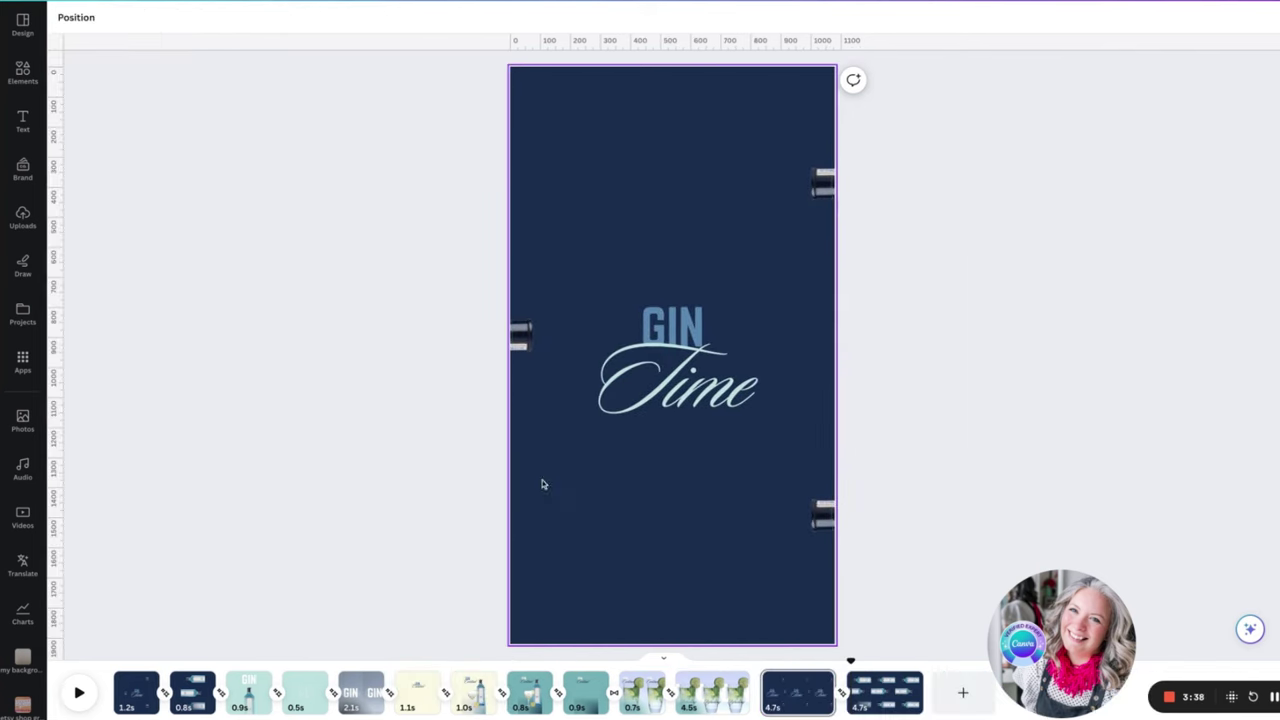
# - Shorten page 12 to 1.2 seconds and page 13 to 1.0 second in the timeline
pyautogui.moveTo(826, 705); pyautogui.dragTo(780, 693)
pyautogui.moveTo(890, 705); pyautogui.dragTo(846, 703)
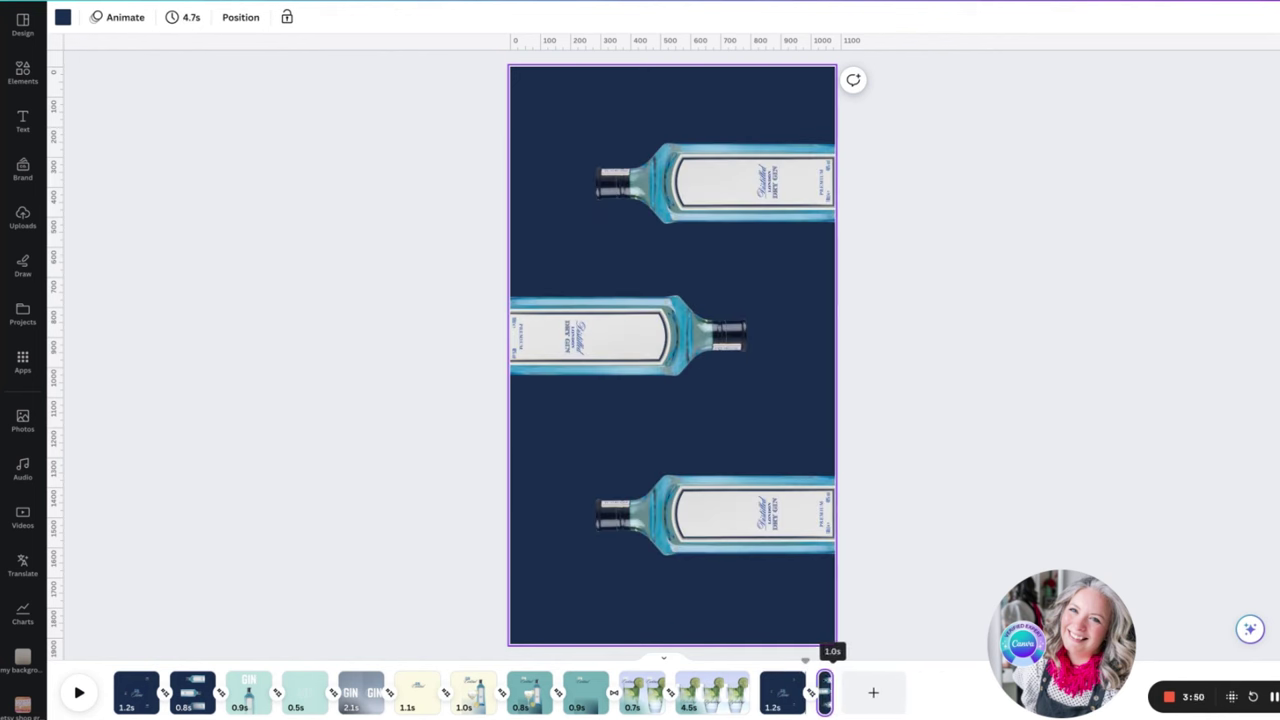
pyautogui.moveTo(831, 703); pyautogui.dragTo(827, 703)
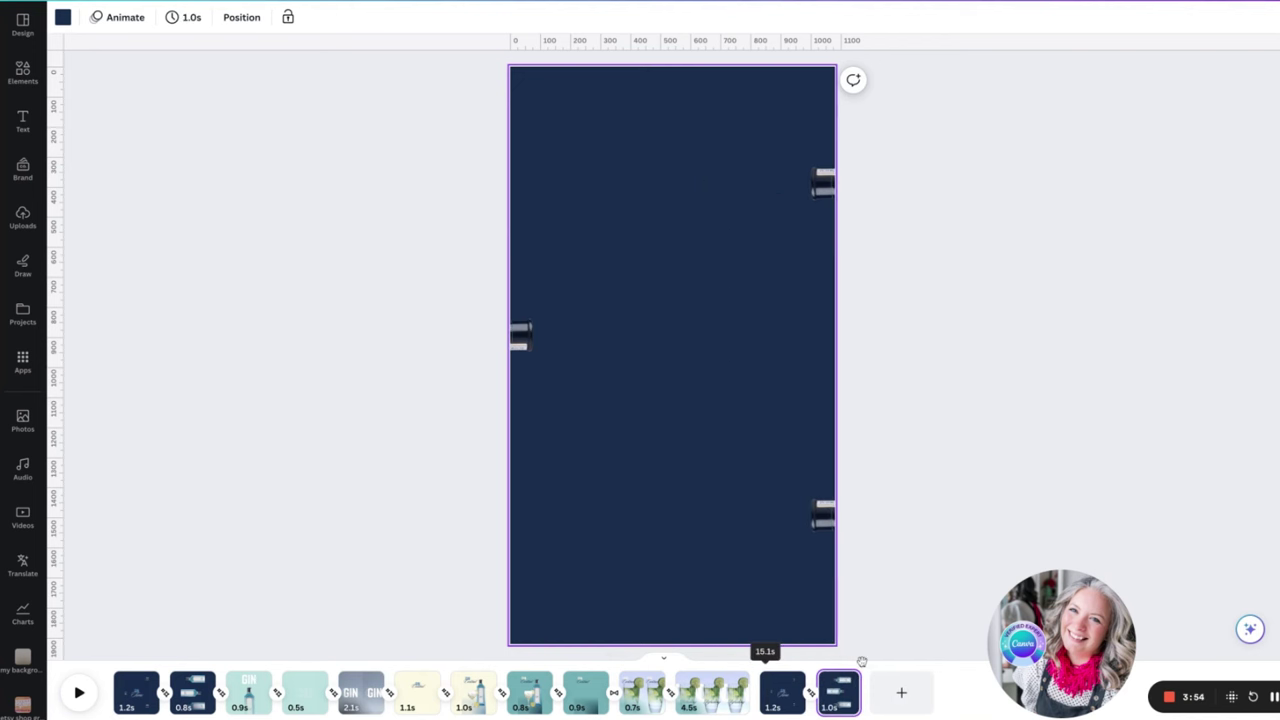
# - Play the video from page 12 to preview the bottles sliding into page 13
pyautogui.click(782, 692)
pyautogui.click(77, 693)
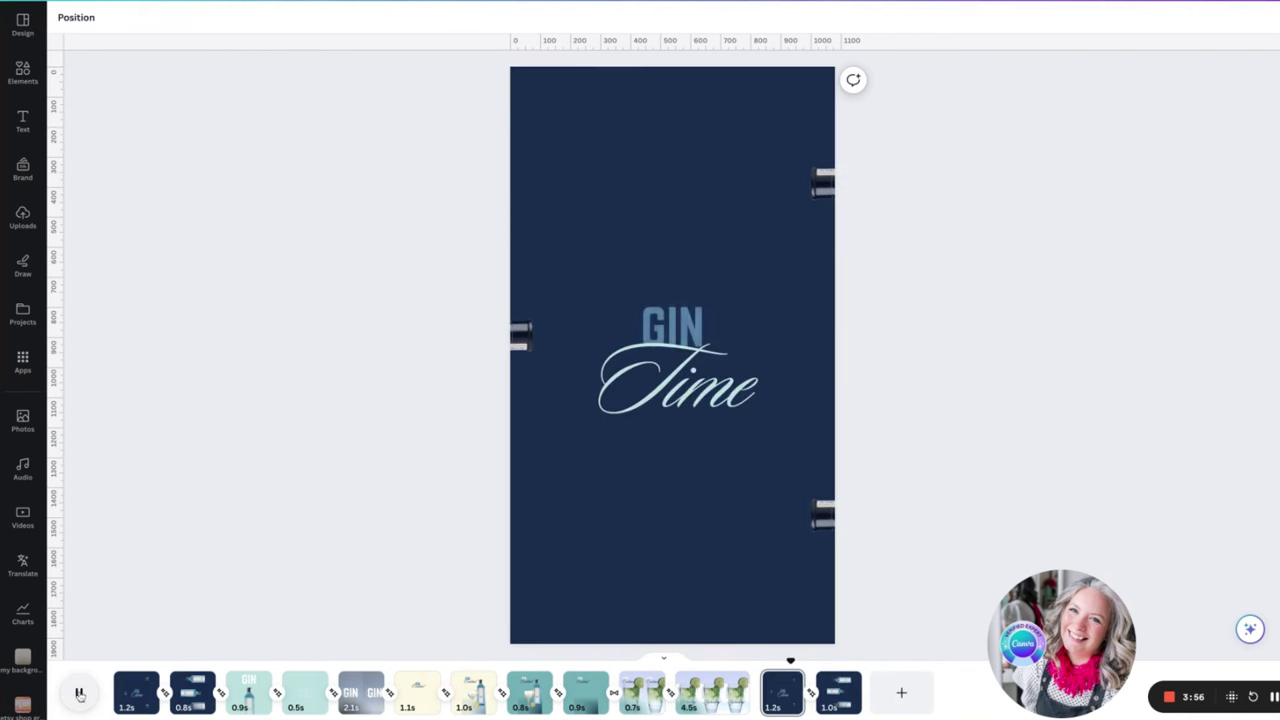
pyautogui.click(79, 692)
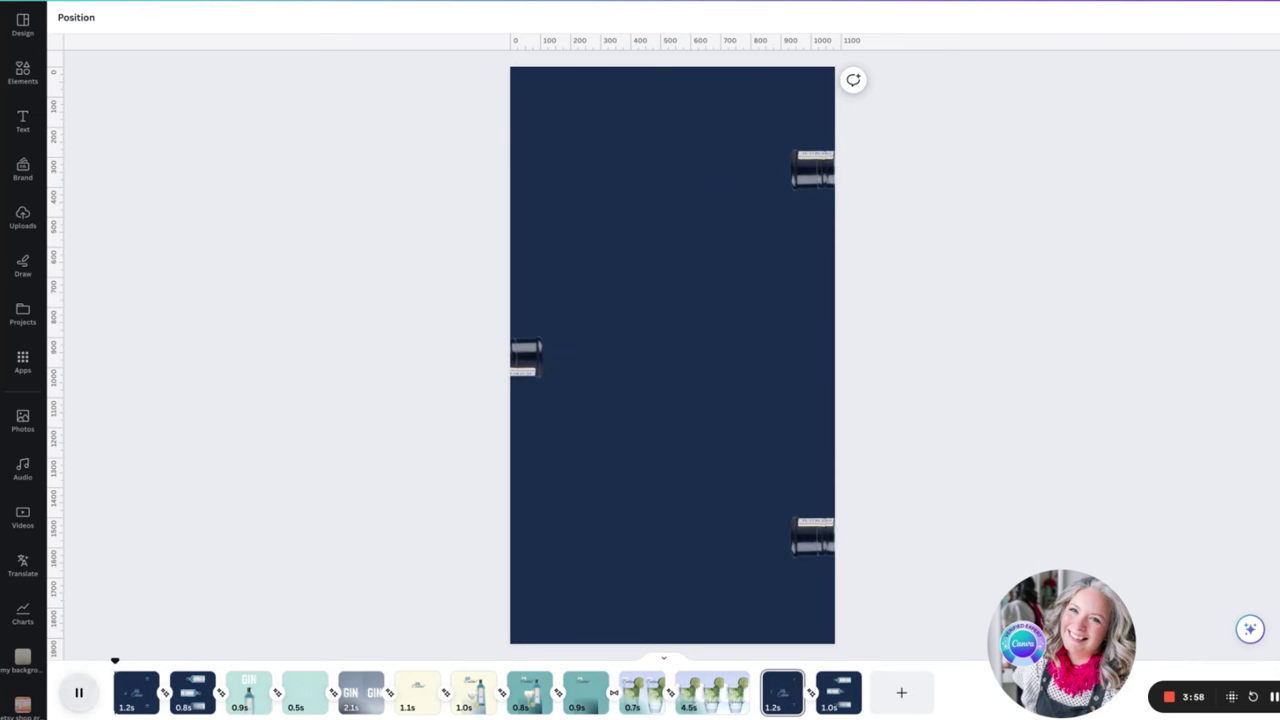
pyautogui.click(792, 700)
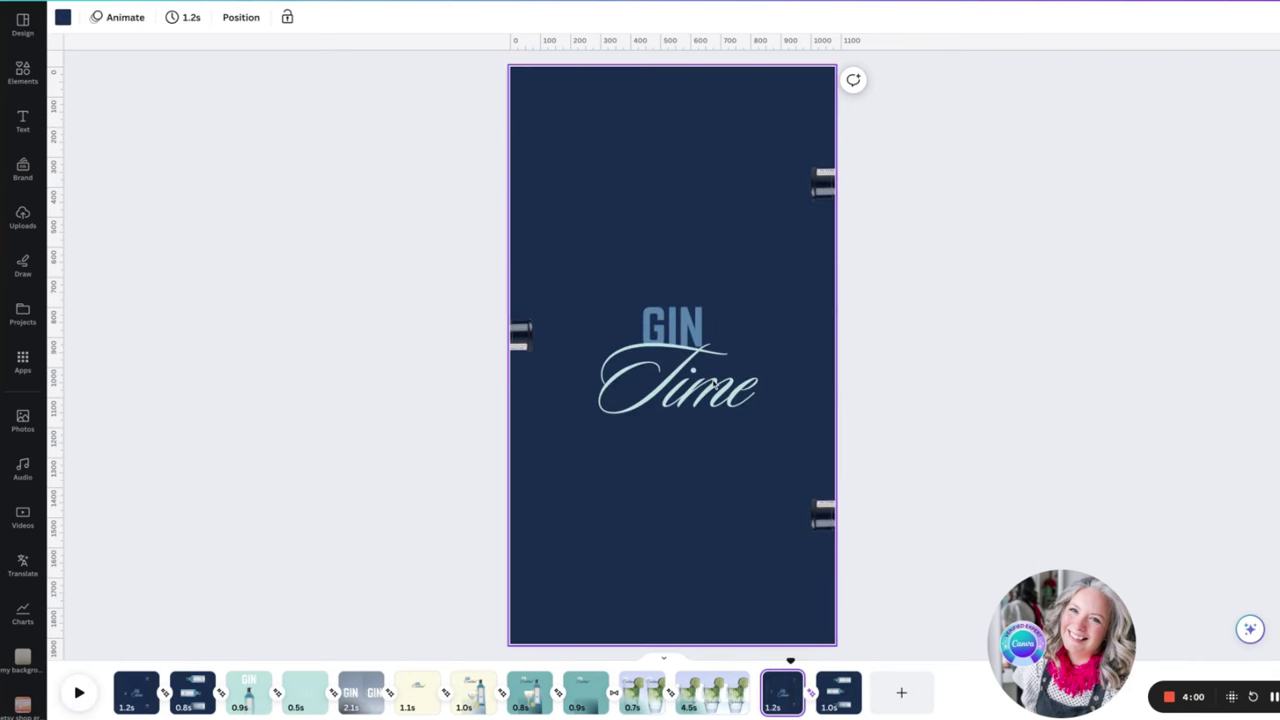
# - Examine the animation settings of the "Time" and "GIN" text on page 12 and play the video
pyautogui.click(730, 370)
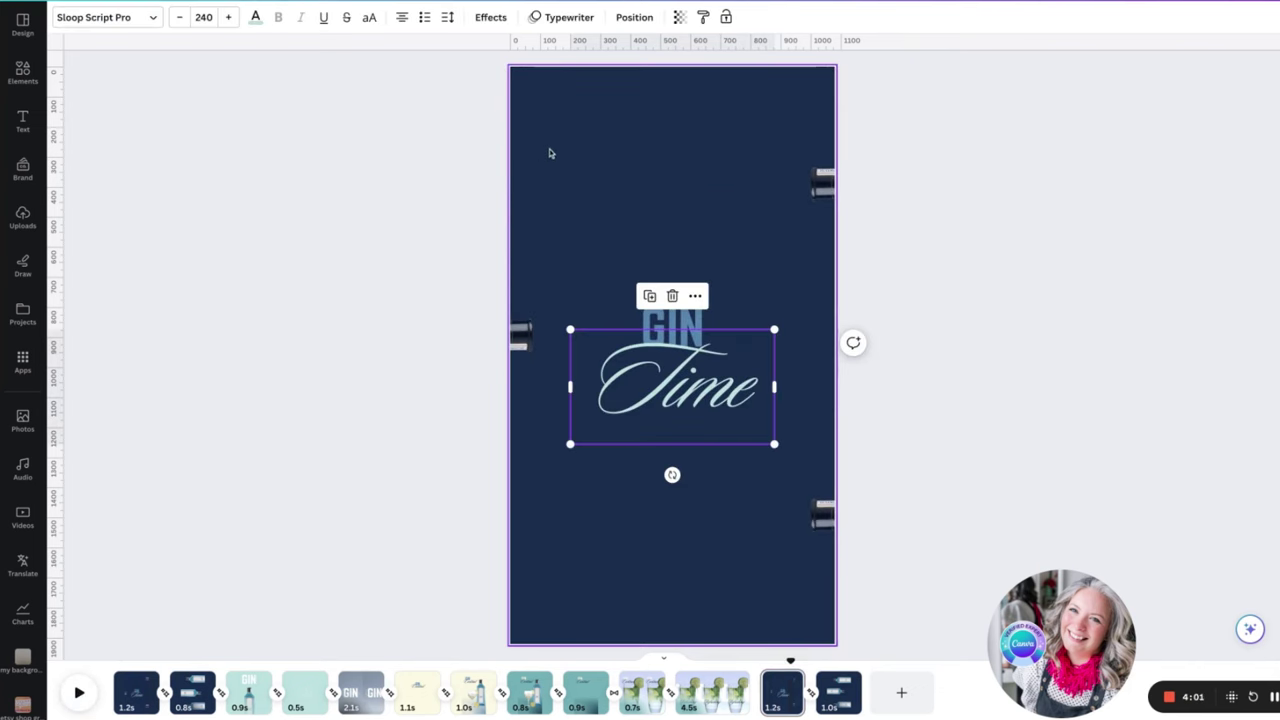
pyautogui.click(560, 17)
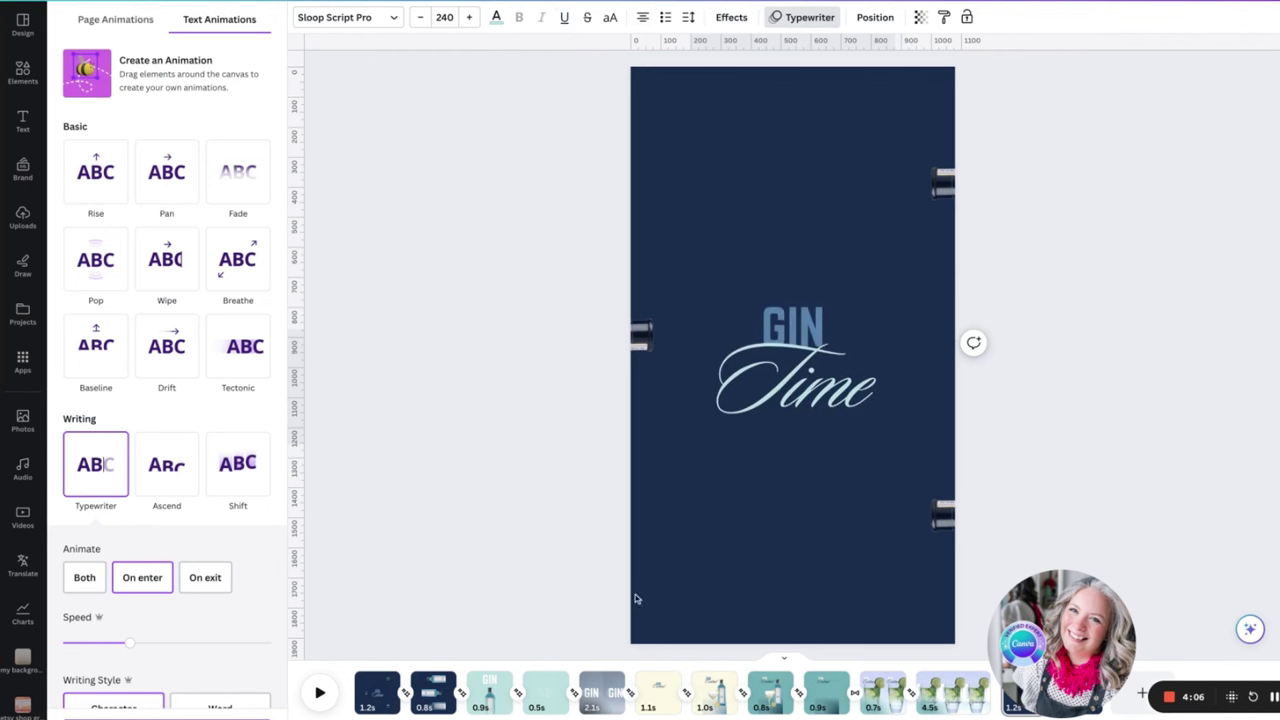
pyautogui.click(749, 314)
pyautogui.click(795, 318)
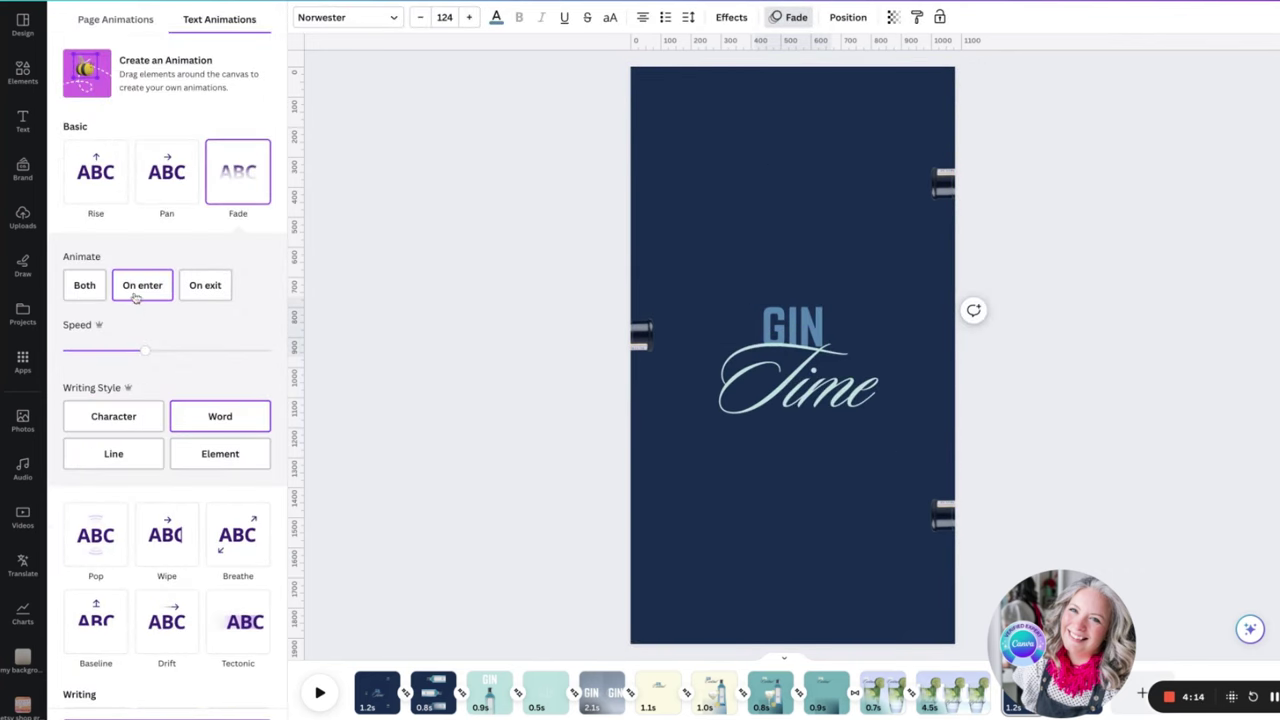
pyautogui.click(1046, 451)
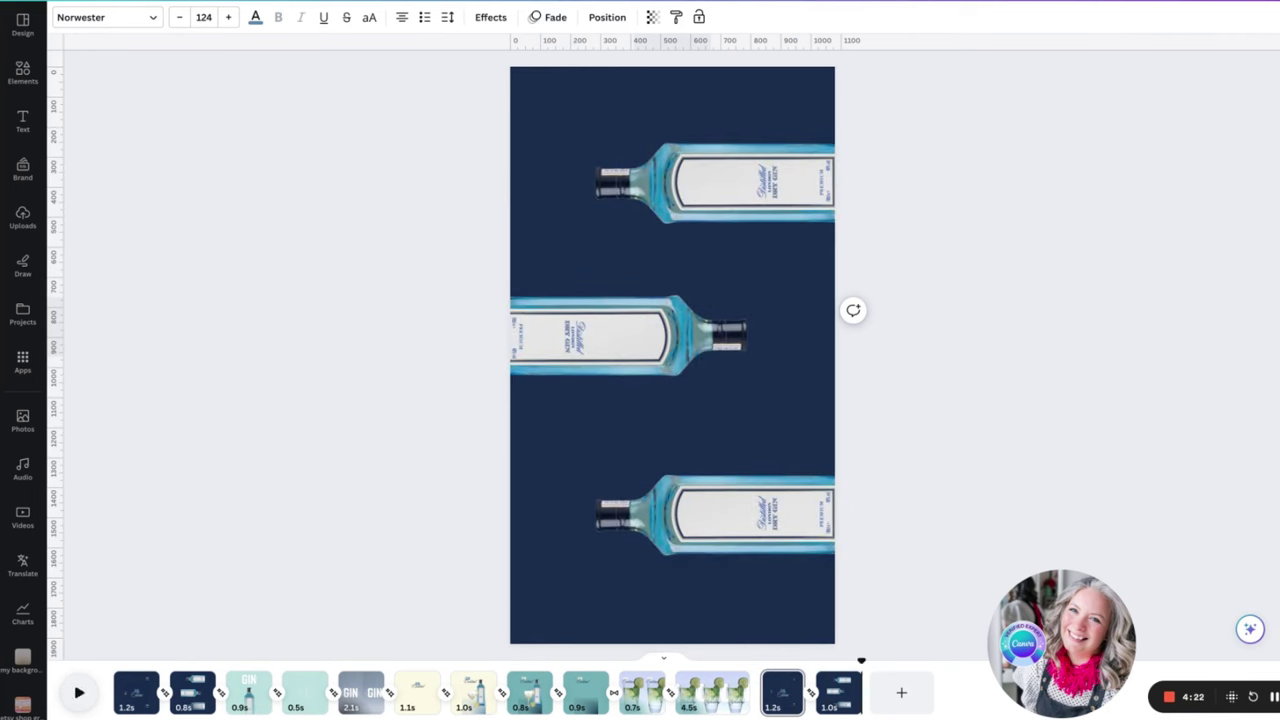
pyautogui.press('space')
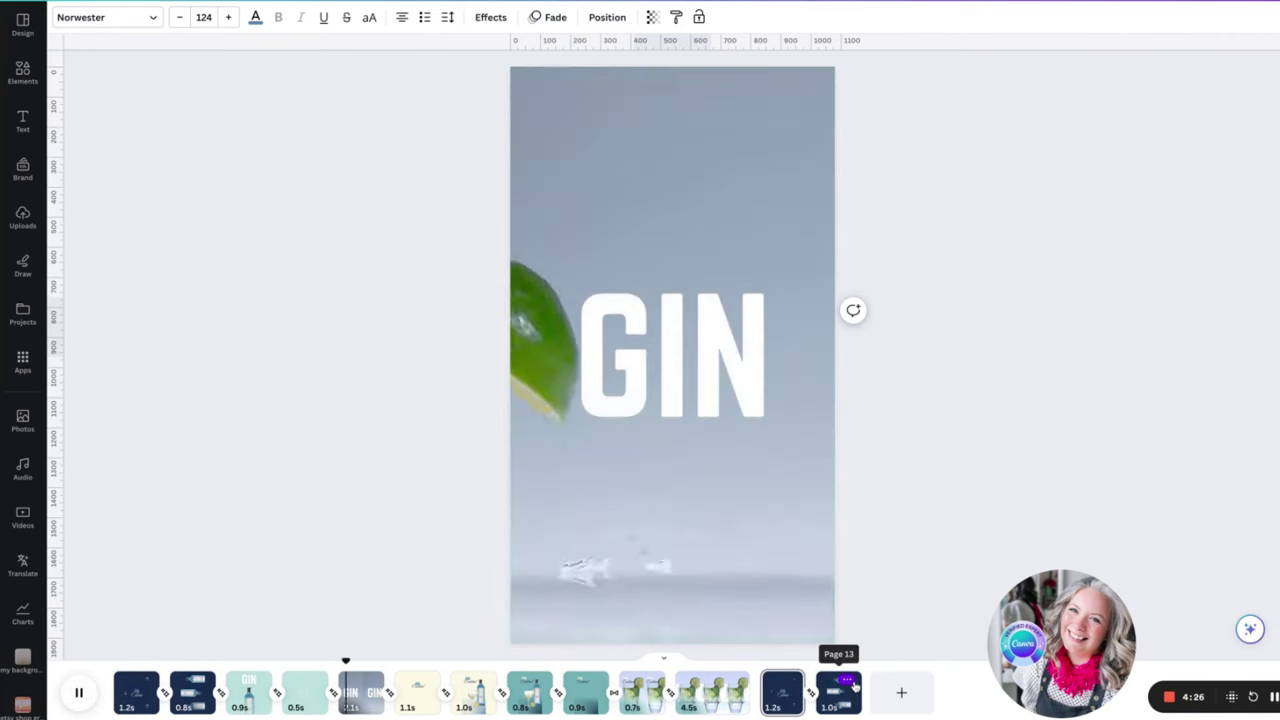
# - Duplicate page 13 and delete the two right-hand bottles from the copy
pyautogui.rightClick(855, 684)
pyautogui.click(881, 501)
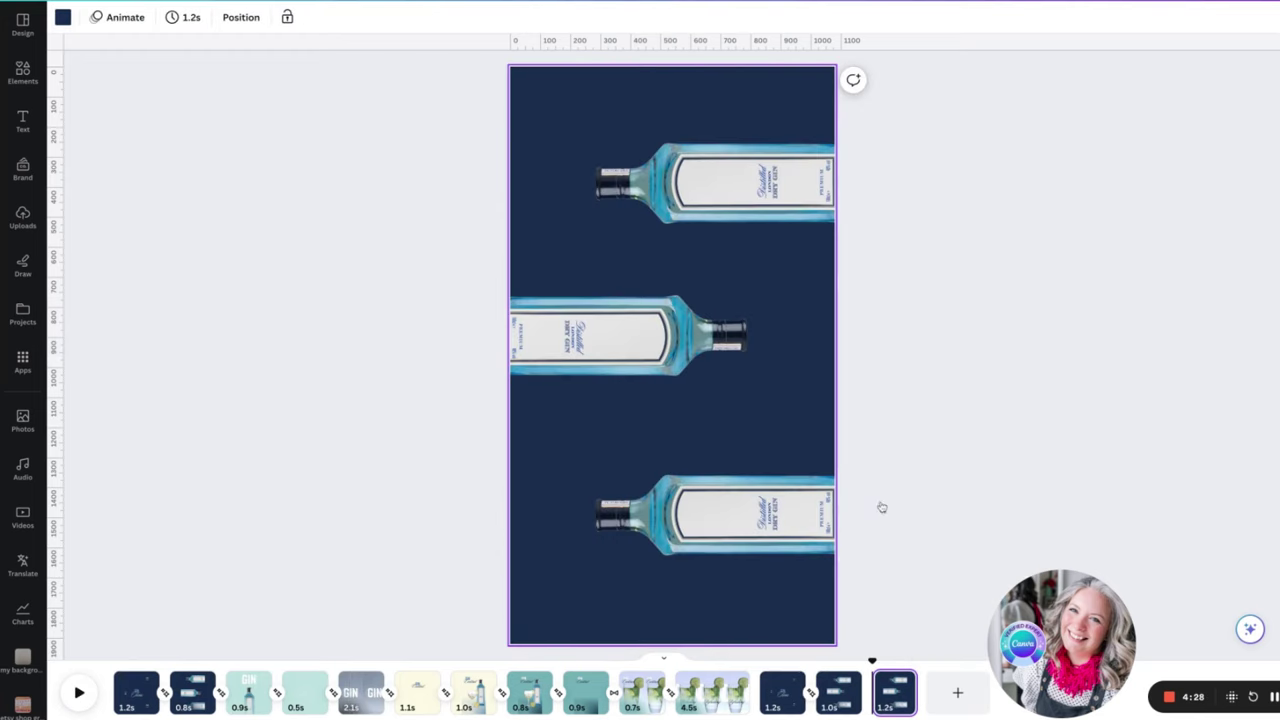
pyautogui.click(769, 205)
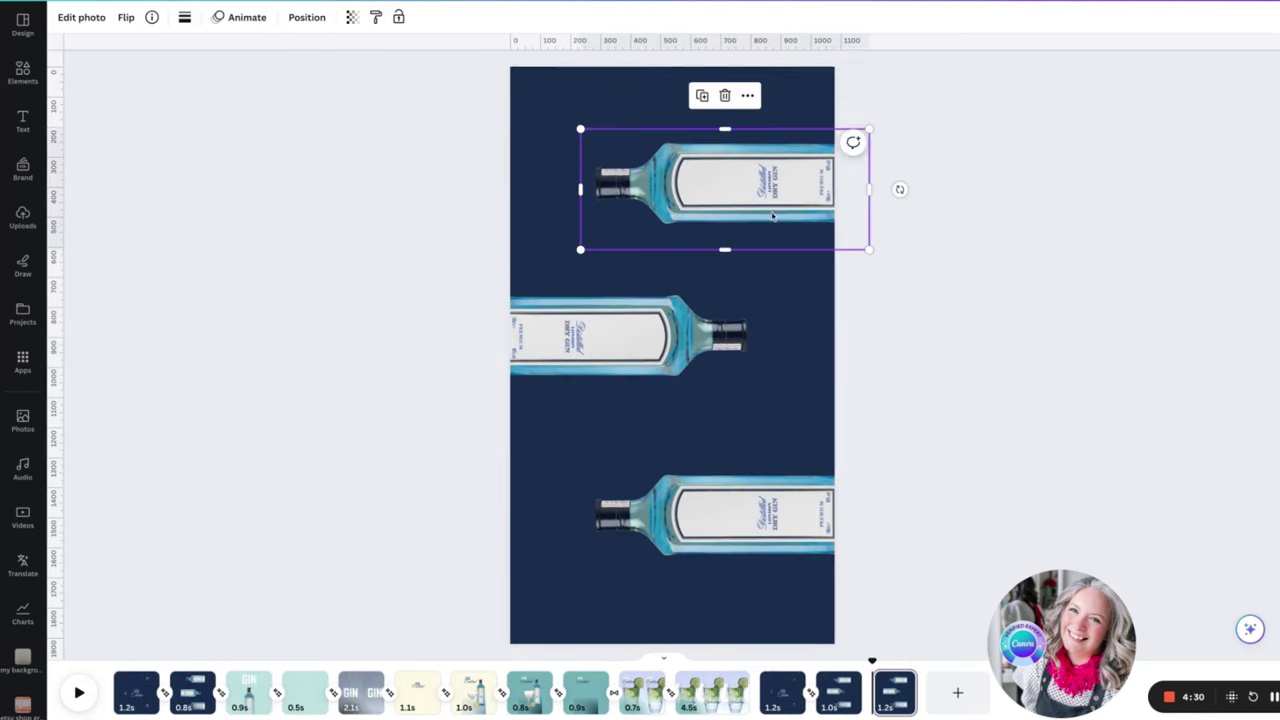
pyautogui.press('Delete')
pyautogui.click(734, 533)
pyautogui.press('Delete')
# - Rotate the remaining bottle upright and enlarge it, centred horizontally, to fill about the lower two-thirds of page 14
pyautogui.click(607, 368)
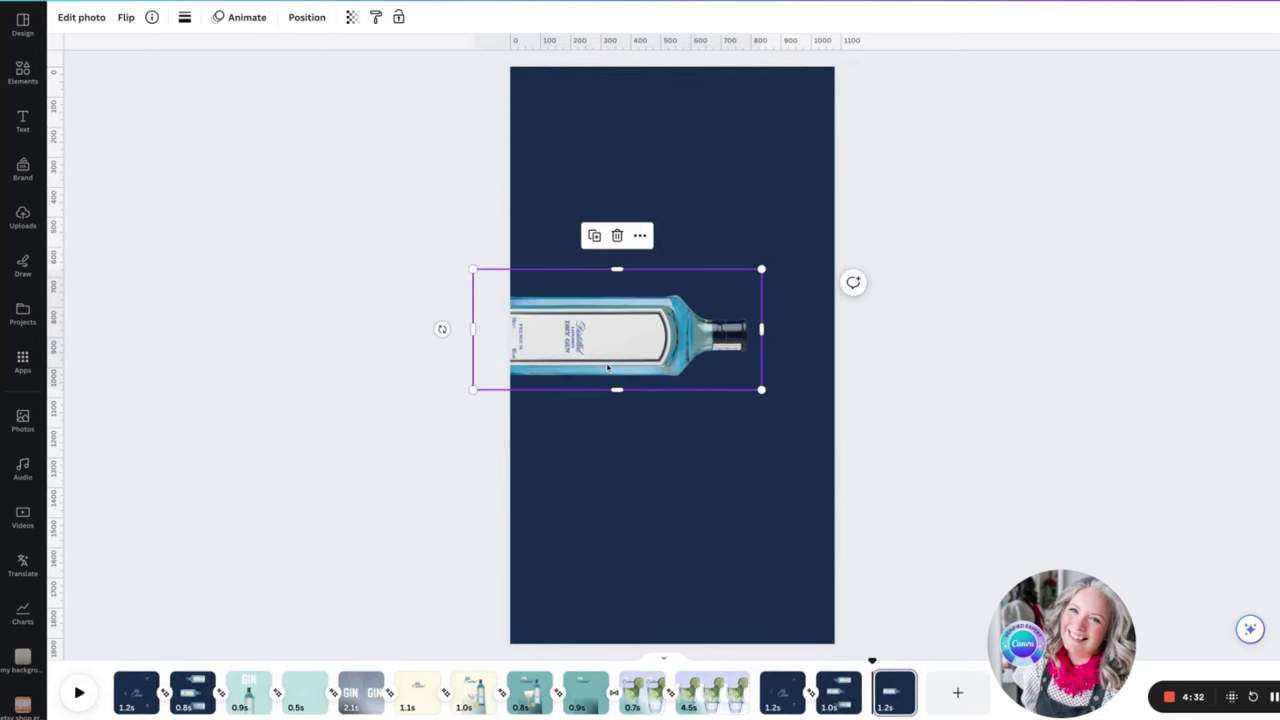
pyautogui.moveTo(442, 329); pyautogui.dragTo(617, 504)
pyautogui.moveTo(614, 377); pyautogui.dragTo(681, 553)
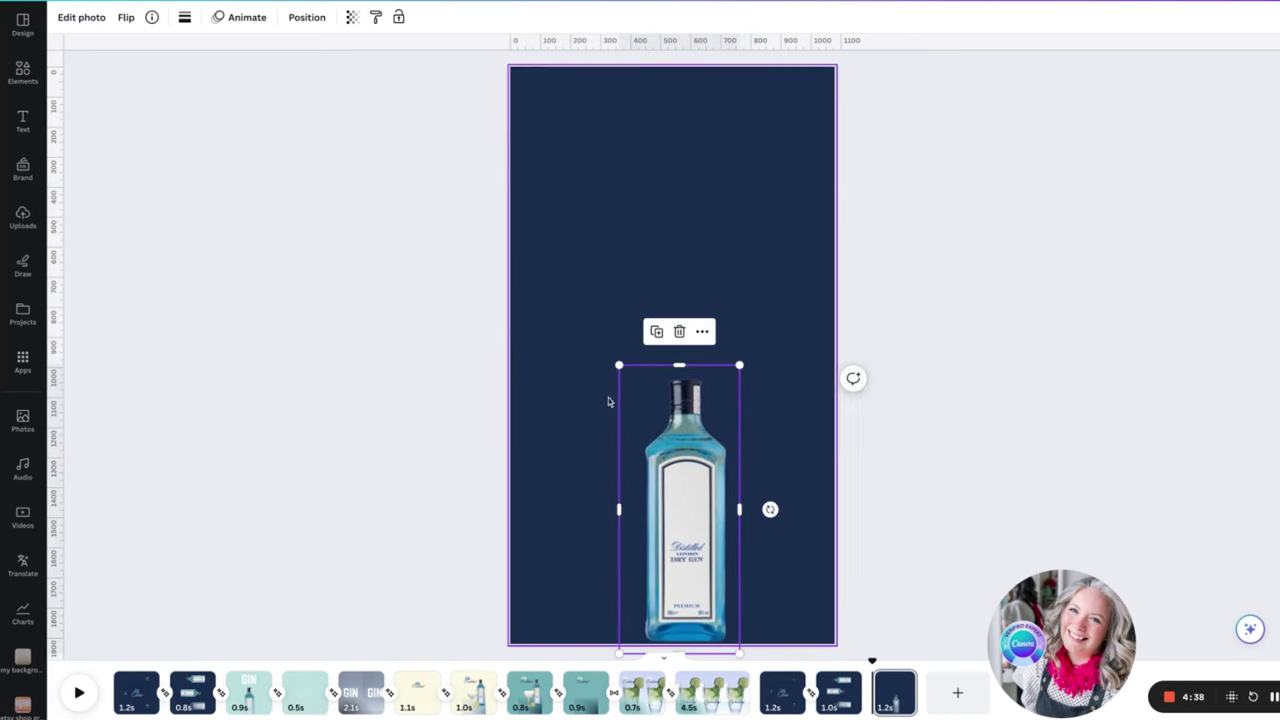
pyautogui.moveTo(622, 362); pyautogui.dragTo(557, 212)
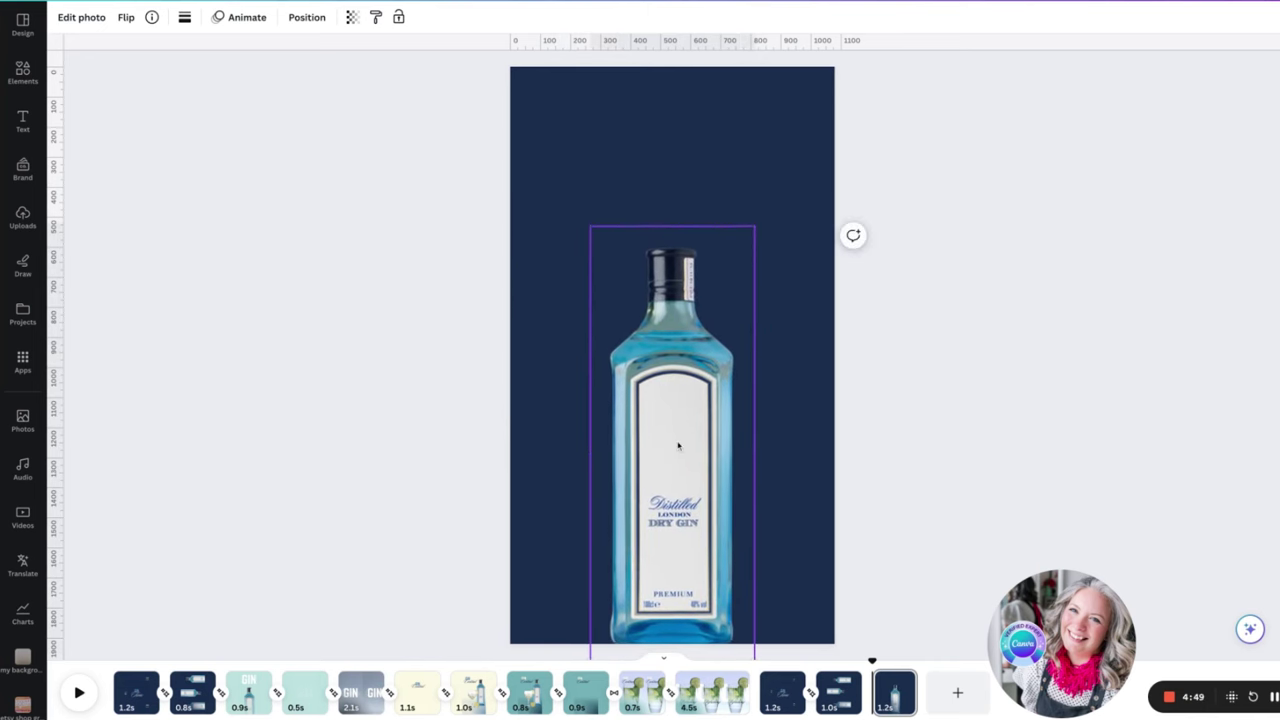
pyautogui.click(784, 394)
# - Copy the "GIN" text from page 12 onto page 14, enlarge it to size 309 and centre it above the bottle
pyautogui.click(786, 700)
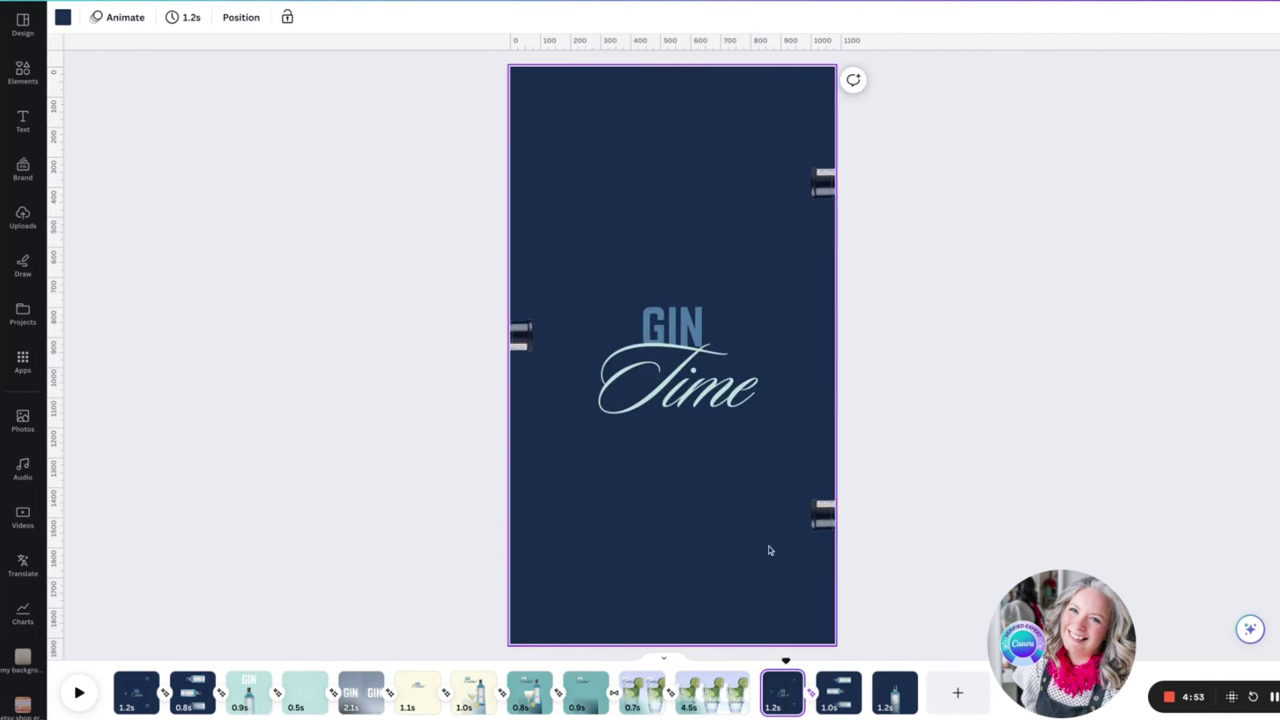
pyautogui.click(660, 316)
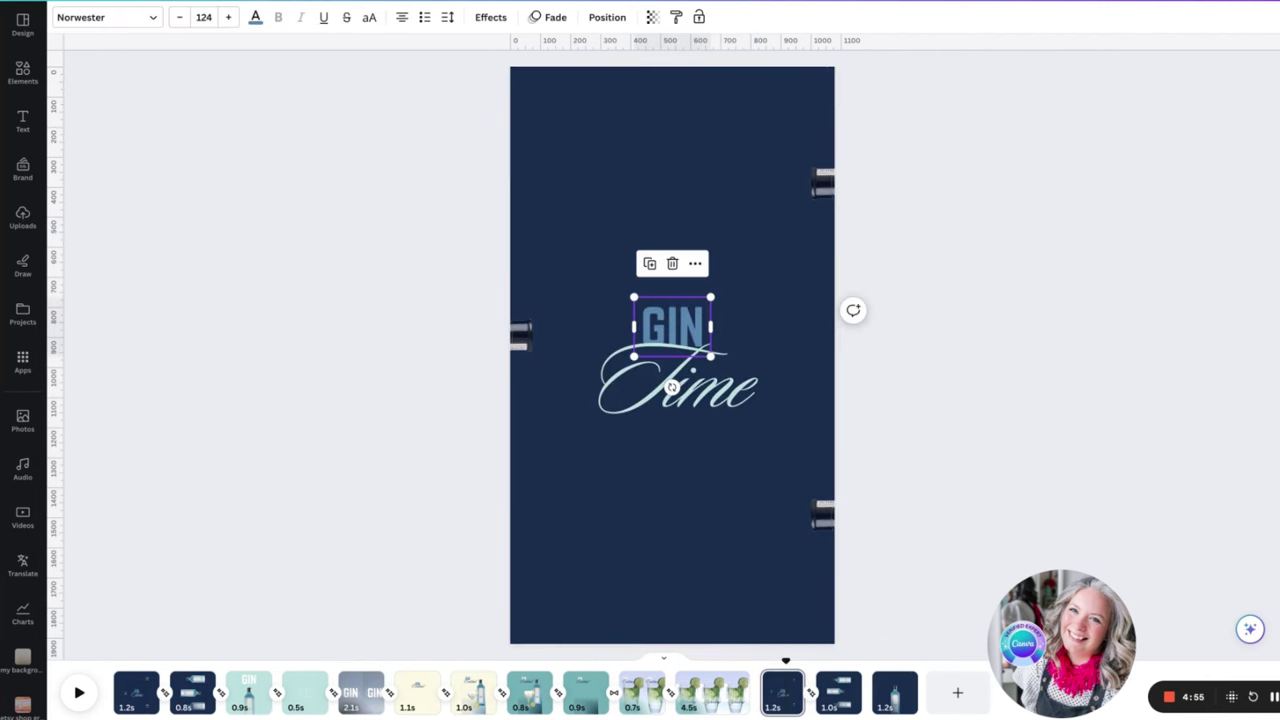
pyautogui.click(894, 690)
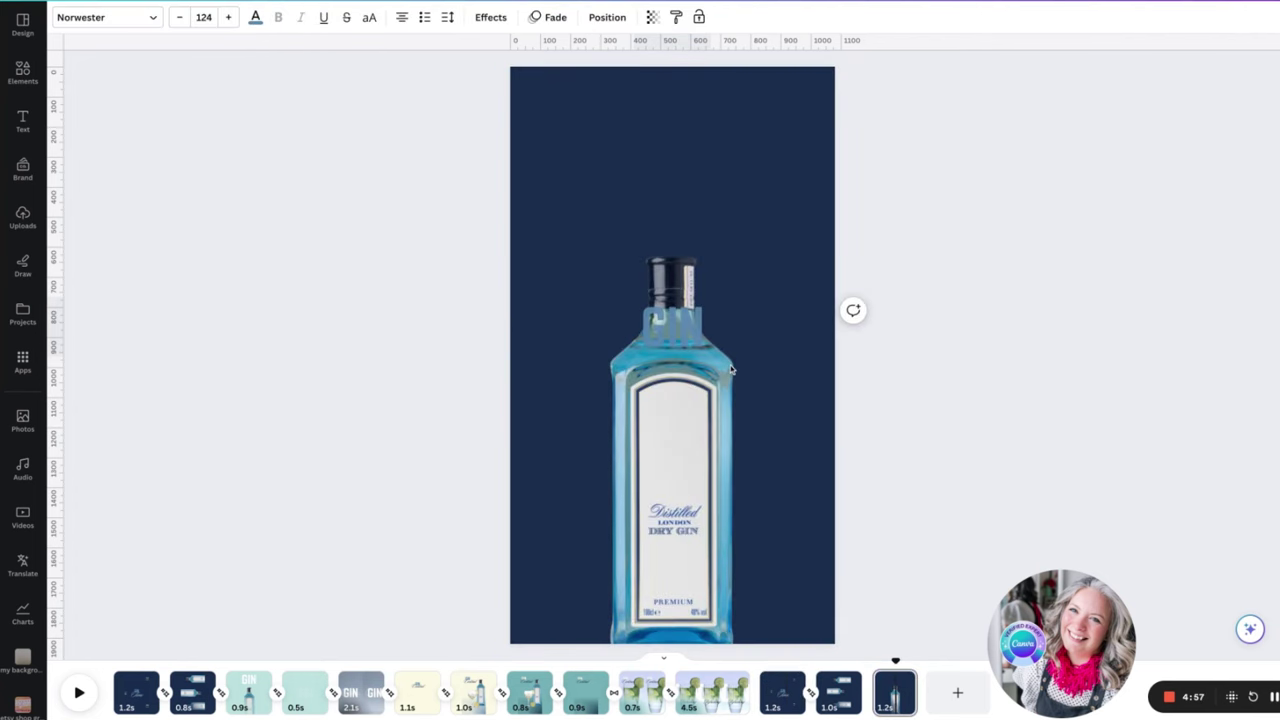
pyautogui.click(696, 328)
pyautogui.moveTo(660, 322); pyautogui.dragTo(519, 307)
pyautogui.moveTo(649, 258); pyautogui.dragTo(708, 200)
# - Change the background of page 14 to the light mint document colour
pyautogui.click(783, 175)
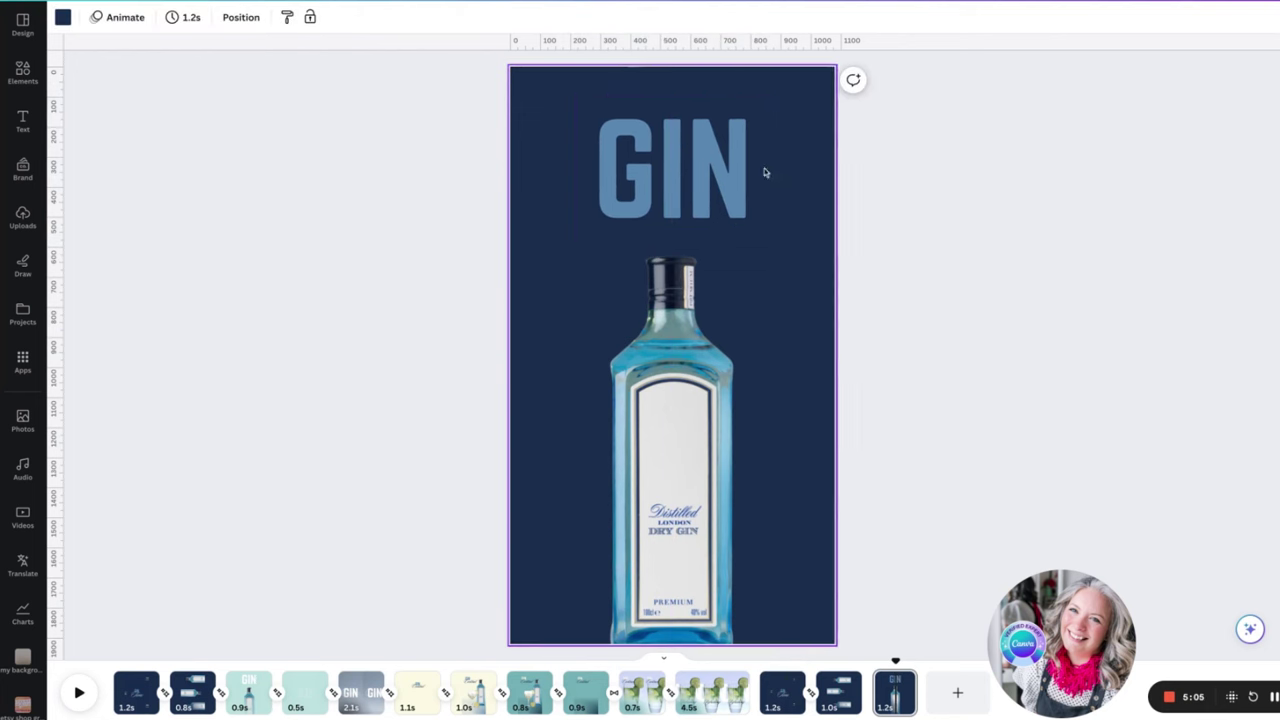
pyautogui.click(64, 20)
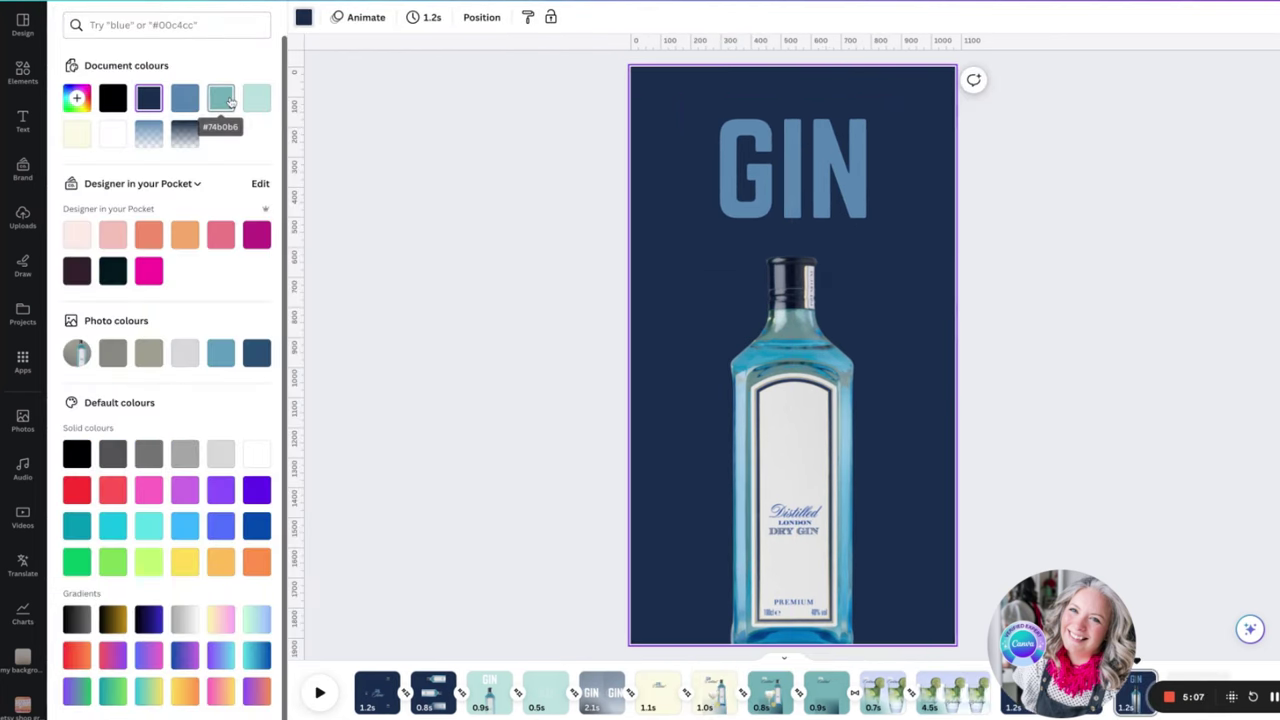
pyautogui.click(256, 100)
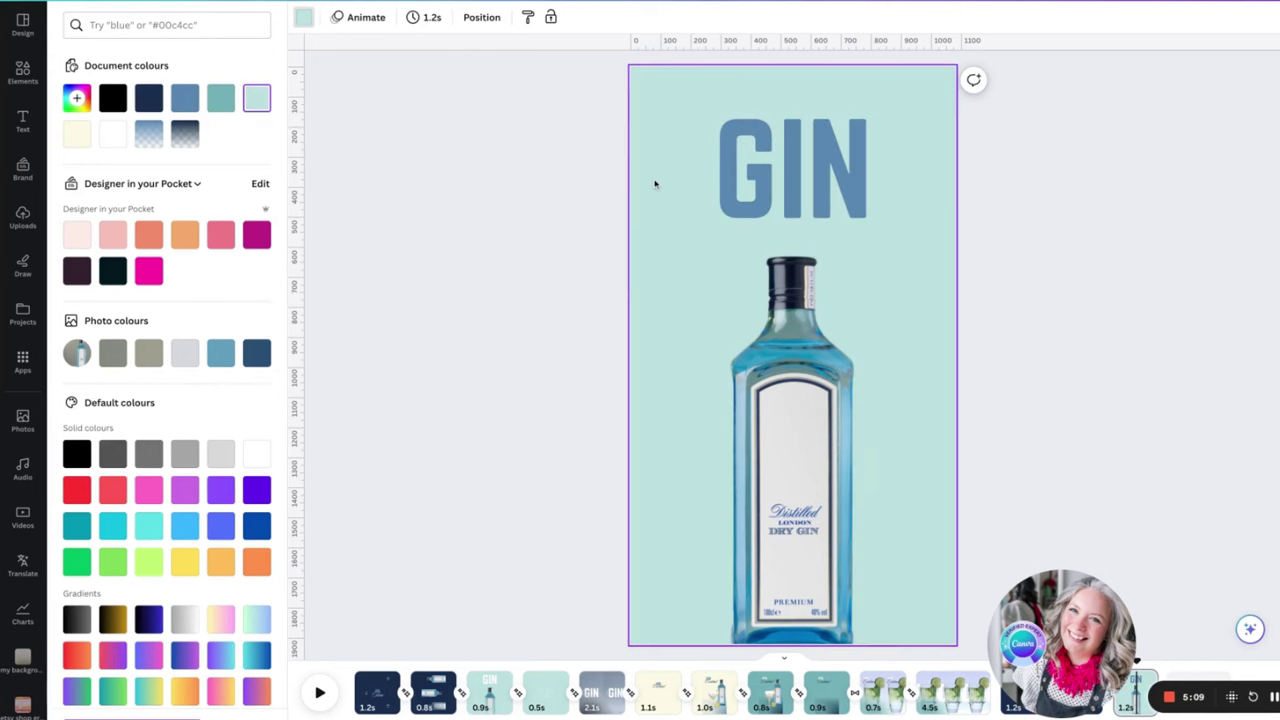
pyautogui.click(963, 199)
# - Recolour the "GIN" text on page 14 white and remove its Fade animation
pyautogui.click(635, 174)
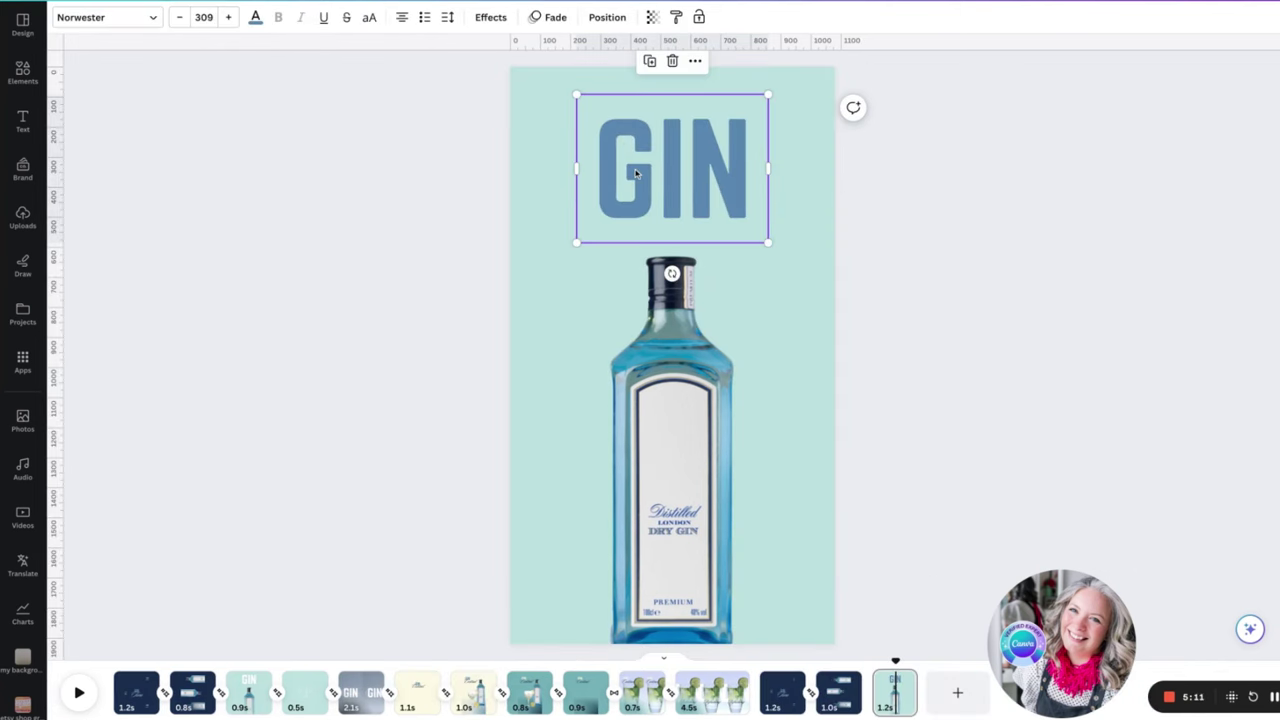
pyautogui.click(257, 18)
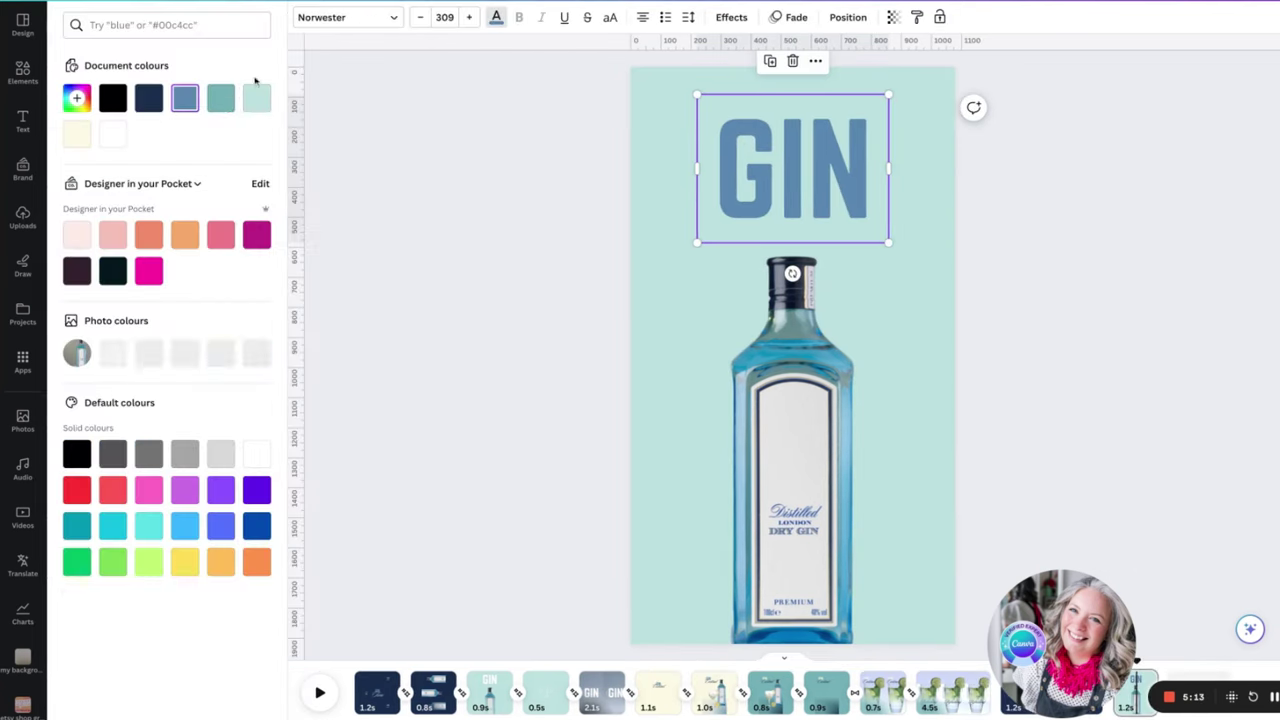
pyautogui.click(116, 132)
pyautogui.click(1047, 171)
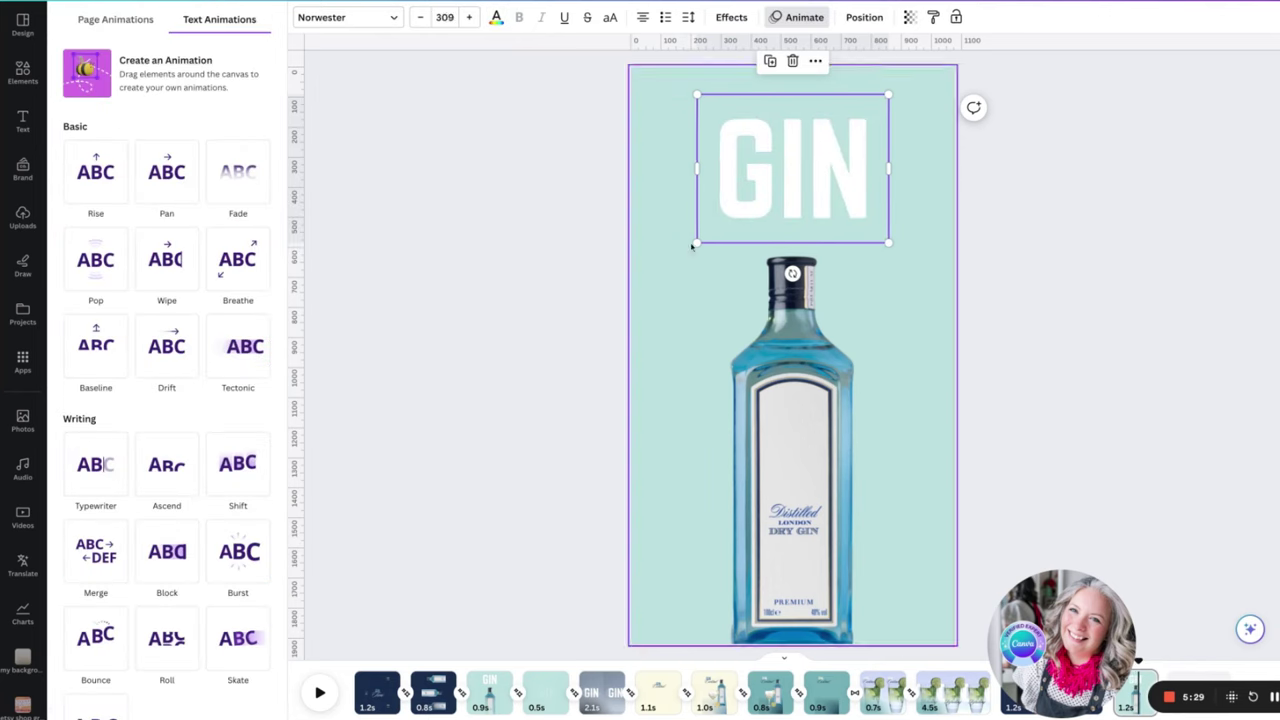
# - Enlarge the white "GIN" text to size 354 and re-centre it above the bottle
pyautogui.moveTo(694, 249); pyautogui.dragTo(678, 259)
pyautogui.moveTo(765, 211); pyautogui.dragTo(778, 198)
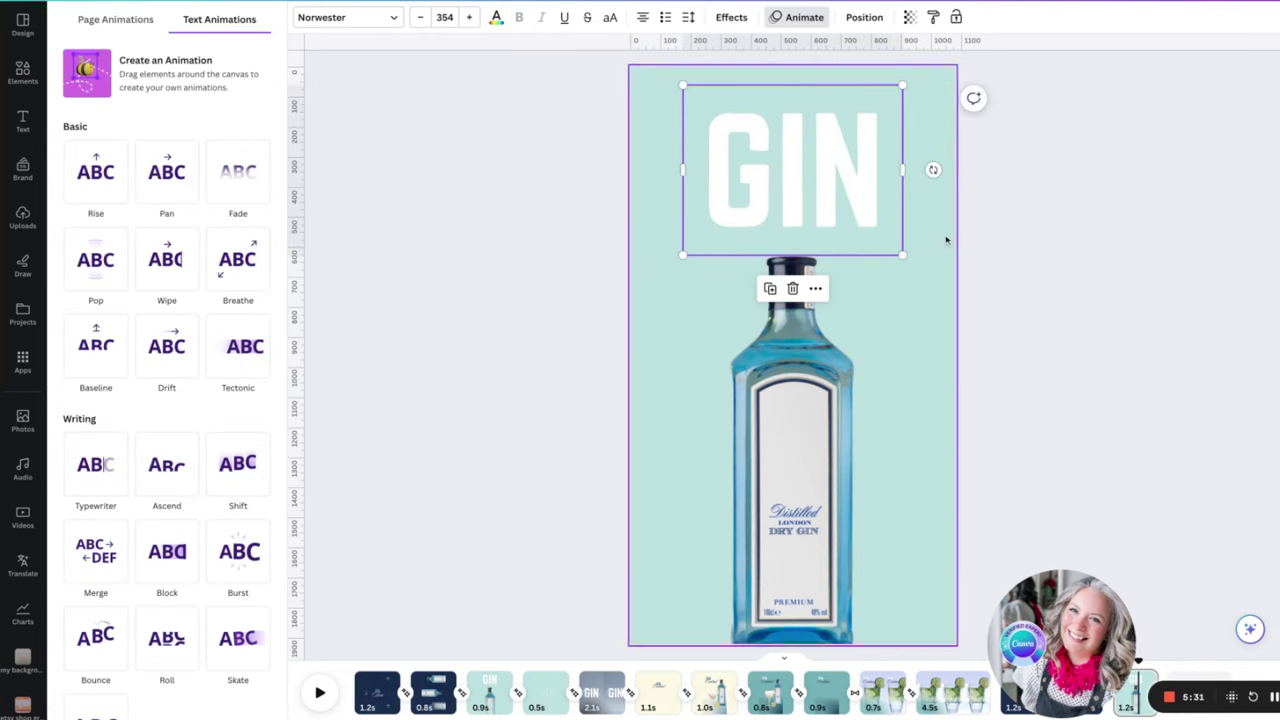
pyautogui.click(1003, 240)
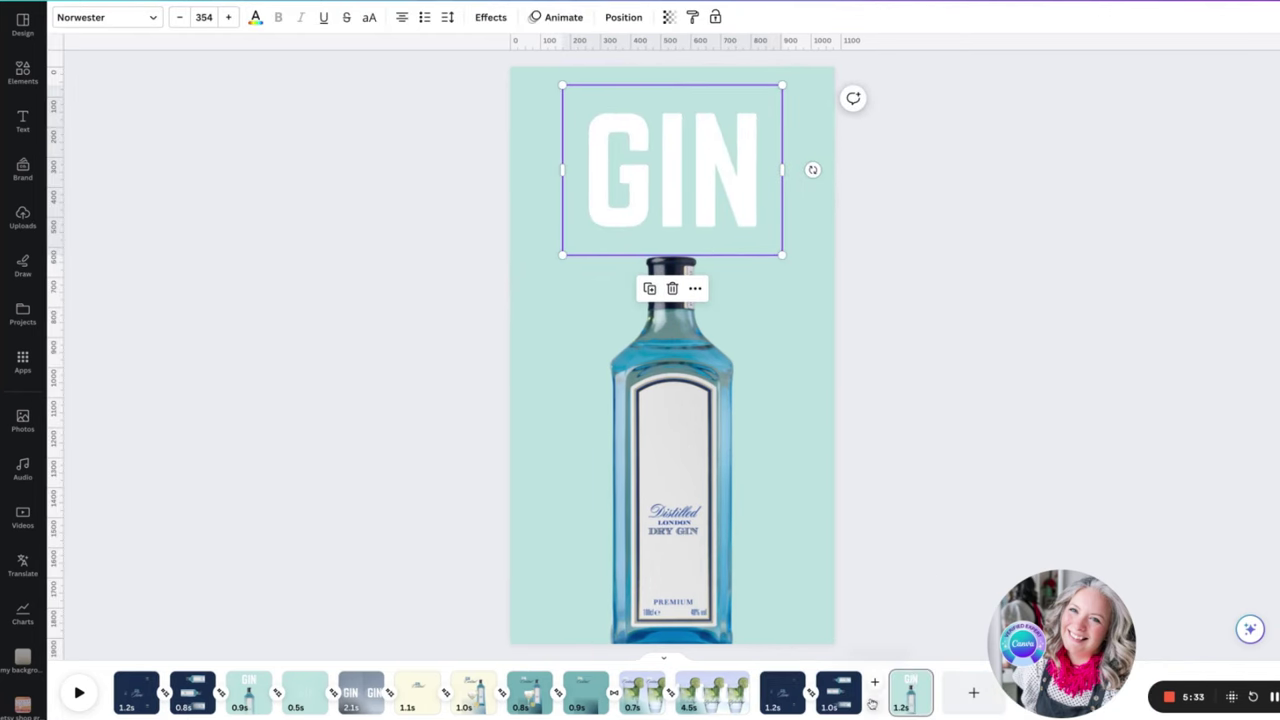
# - Add a Match & Move transition between page 13 and page 14
pyautogui.click(869, 694)
pyautogui.click(95, 258)
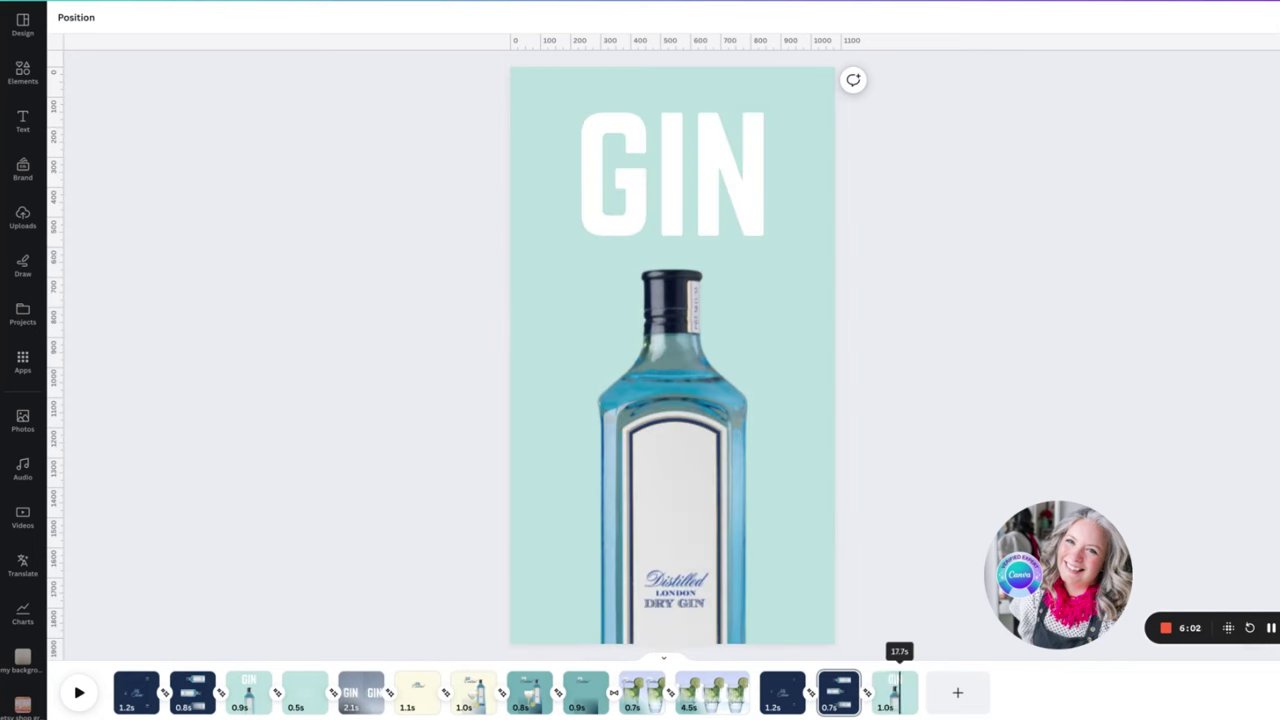
# - Duplicate page 14 and delete the bottle from the copy
pyautogui.click(899, 690)
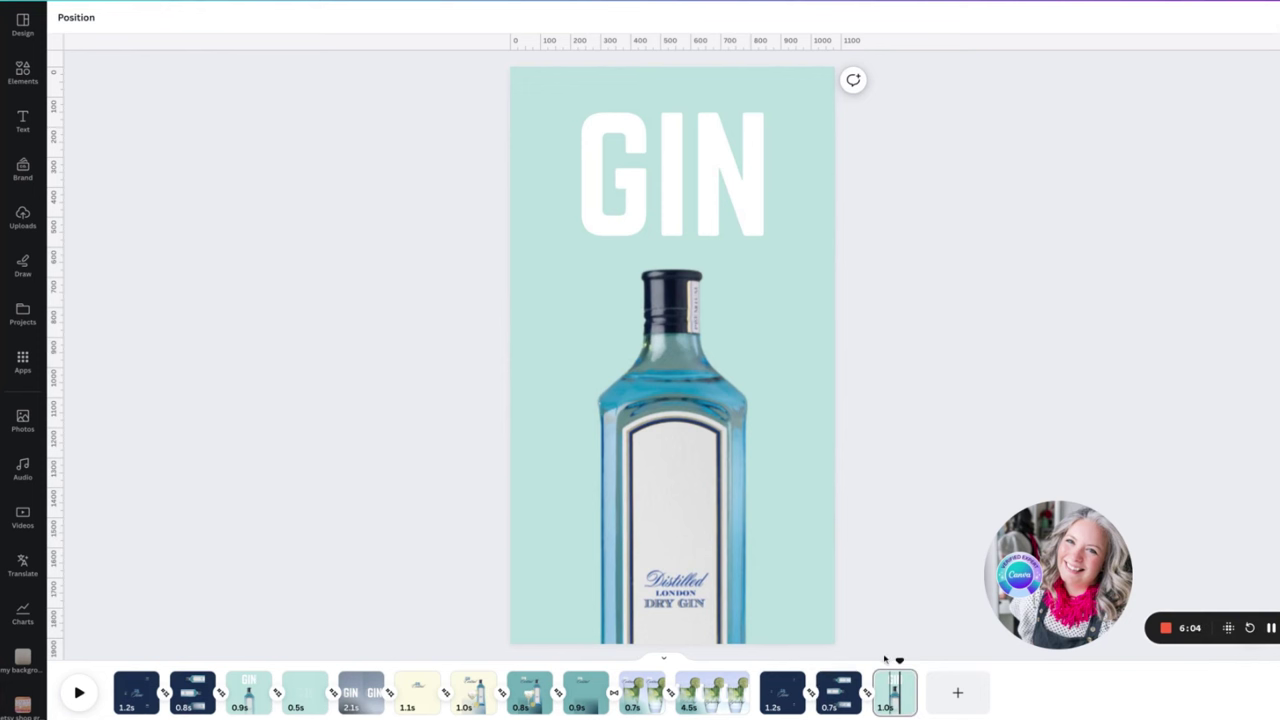
pyautogui.rightClick(905, 688)
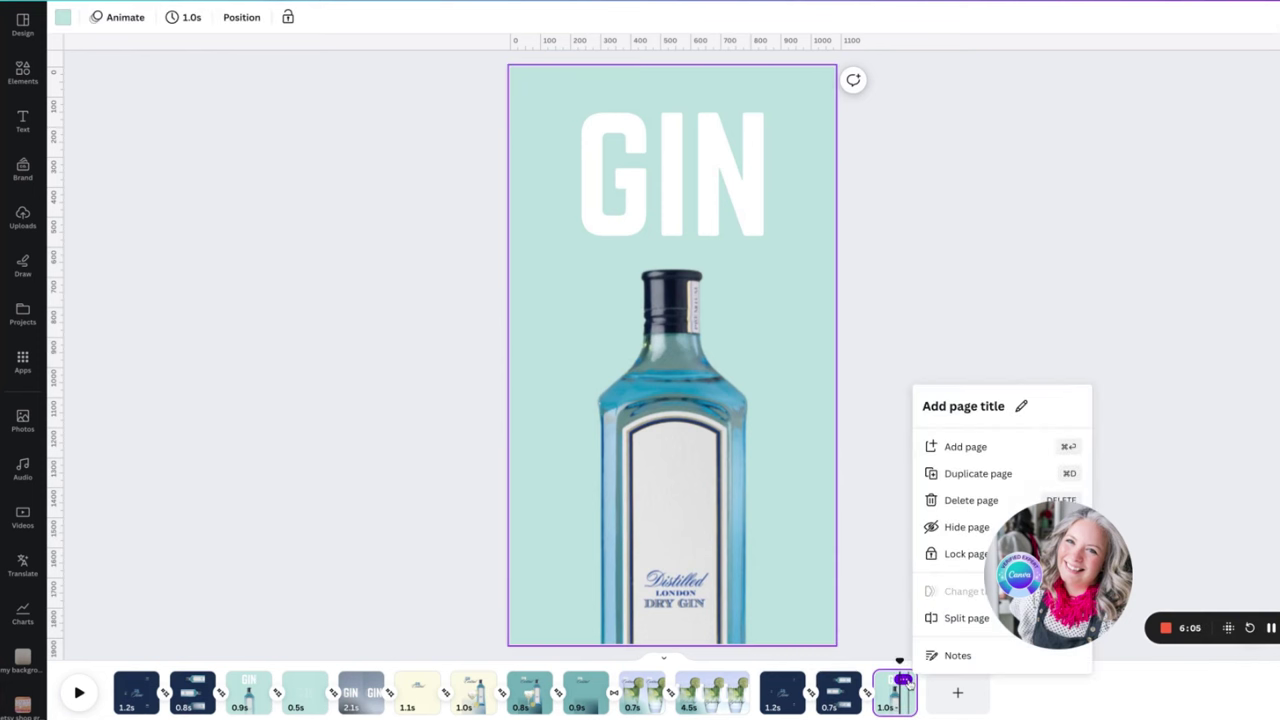
pyautogui.click(960, 474)
pyautogui.click(690, 465)
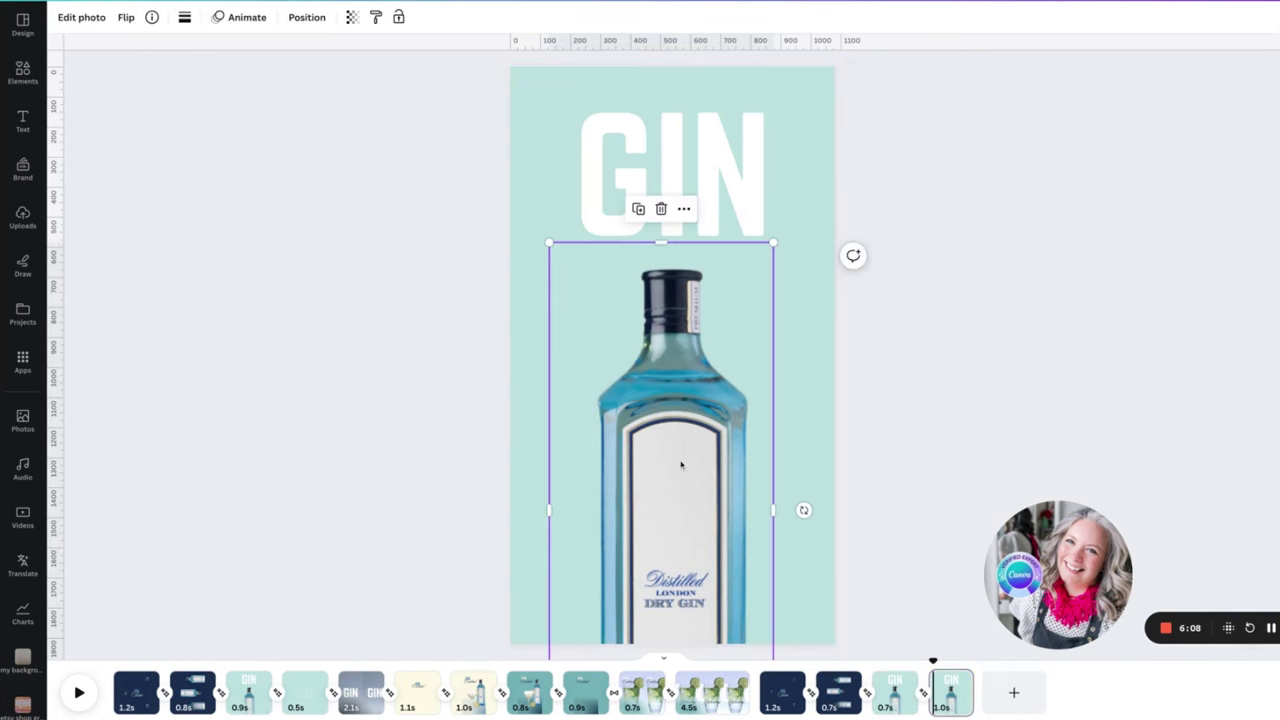
pyautogui.press('Delete')
# - Move the "GIN" text down to the centre of page 15 and open its text effects
pyautogui.click(666, 244)
pyautogui.moveTo(675, 180); pyautogui.dragTo(675, 361)
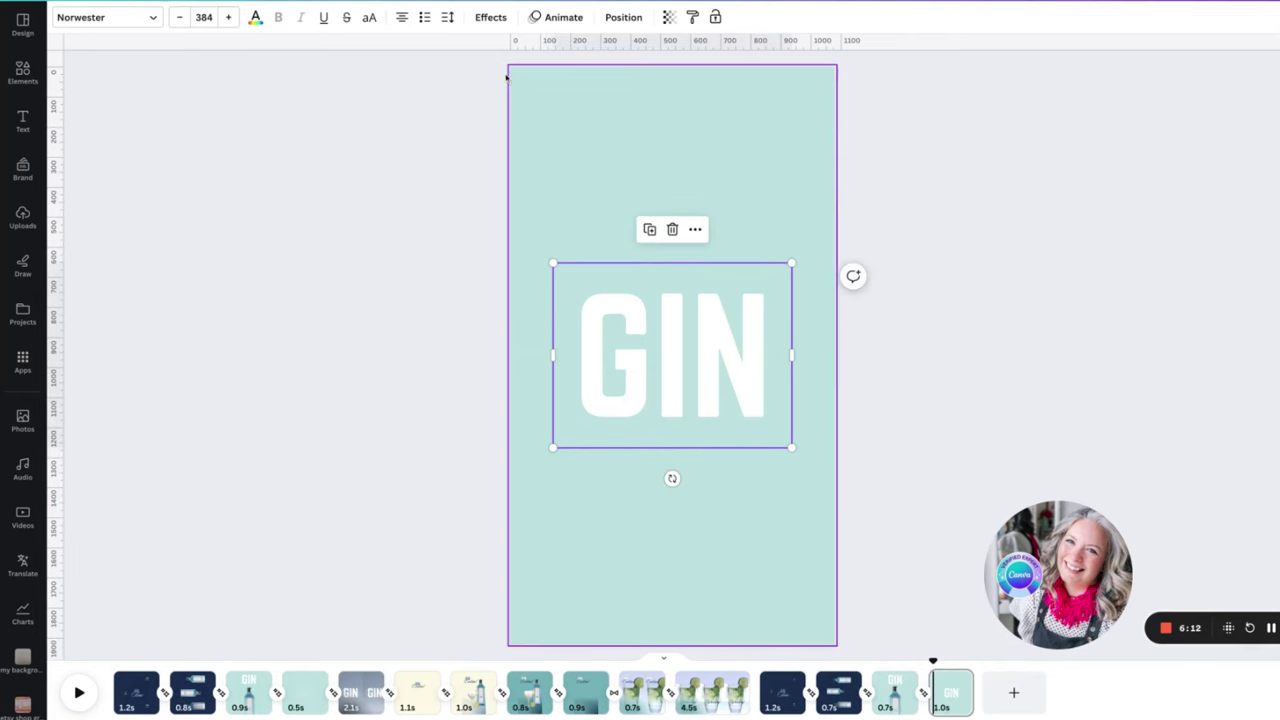
pyautogui.click(482, 17)
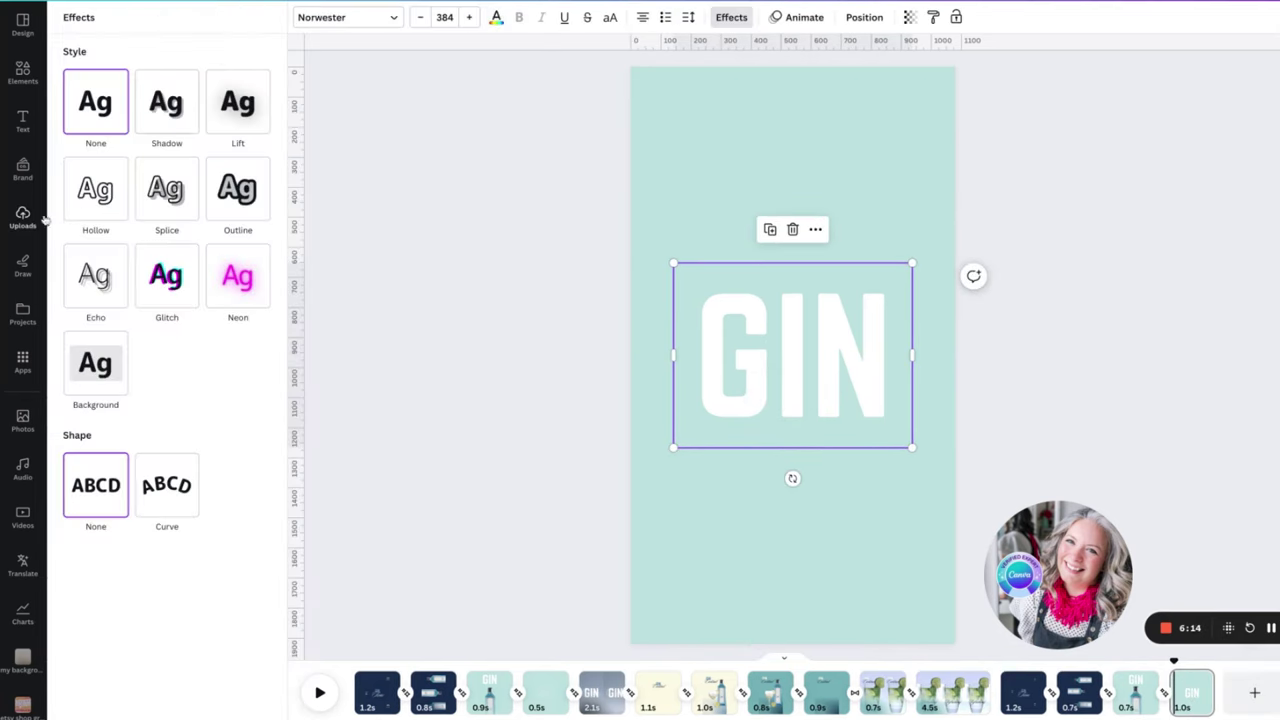
# - Apply the Hollow effect with thickness 2 to the "GIN" text on page 15
pyautogui.click(83, 208)
pyautogui.moveTo(164, 277); pyautogui.dragTo(98, 275)
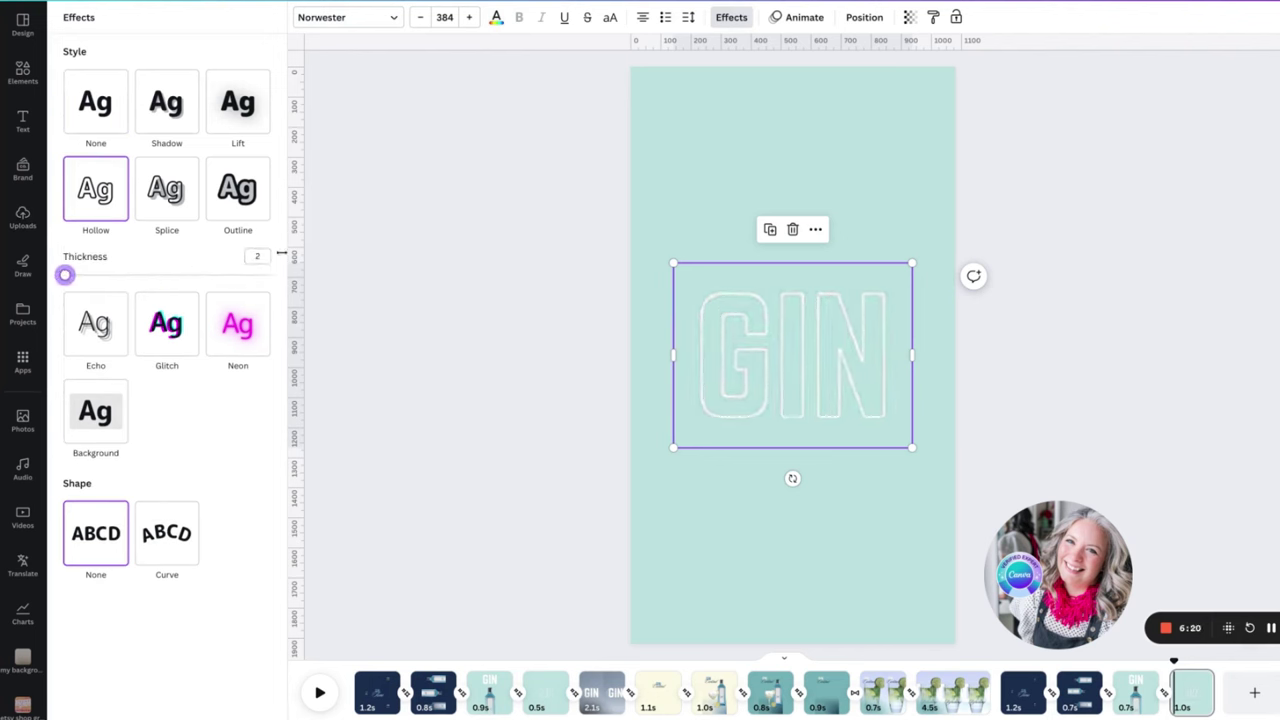
pyautogui.click(528, 290)
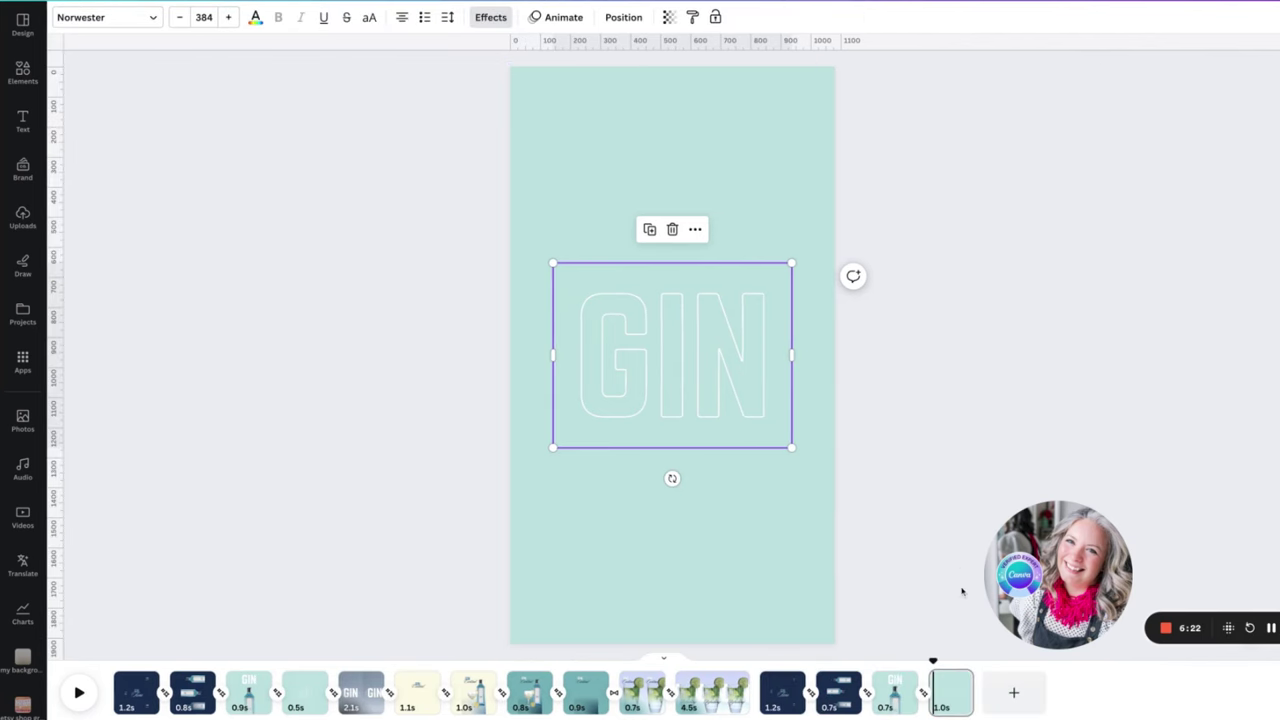
# - Add a Match & Move transition between pages 14 and 15 and preview the change
pyautogui.click(922, 692)
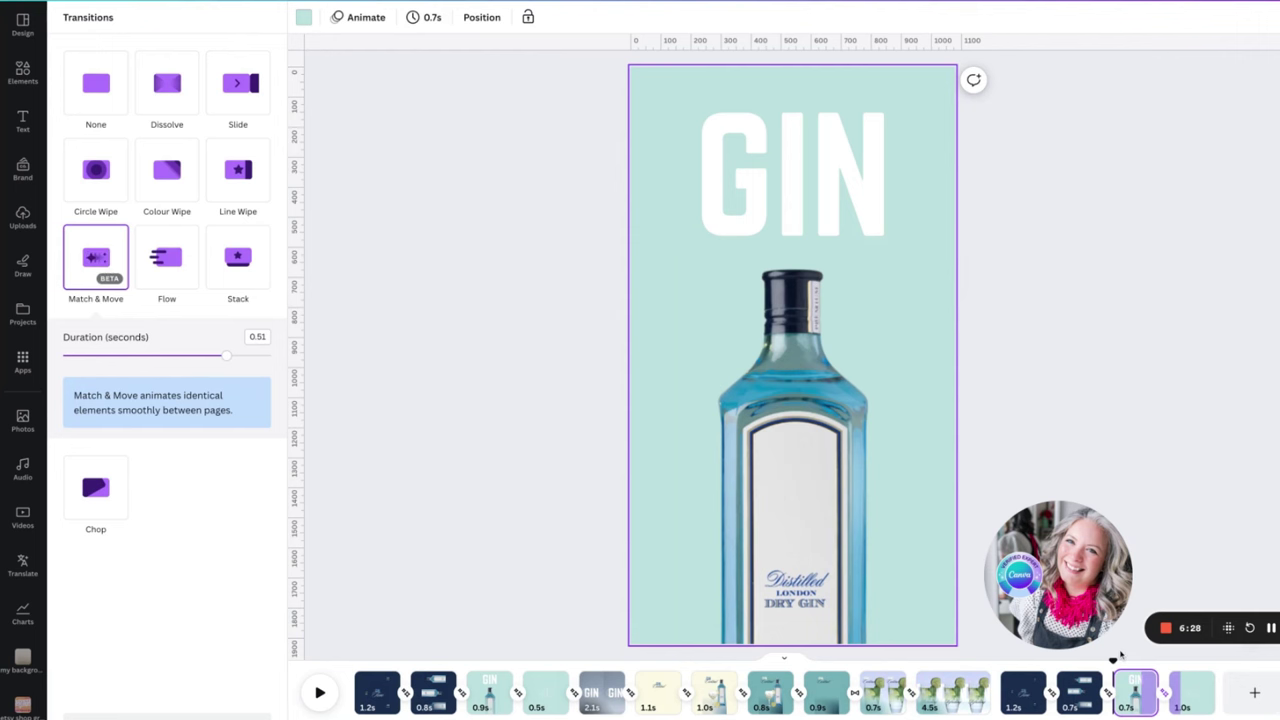
pyautogui.press('Escape')
pyautogui.moveTo(875, 660); pyautogui.dragTo(934, 660)
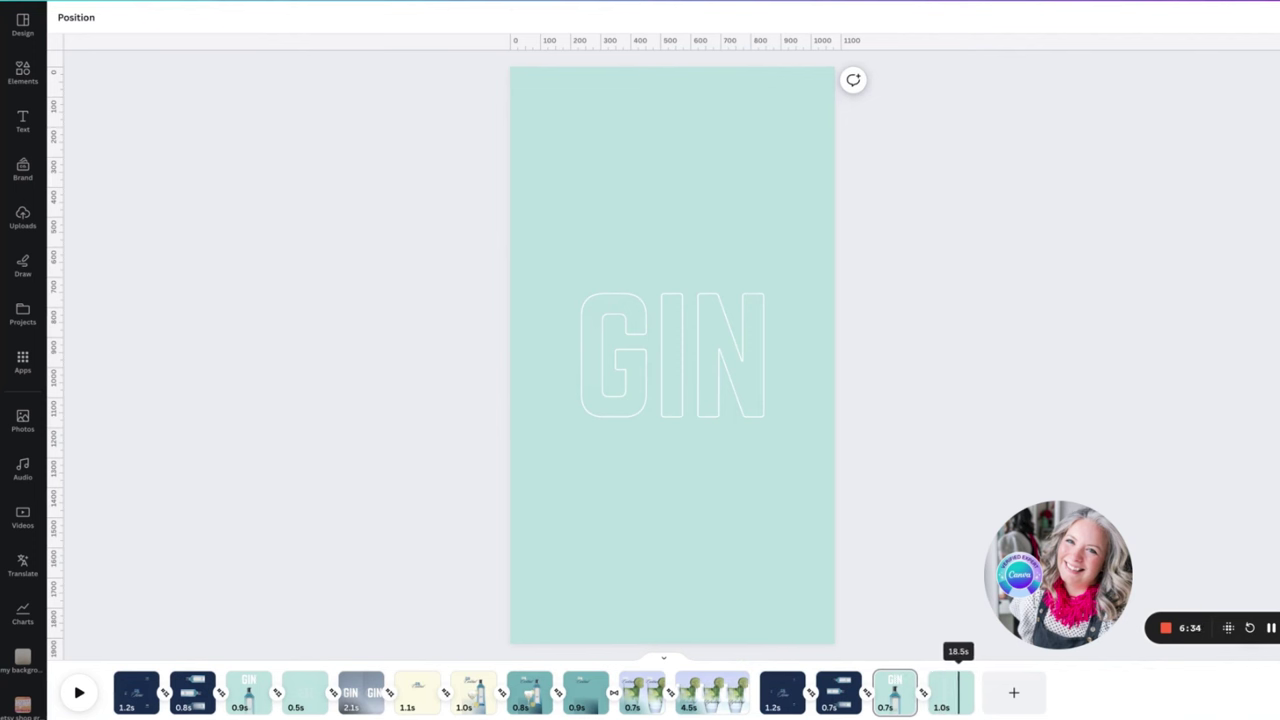
# - Duplicate page 15 and open the timing setting of the copy
pyautogui.click(958, 690)
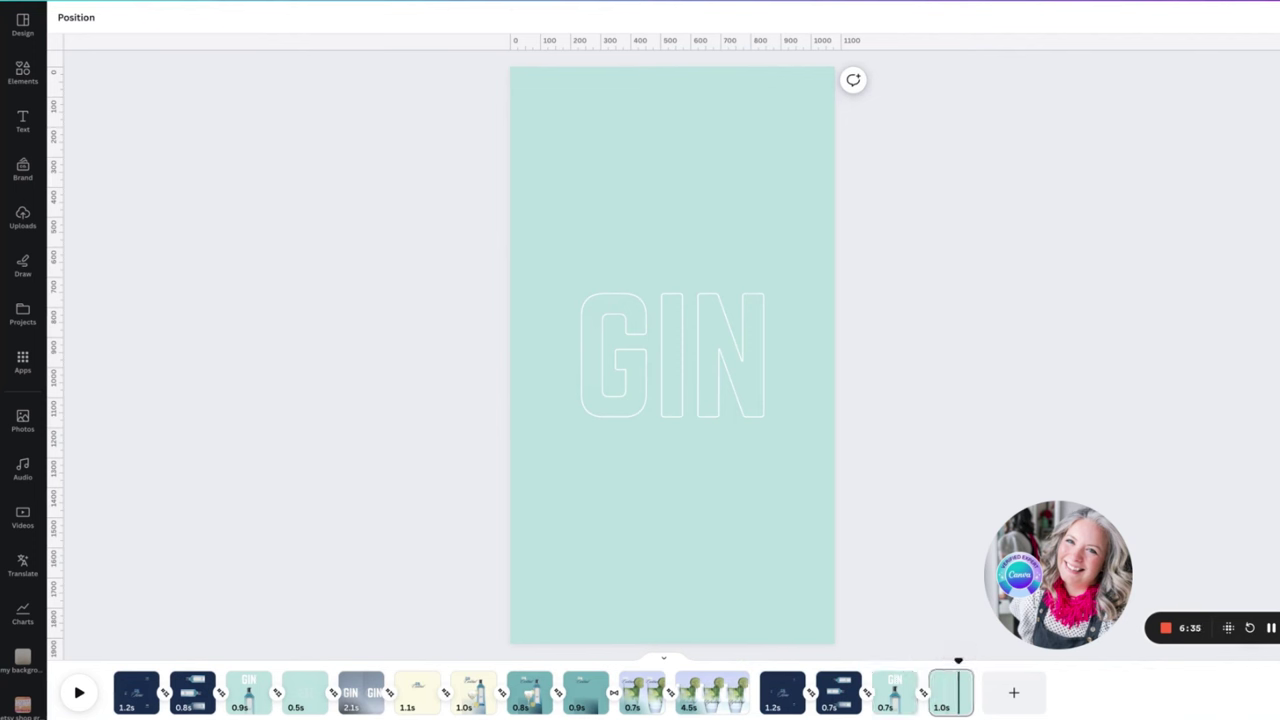
pyautogui.rightClick(957, 685)
pyautogui.click(1029, 472)
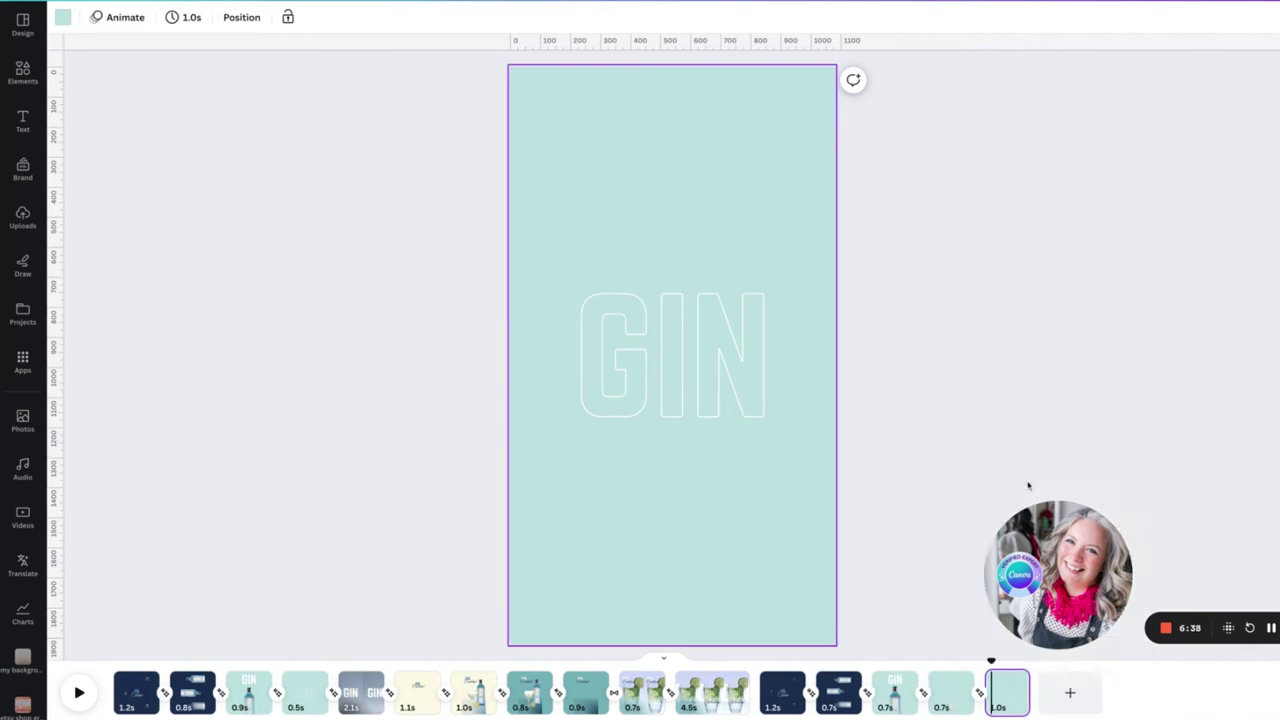
pyautogui.click(1000, 707)
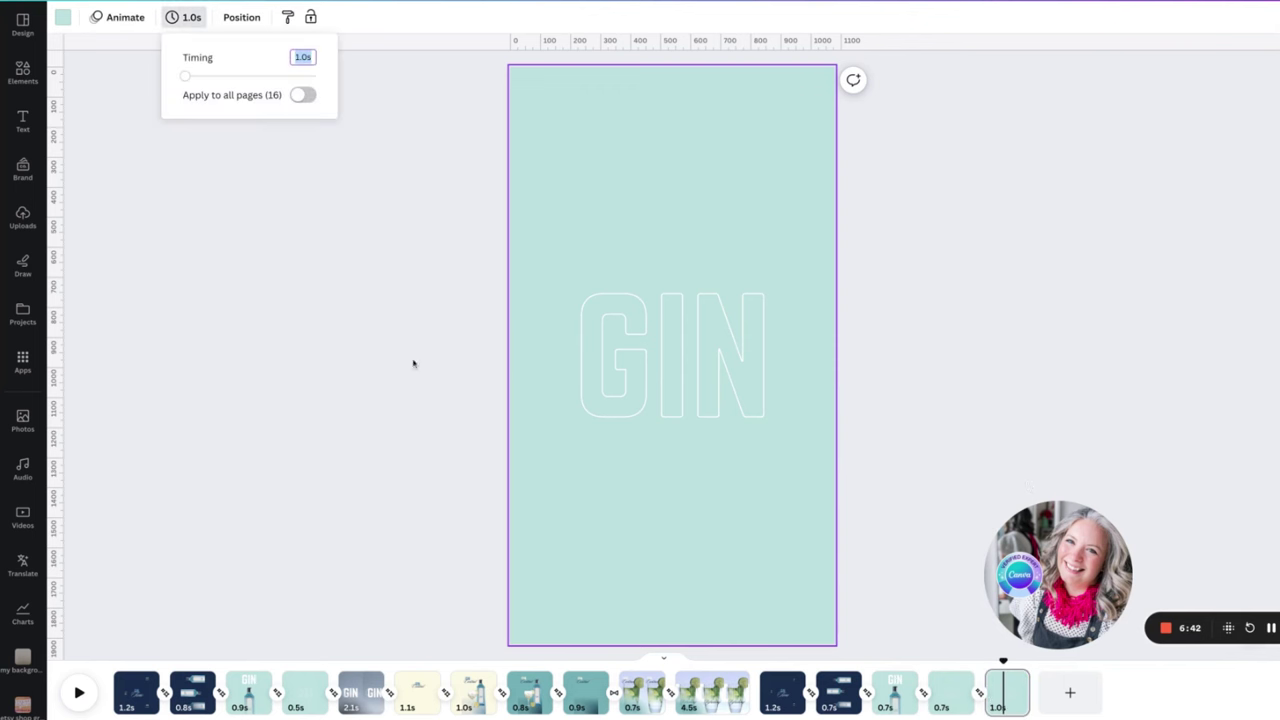
# - Look for a video of lemons splashing in water and fill page 16 with the recently used citrus splash clip behind the "GIN" text
pyautogui.click(23, 516)
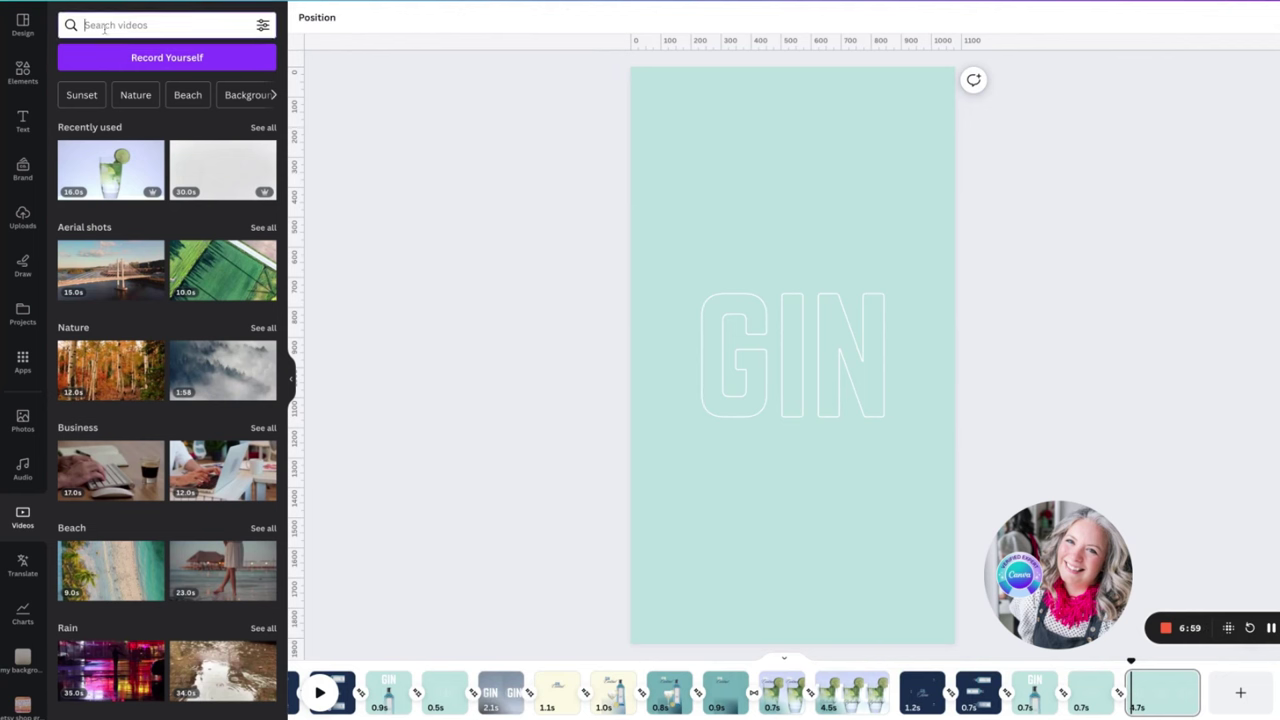
pyautogui.write('lemons splashing in water')
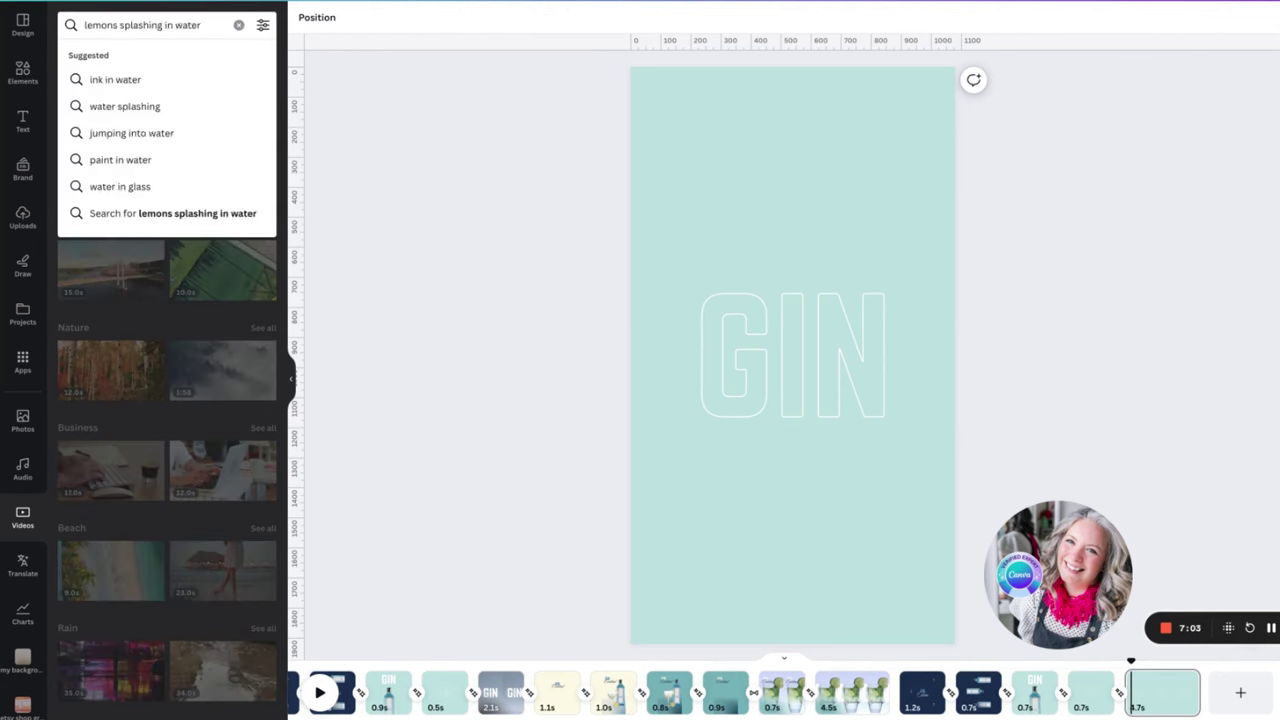
pyautogui.click(1267, 640)
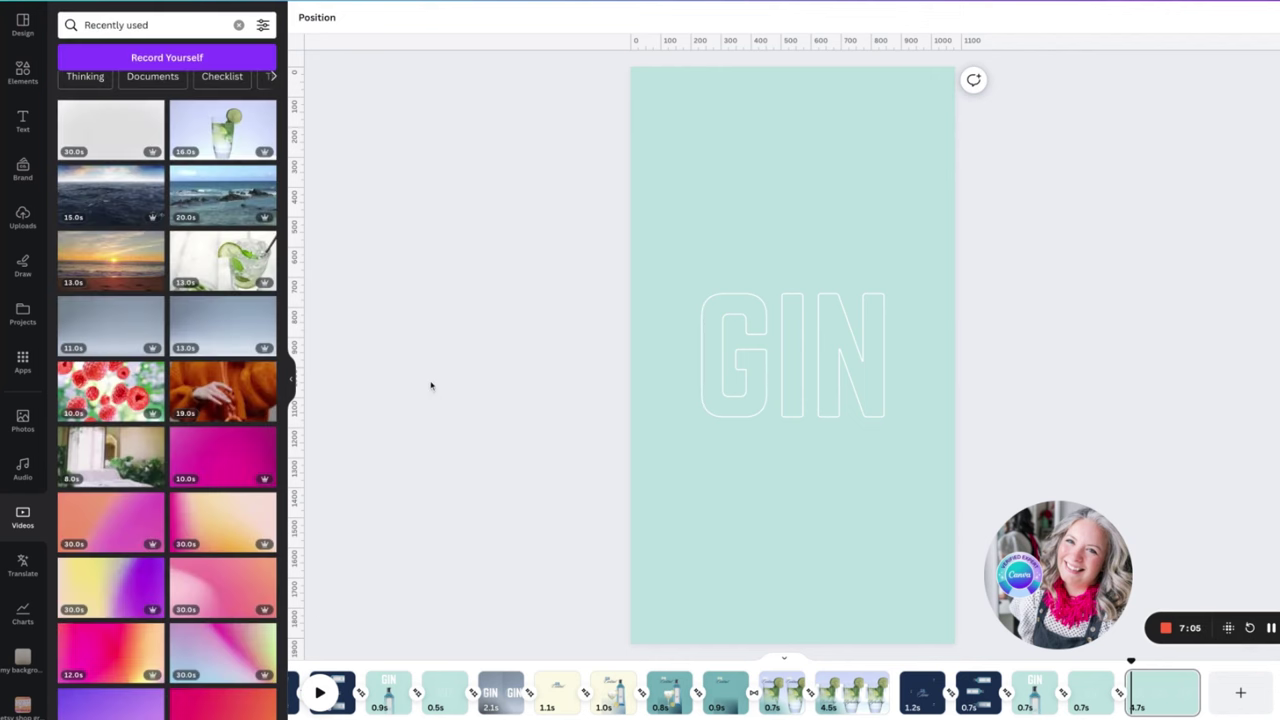
pyautogui.click(105, 330)
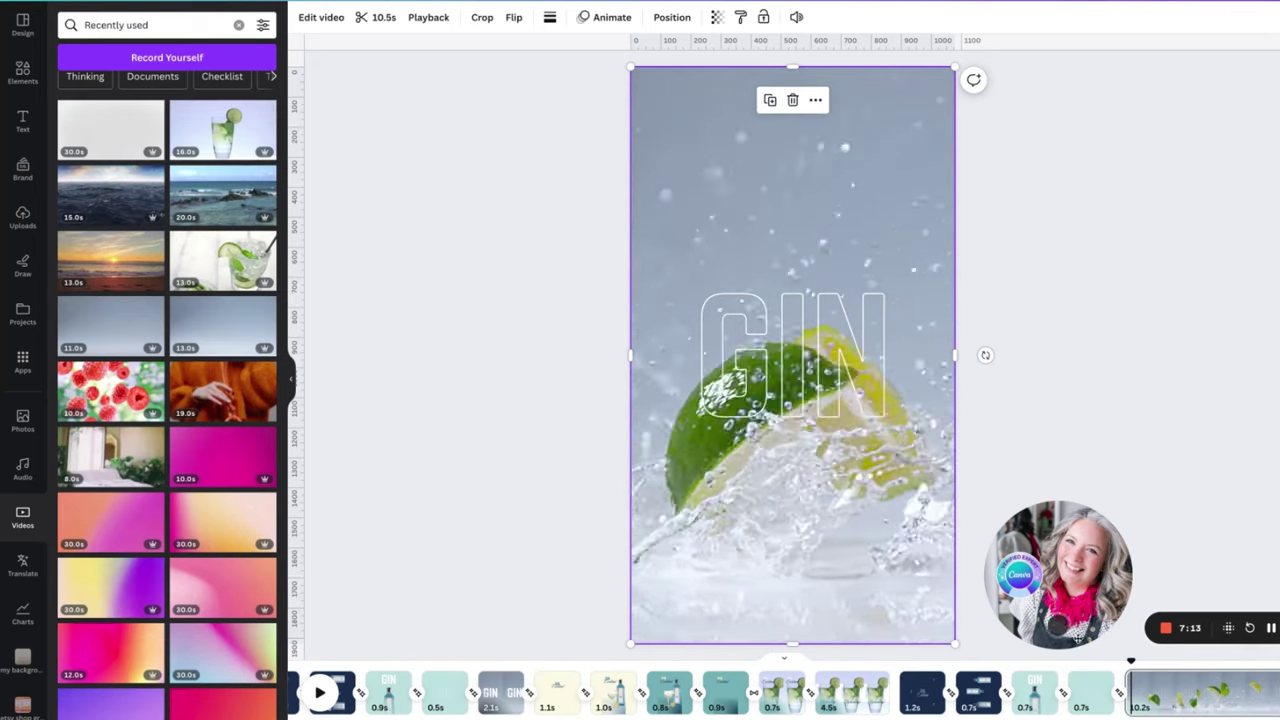
# - Trim the citrus splash clip on page 16 so the page lasts 2.2 s
pyautogui.hscroll(2, 1153, 702)
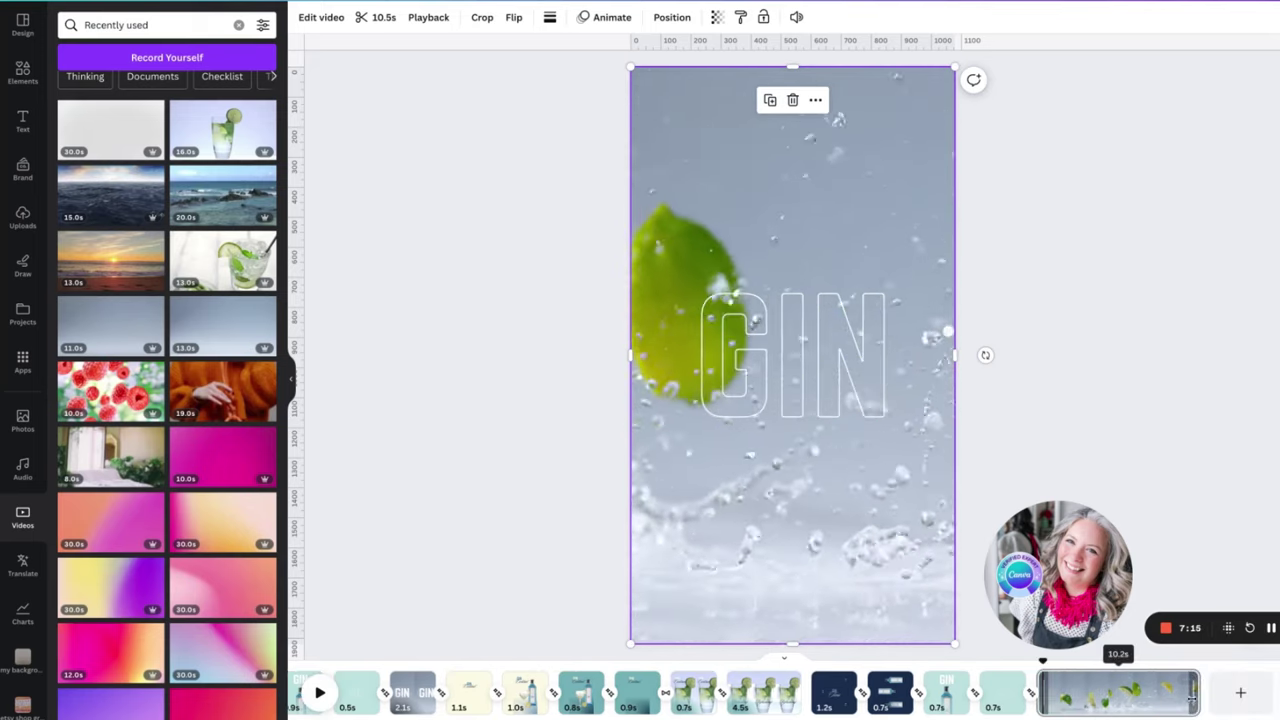
pyautogui.moveTo(1197, 697); pyautogui.dragTo(1075, 697)
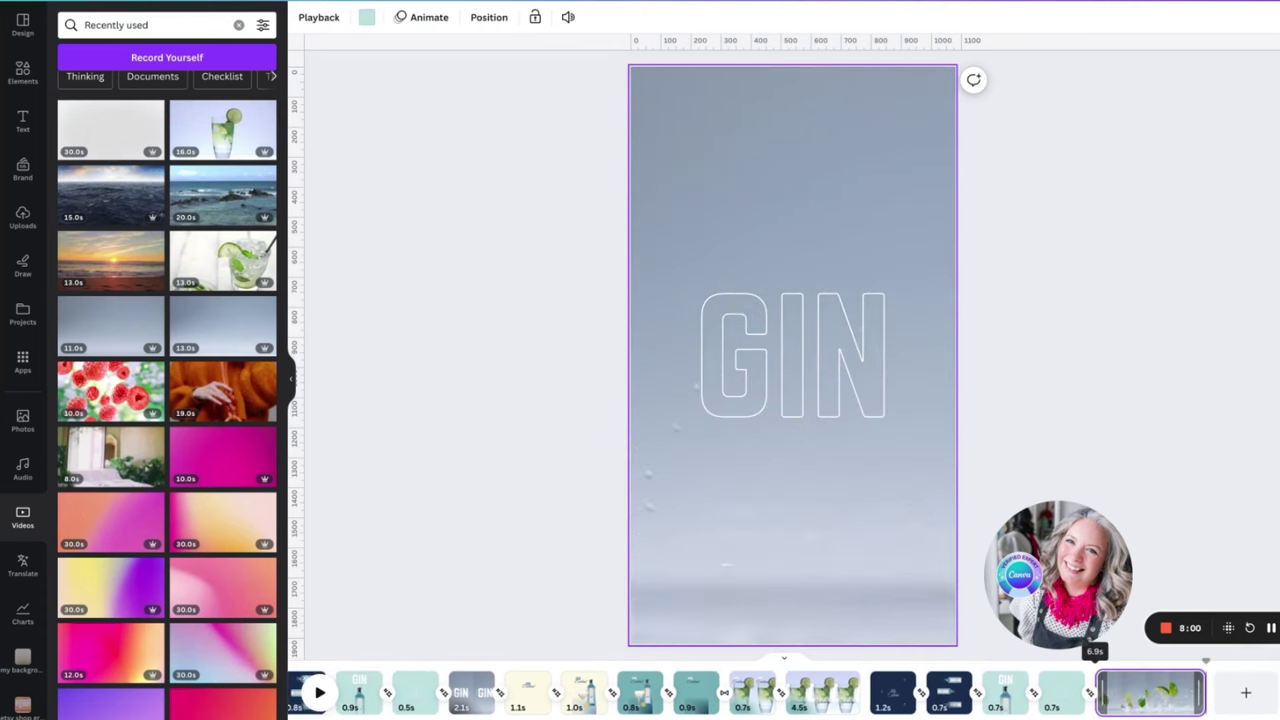
pyautogui.moveTo(1094, 697); pyautogui.dragTo(1091, 697)
pyautogui.moveTo(1193, 705); pyautogui.dragTo(1145, 697)
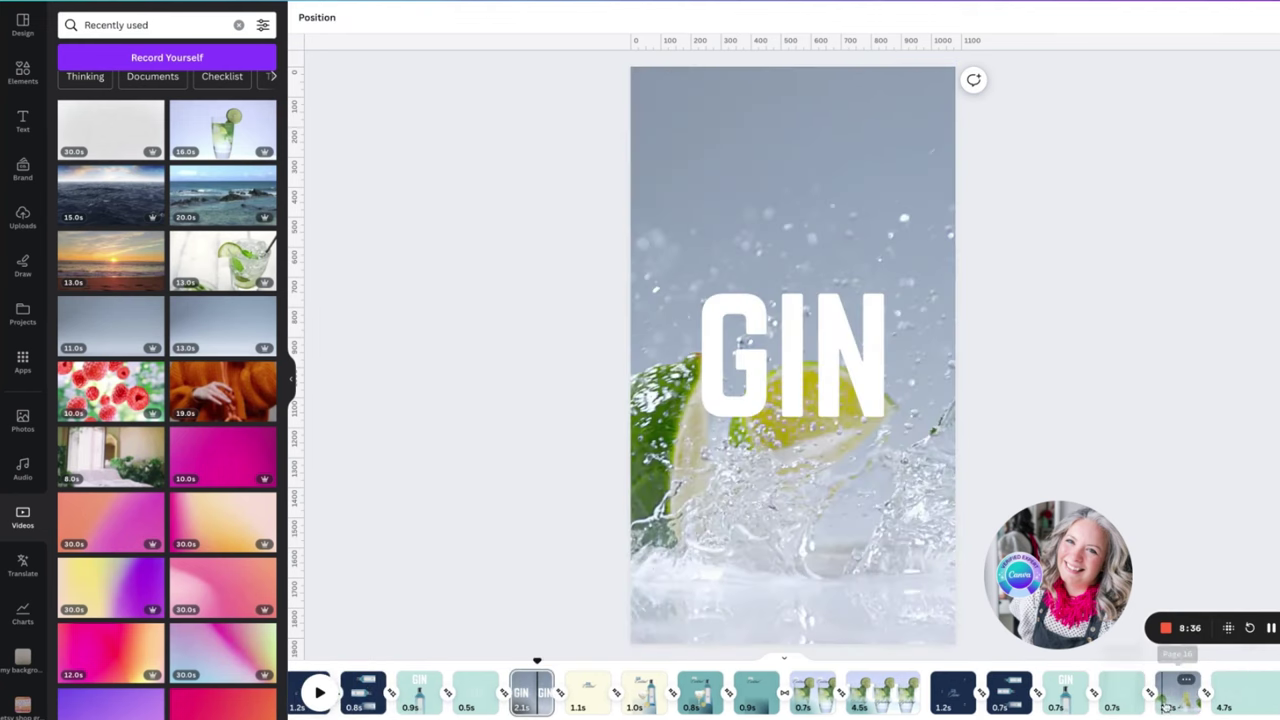
# - Set the effect of the "GIN" text on page 16 to None and preview the change from the page before
pyautogui.click(1165, 700)
pyautogui.click(875, 380)
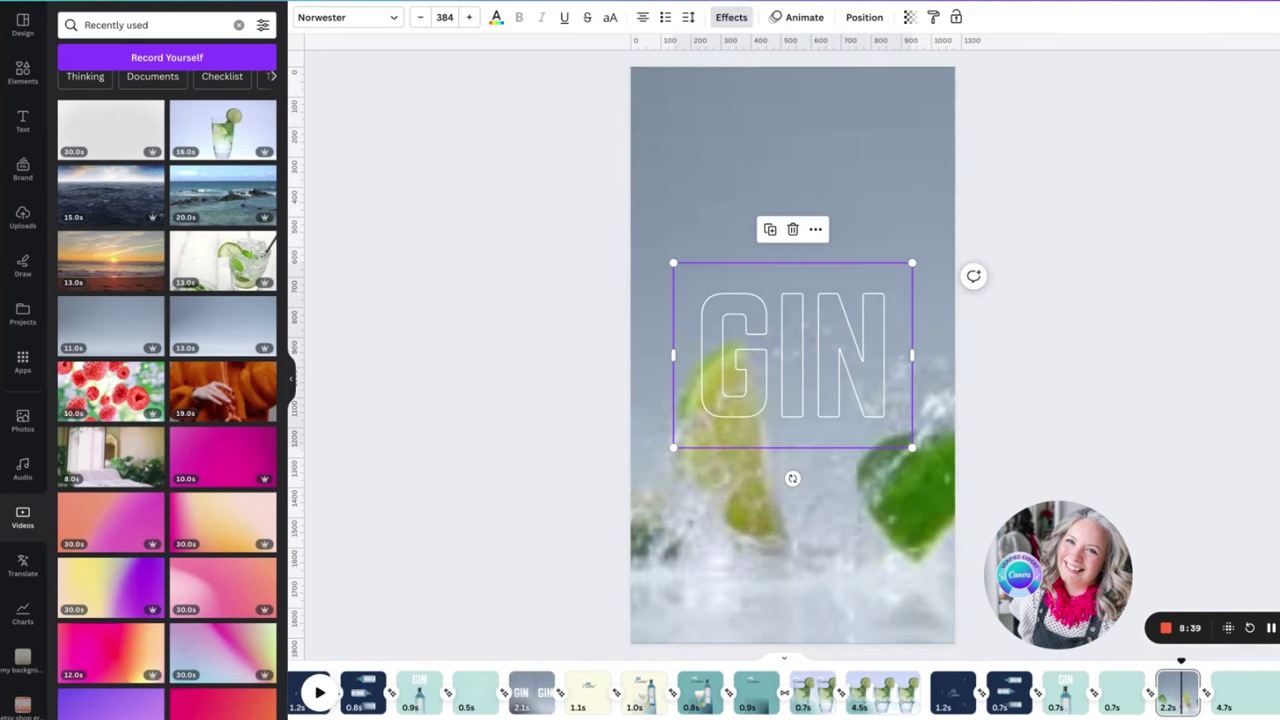
pyautogui.click(722, 15)
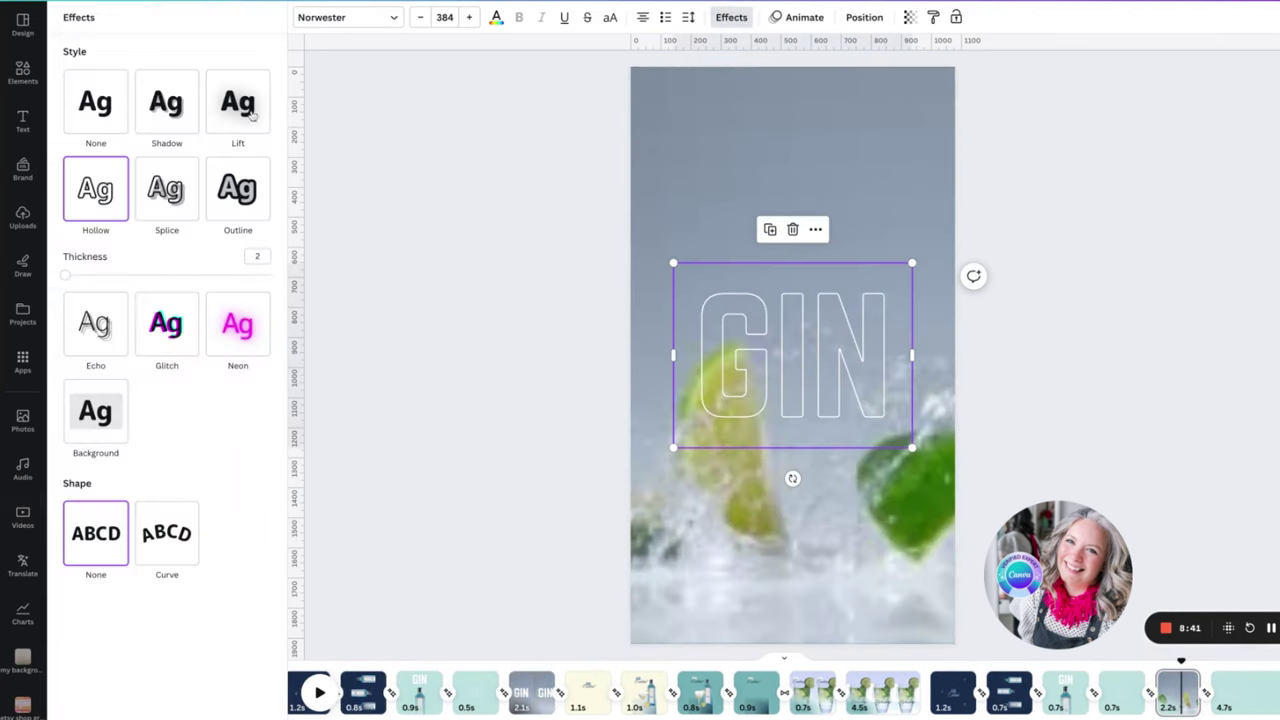
pyautogui.click(112, 105)
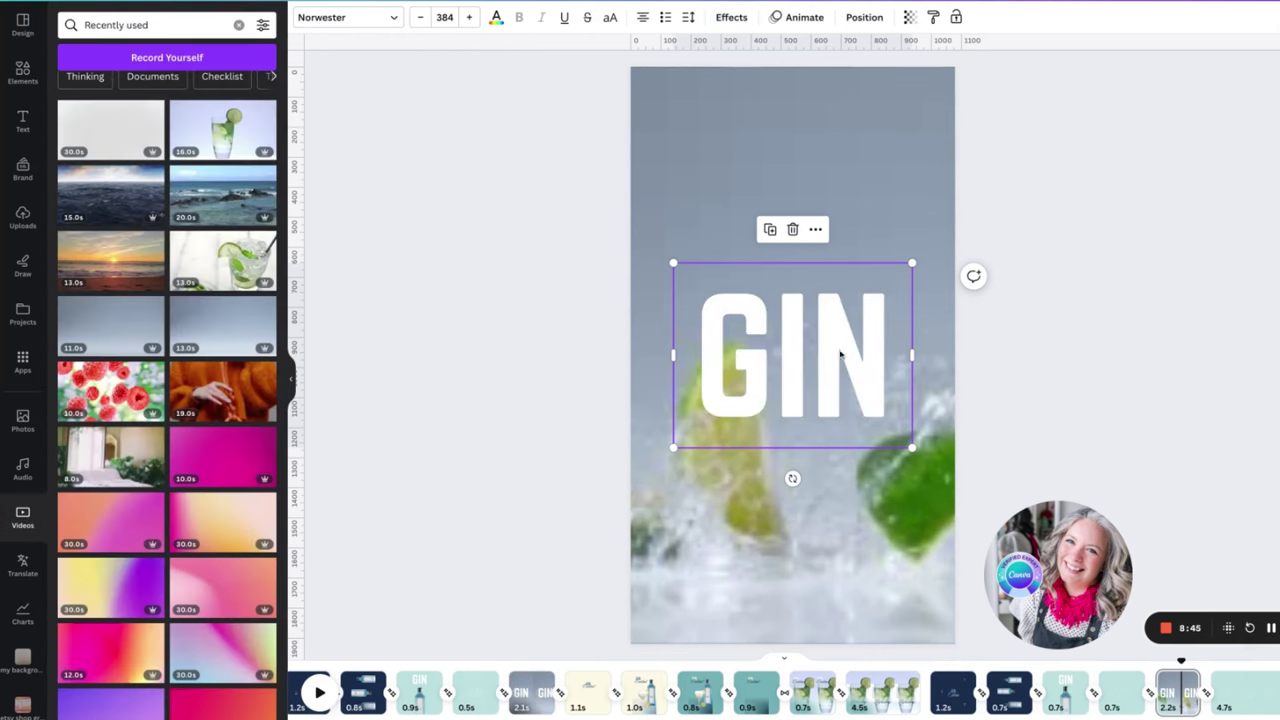
pyautogui.moveTo(1180, 660); pyautogui.dragTo(1135, 660)
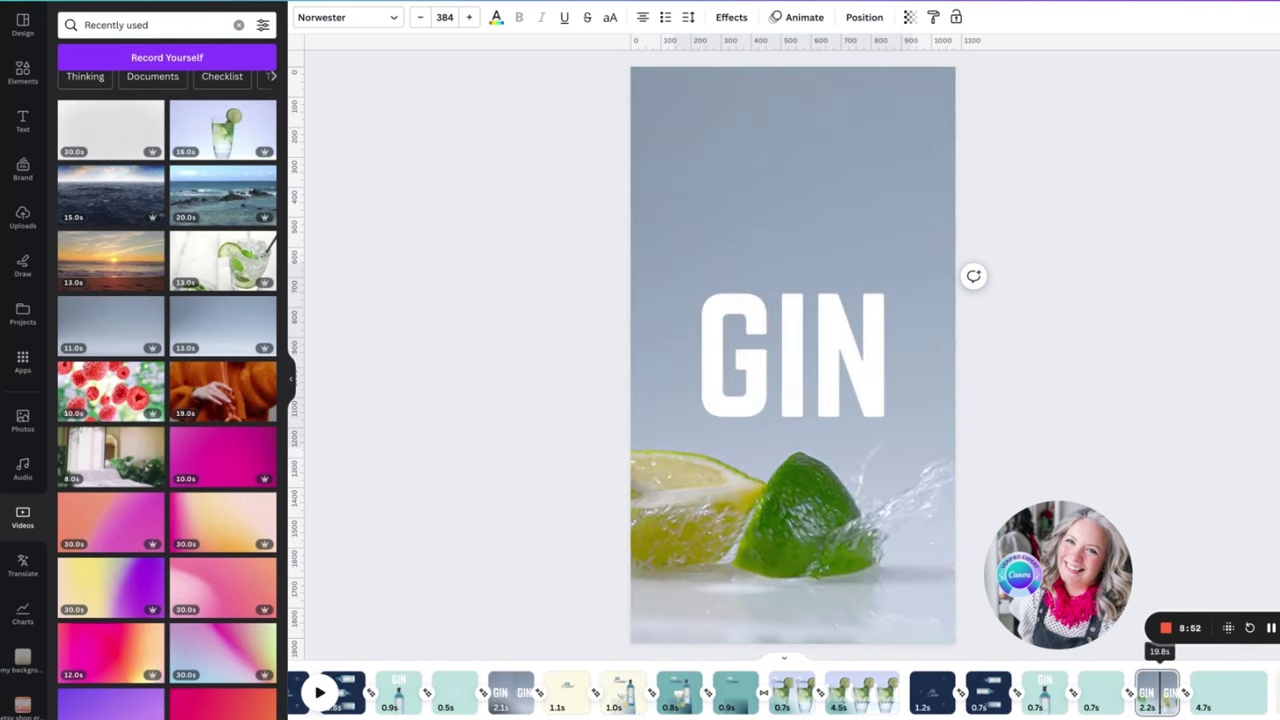
# - Remove the Hollow effect from the "GIN" text on page 17 so its letters are solid
pyautogui.click(829, 357)
pyautogui.click(731, 17)
pyautogui.click(92, 115)
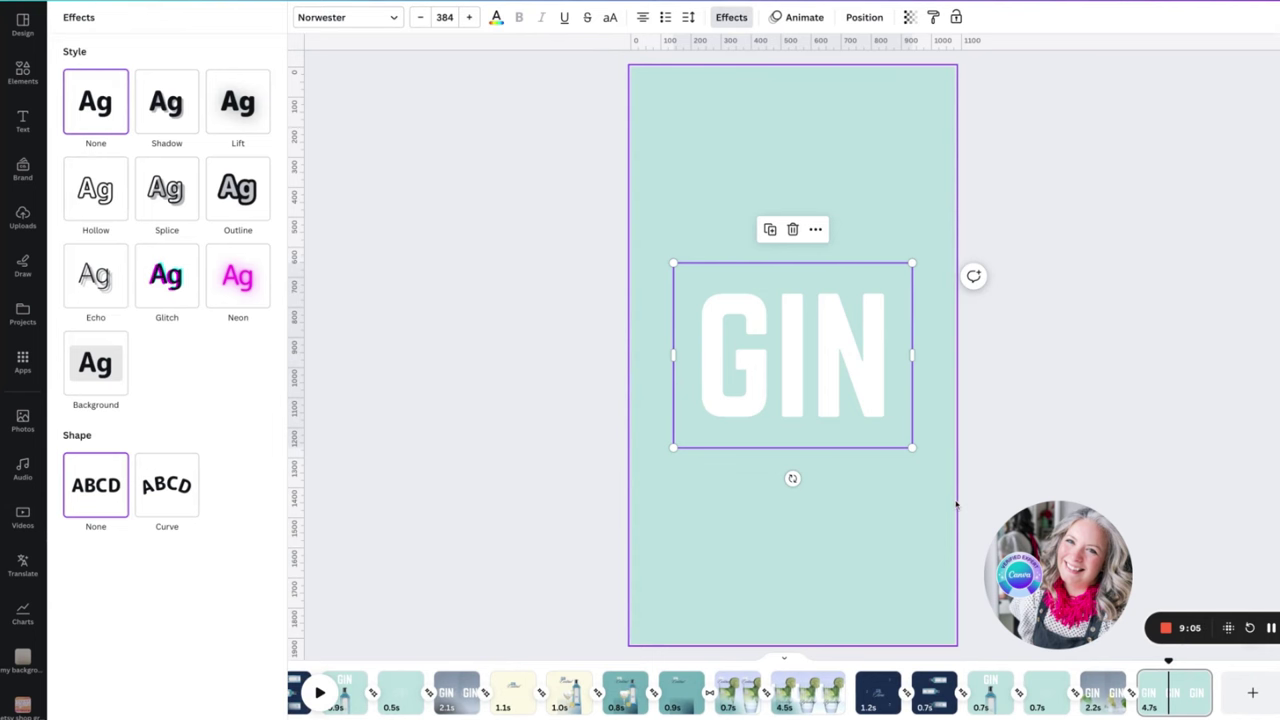
# - Change page 17's background to the cream document colour and its "GIN" text to the mid-blue document colour
pyautogui.click(798, 168)
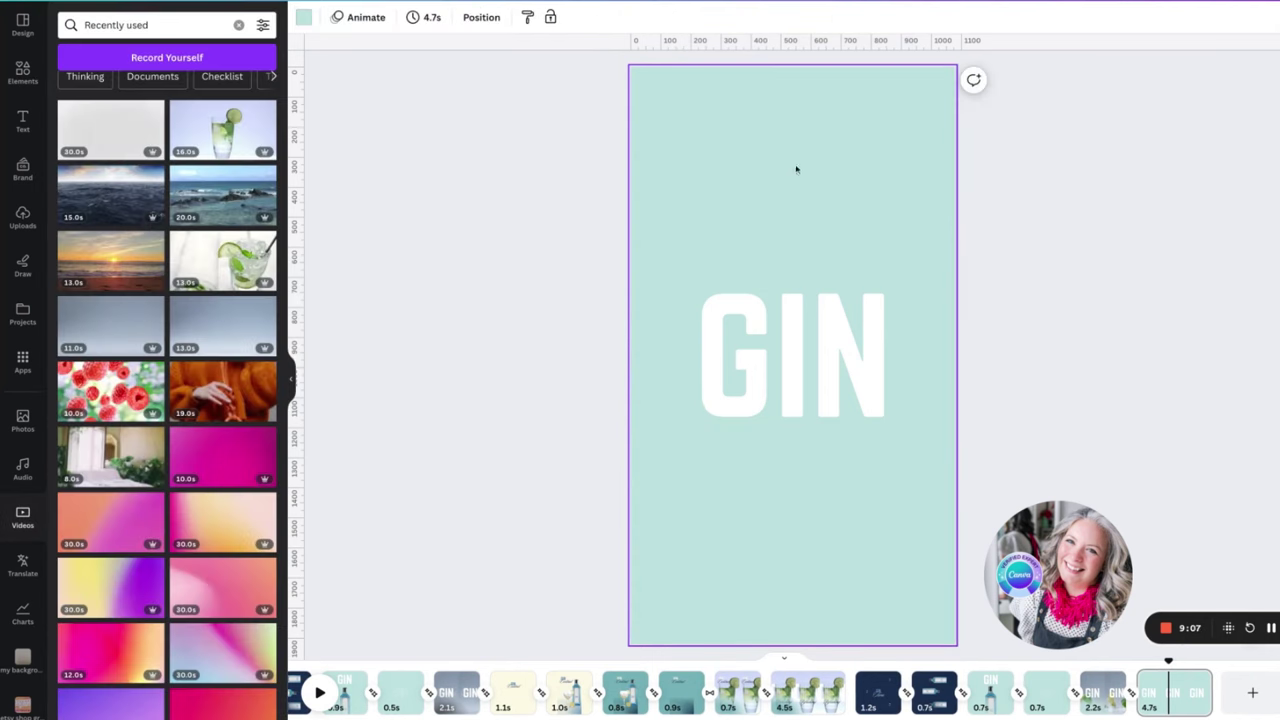
pyautogui.click(300, 17)
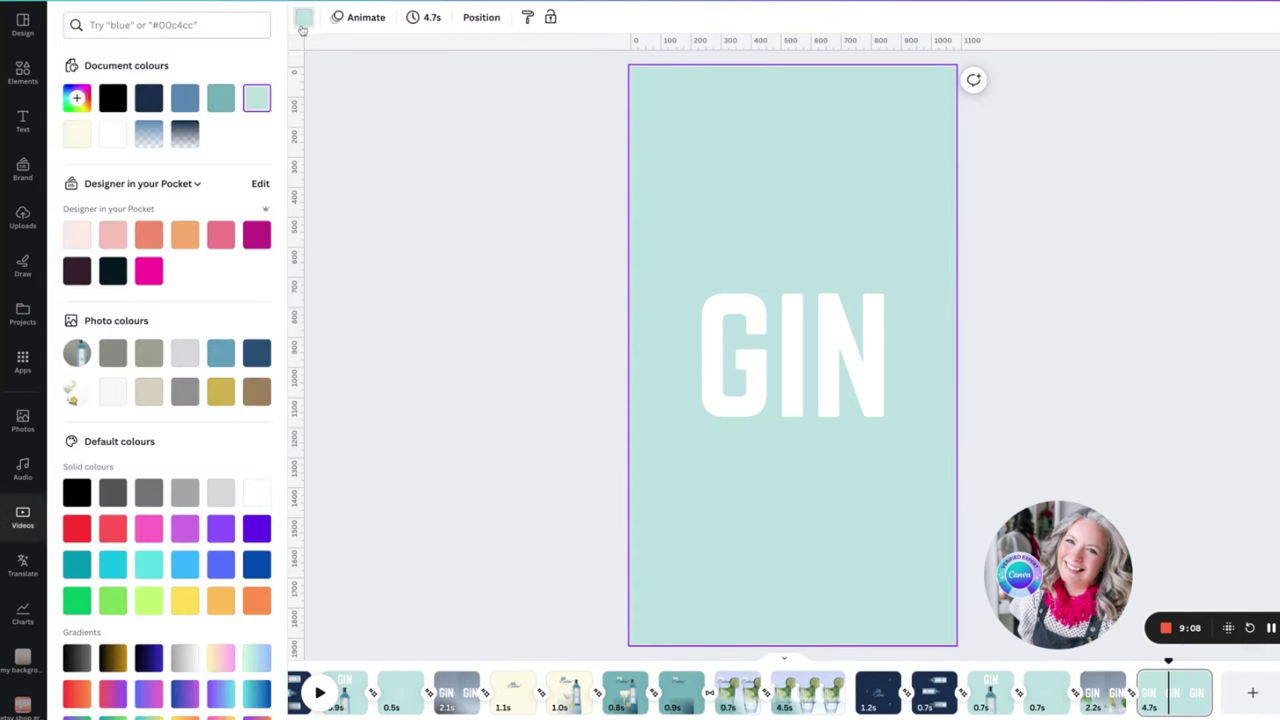
pyautogui.click(75, 137)
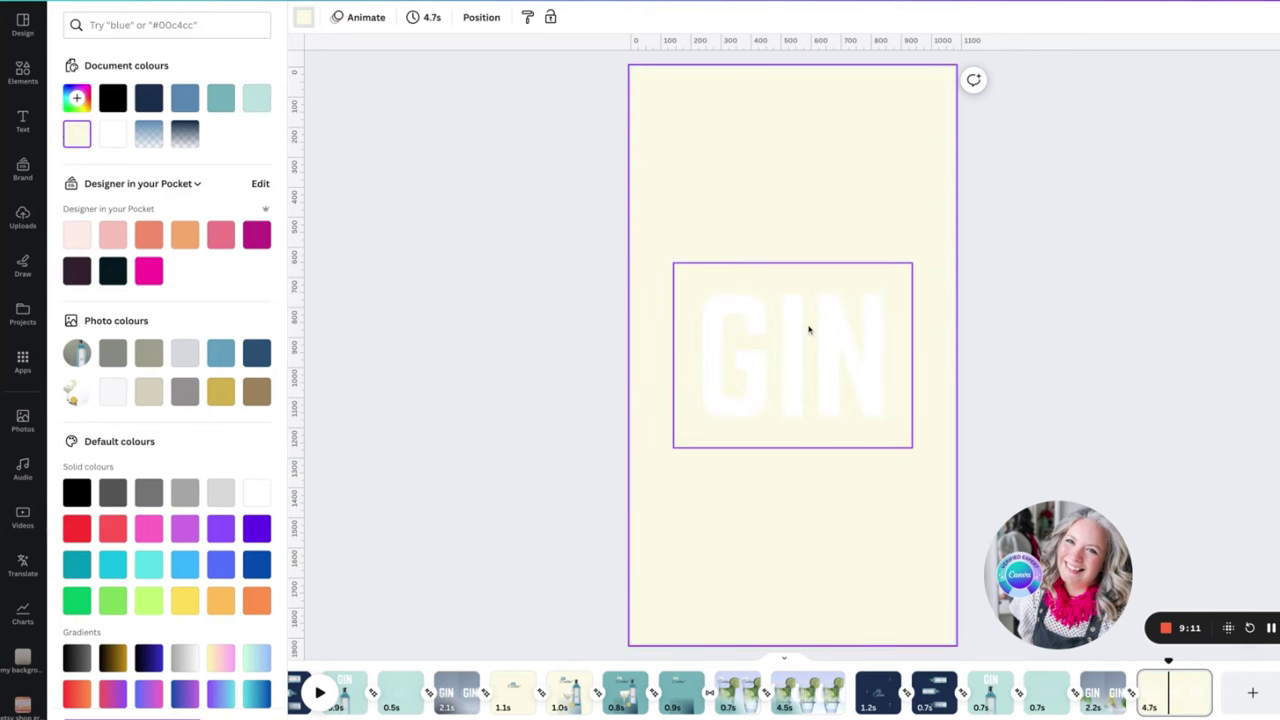
pyautogui.click(804, 329)
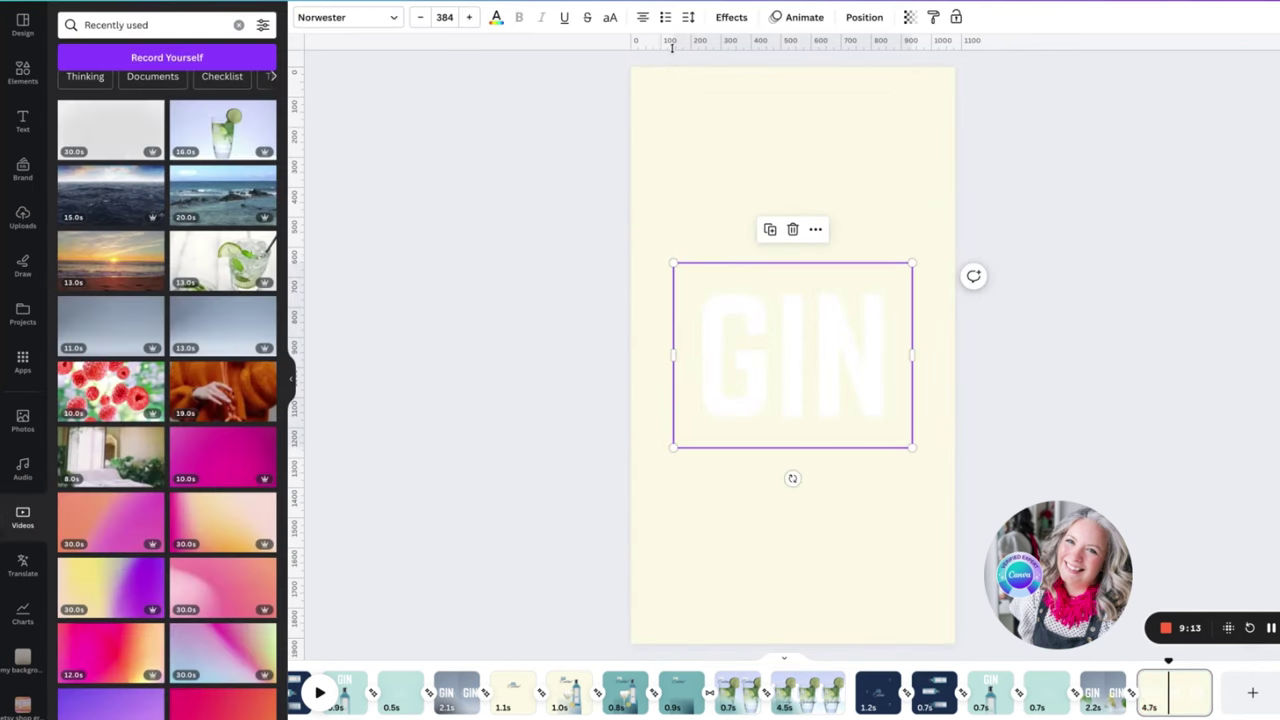
pyautogui.click(496, 18)
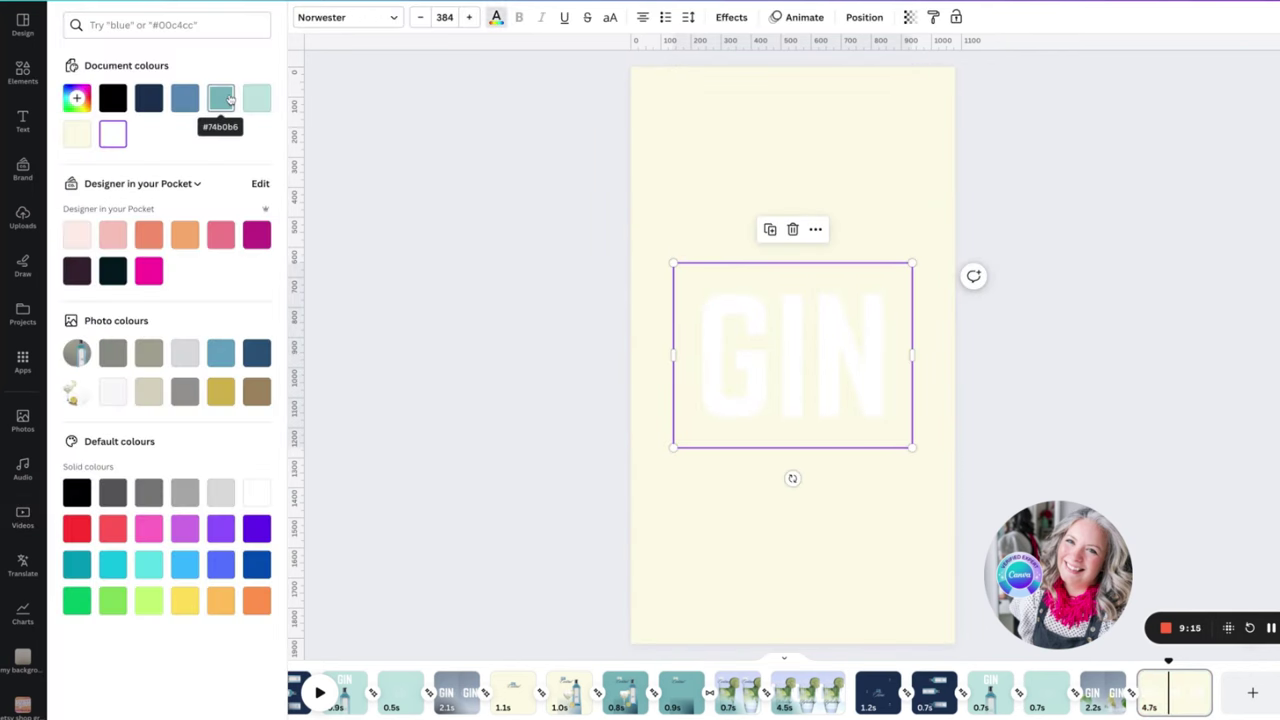
pyautogui.click(185, 98)
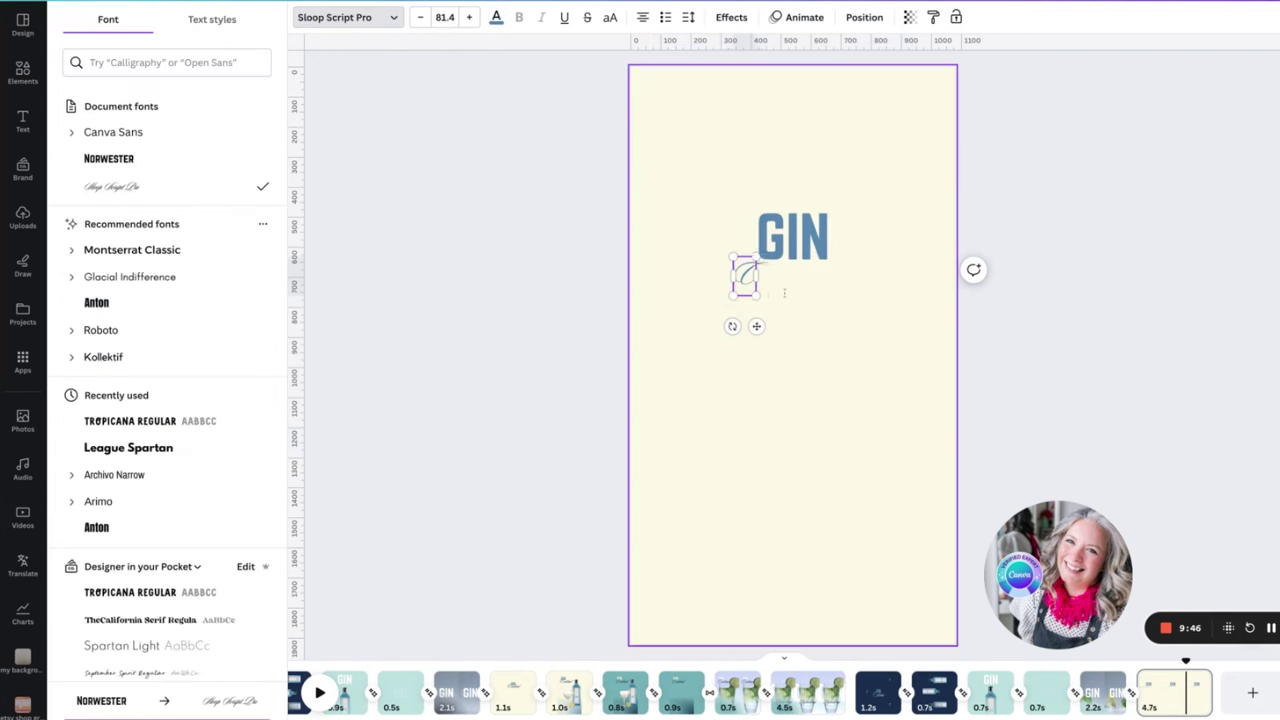
# - Complete the script text below "GIN" as "Cocktail" and colour it dark navy
pyautogui.write('ocktail')
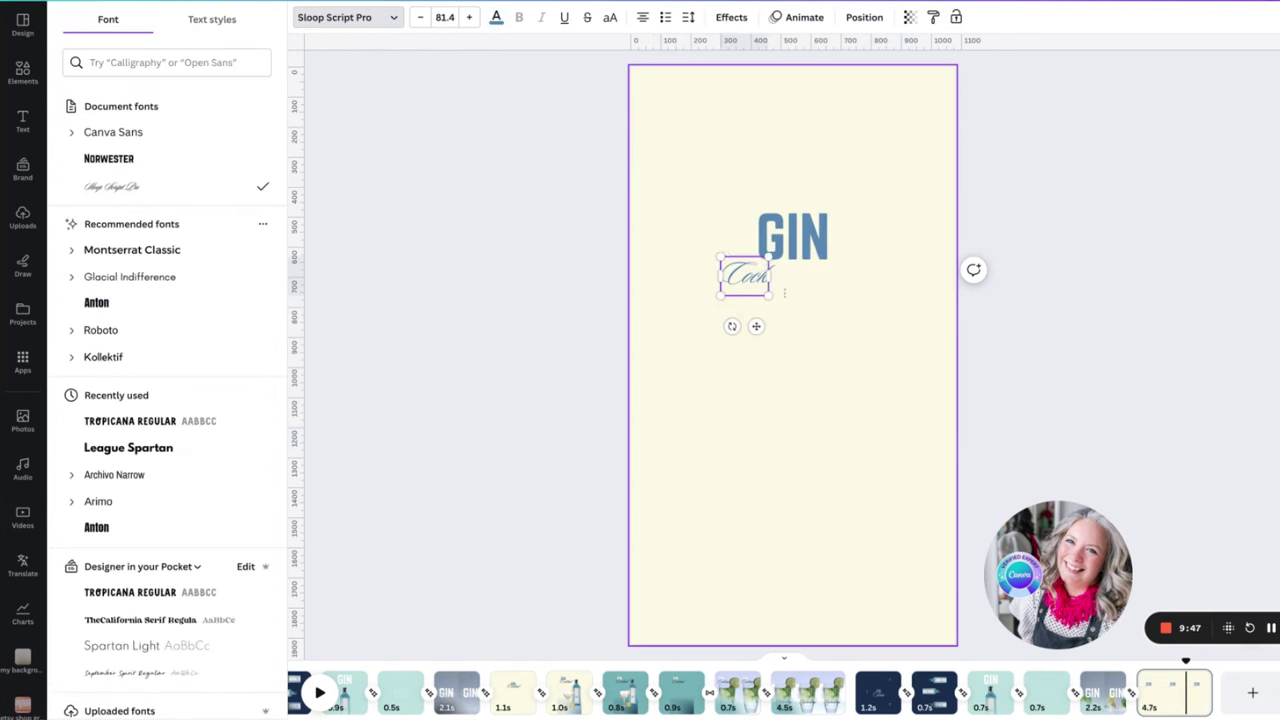
pyautogui.click(496, 18)
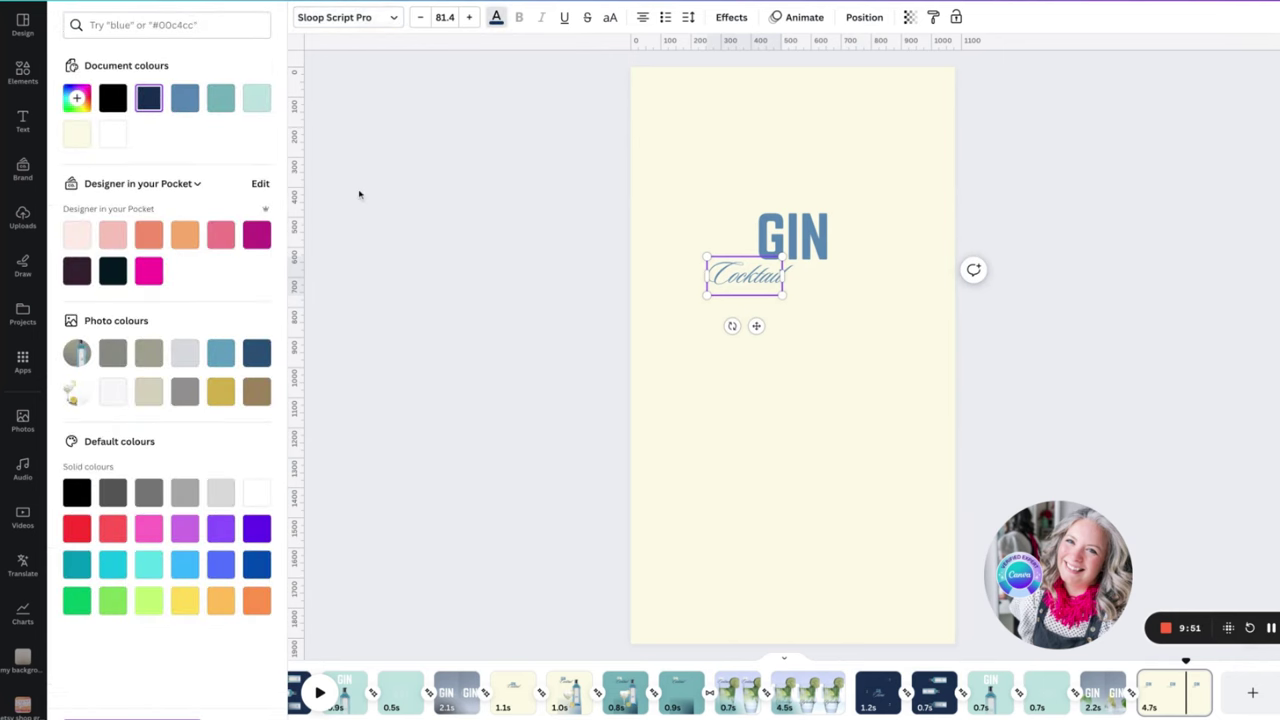
pyautogui.doubleClick(776, 276)
pyautogui.click(148, 97)
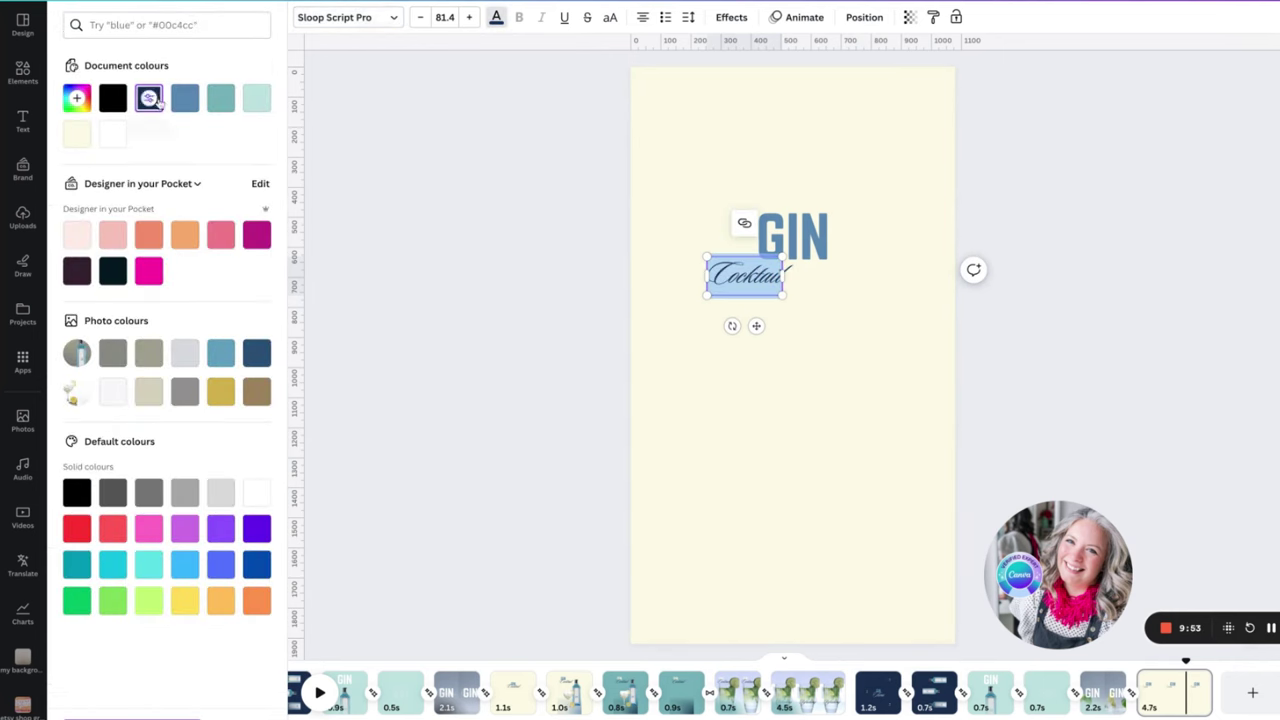
# - Enlarge the "Cocktail" text to size 197 and centre it so it overlaps the lower edge of "GIN"
pyautogui.moveTo(783, 295); pyautogui.dragTo(876, 343)
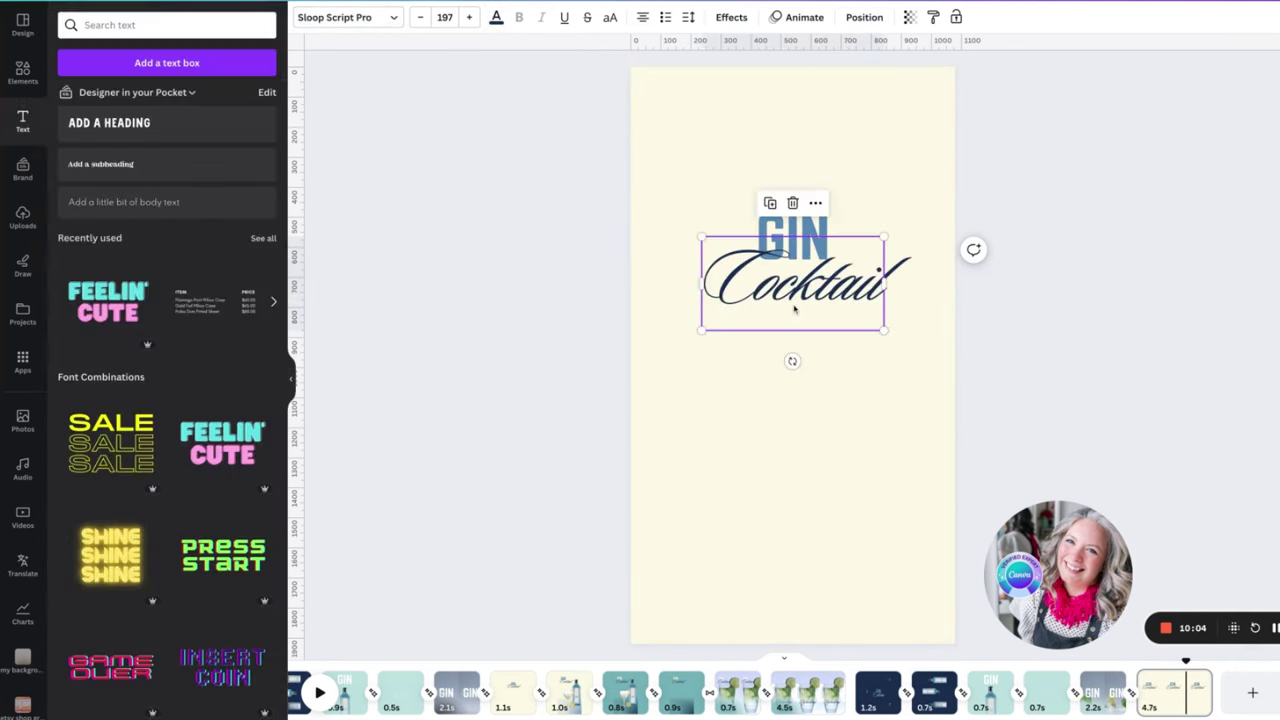
pyautogui.click(690, 365)
# - Apply the Typewriter text animation to "Cocktail" on enter, character by character
pyautogui.click(715, 290)
pyautogui.click(731, 18)
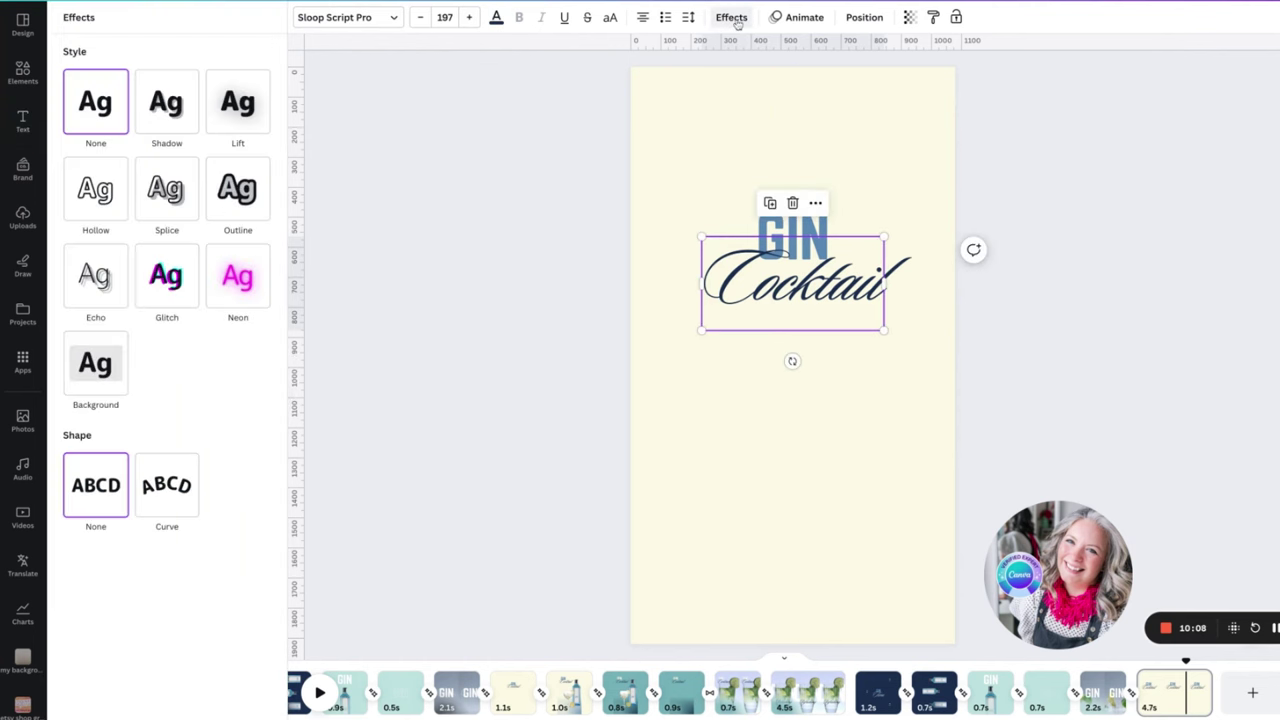
pyautogui.click(800, 17)
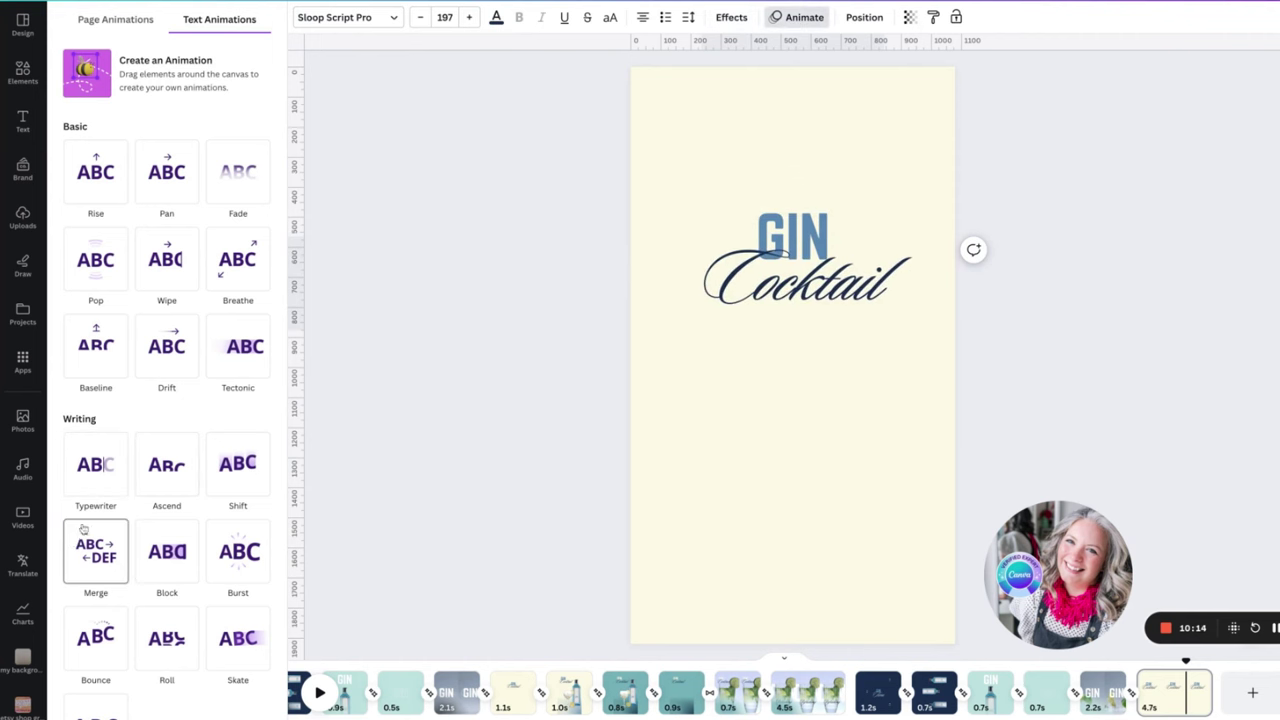
pyautogui.click(94, 484)
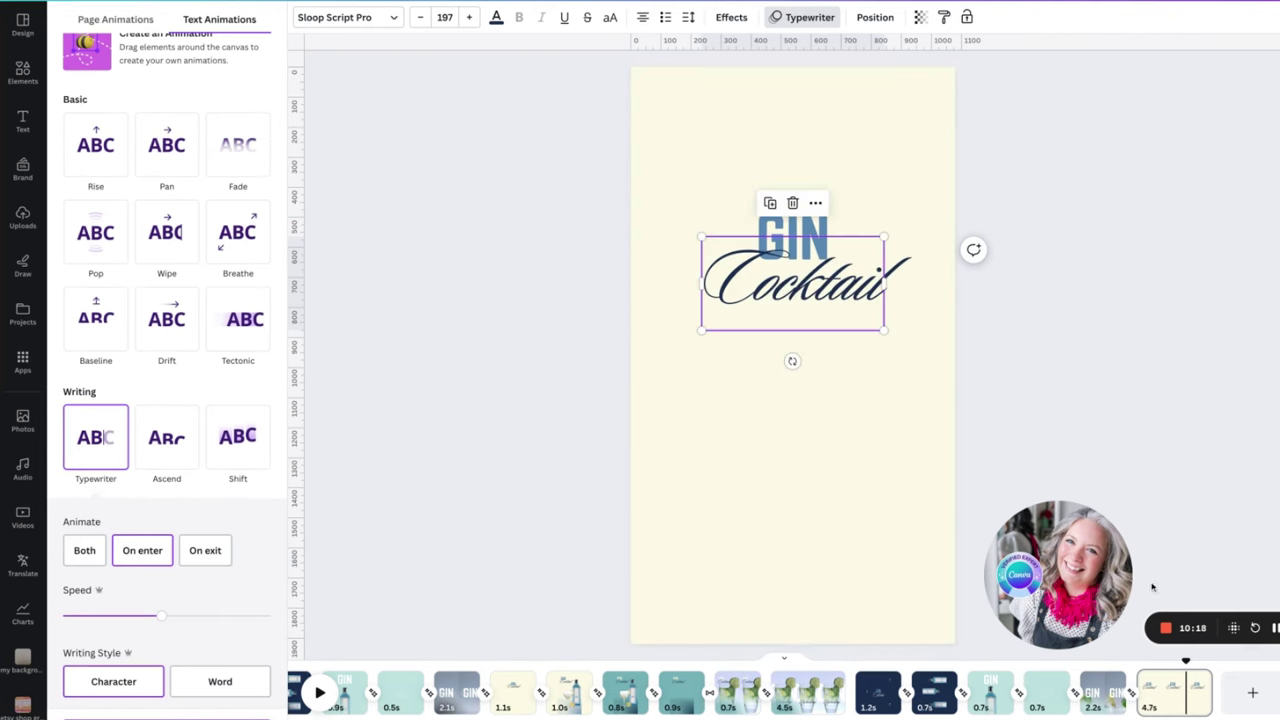
# - Scrub from page 6 into page 7 to examine how the "GIN Cocktail" text, bottle, glass and lemons move in
pyautogui.click(492, 662)
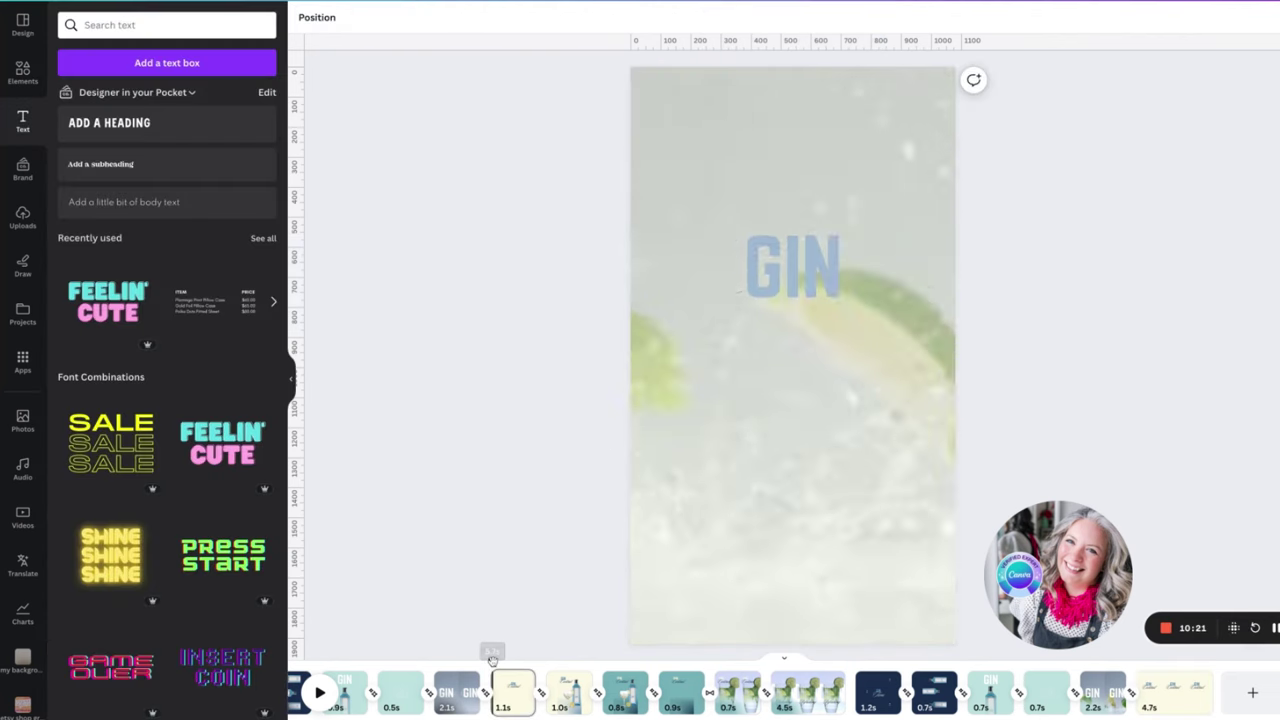
pyautogui.moveTo(493, 662); pyautogui.dragTo(492, 661)
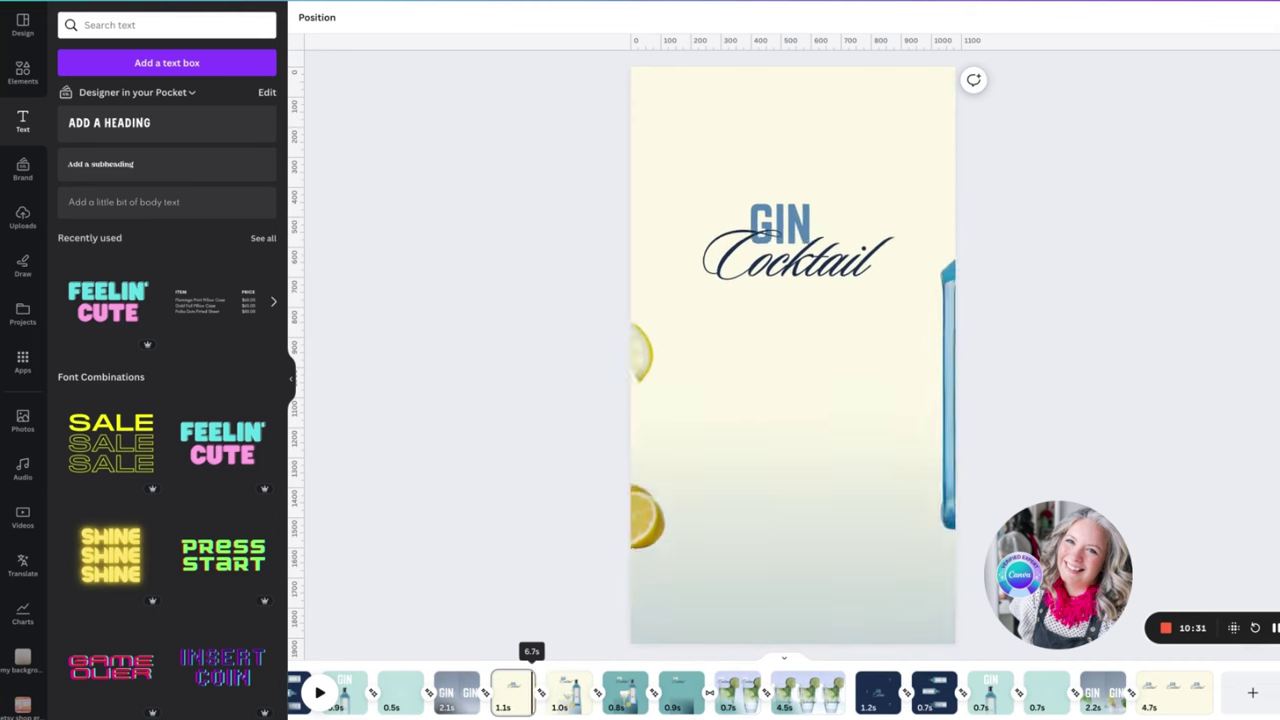
pyautogui.moveTo(561, 690)
pyautogui.mouseDown()
pyautogui.moveTo(523, 690)
pyautogui.moveTo(558, 690)
pyautogui.mouseUp()
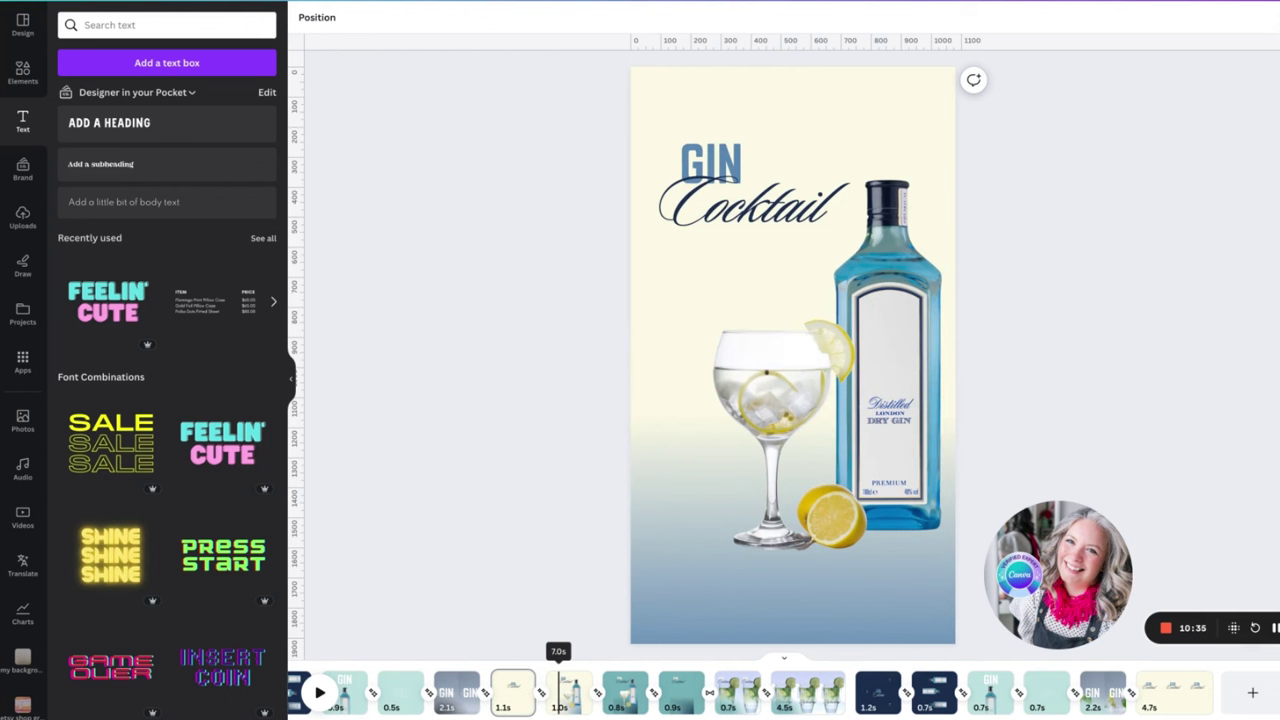
# - Copy the gin bottle from the mint "GIN" page and paste it onto the last "GIN Cocktail" page
pyautogui.moveTo(558, 690); pyautogui.dragTo(510, 690)
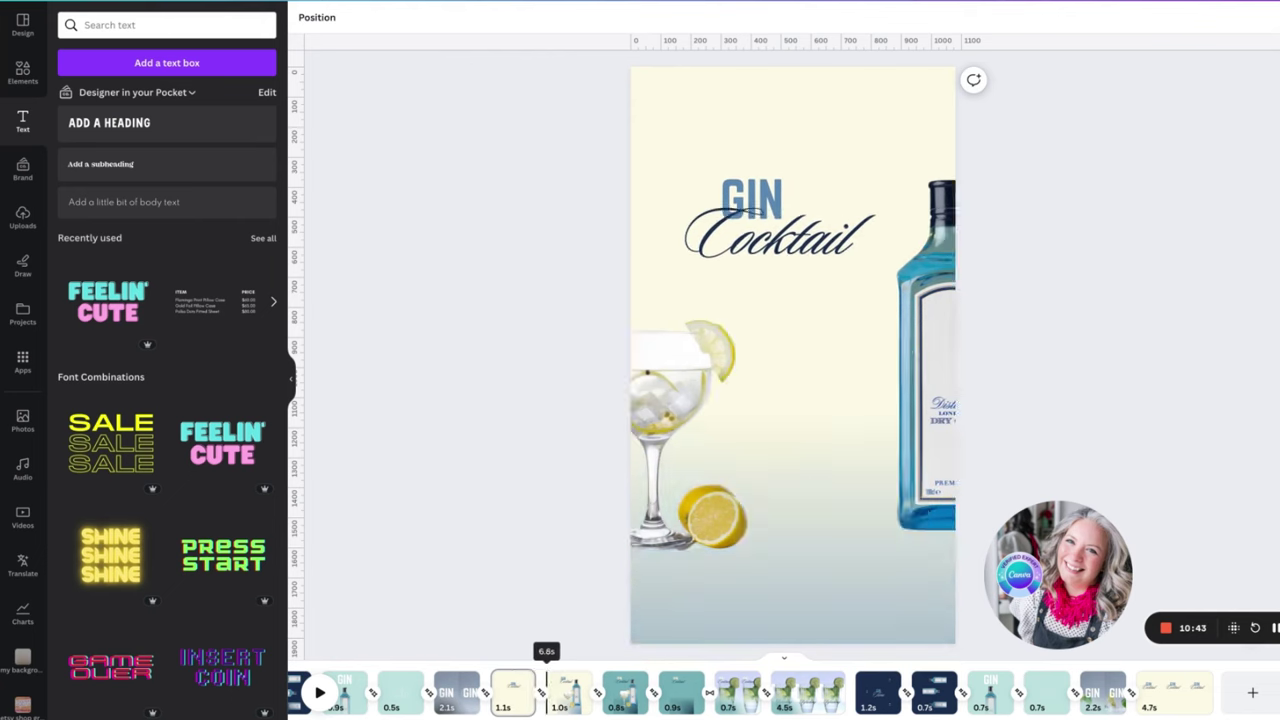
pyautogui.click(1175, 700)
pyautogui.click(990, 692)
pyautogui.click(810, 530)
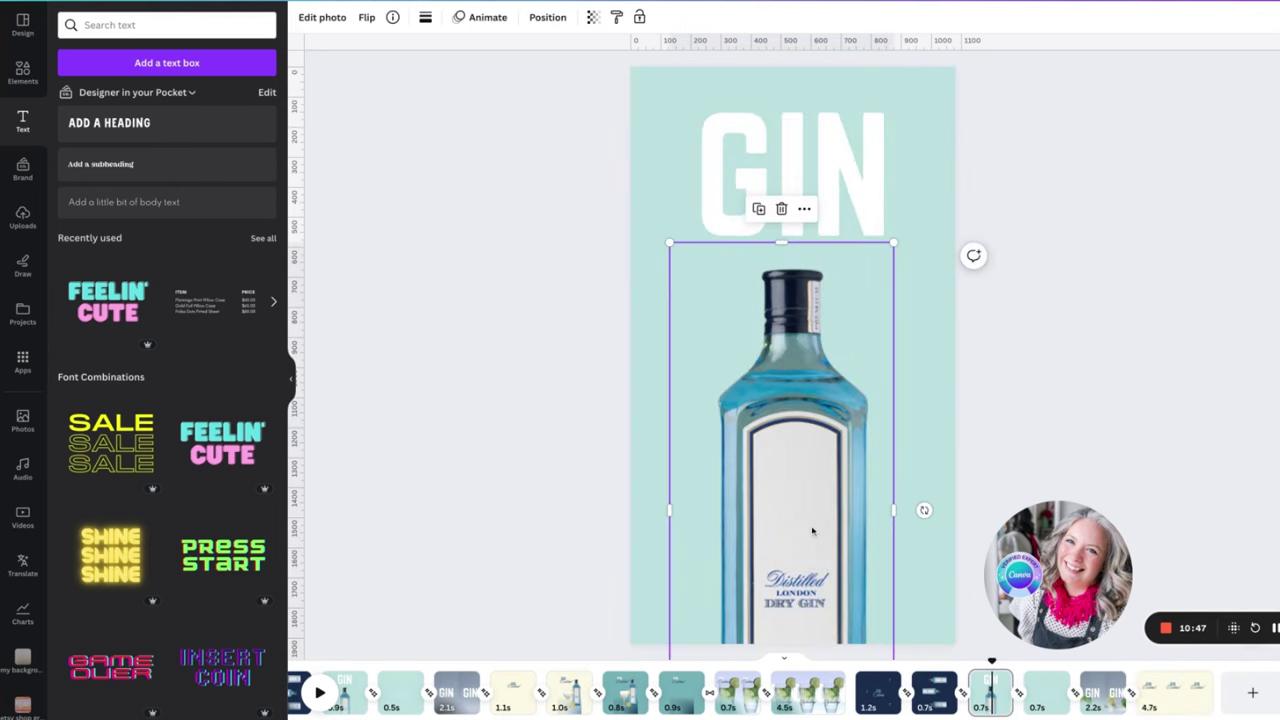
pyautogui.click(1181, 706)
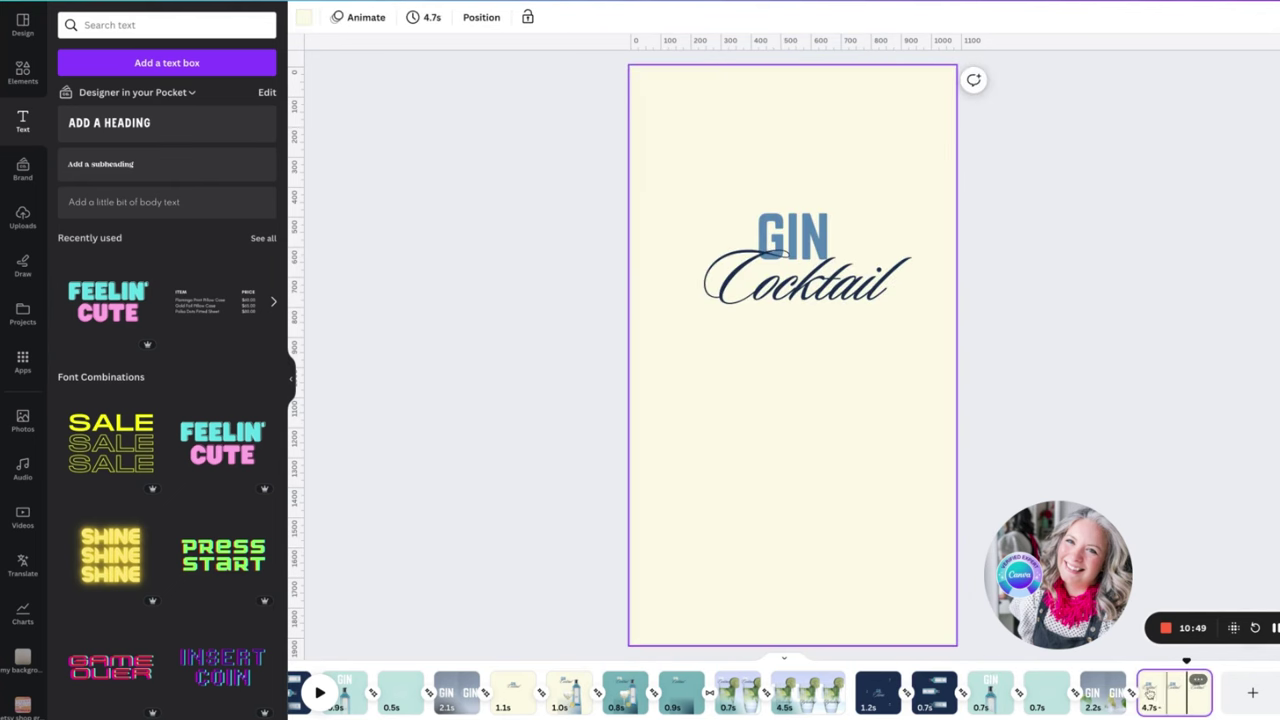
pyautogui.hotkey('ctrl', 'v')
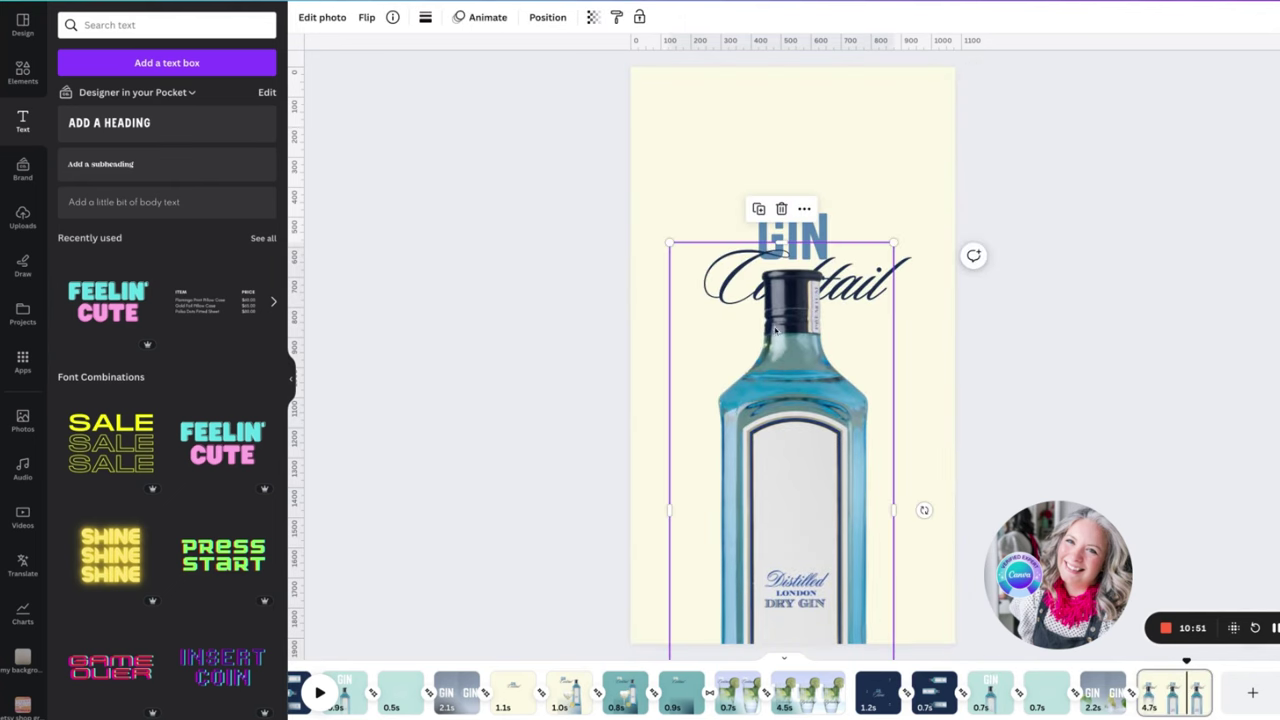
# - Shrink the pasted bottle and place it along the page's right edge, over the end of "Cocktail"
pyautogui.moveTo(671, 243); pyautogui.dragTo(724, 376)
pyautogui.moveTo(808, 414); pyautogui.dragTo(836, 437)
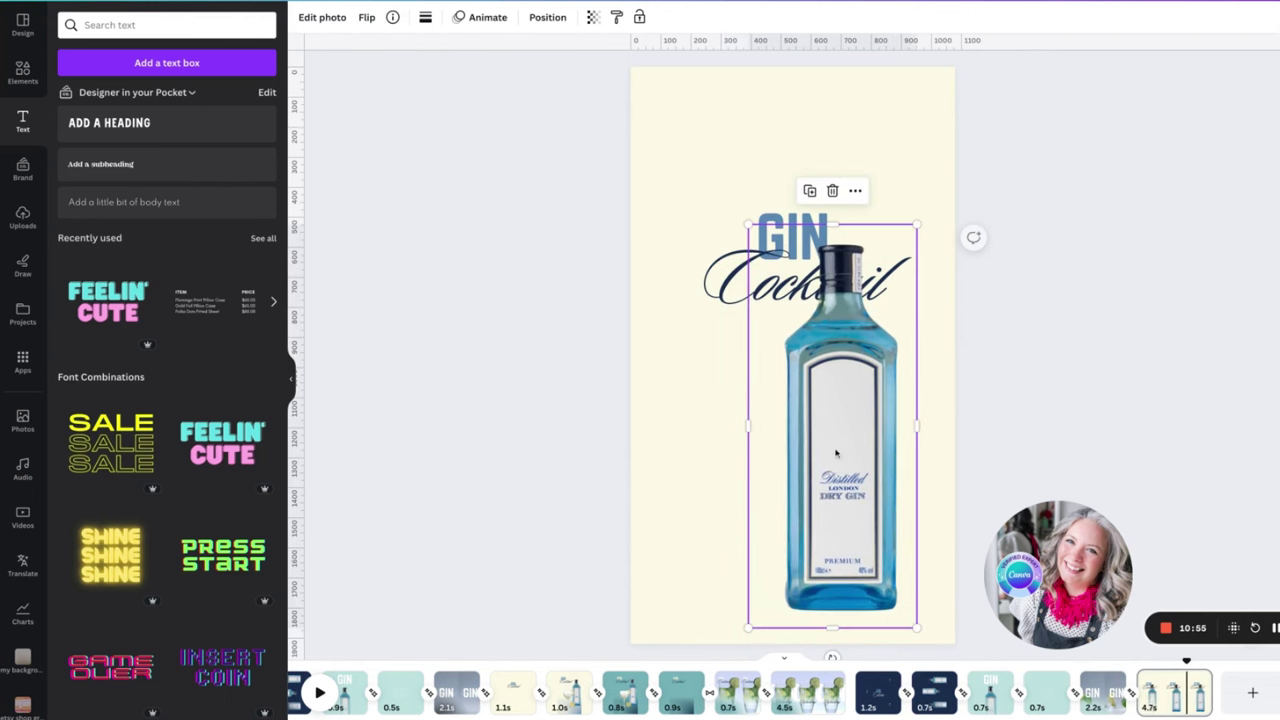
pyautogui.moveTo(748, 628); pyautogui.dragTo(762, 595)
pyautogui.moveTo(844, 523); pyautogui.dragTo(853, 480)
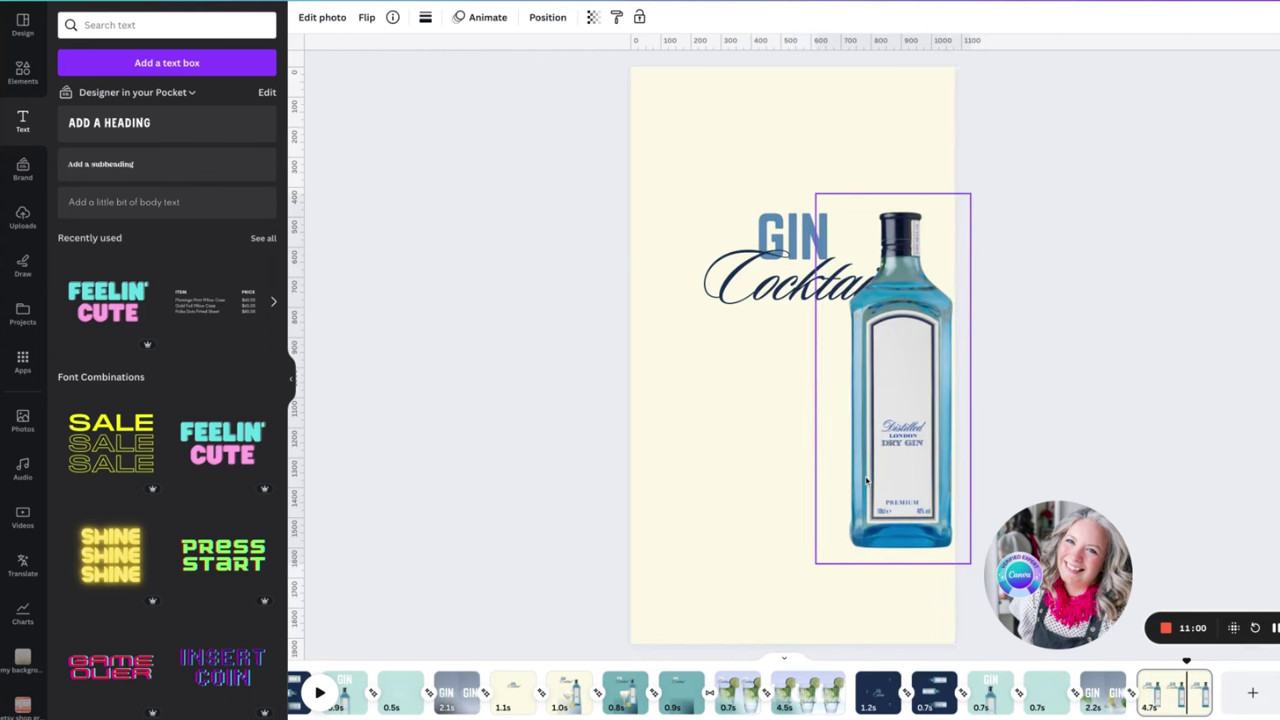
pyautogui.click(704, 492)
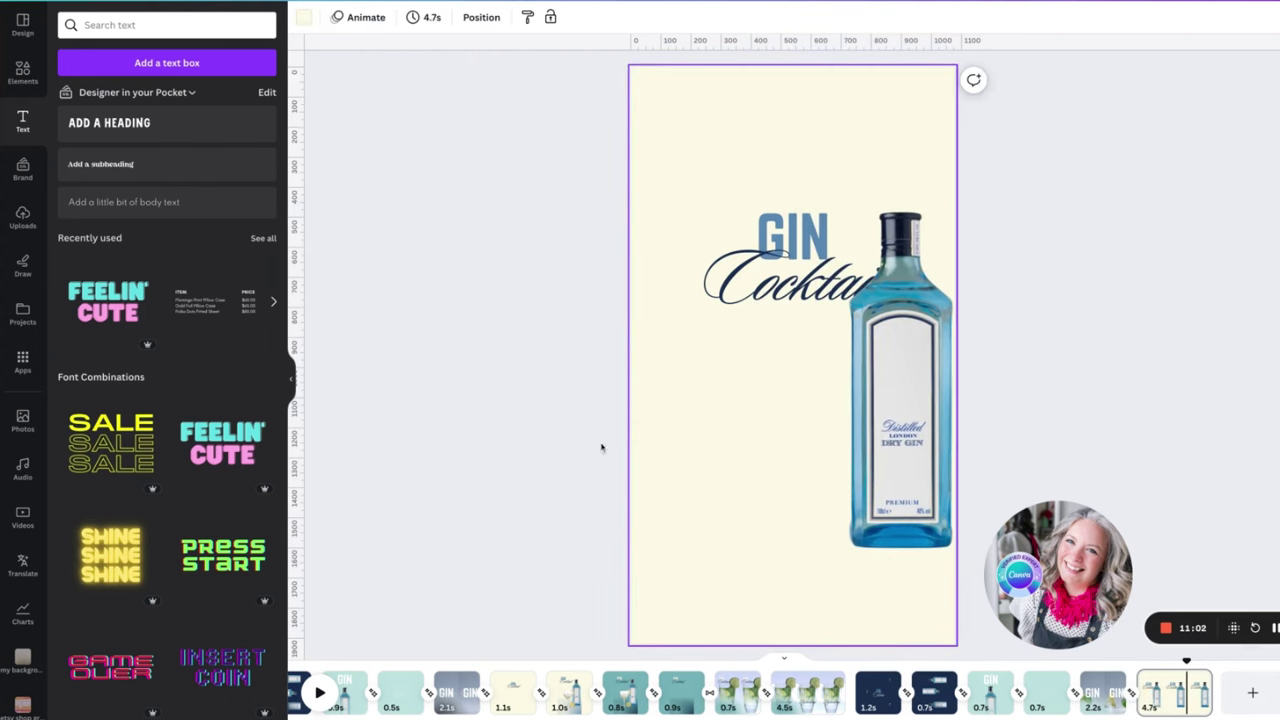
# - Add the recently used photo of a gin glass with lemons to the page and remove its background
pyautogui.click(18, 420)
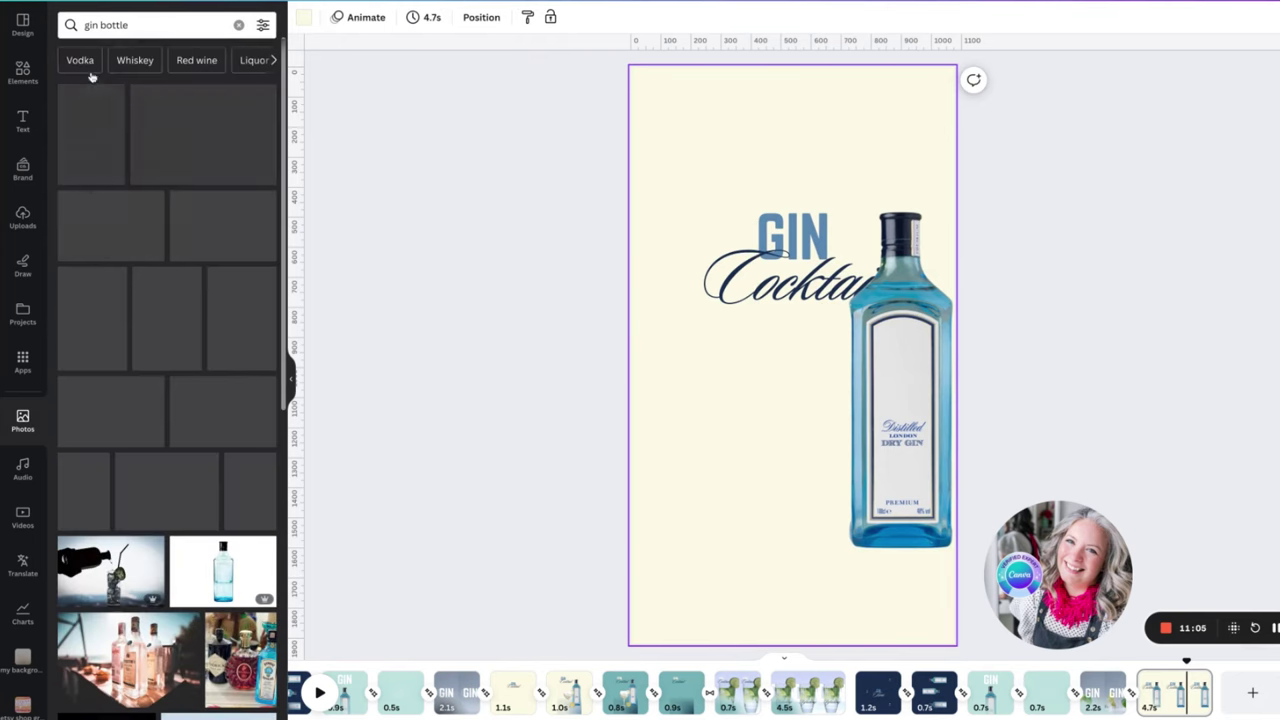
pyautogui.click(238, 24)
pyautogui.click(137, 151)
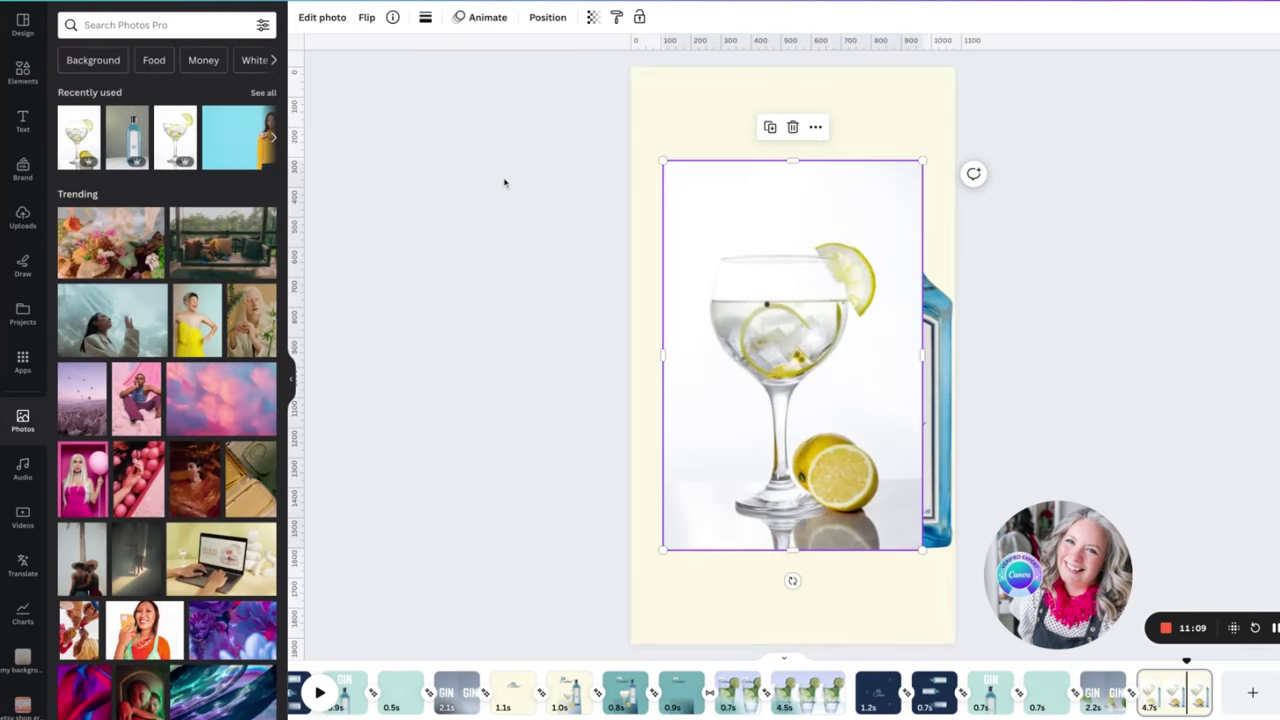
pyautogui.click(322, 17)
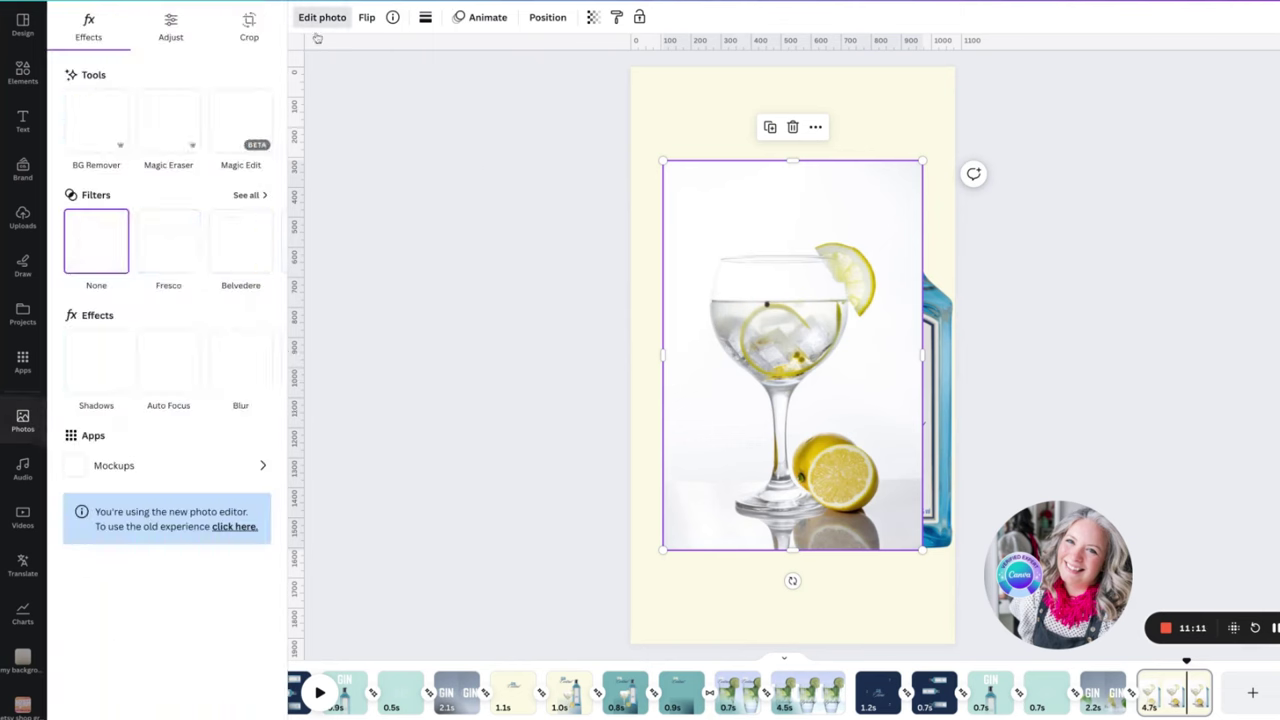
pyautogui.click(96, 120)
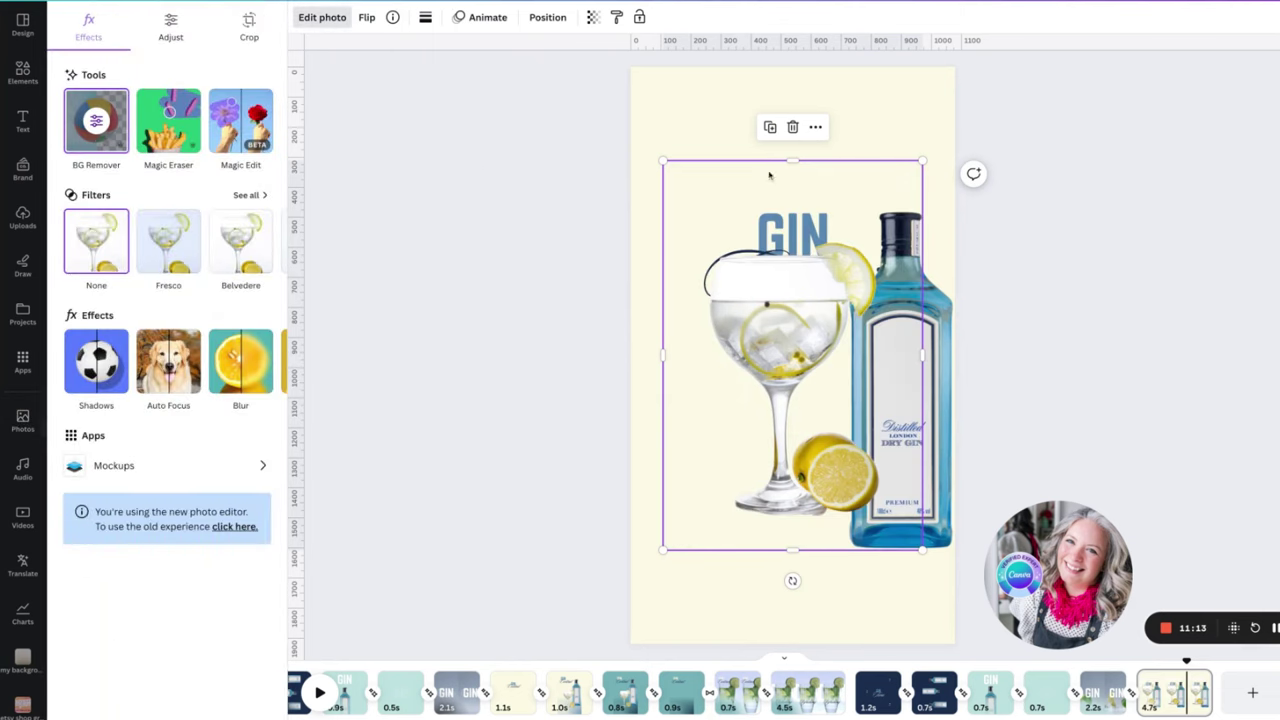
# - Crop all four sides of the cut-out photo close around the glass and lemons
pyautogui.moveTo(791, 160); pyautogui.dragTo(791, 237)
pyautogui.moveTo(793, 552); pyautogui.dragTo(793, 520)
pyautogui.moveTo(921, 378); pyautogui.dragTo(884, 378)
pyautogui.moveTo(663, 378); pyautogui.dragTo(701, 378)
# - Resize the glass photo to suit the bottle and position it partly off the page's left edge
pyautogui.moveTo(880, 238); pyautogui.dragTo(829, 329)
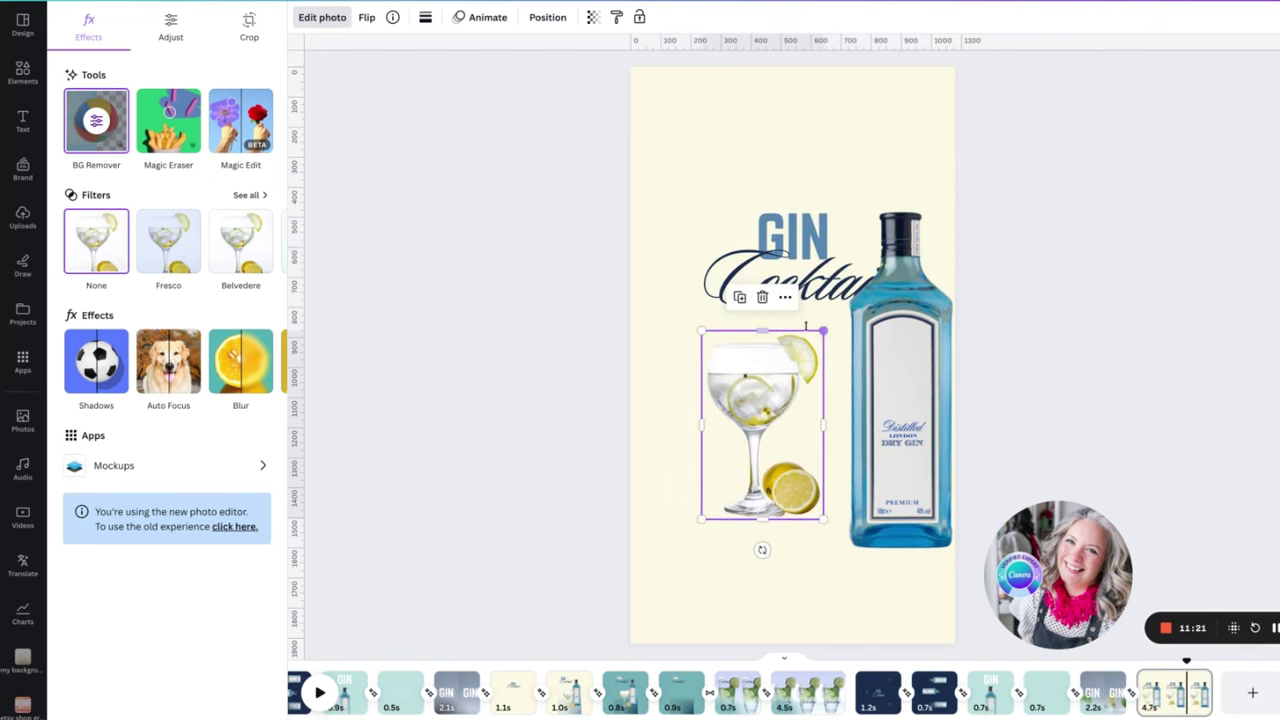
pyautogui.moveTo(702, 385); pyautogui.dragTo(760, 418)
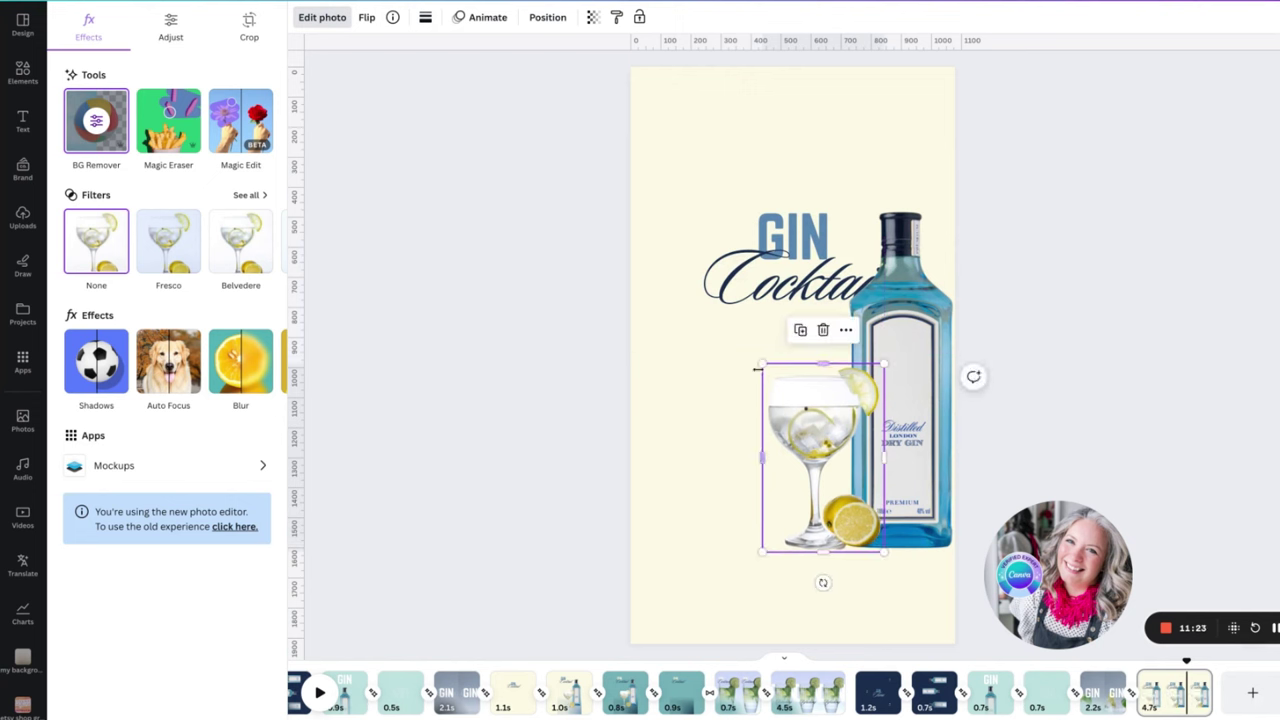
pyautogui.moveTo(761, 363); pyautogui.dragTo(737, 323)
pyautogui.moveTo(770, 370); pyautogui.dragTo(726, 384)
pyautogui.moveTo(737, 450); pyautogui.dragTo(748, 450)
pyautogui.moveTo(713, 395); pyautogui.dragTo(707, 395)
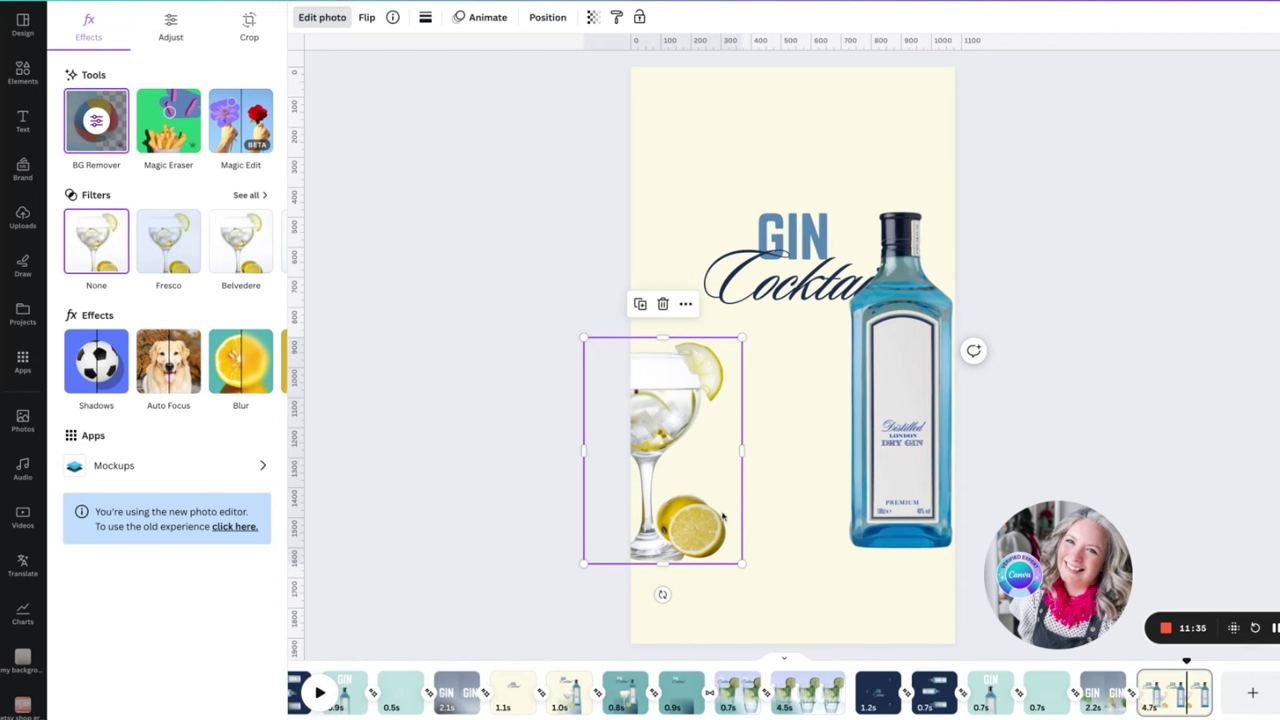
# - Nudge the glass photo horizontally until it sits off the page's left side
pyautogui.hotkey('shift', 'Left')
pyautogui.hotkey('shift', 'Left')
pyautogui.hotkey('shift', 'Left')
pyautogui.hotkey('shift', 'Left')
pyautogui.hotkey('shift', 'Left')
pyautogui.hotkey('shift', 'Left')
pyautogui.hotkey('shift', 'Left')
pyautogui.hotkey('shift', 'Left')
pyautogui.hotkey('shift', 'Left')
pyautogui.hotkey('shift', 'Left')
pyautogui.hotkey('shift', 'Left')
pyautogui.hotkey('shift', 'Left')
pyautogui.hotkey('shift', 'Left')
pyautogui.hotkey('shift', 'Left')
pyautogui.hotkey('shift', 'Left')
pyautogui.hotkey('shift', 'Left')
pyautogui.hotkey('shift', 'Left')
pyautogui.hotkey('shift', 'Left')
pyautogui.hotkey('shift', 'Left')
pyautogui.hotkey('shift', 'Left')
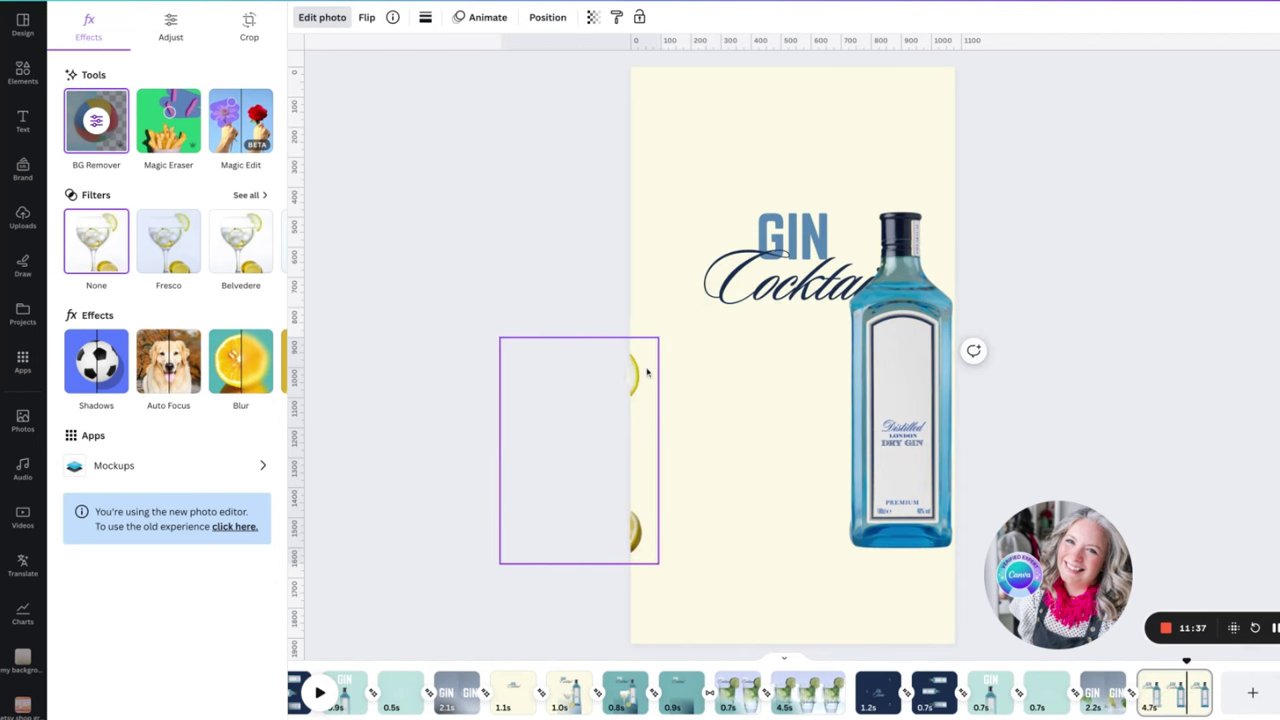
# - Move the bottle horizontally off the page's right side, leaving only the "GIN Cocktail" text on the page
pyautogui.moveTo(838, 395); pyautogui.dragTo(908, 400)
pyautogui.hotkey('shift', 'Right')
pyautogui.hotkey('shift', 'Right')
pyautogui.hotkey('shift', 'Right')
pyautogui.hotkey('shift', 'Right')
pyautogui.hotkey('shift', 'Right')
pyautogui.hotkey('shift', 'Right')
pyautogui.hotkey('shift', 'Right')
pyautogui.hotkey('shift', 'Right')
pyautogui.hotkey('shift', 'Right')
pyautogui.hotkey('shift', 'Right')
pyautogui.hotkey('shift', 'Right')
pyautogui.hotkey('shift', 'Right')
pyautogui.hotkey('shift', 'Right')
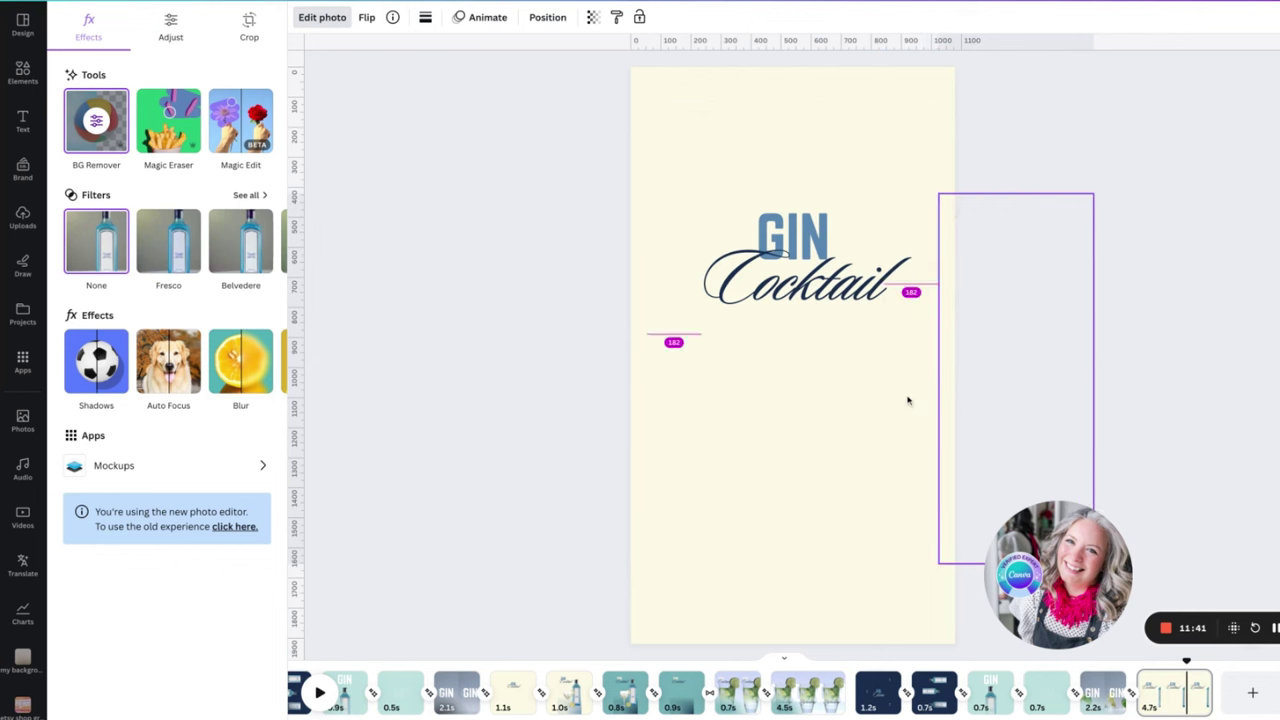
pyautogui.click(890, 378)
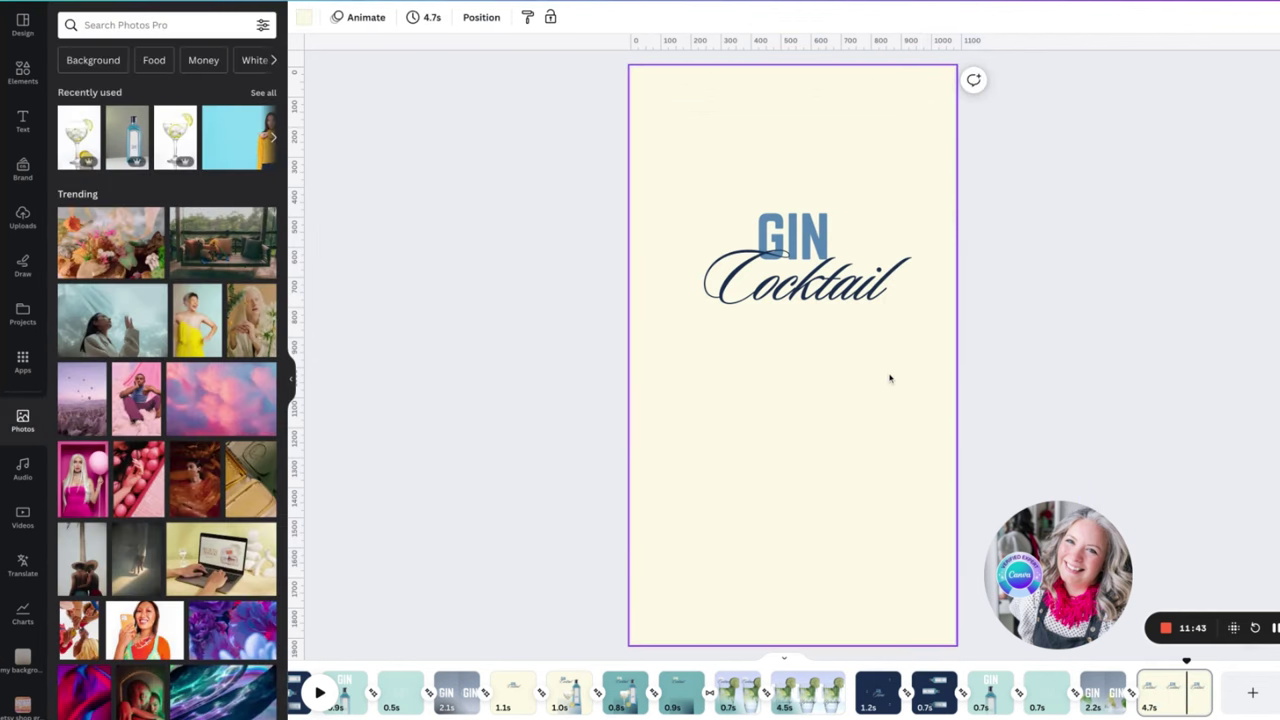
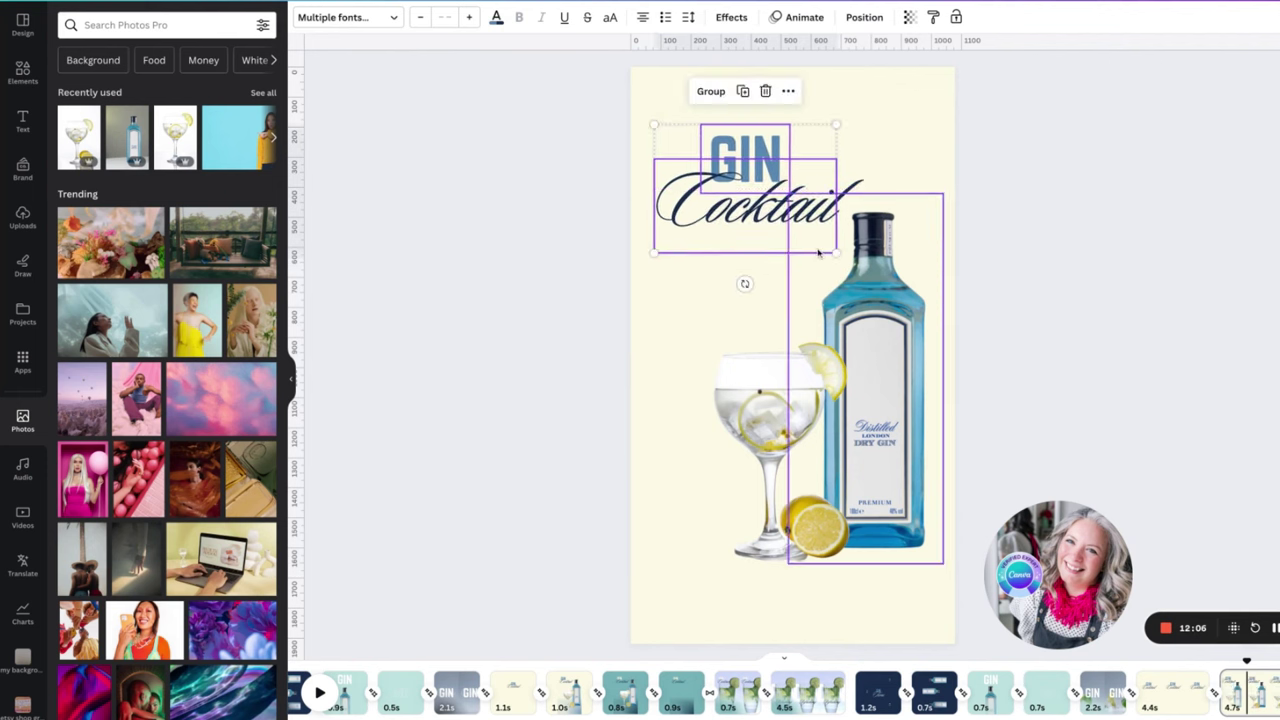
# - Scale down the "GIN" and "Cocktail" texts together in the upper part of the duplicated last page
pyautogui.moveTo(840, 258); pyautogui.dragTo(771, 216)
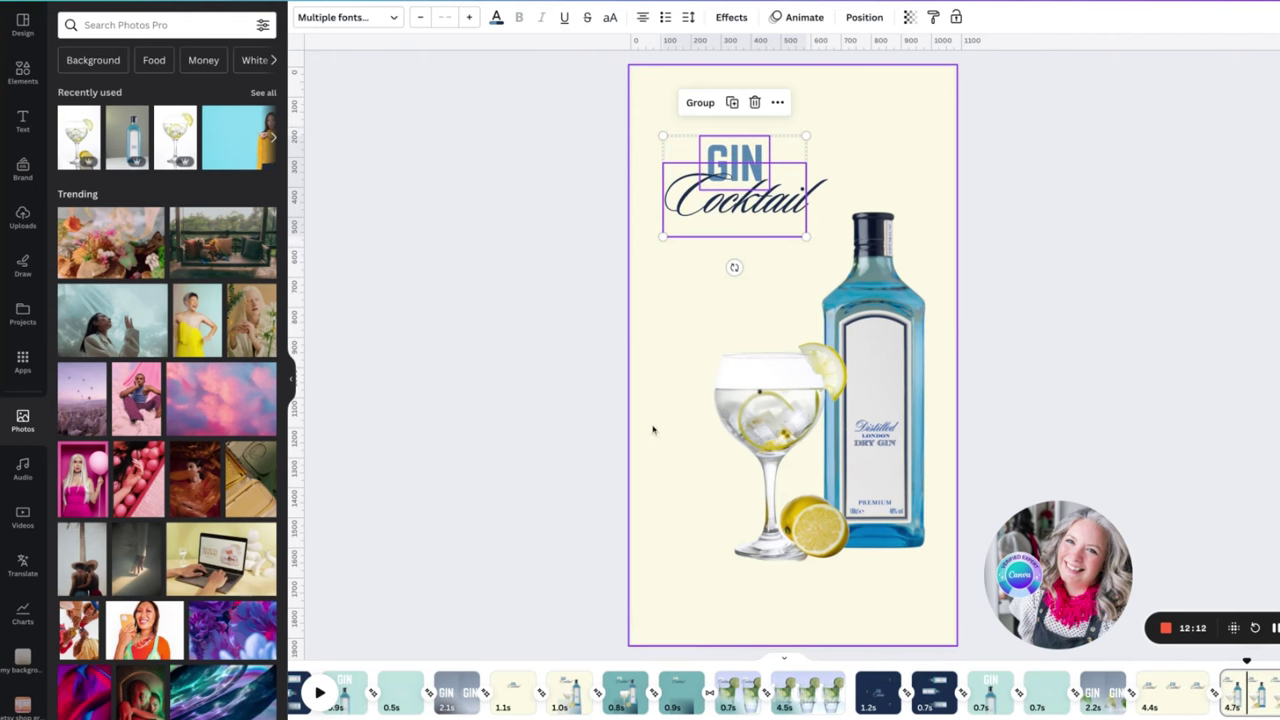
pyautogui.click(663, 321)
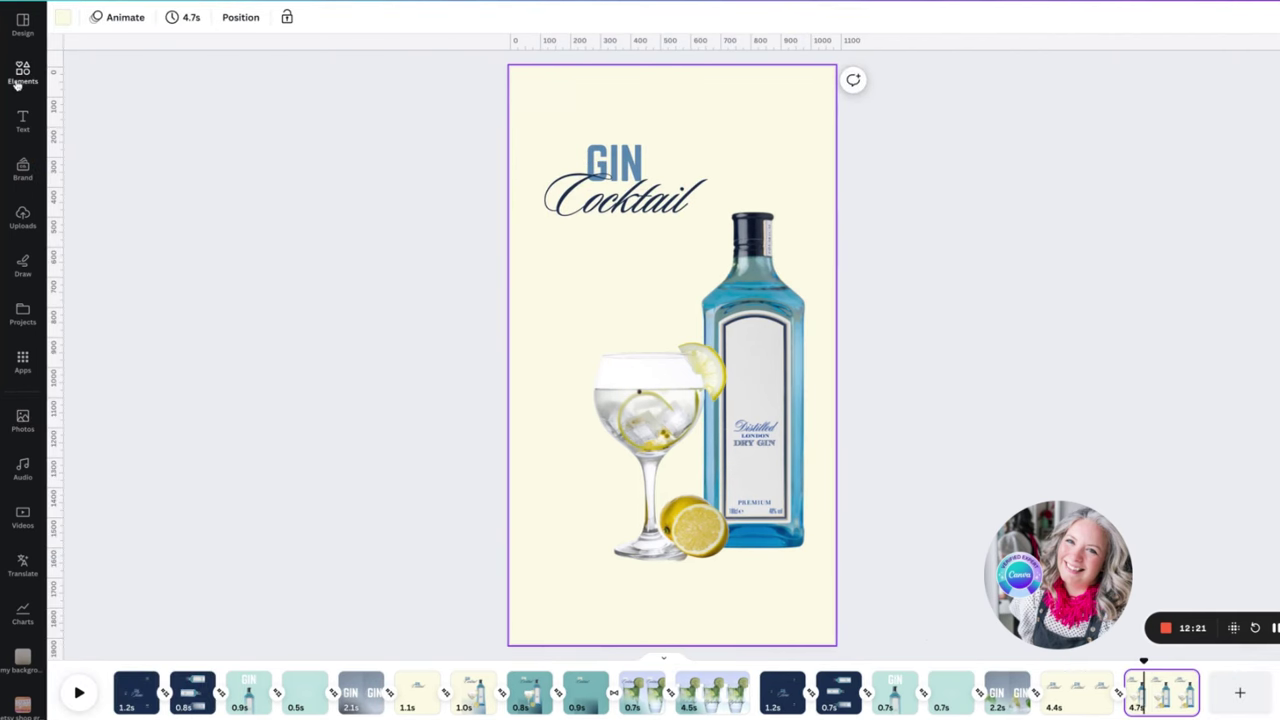
# - Add a square shape and stretch it wider than the page, to about 1,174 by 820
pyautogui.click(19, 78)
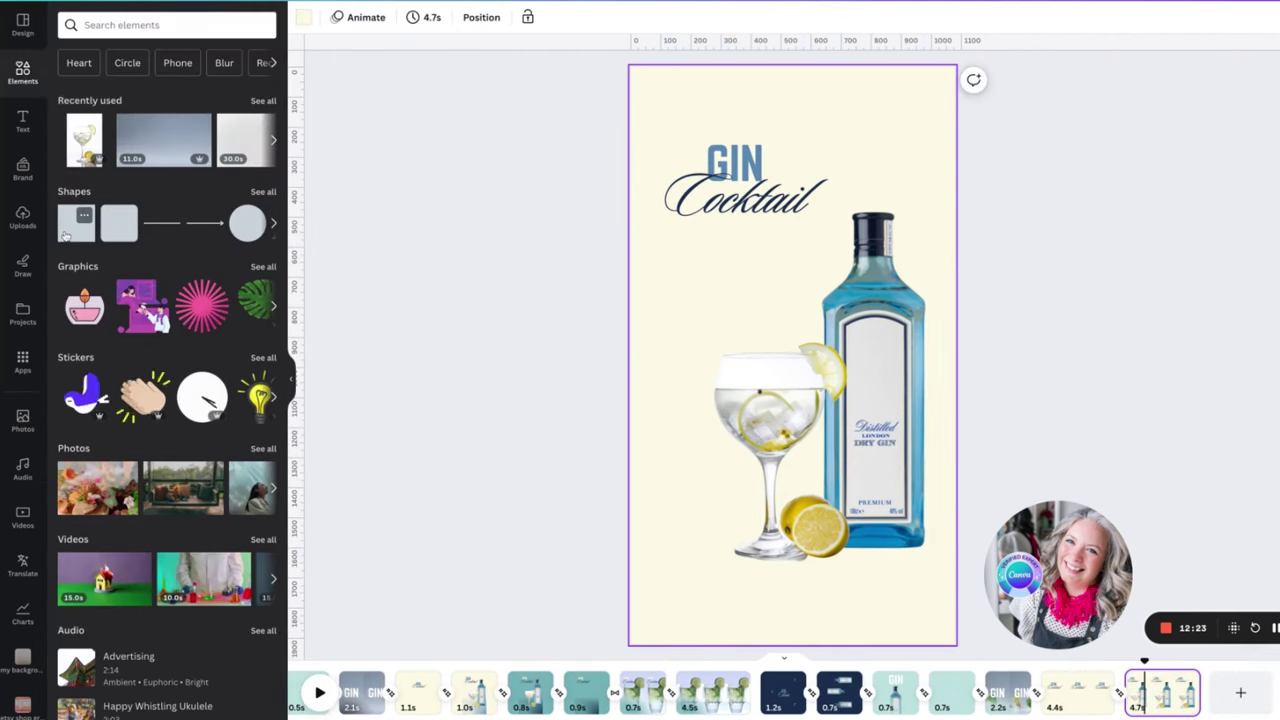
pyautogui.click(65, 236)
pyautogui.click(290, 377)
pyautogui.moveTo(620, 403); pyautogui.dragTo(497, 475)
pyautogui.moveTo(720, 309); pyautogui.dragTo(849, 230)
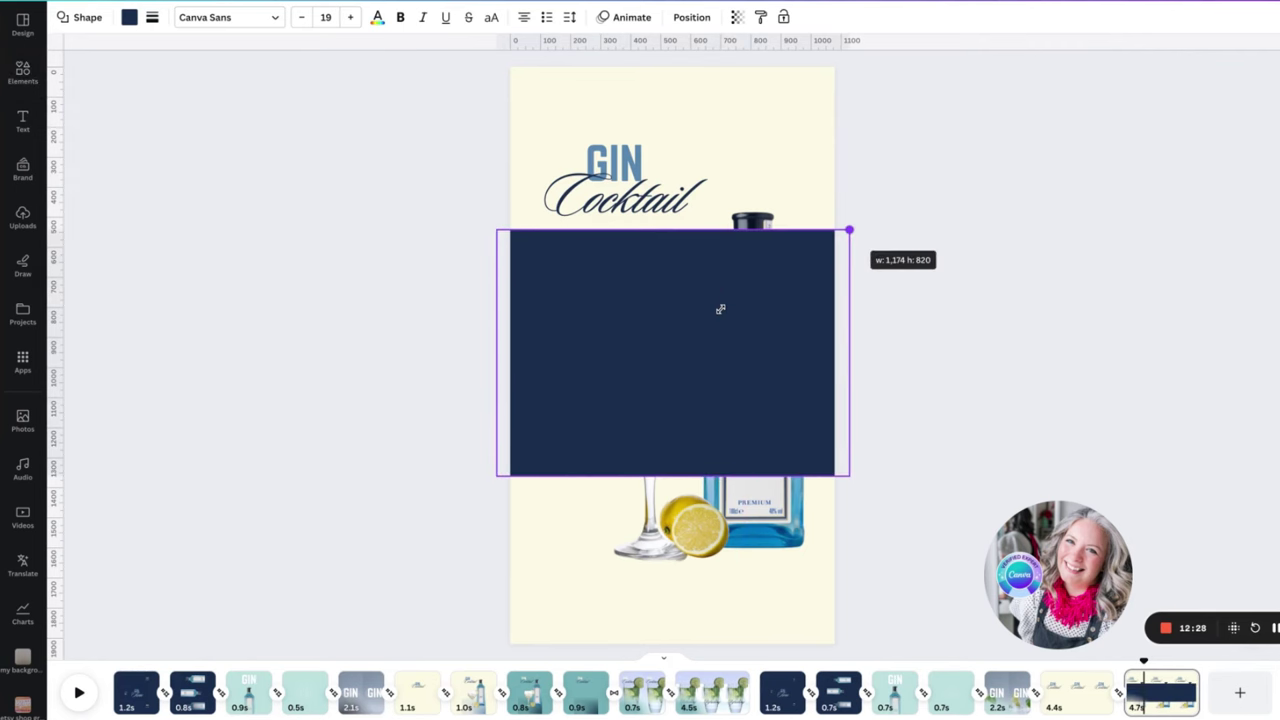
# - Fill the rectangle with the turquoise-to-blue linear gradient, running from top to bottom
pyautogui.click(129, 18)
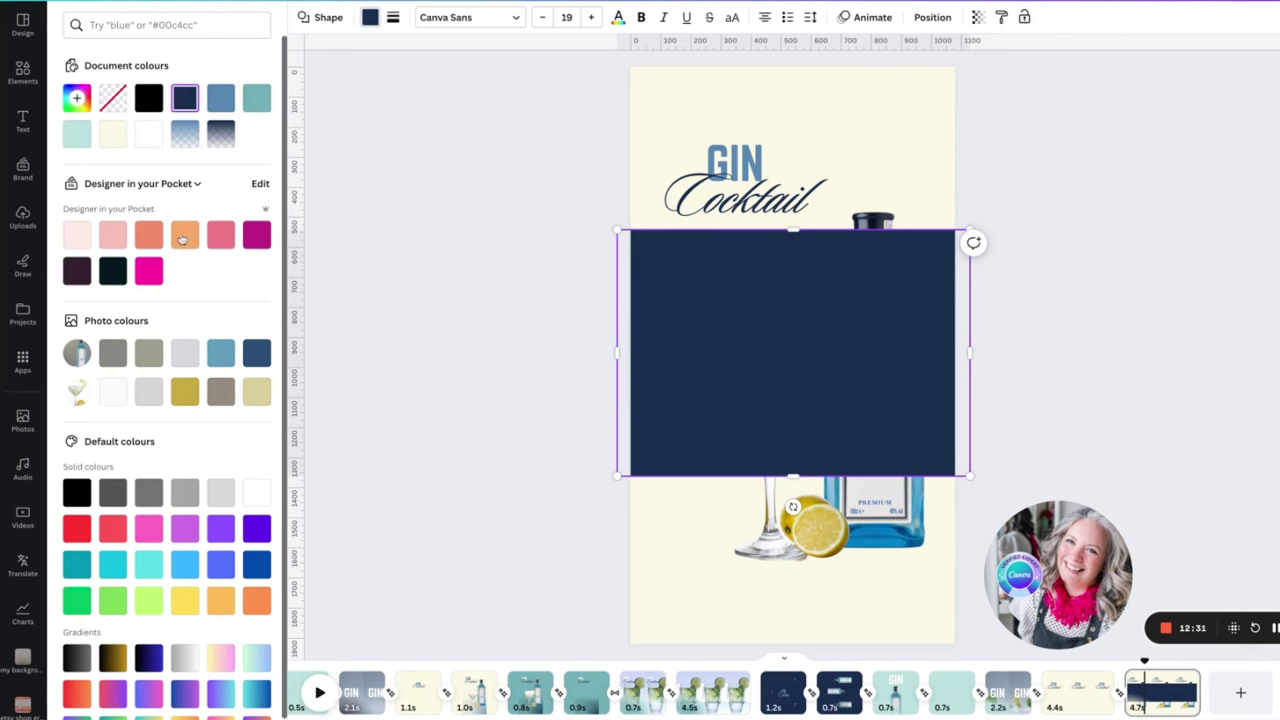
pyautogui.scroll(-1, 157, 349)
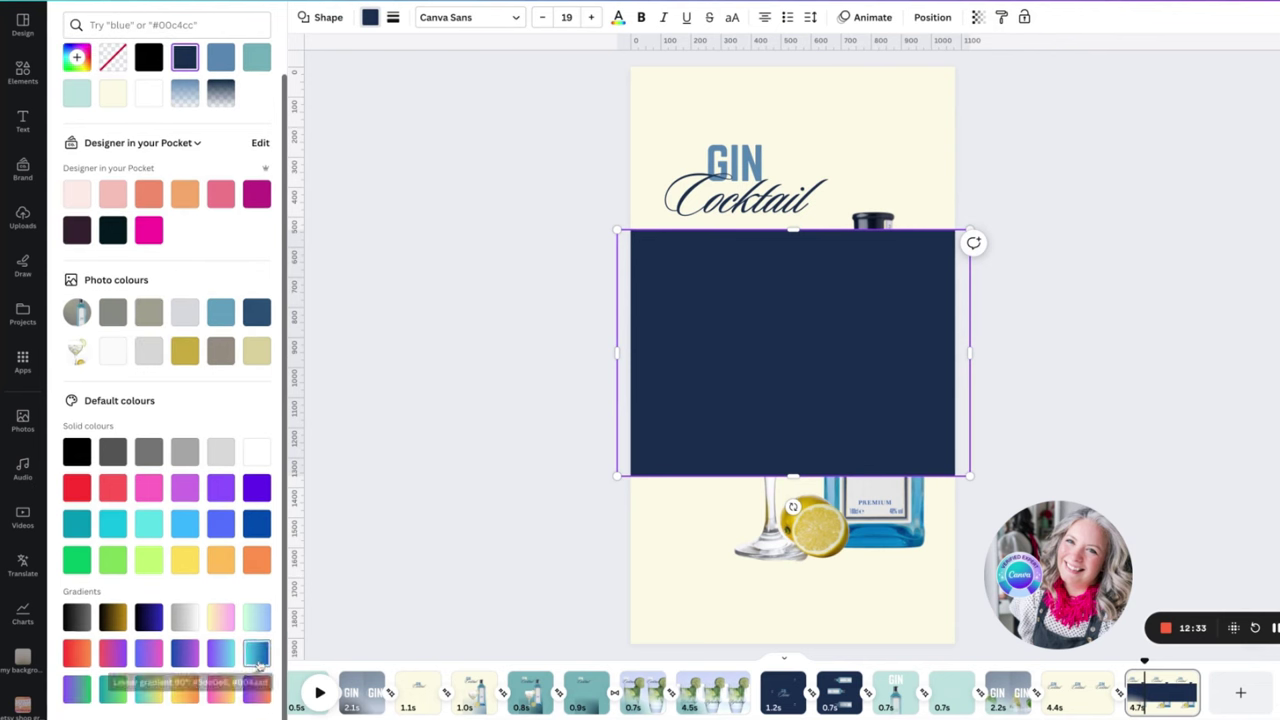
pyautogui.click(256, 655)
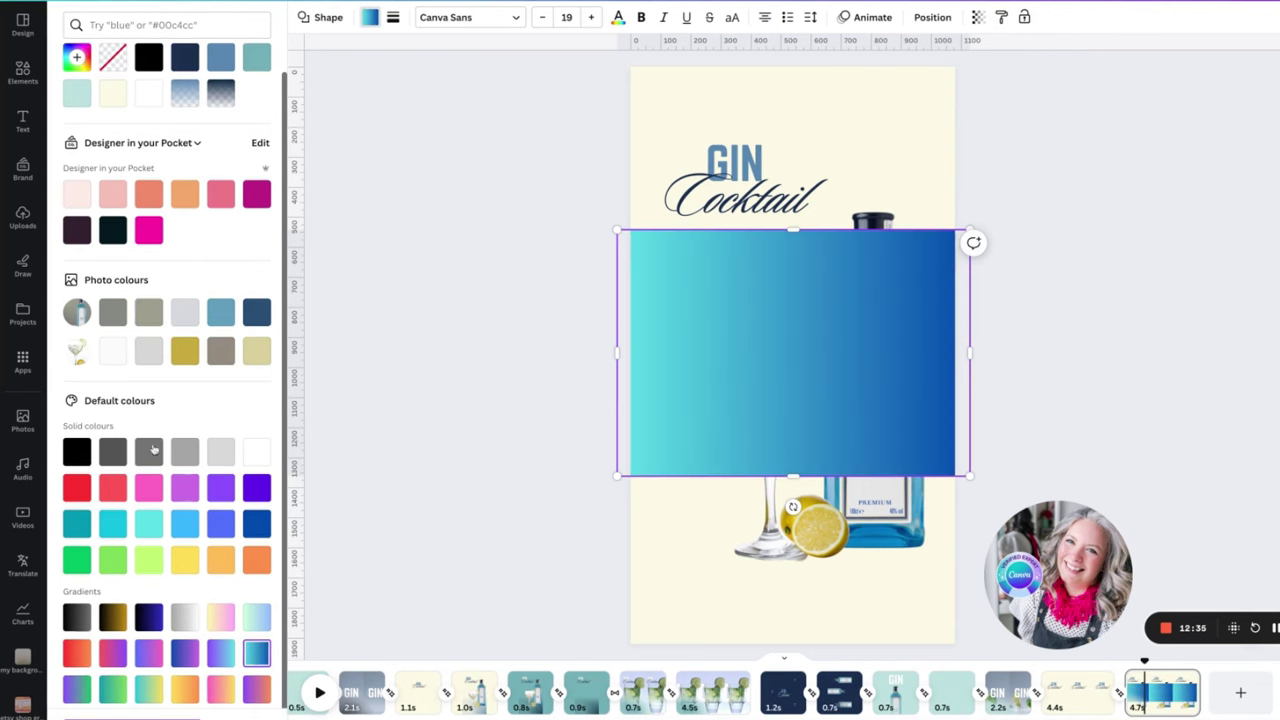
pyautogui.scroll(1, 162, 286)
pyautogui.click(76, 97)
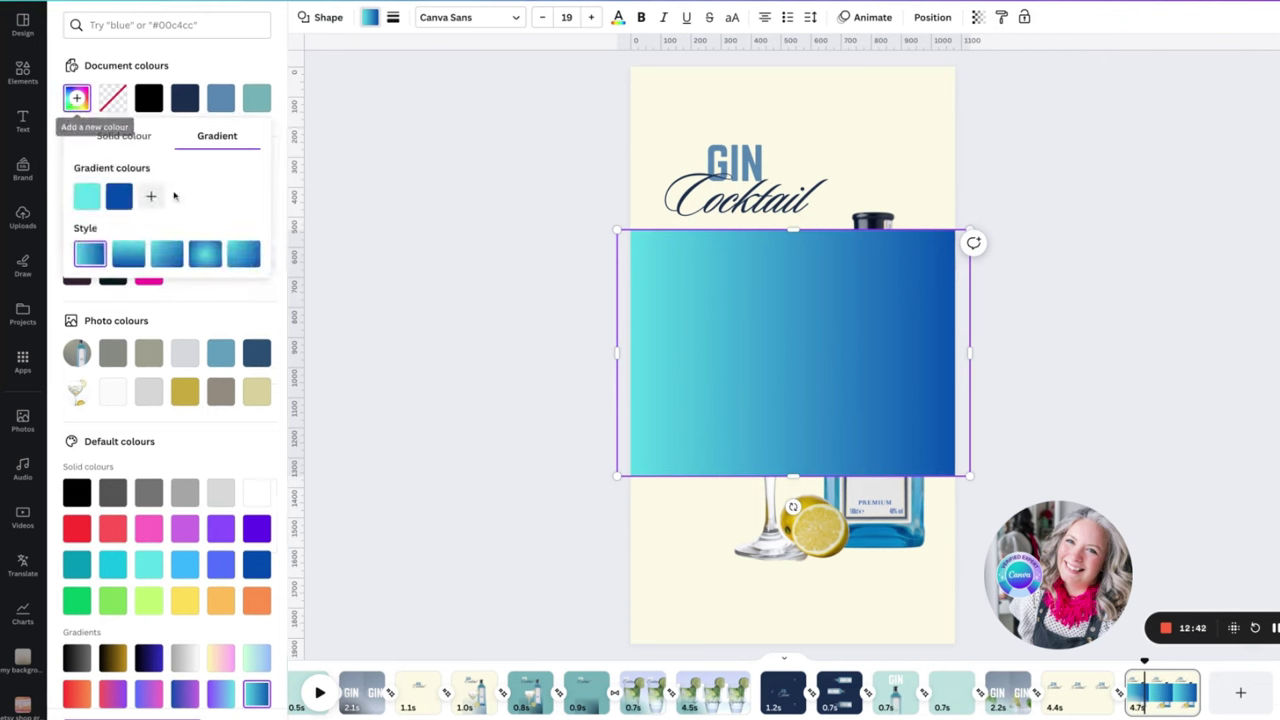
pyautogui.click(128, 256)
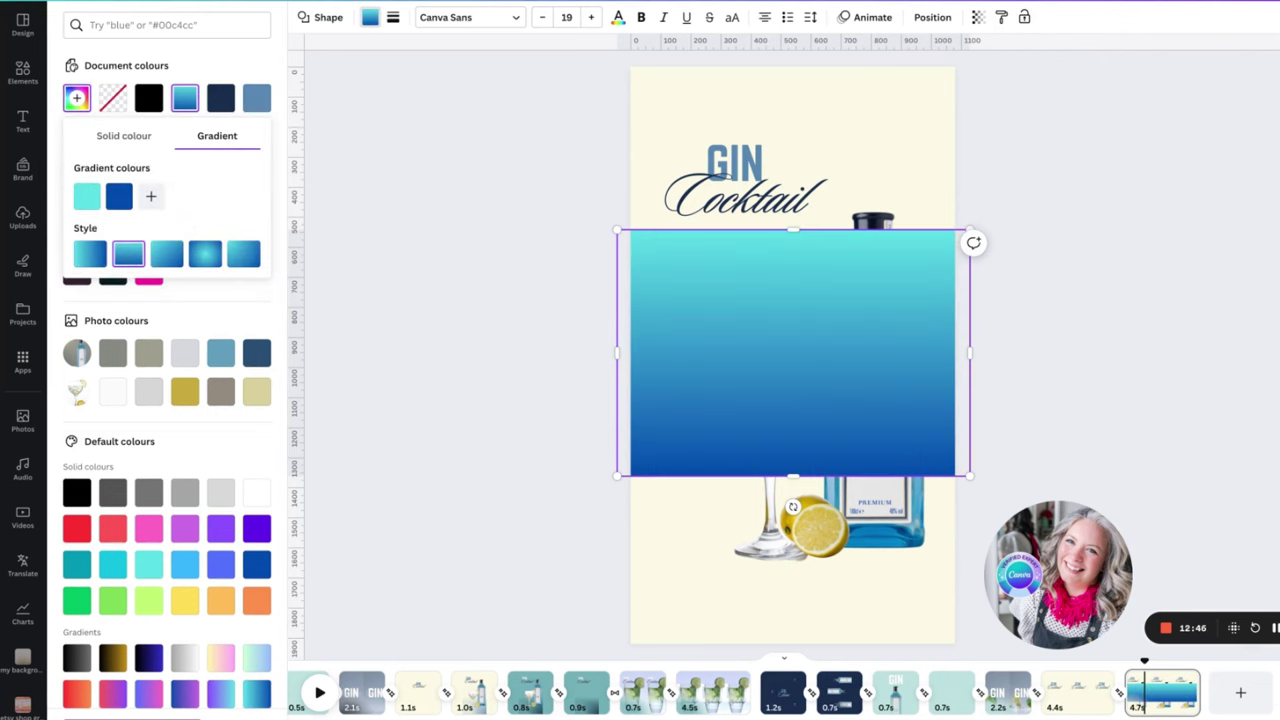
# - Set the gradient's turquoise colour to 0% opacity and its blue colour to dark navy #02224B
pyautogui.click(88, 199)
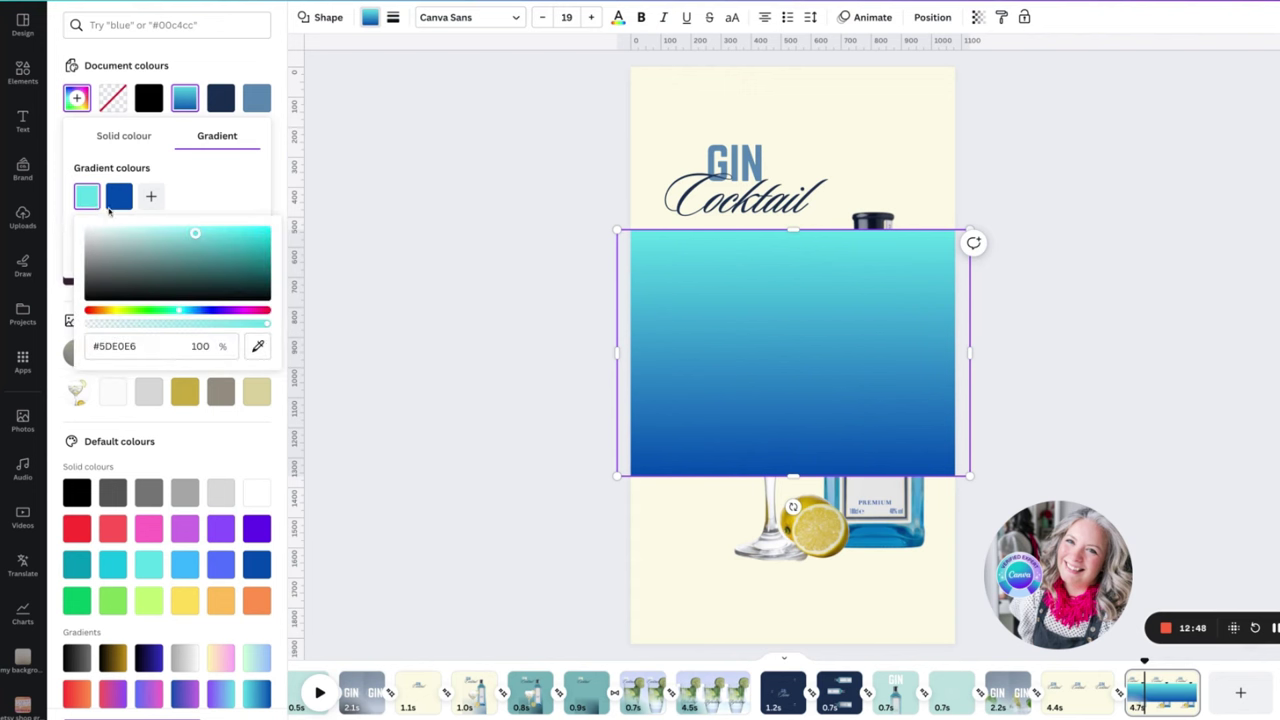
pyautogui.moveTo(266, 324); pyautogui.dragTo(87, 324)
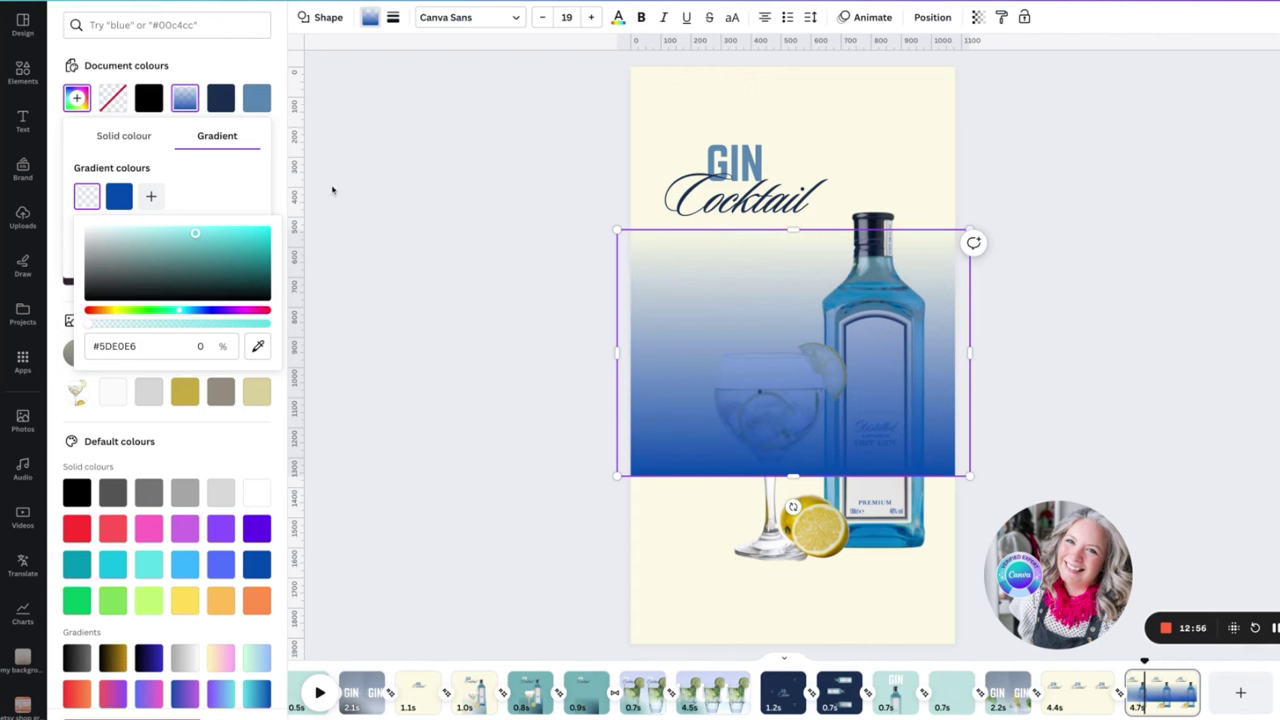
pyautogui.click(118, 198)
pyautogui.click(297, 281)
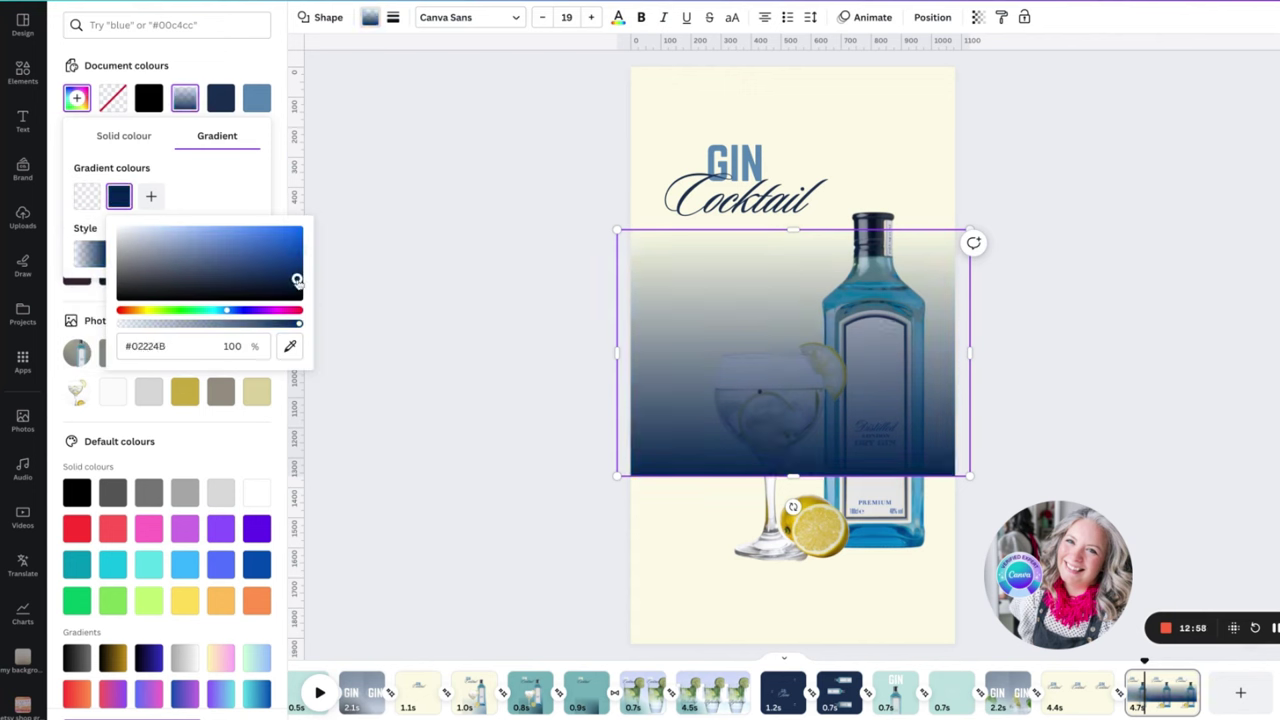
# - Move the gradient rectangle to the bottom of the page and layer it behind the texts, bottle and glass
pyautogui.moveTo(660, 309); pyautogui.dragTo(660, 477)
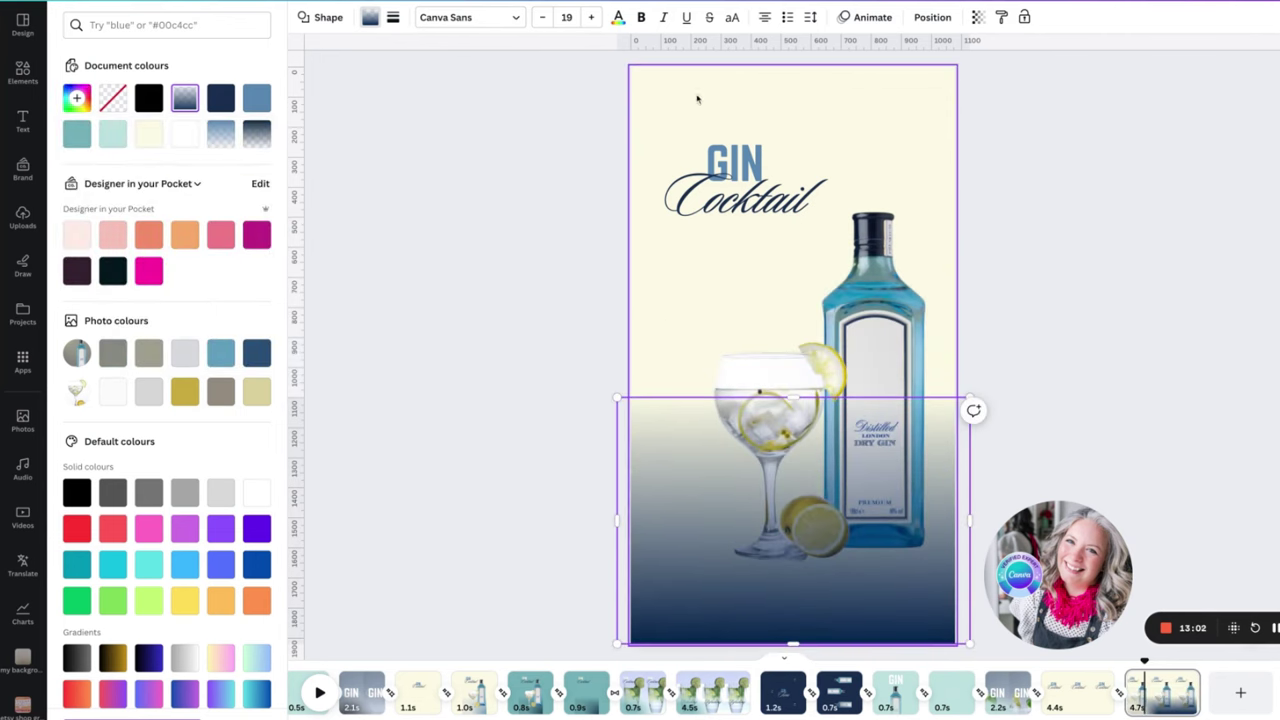
pyautogui.click(929, 18)
pyautogui.click(223, 20)
pyautogui.moveTo(207, 111); pyautogui.dragTo(185, 273)
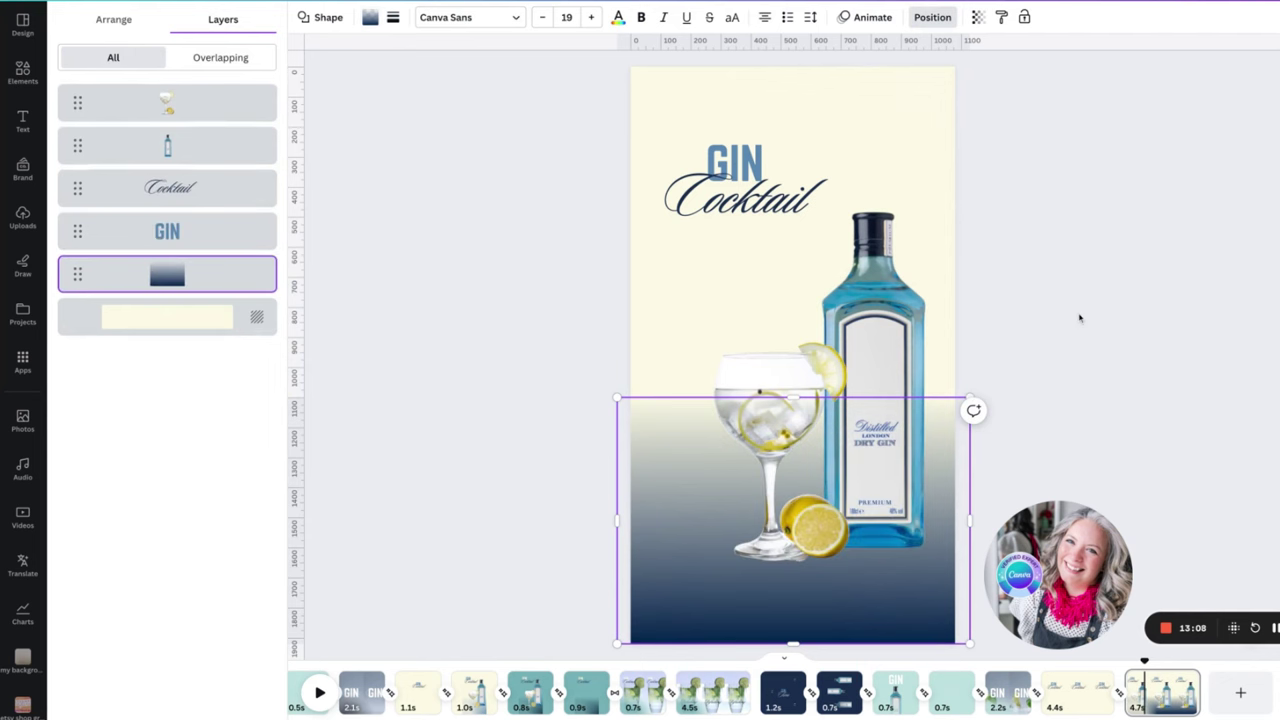
# - Play the last two pages to check how the bottle, glass and gradient move in, and select the last page
pyautogui.click(1079, 318)
pyautogui.click(1004, 307)
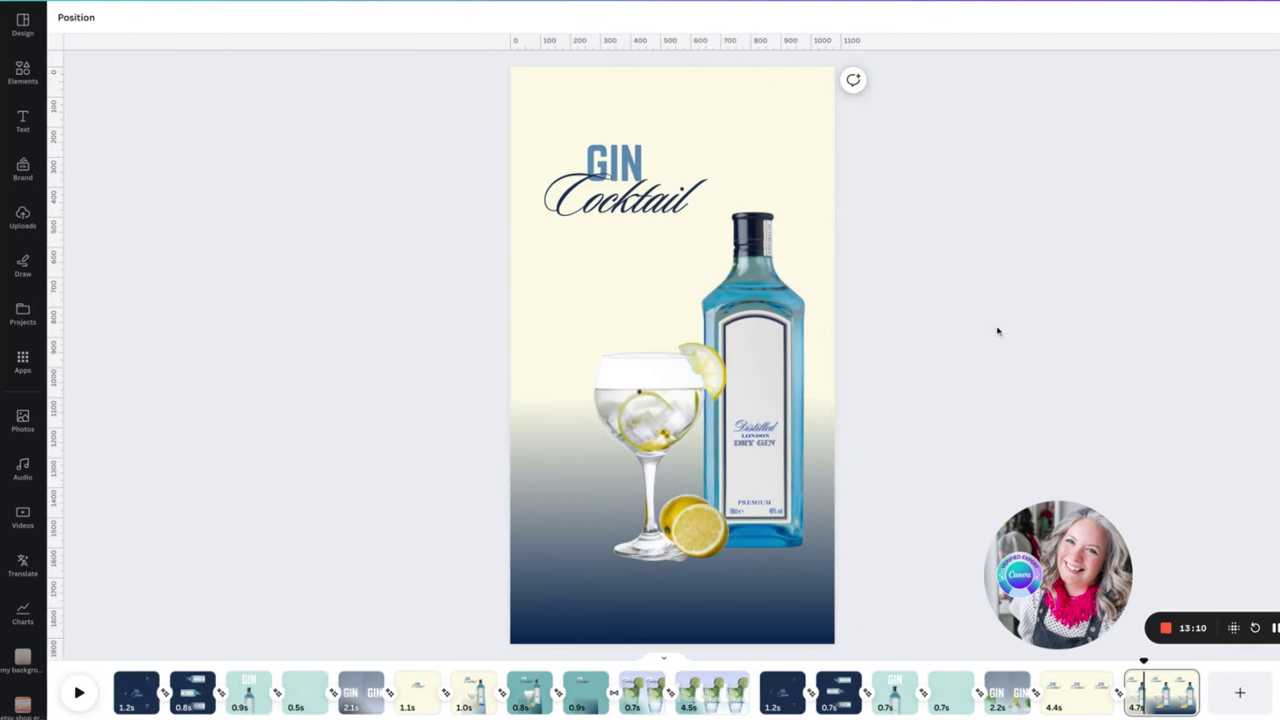
pyautogui.moveTo(1143, 663); pyautogui.dragTo(1092, 690)
pyautogui.click(80, 693)
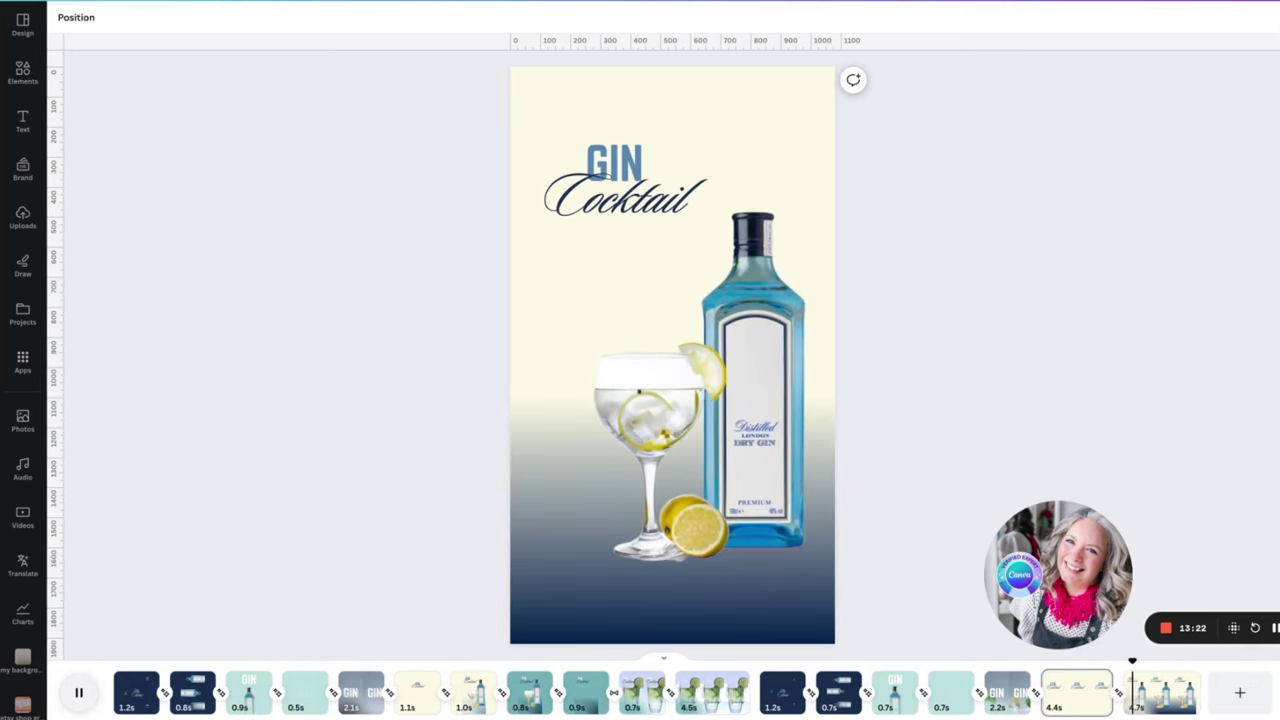
pyautogui.click(1158, 693)
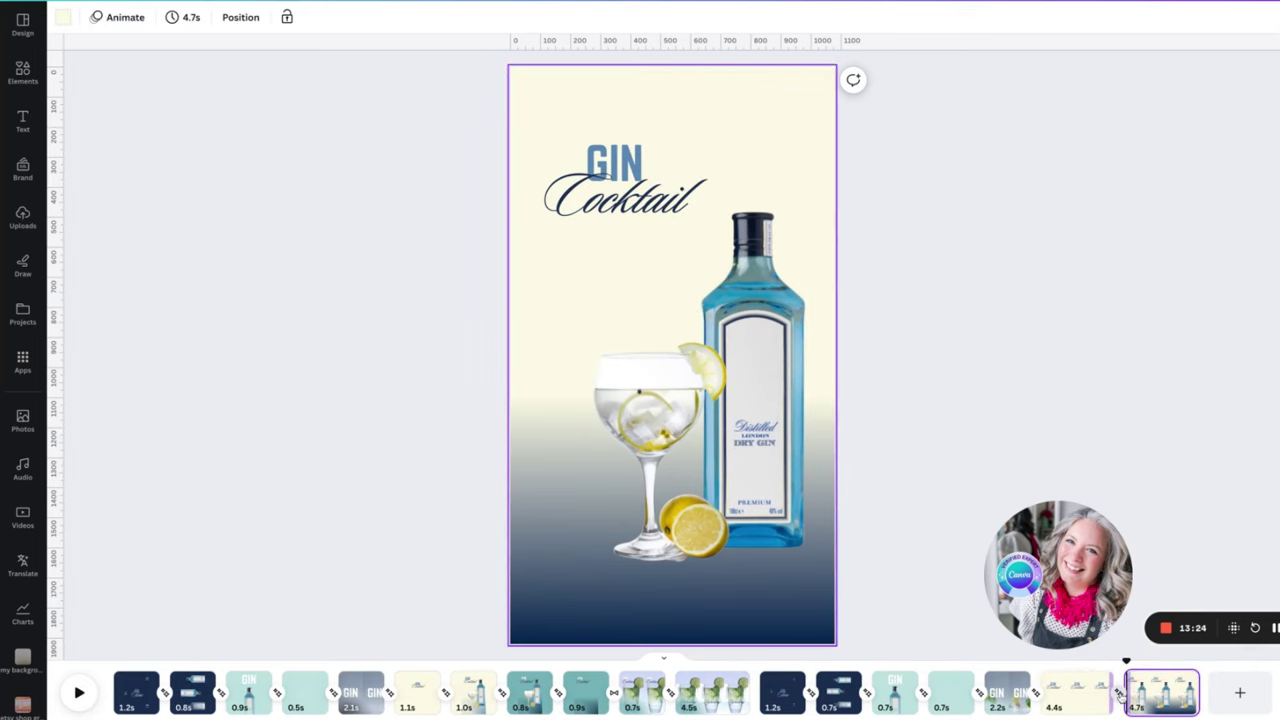
# - Shorten the last two pages to 1.2 seconds each and play the recreated sequence from its first dark navy page
pyautogui.click(1119, 695)
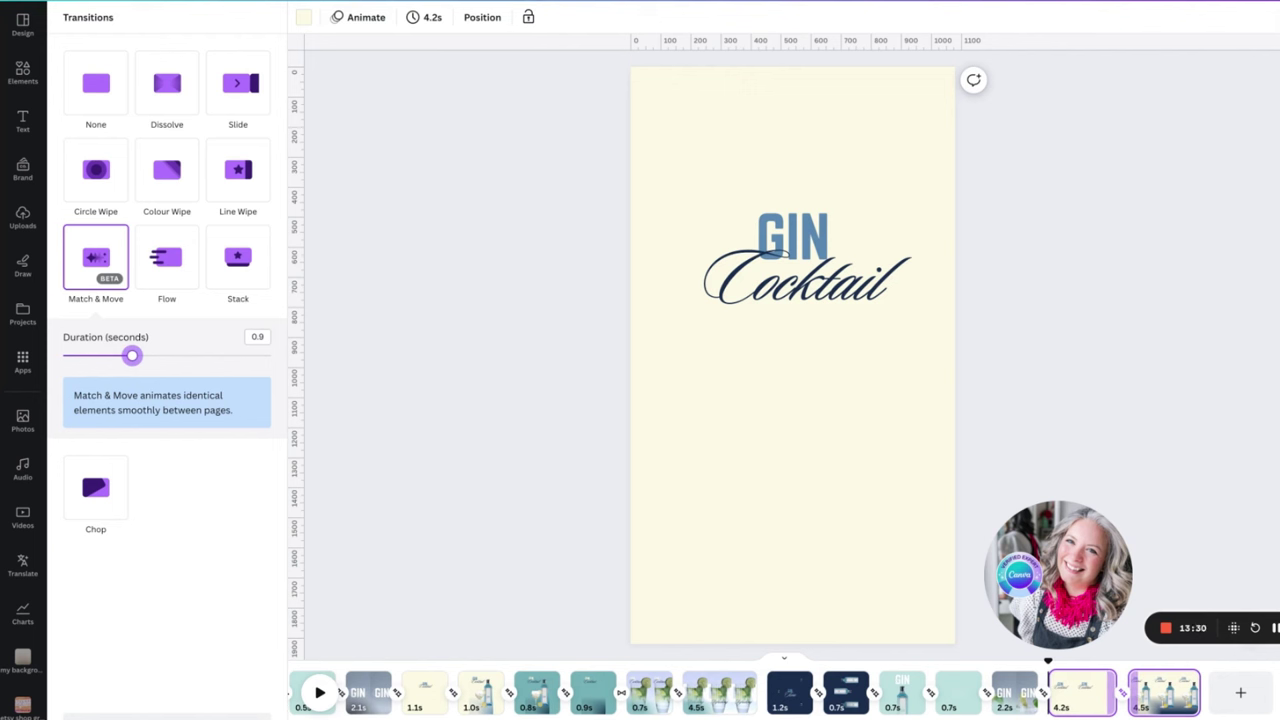
pyautogui.moveTo(1114, 706); pyautogui.dragTo(1062, 705)
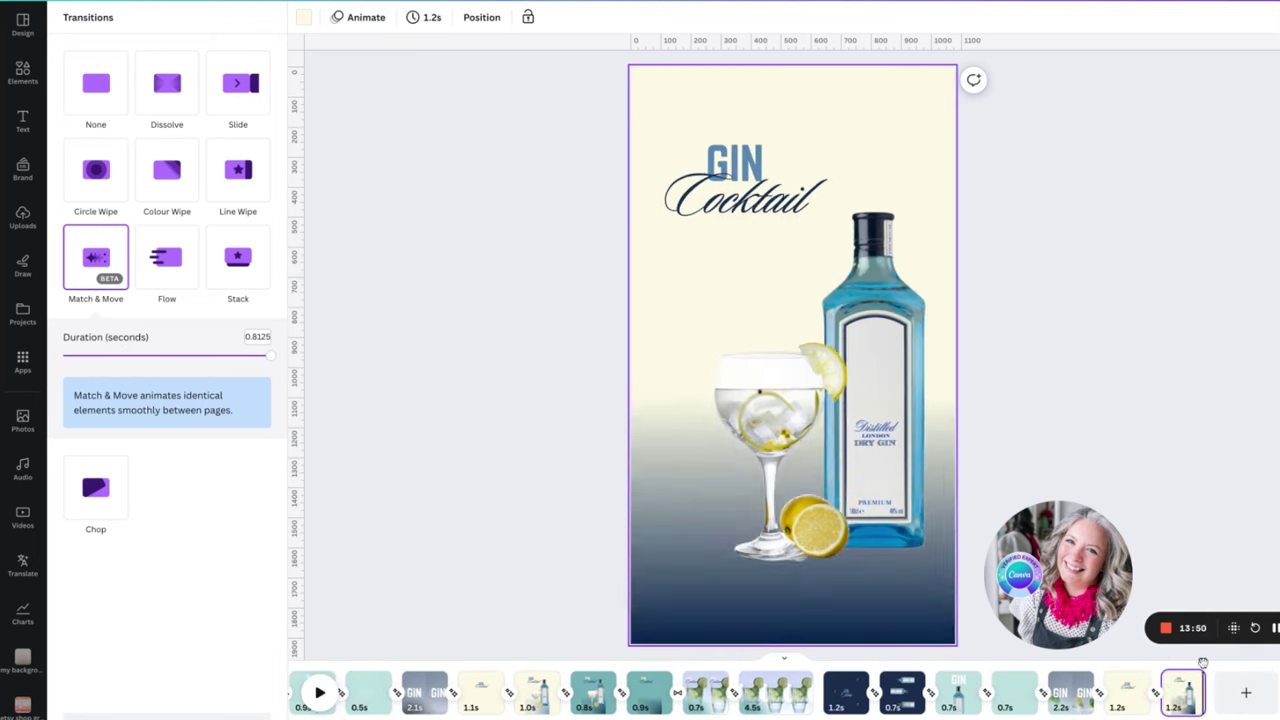
pyautogui.moveTo(1203, 662); pyautogui.dragTo(812, 665)
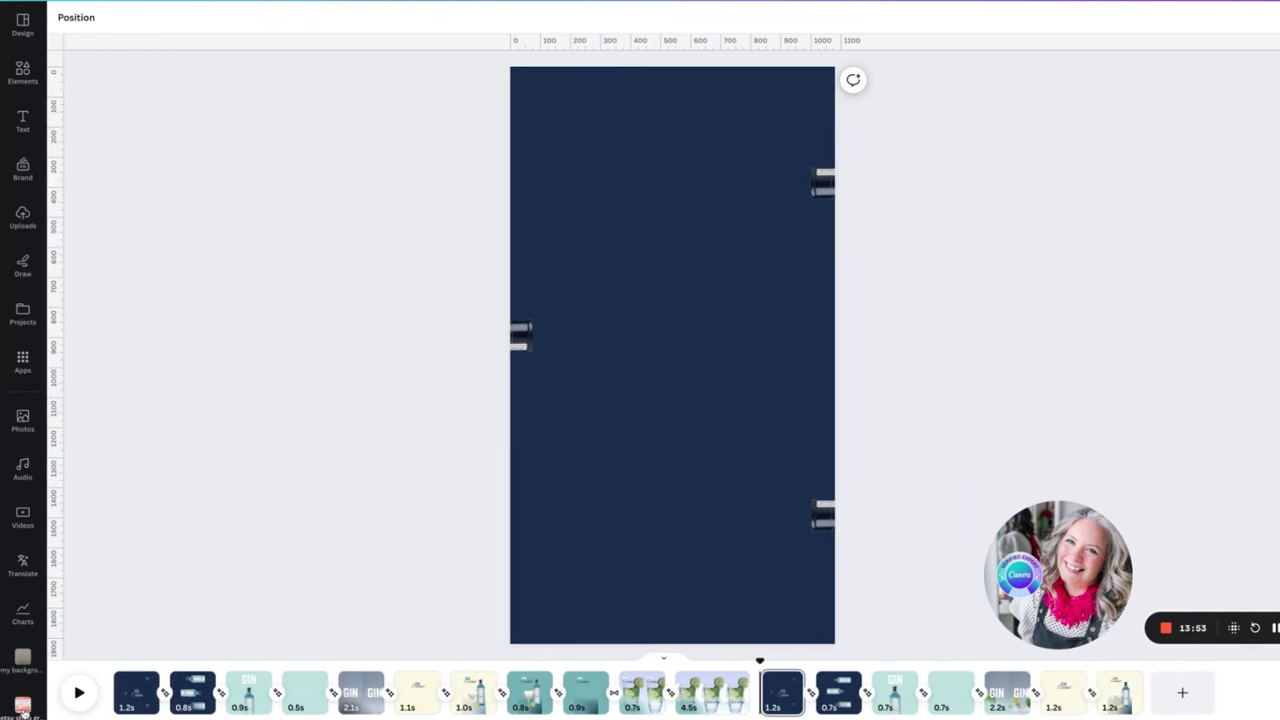
pyautogui.click(78, 693)
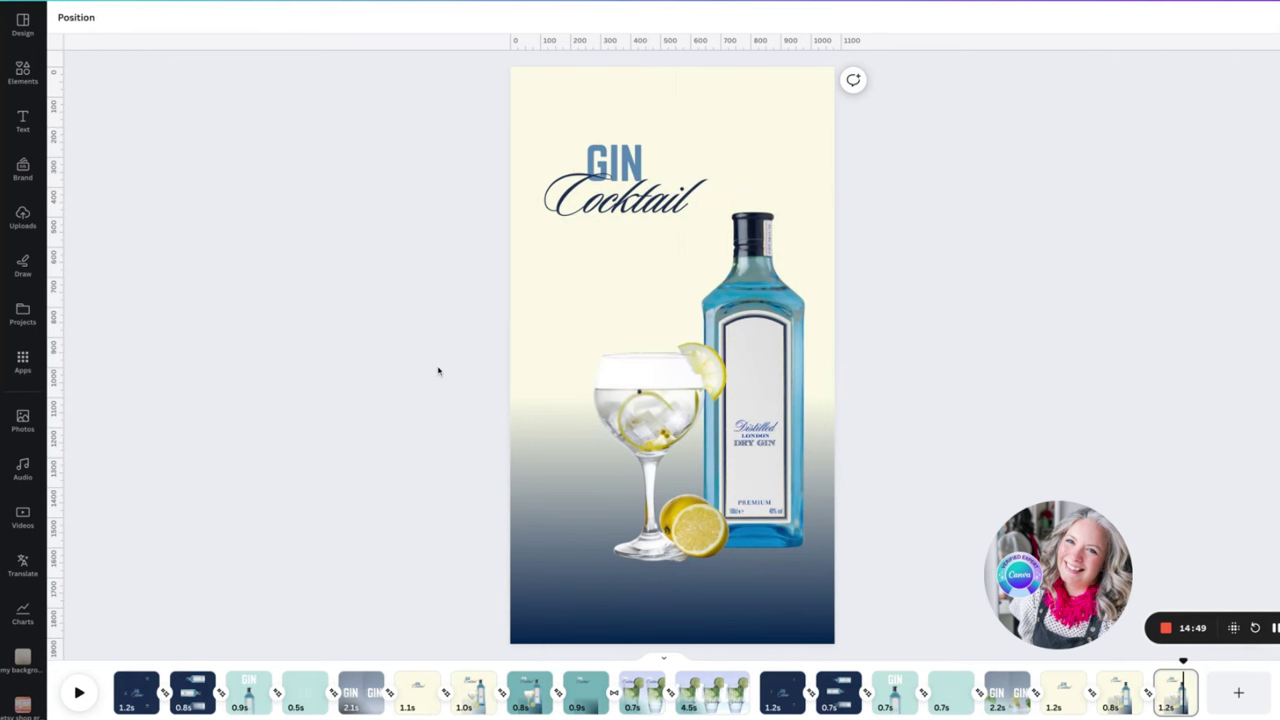
# - Set the last page's background to teal #74b0b6 and recolour its "GIN" text white
pyautogui.click(554, 86)
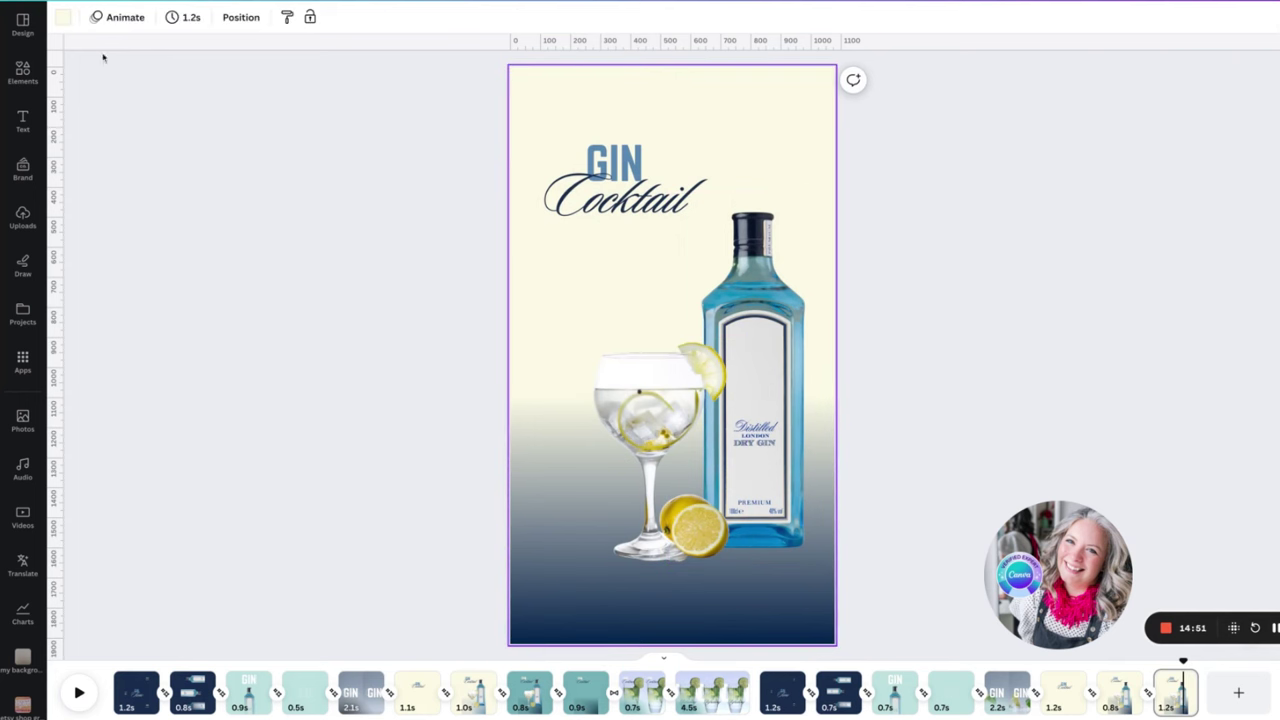
pyautogui.click(62, 18)
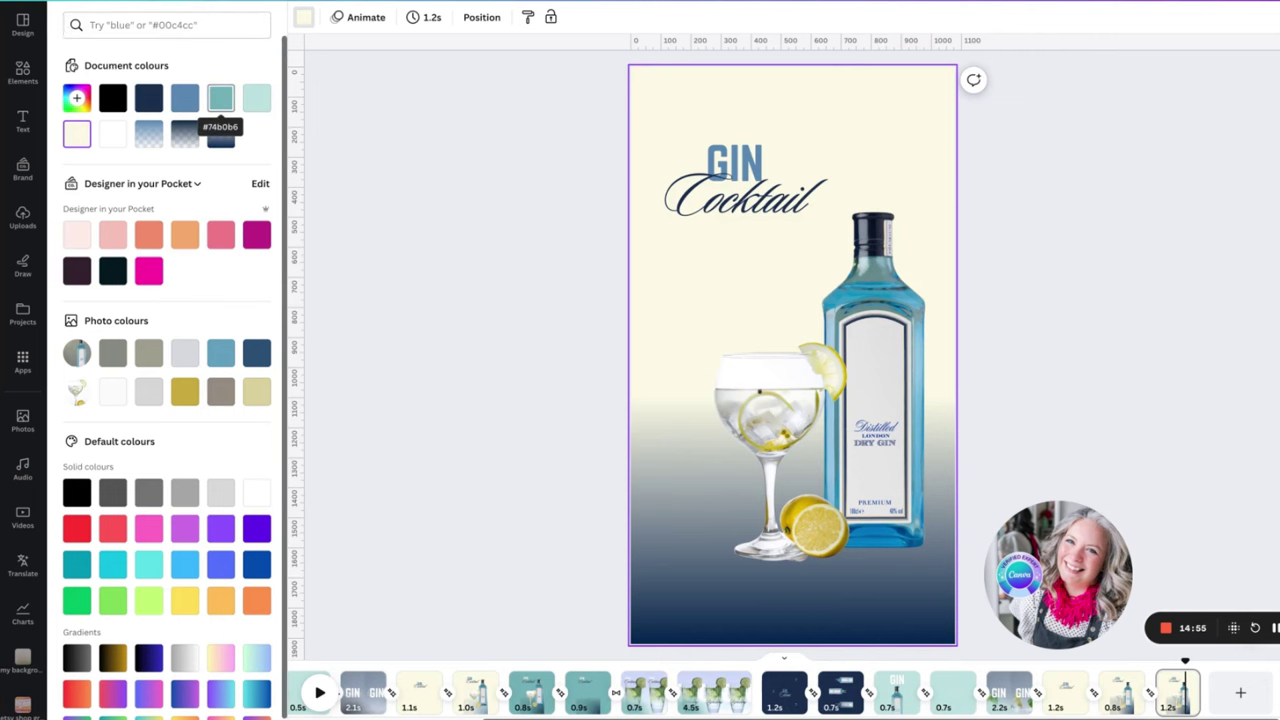
pyautogui.click(221, 97)
pyautogui.click(735, 163)
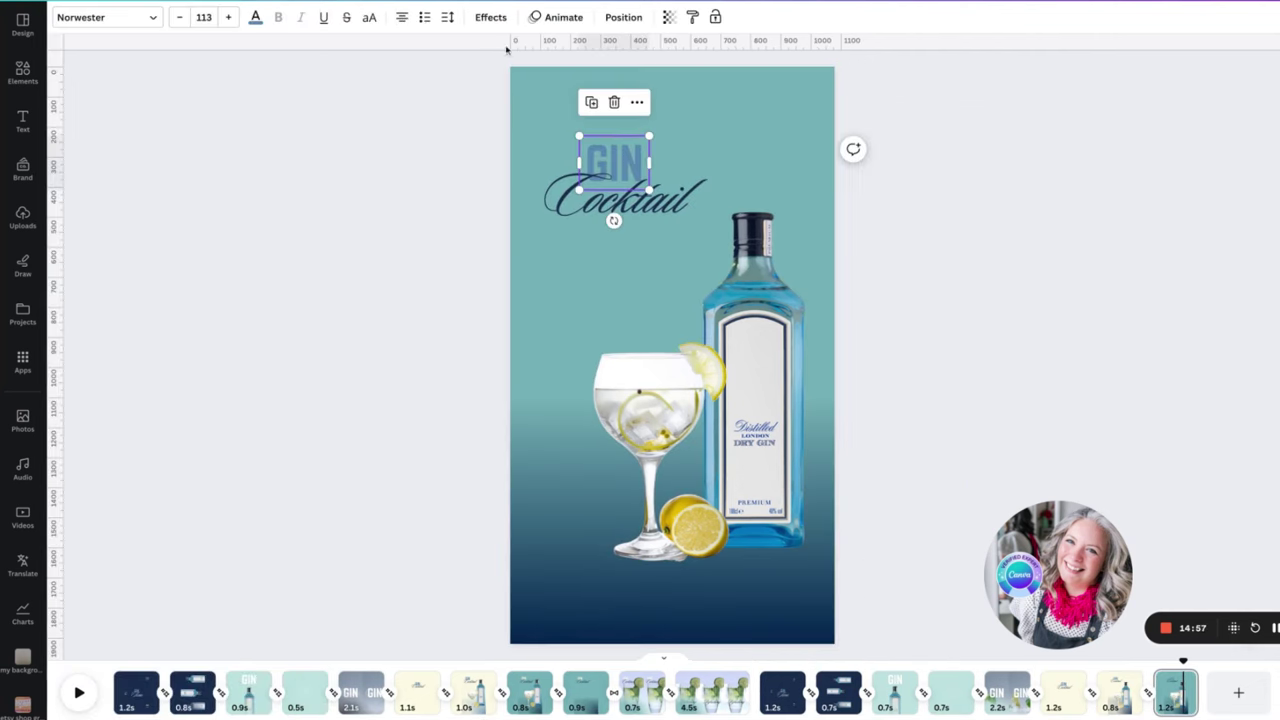
pyautogui.click(255, 17)
pyautogui.click(116, 138)
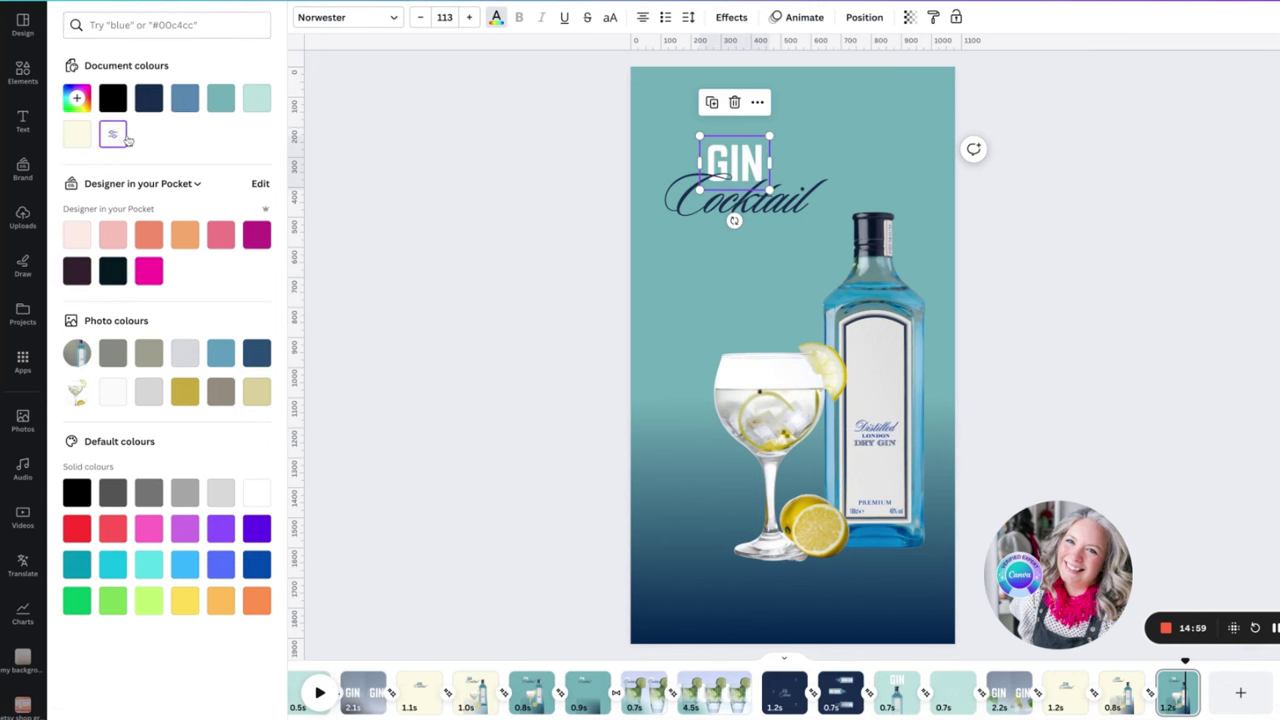
pyautogui.press('Escape')
# - Move the gin bottle and glass together off the page's left edge and preview the transition into this page
pyautogui.click(745, 360)
pyautogui.keyDown('shift'); pyautogui.click(745, 360); pyautogui.keyUp('shift')
pyautogui.moveTo(772, 345); pyautogui.dragTo(511, 343)
pyautogui.hotkey('shift', 'Left')
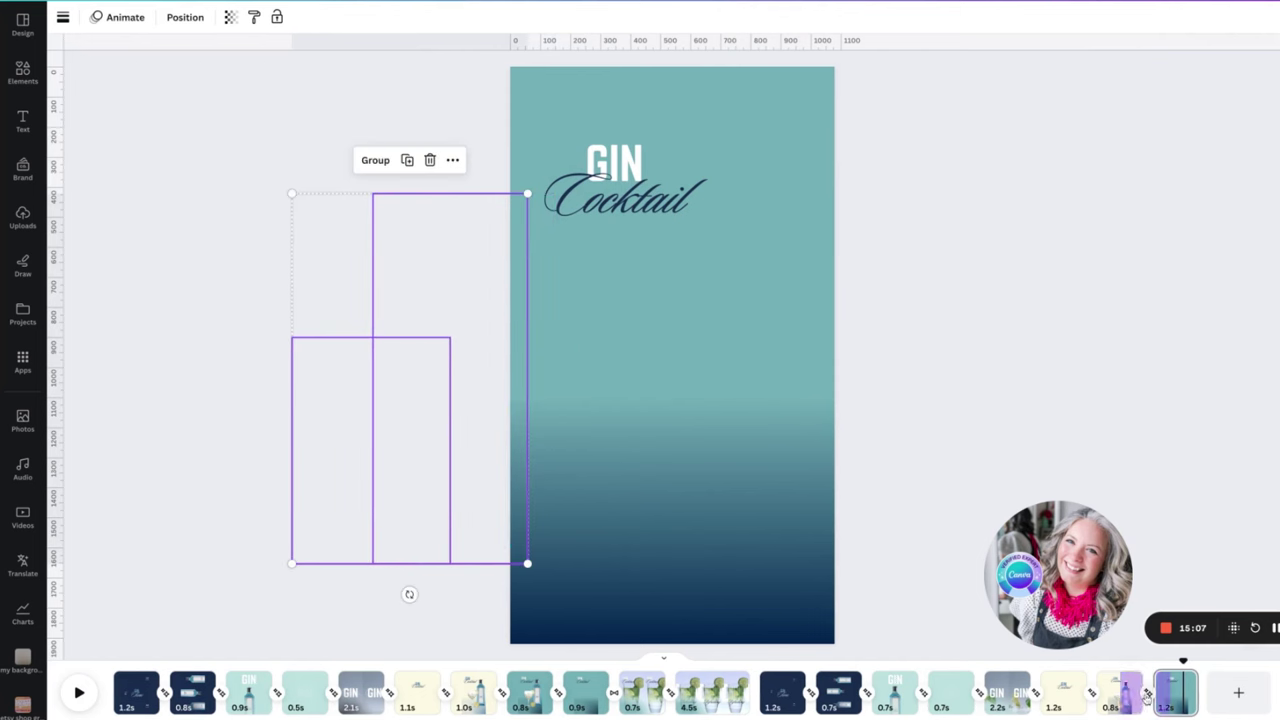
pyautogui.moveTo(1183, 660); pyautogui.dragTo(1098, 660)
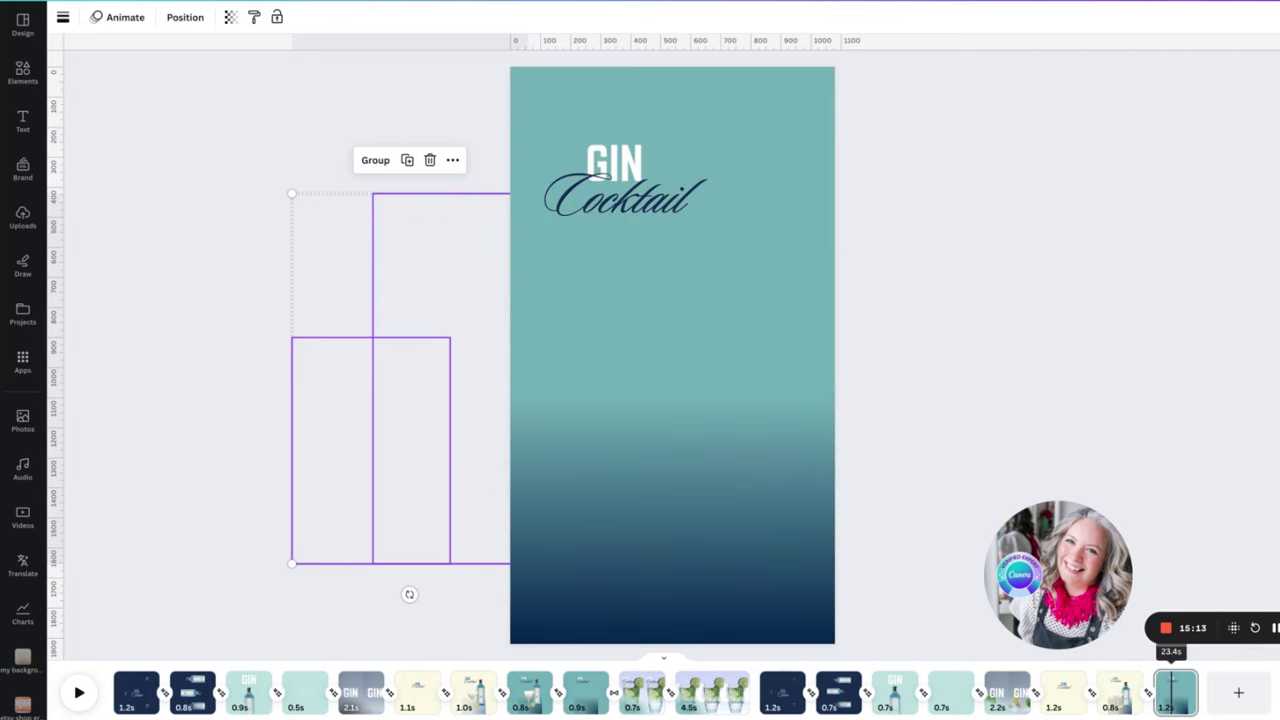
# - Scrub through the original teal gradient page and drink video page to examine how the texts appear over the clip
pyautogui.click(605, 672)
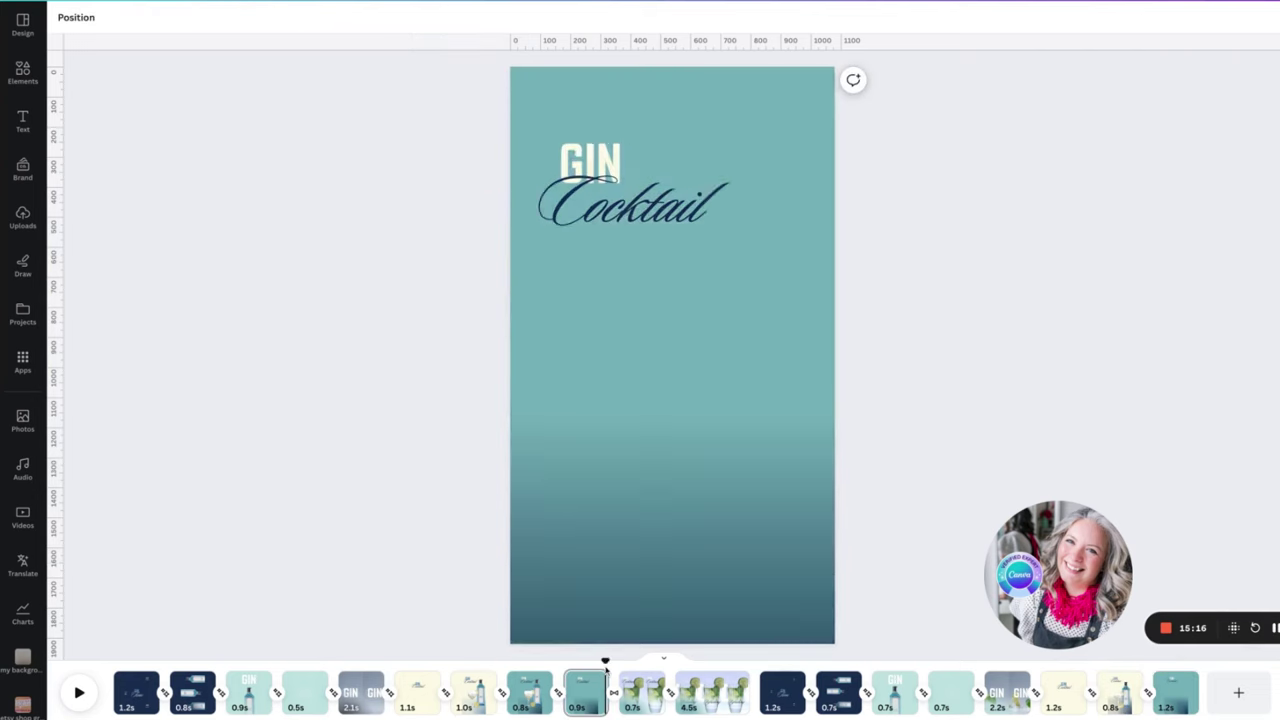
pyautogui.moveTo(603, 663); pyautogui.dragTo(578, 663)
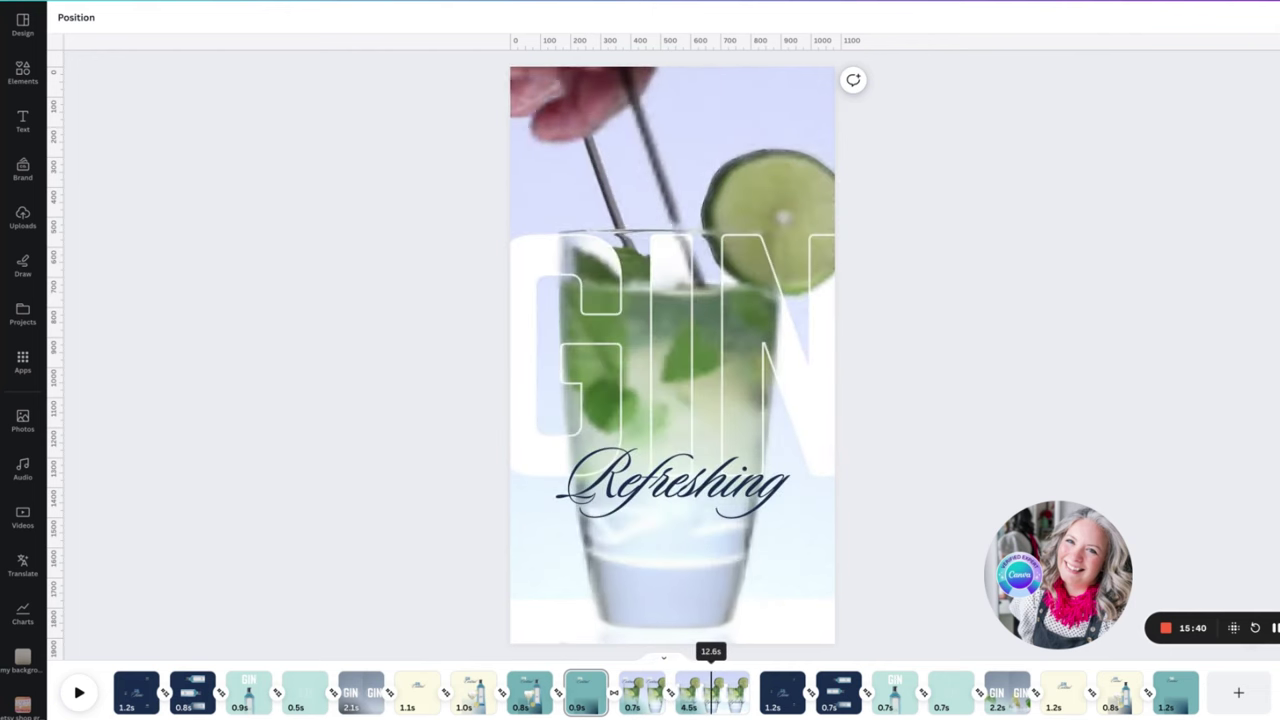
pyautogui.click(727, 682)
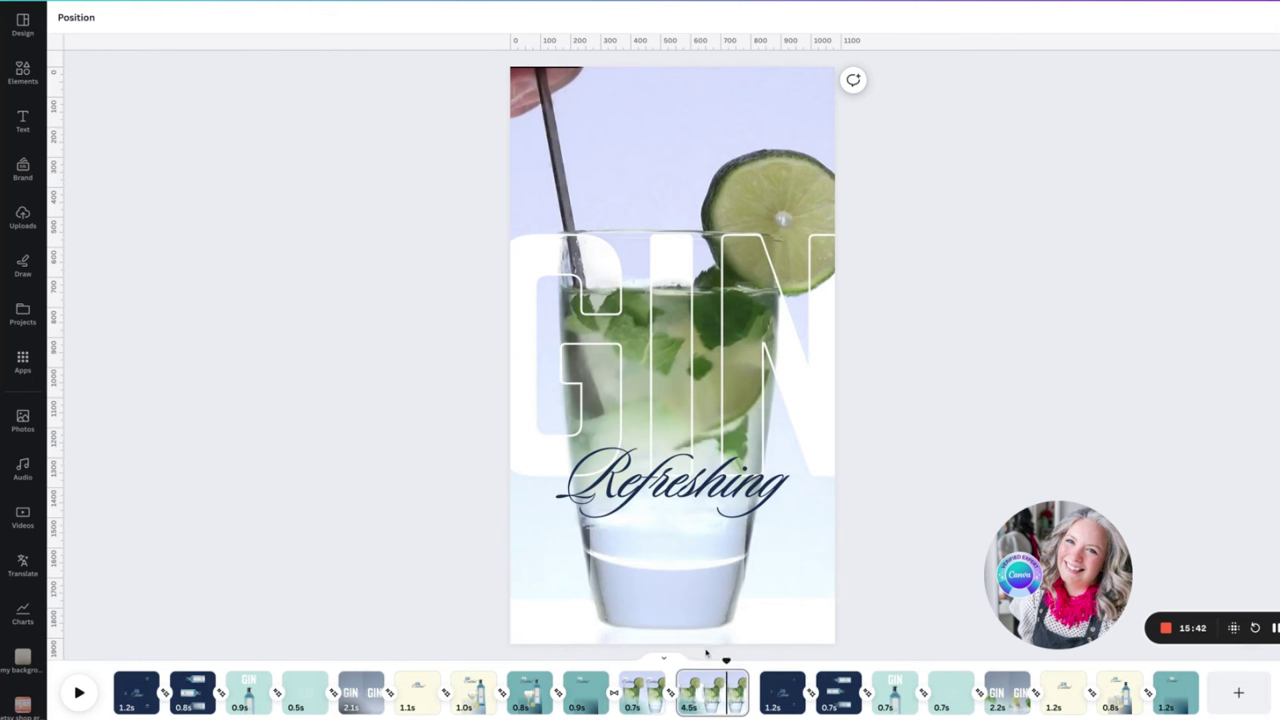
pyautogui.click(683, 682)
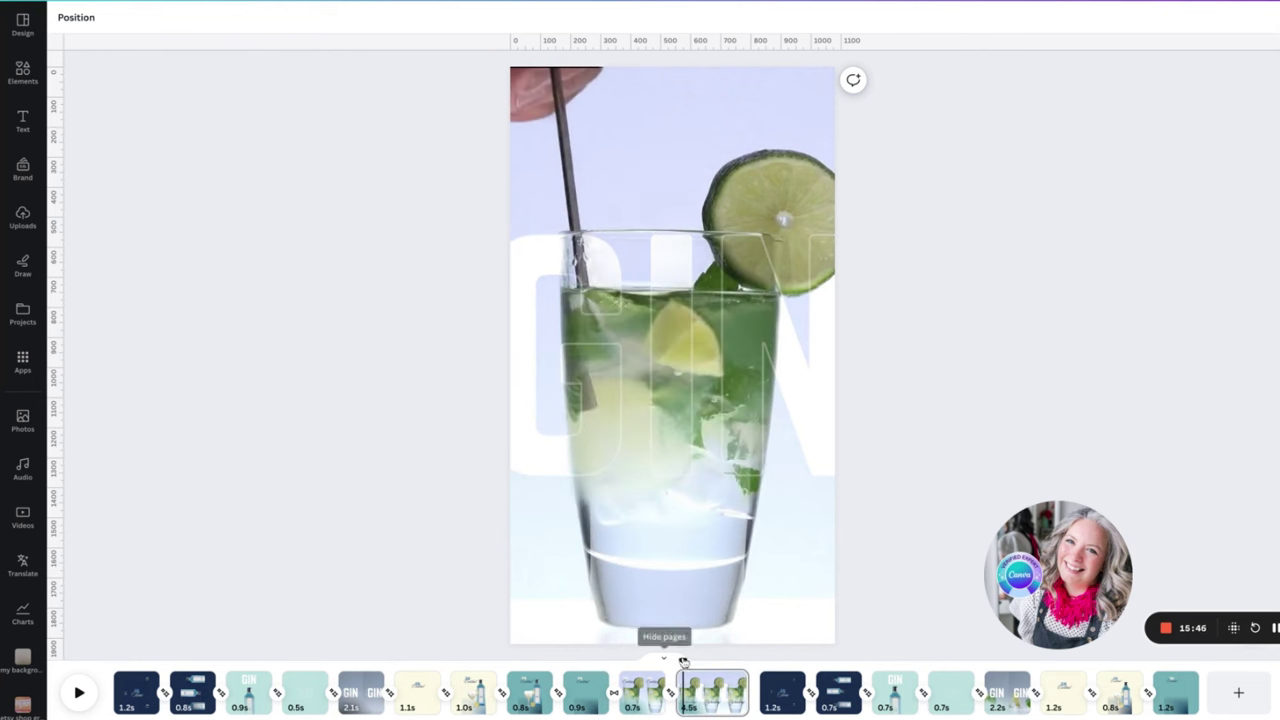
pyautogui.moveTo(685, 661); pyautogui.dragTo(712, 663)
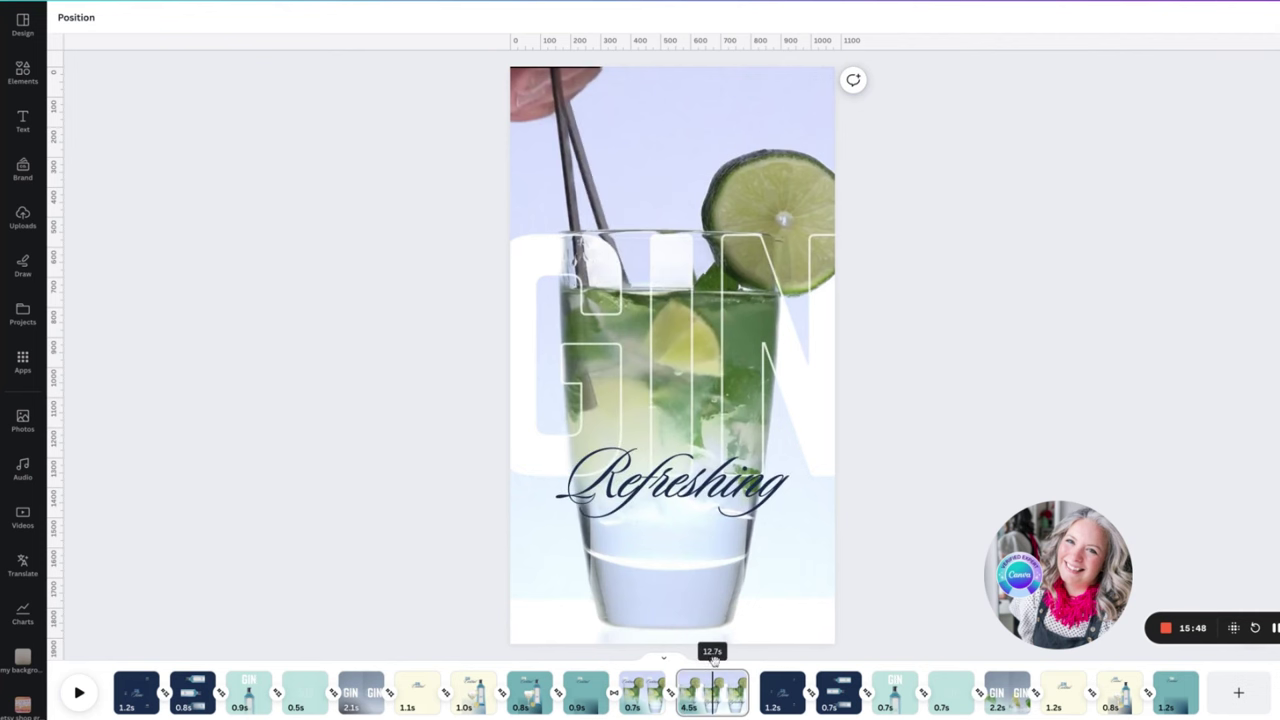
# - Show the timing of the "Refreshing" text on the original video page and scrub across its start
pyautogui.click(691, 494)
pyautogui.click(694, 404)
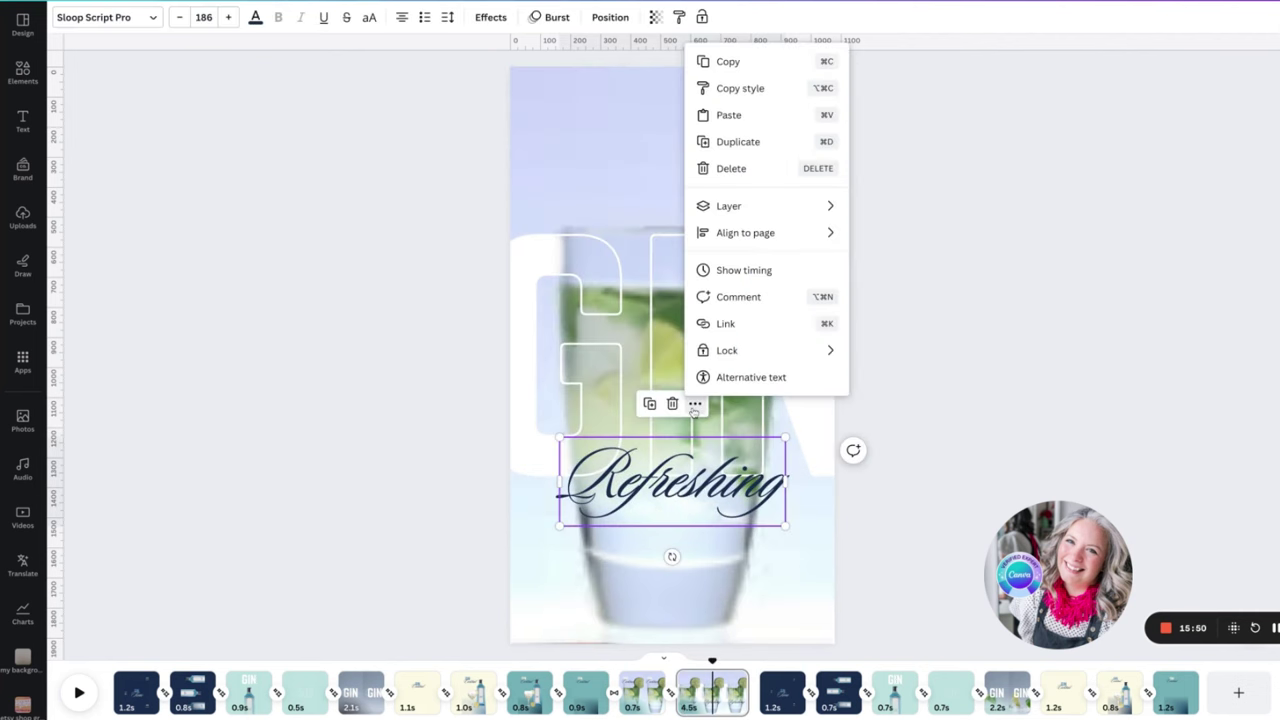
pyautogui.click(728, 269)
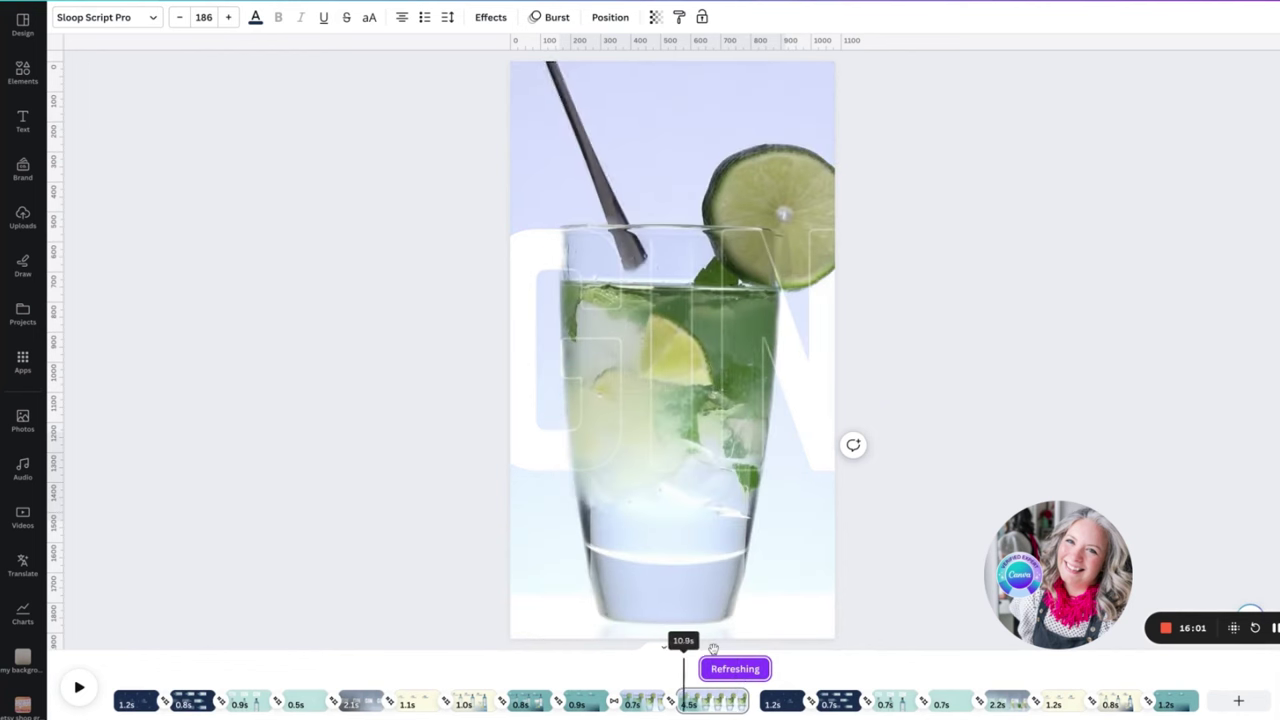
pyautogui.moveTo(683, 651); pyautogui.dragTo(729, 660)
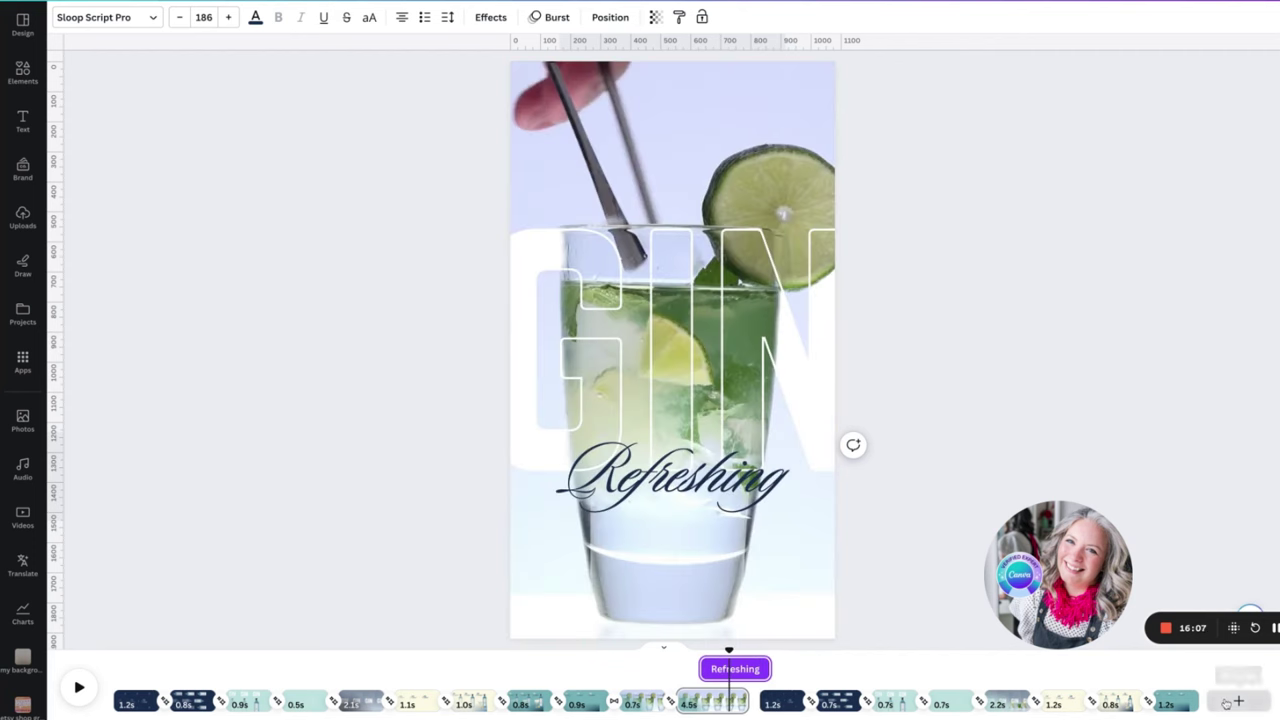
# - Duplicate the last teal page and delete the gradient rectangle from the copy
pyautogui.click(1176, 703)
pyautogui.rightClick(1181, 703)
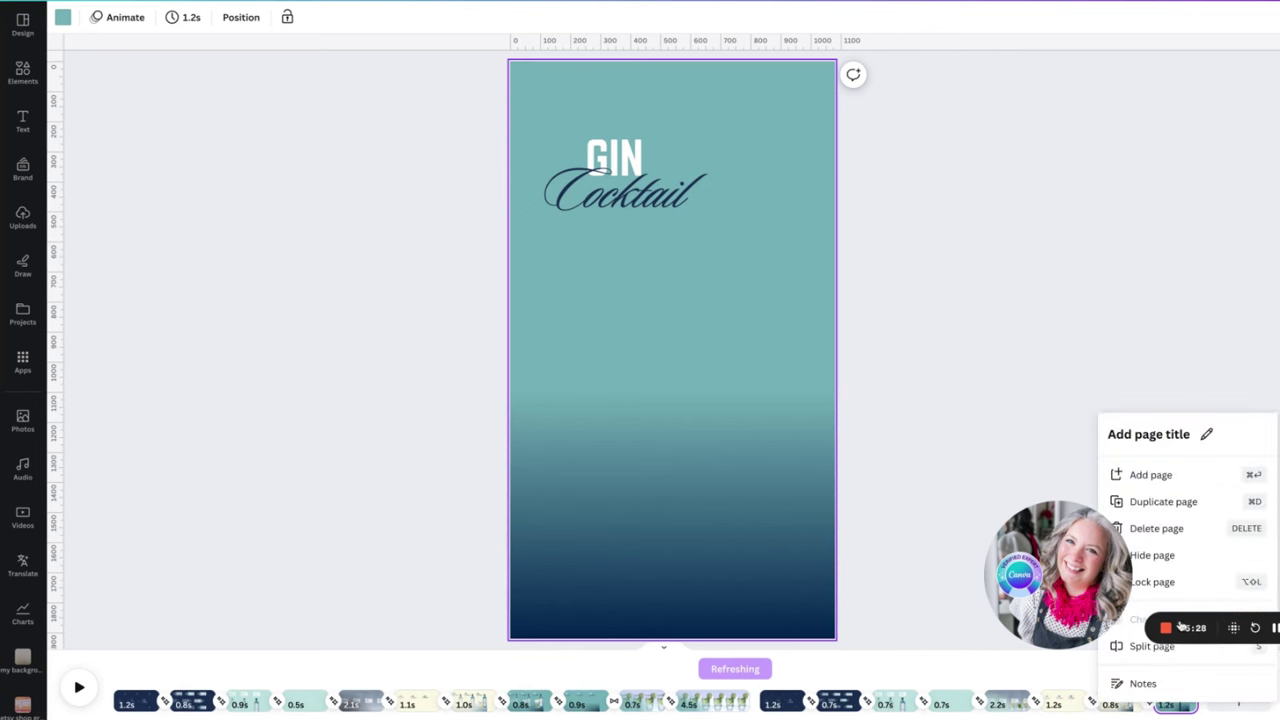
pyautogui.click(1155, 503)
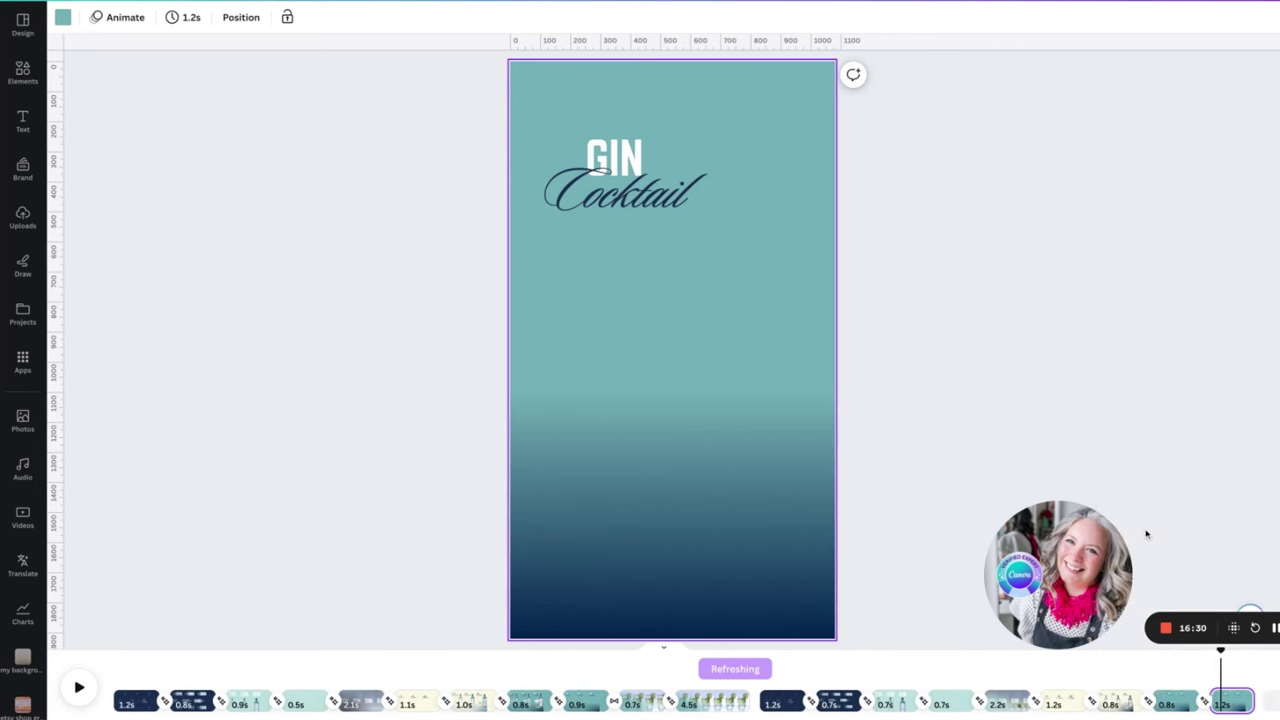
pyautogui.click(730, 571)
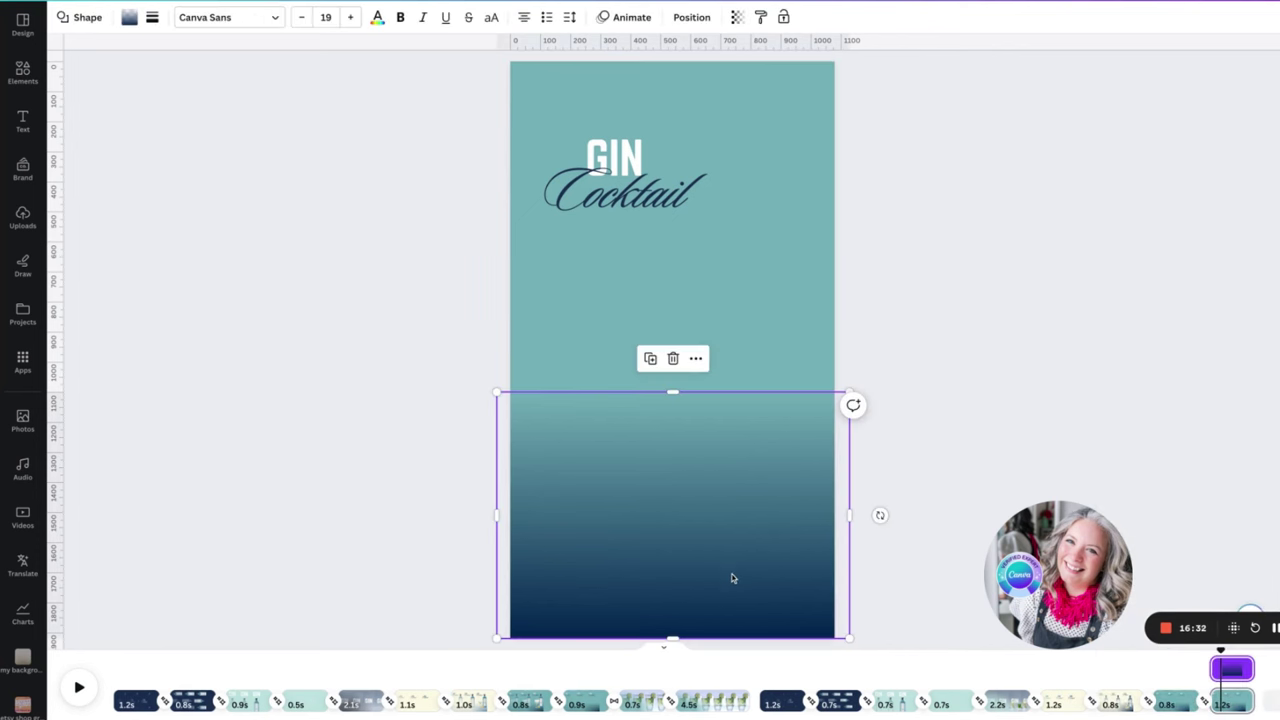
pyautogui.press('Delete')
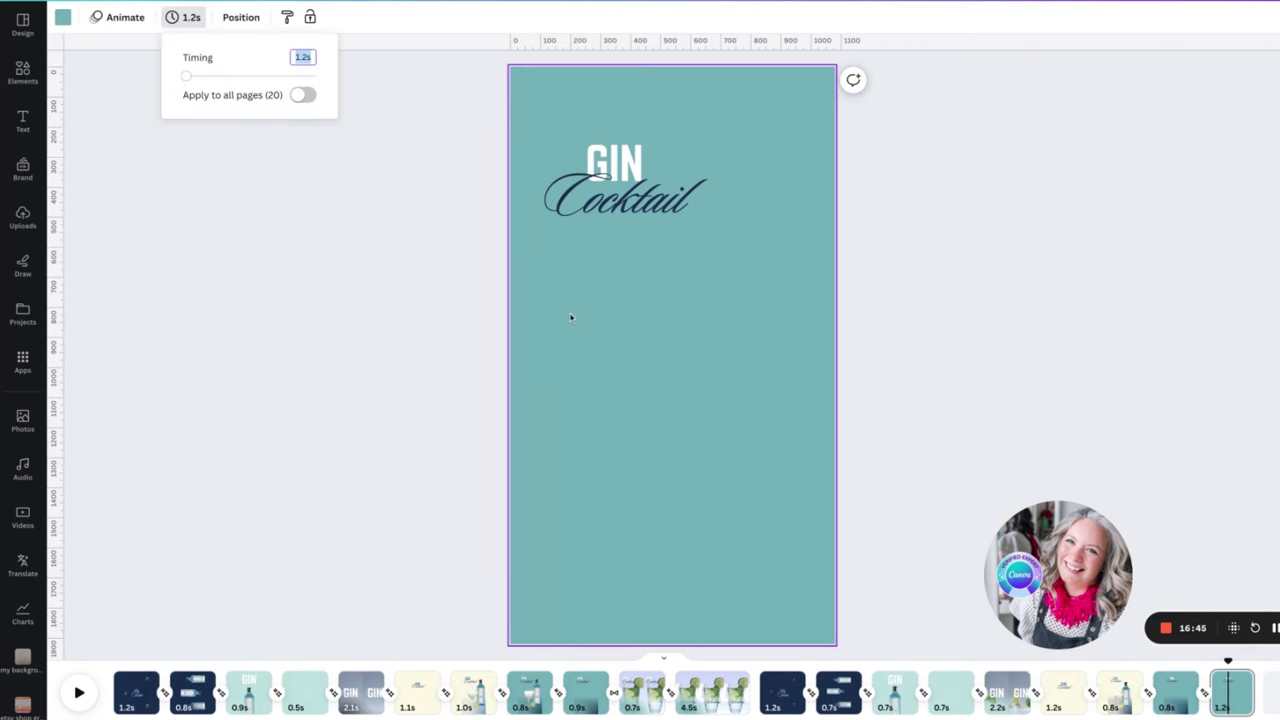
# - Fill the last page with the recently used 16-second lime drink video, behind the "GIN" and "Cocktail" texts
pyautogui.click(571, 318)
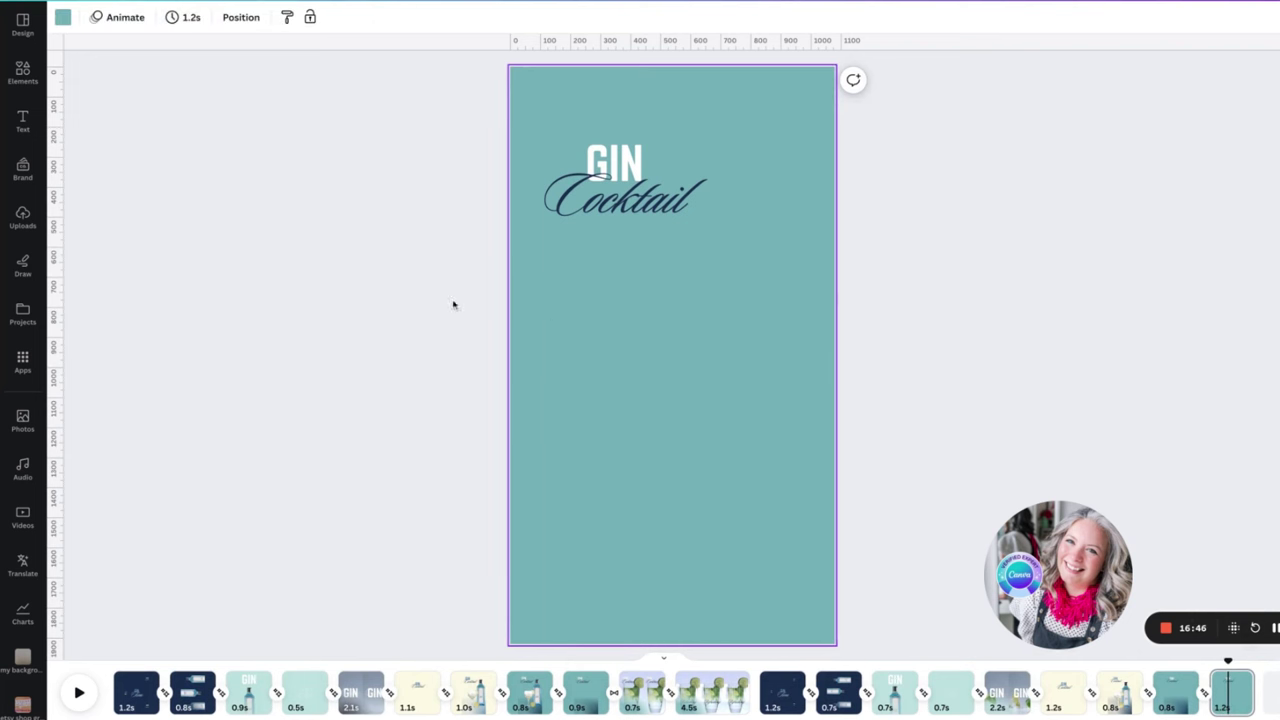
pyautogui.click(23, 517)
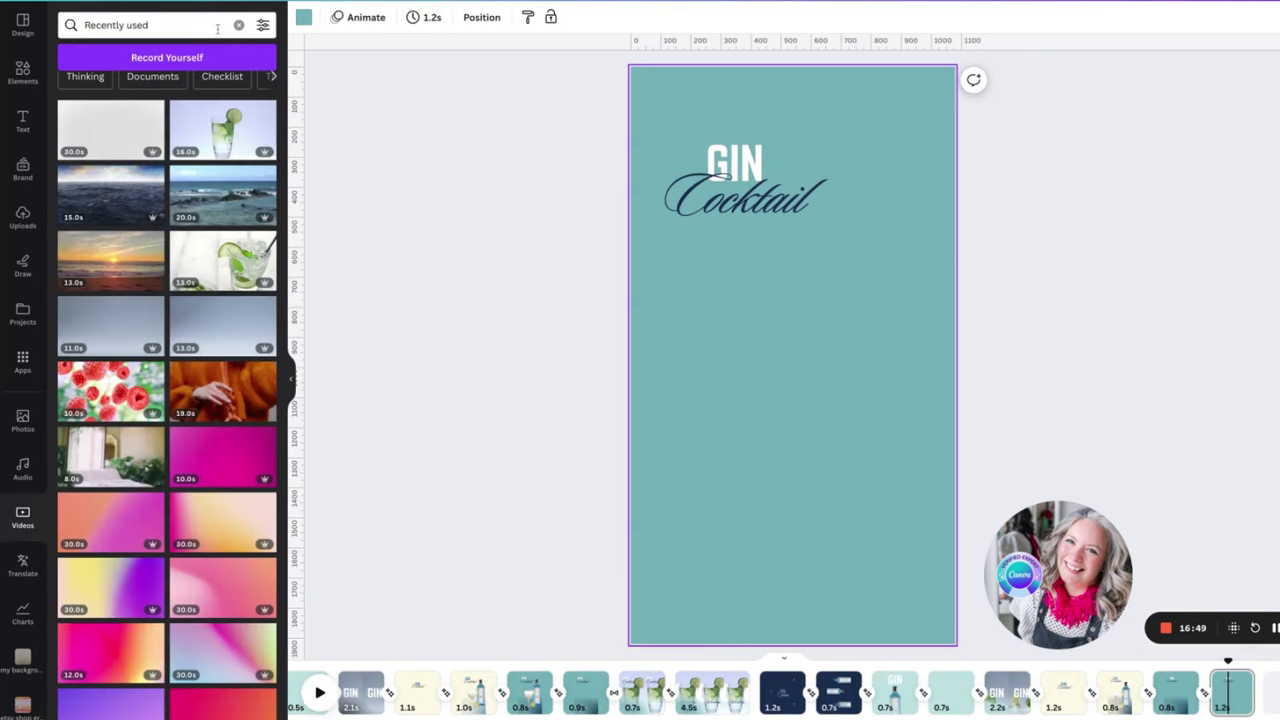
pyautogui.click(229, 131)
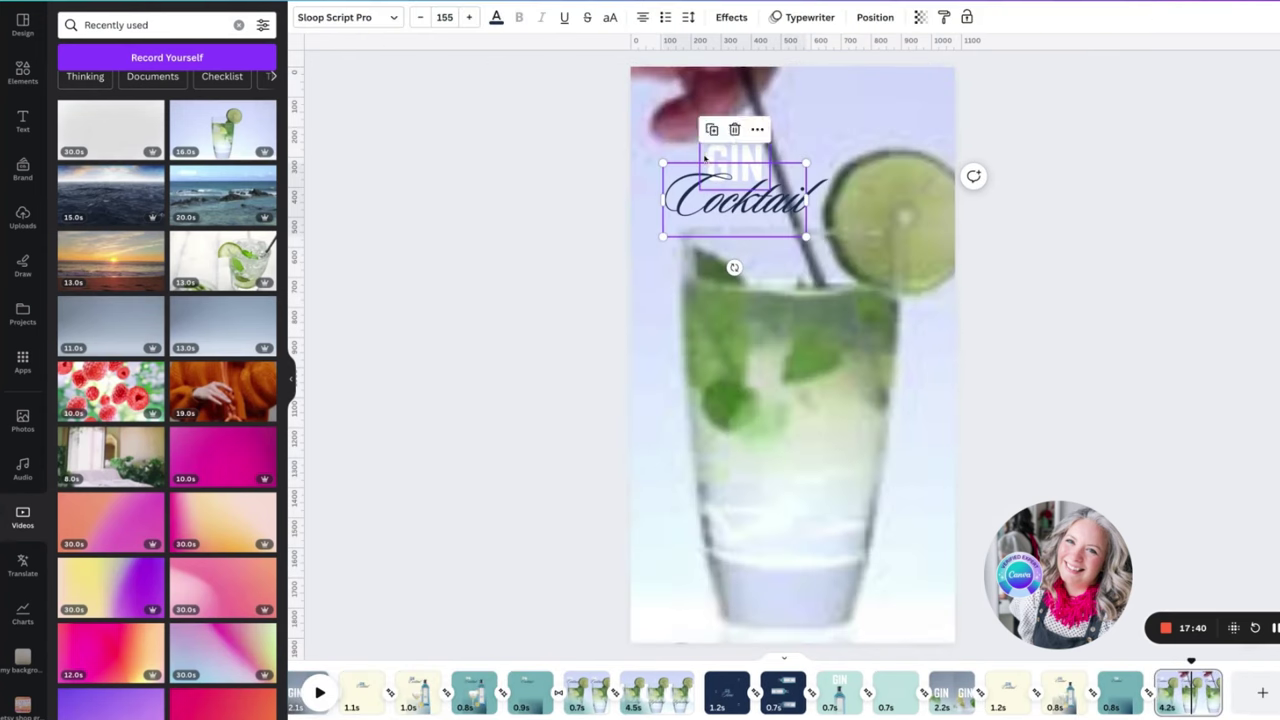
# - Apply the Fade text animation to the "GIN" and "Cocktail" texts together
pyautogui.keyDown('shift'); pyautogui.click(705, 157); pyautogui.keyUp('shift')
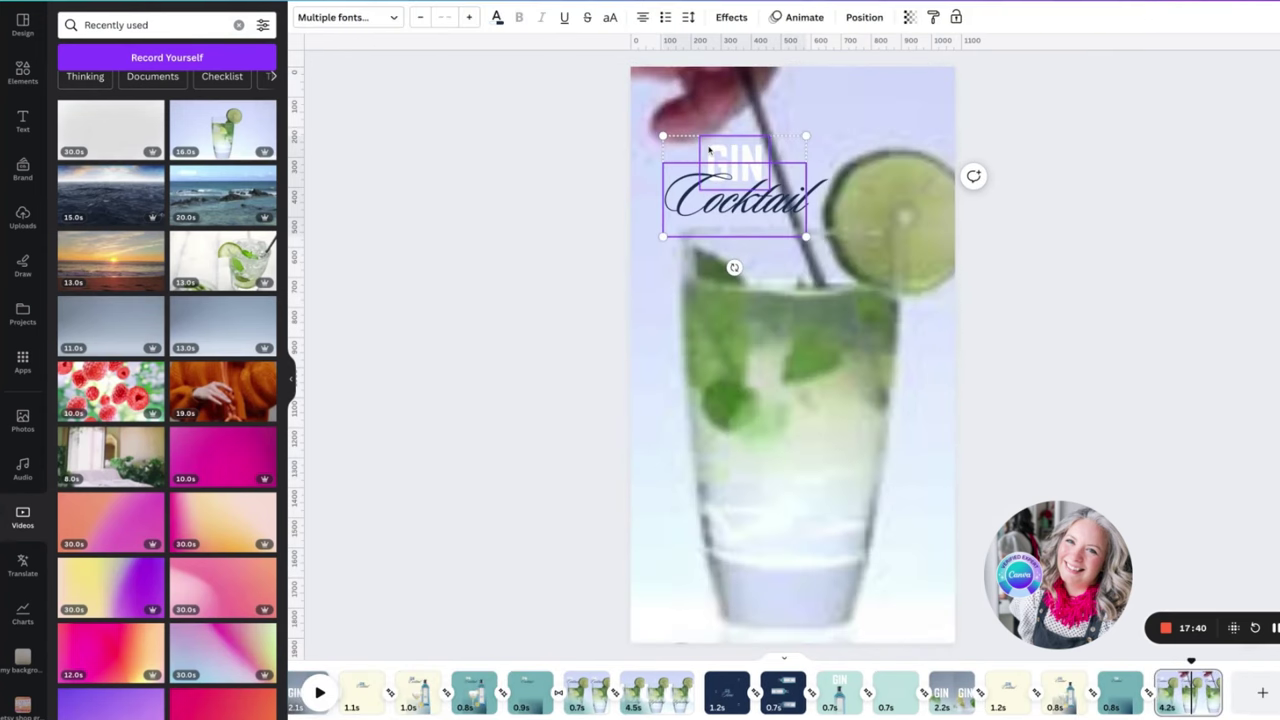
pyautogui.click(787, 18)
pyautogui.click(237, 172)
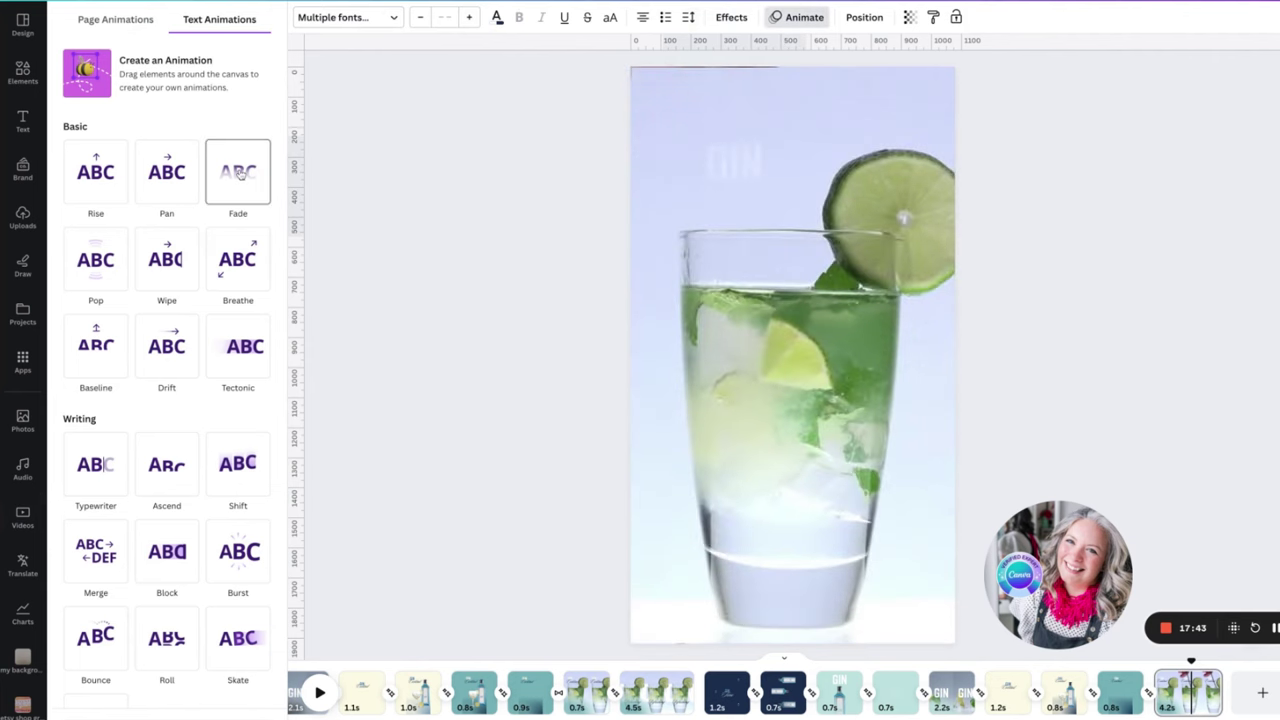
pyautogui.click(205, 285)
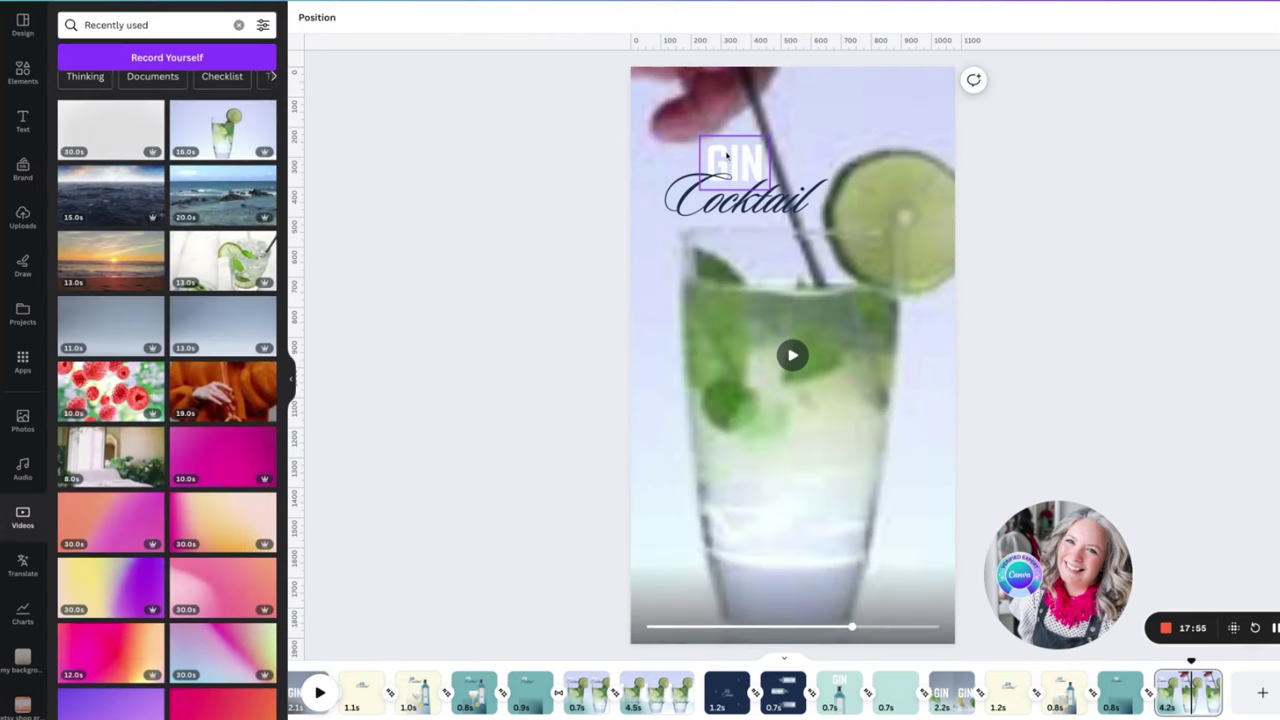
# - Duplicate the "GIN" text, enlarge the copy to about font size 243 and centre it on the drink video page
pyautogui.click(727, 155)
pyautogui.hotkey('ctrl', 'd')
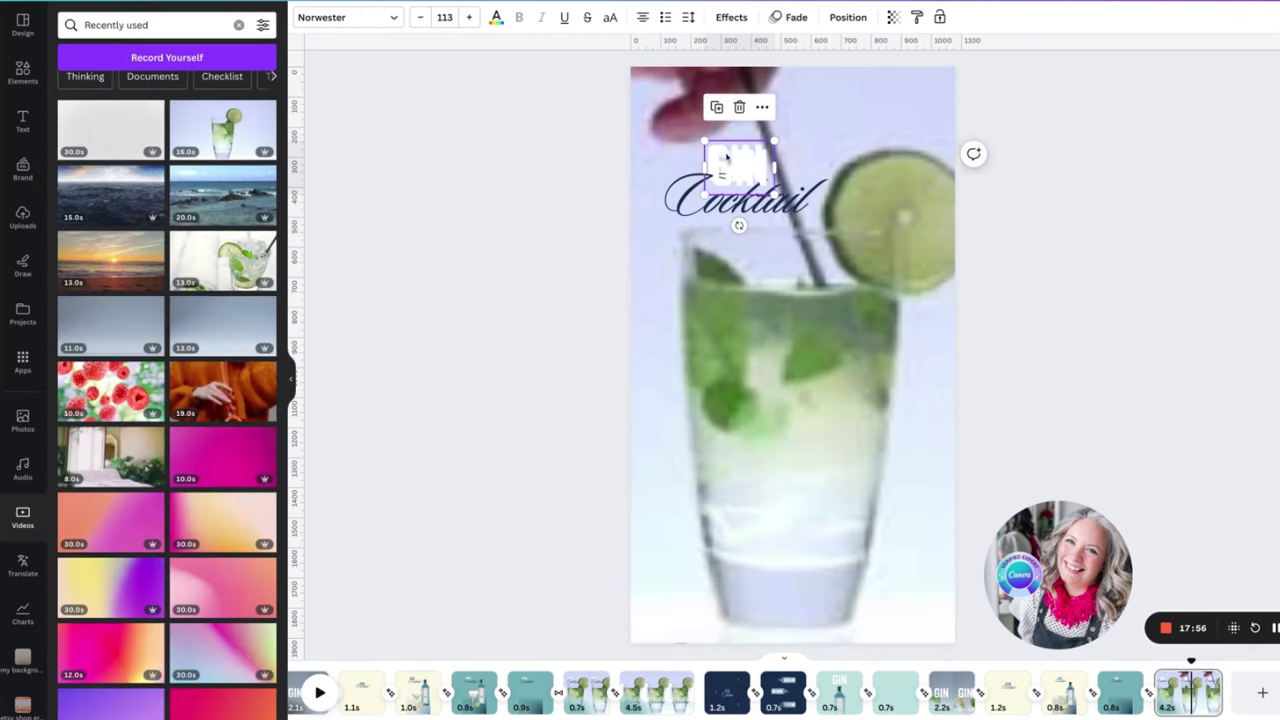
pyautogui.moveTo(732, 167); pyautogui.dragTo(689, 469)
pyautogui.moveTo(775, 428); pyautogui.dragTo(789, 385)
pyautogui.moveTo(704, 428); pyautogui.dragTo(722, 413)
pyautogui.moveTo(788, 378); pyautogui.dragTo(783, 377)
# - Give the large "GIN" text the Hollow effect with a thickness of 1
pyautogui.click(731, 17)
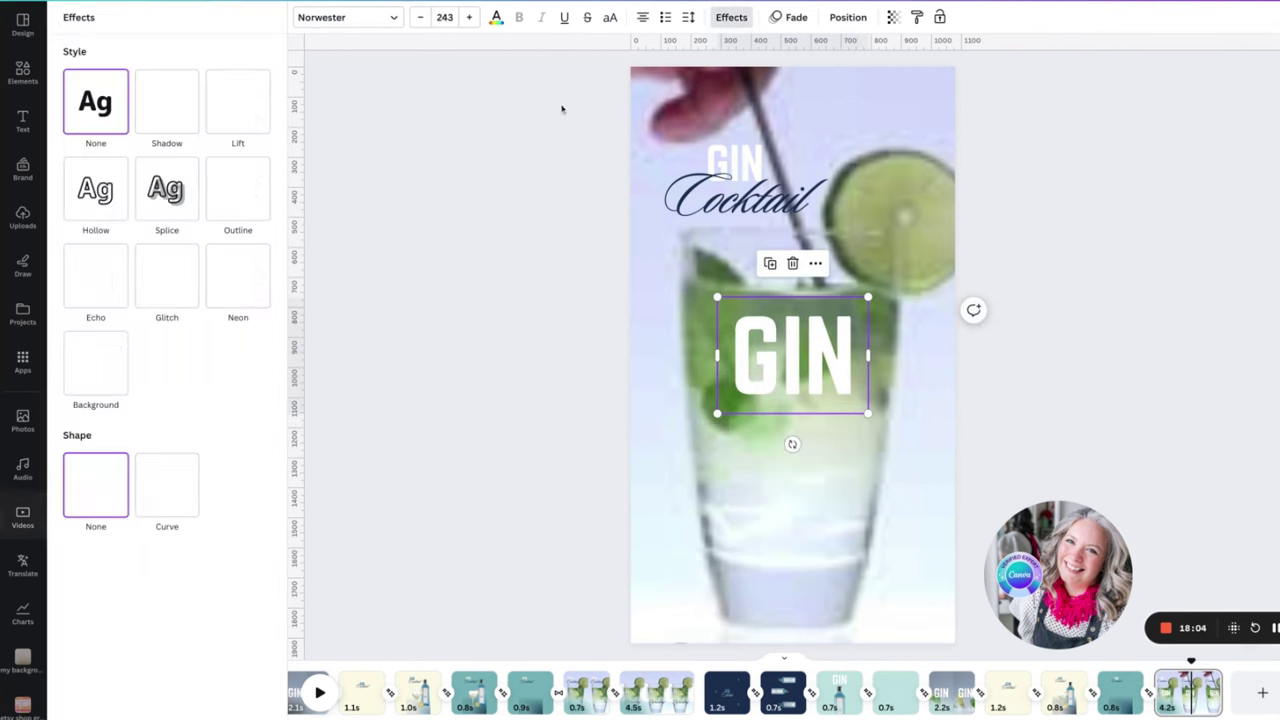
pyautogui.click(86, 219)
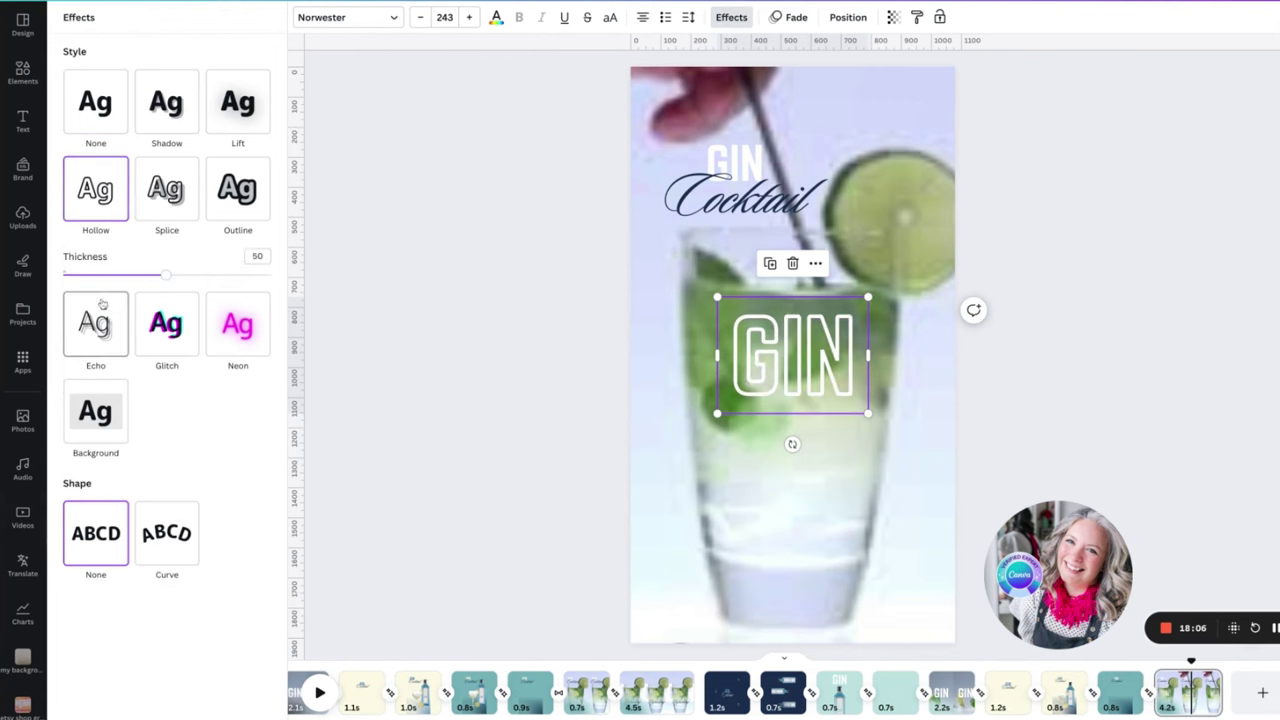
pyautogui.moveTo(167, 277); pyautogui.dragTo(63, 275)
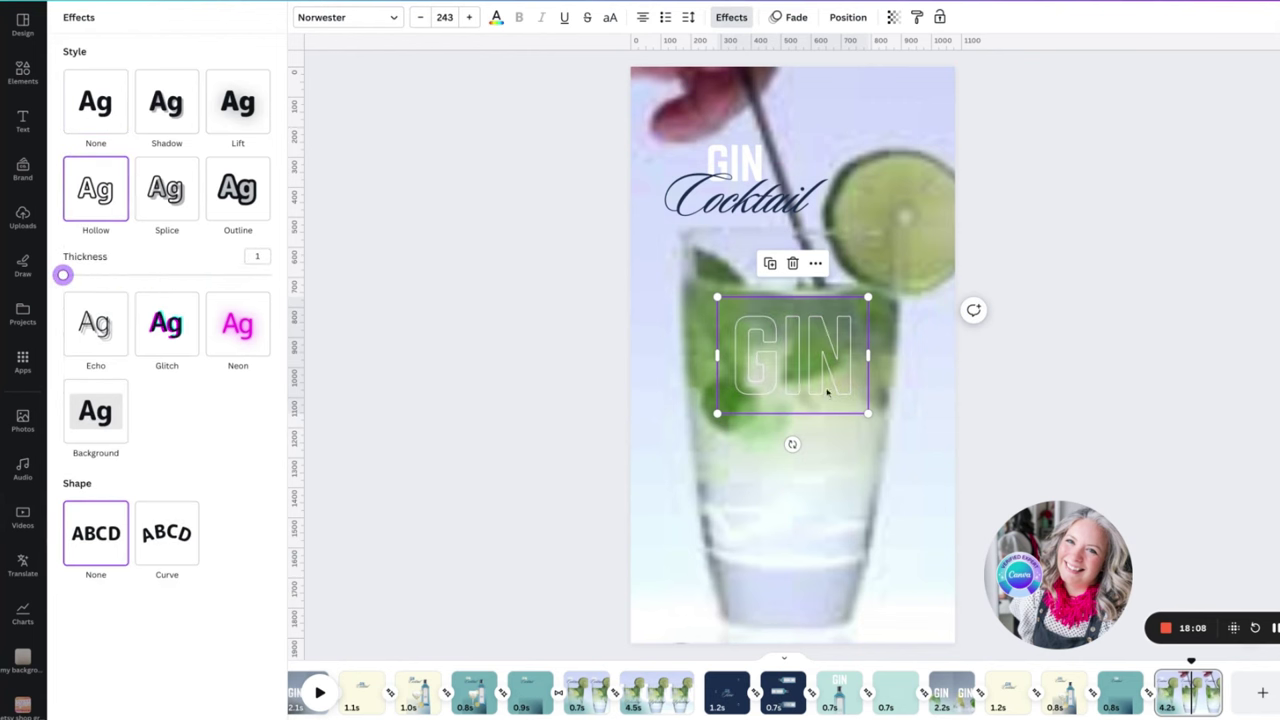
pyautogui.press('Escape')
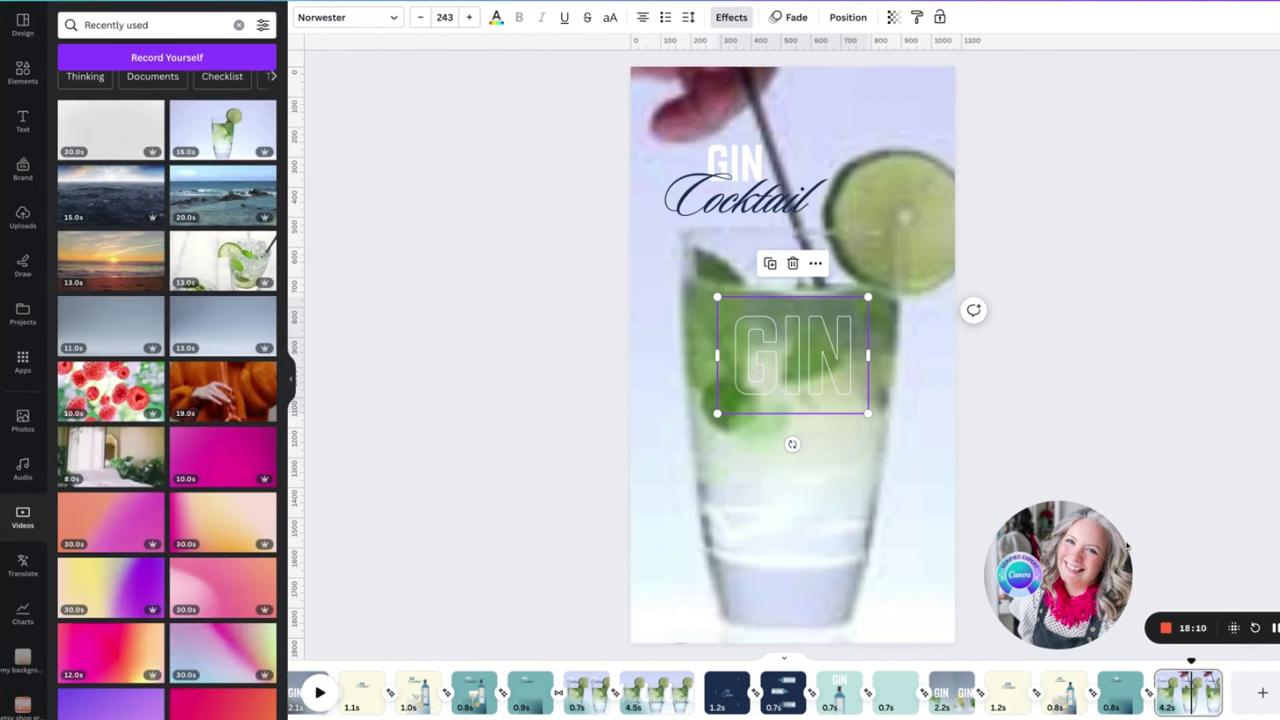
# - Show the timing of the large hollow "GIN" text and make it start slightly after the drink video page begins
pyautogui.click(1153, 665)
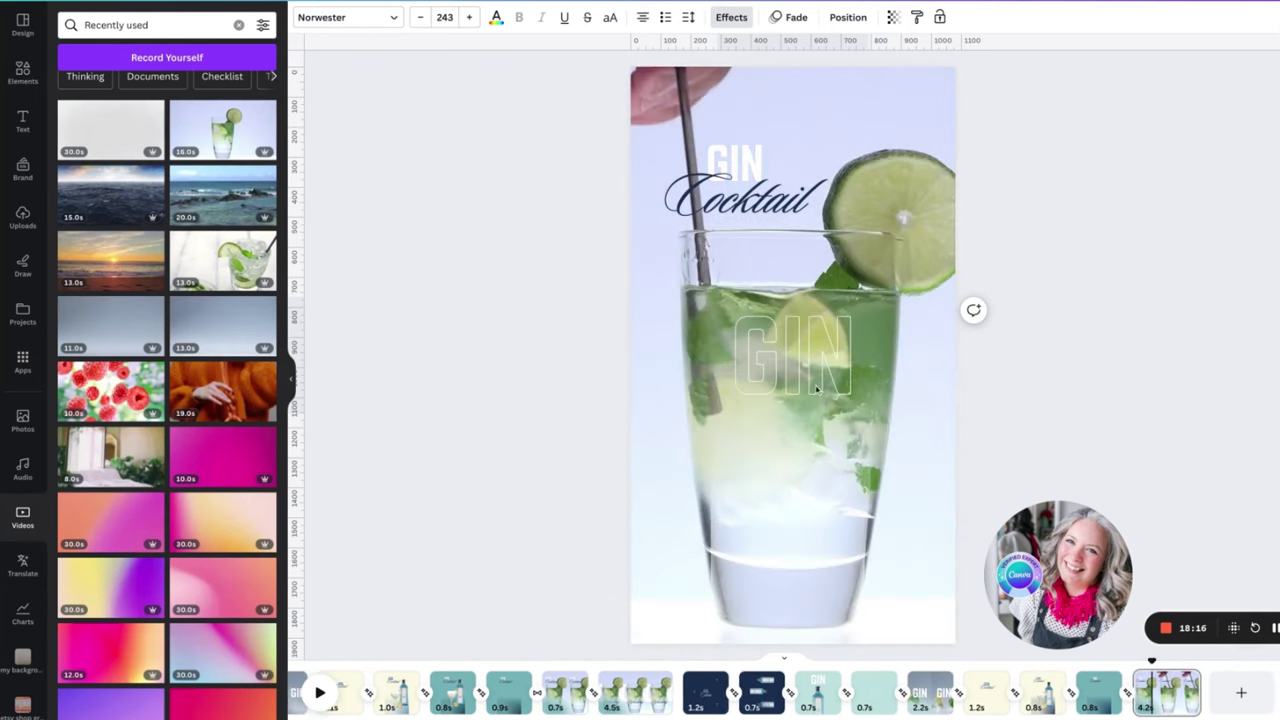
pyautogui.click(813, 372)
pyautogui.rightClick(811, 348)
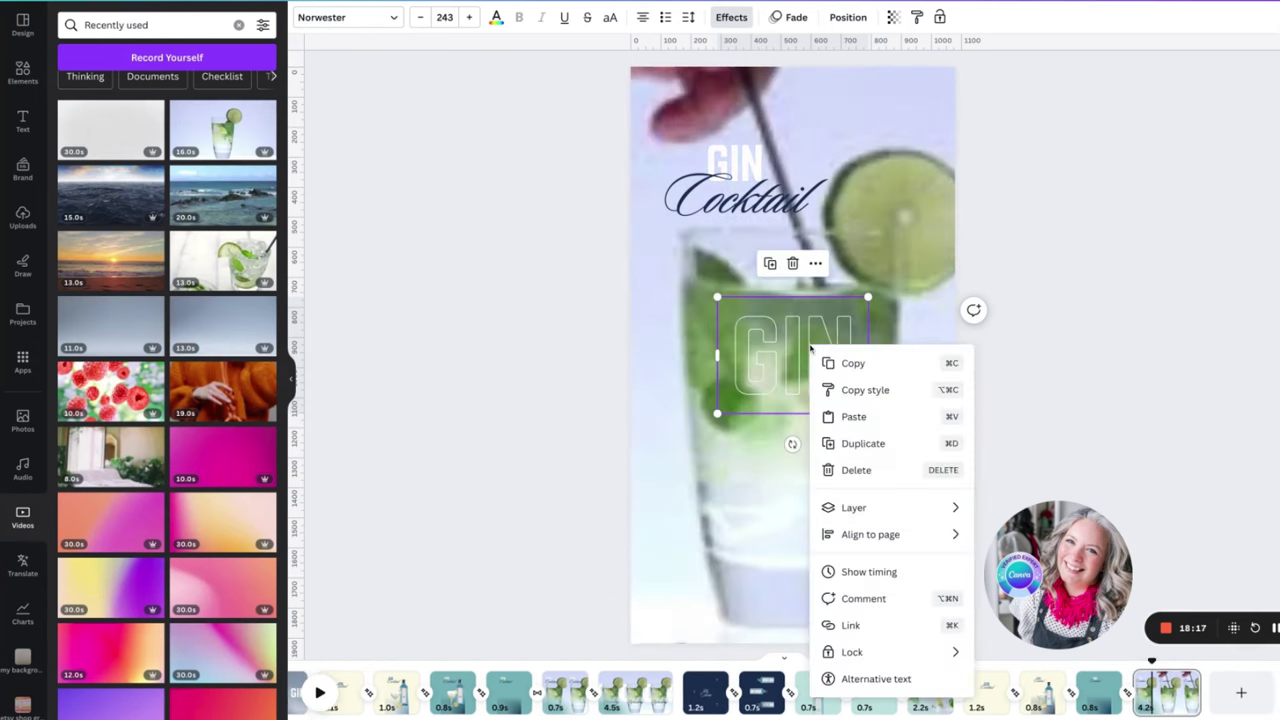
pyautogui.click(884, 571)
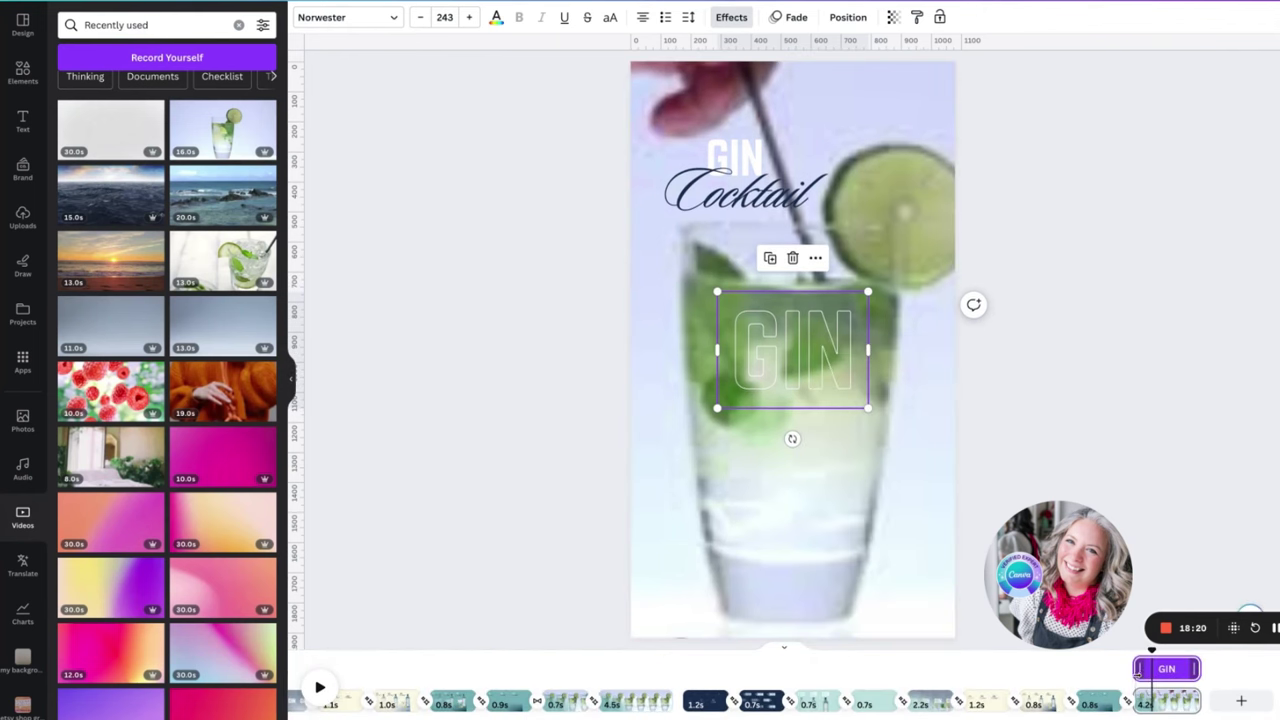
pyautogui.moveTo(1139, 669); pyautogui.dragTo(1146, 671)
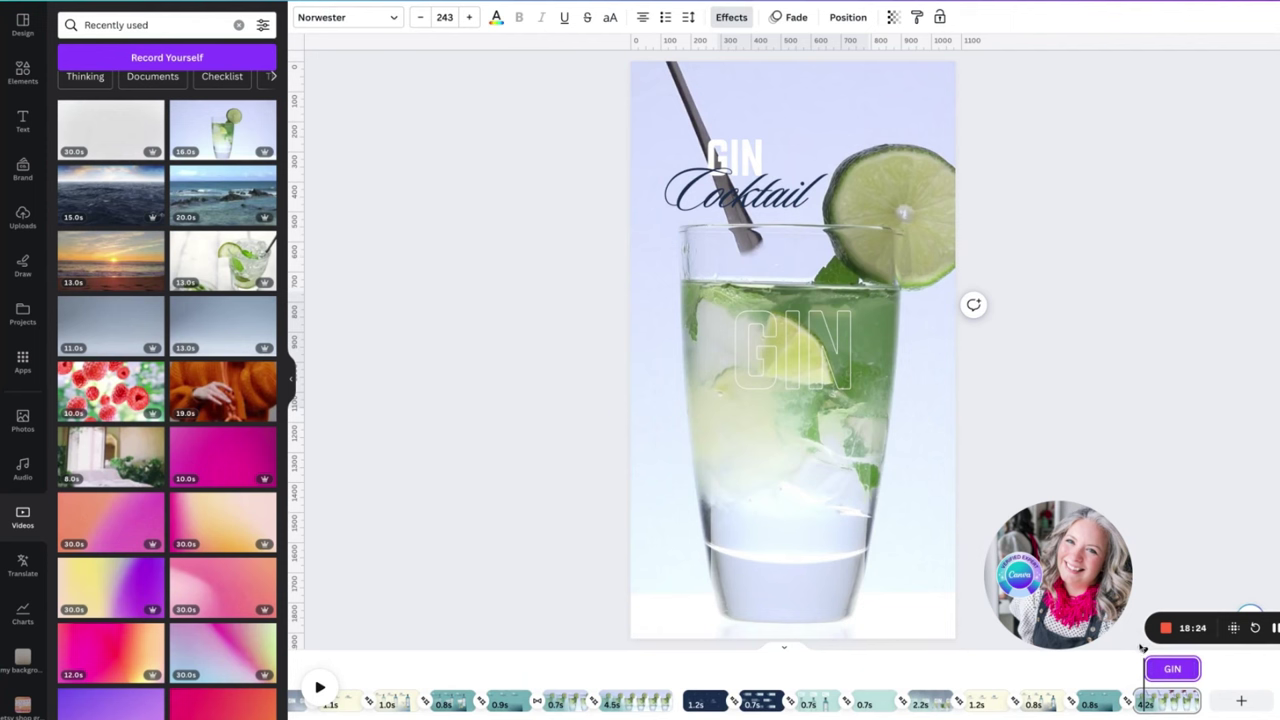
# - Set the Fade animation of the large hollow "GIN" text to play on enter only
pyautogui.click(833, 322)
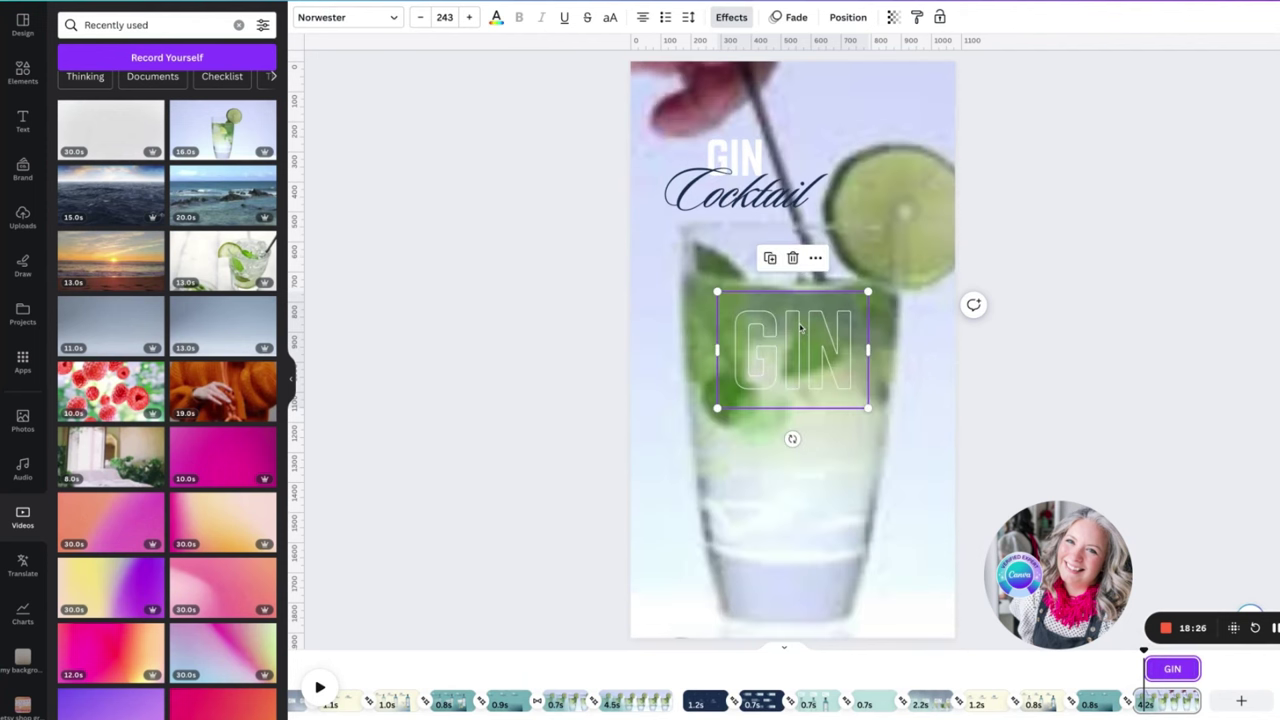
pyautogui.click(795, 18)
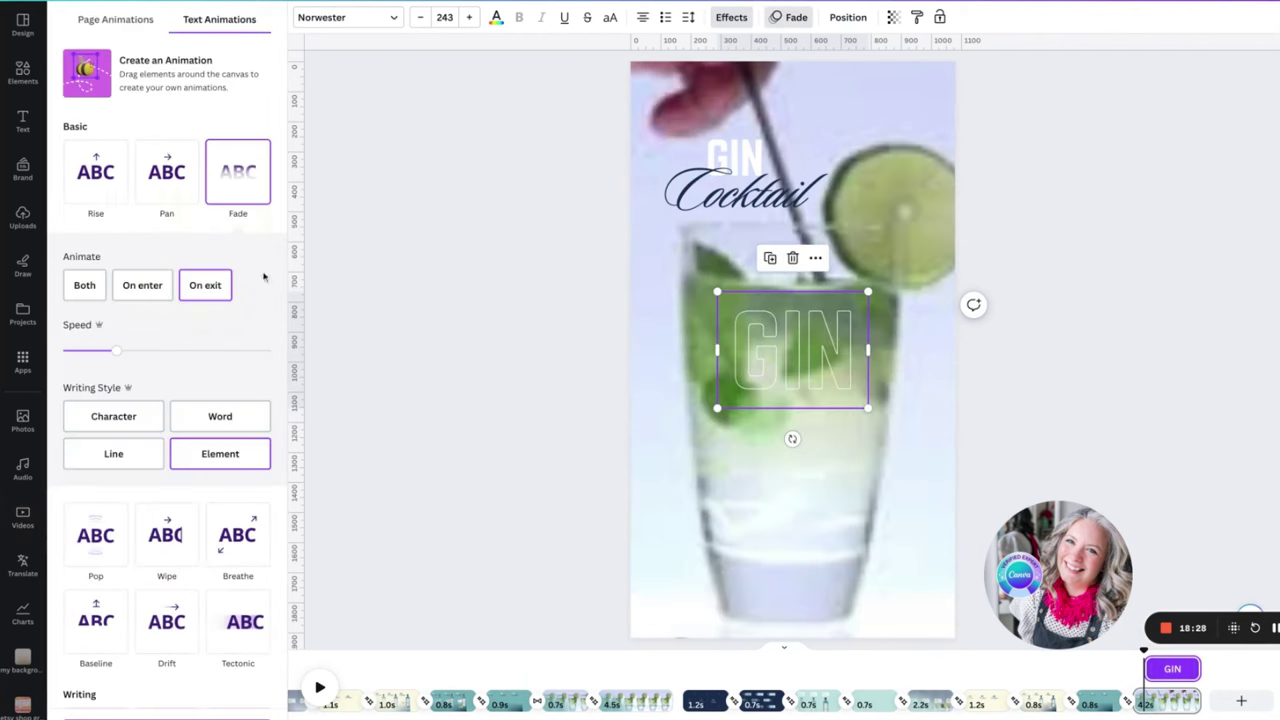
pyautogui.click(137, 286)
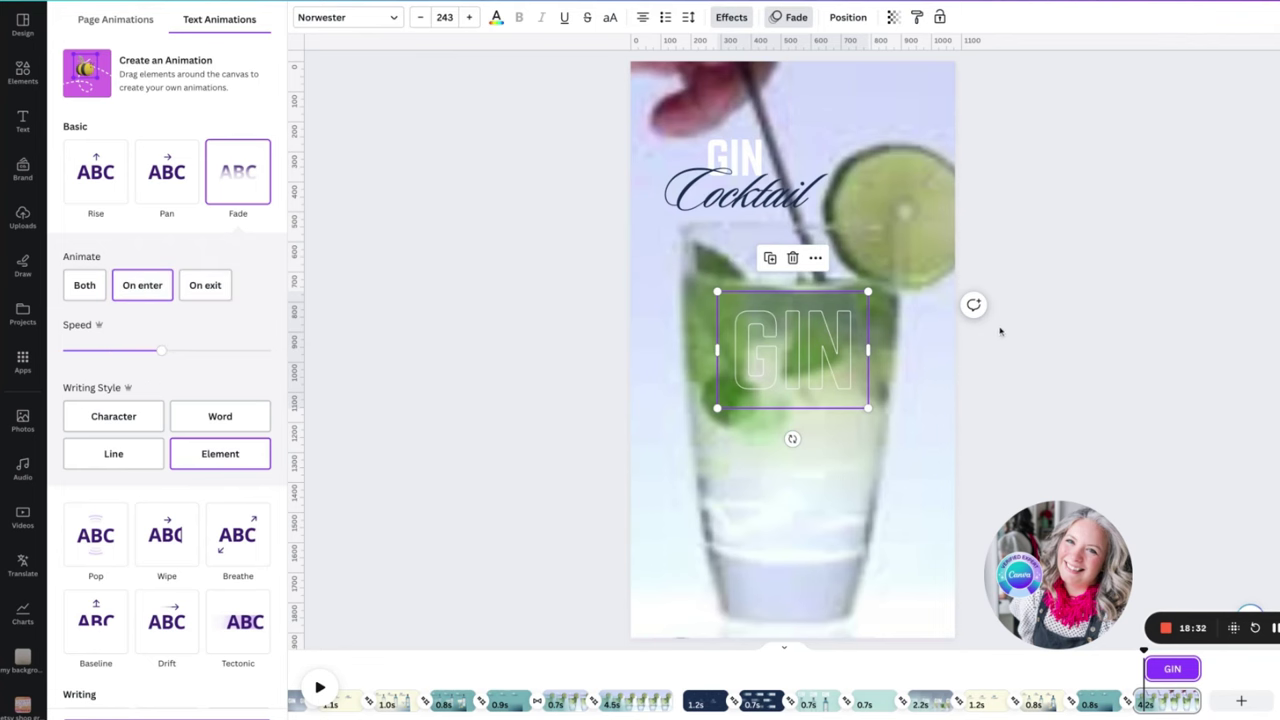
# - Duplicate the last drink video page and shorten the first of the two pages to 1.0 s
pyautogui.rightClick(1155, 460)
pyautogui.click(1161, 479)
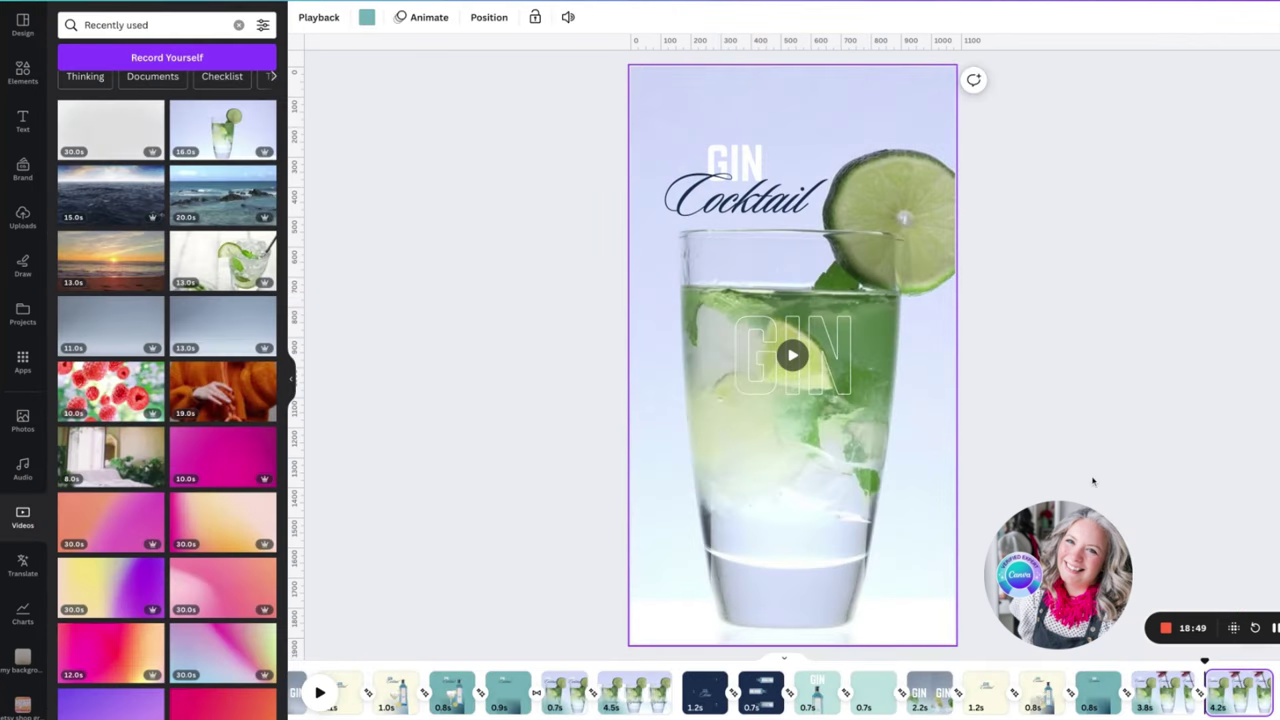
pyautogui.click(1183, 708)
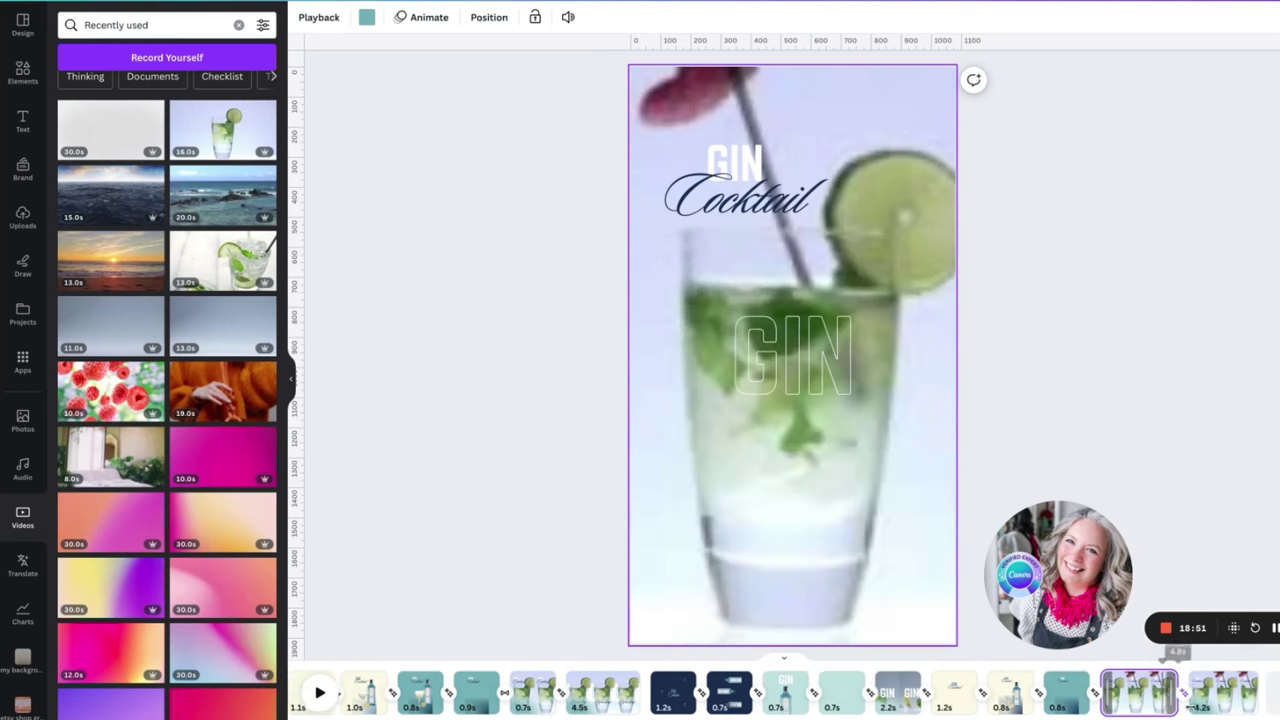
pyautogui.moveTo(1165, 692); pyautogui.dragTo(1100, 692)
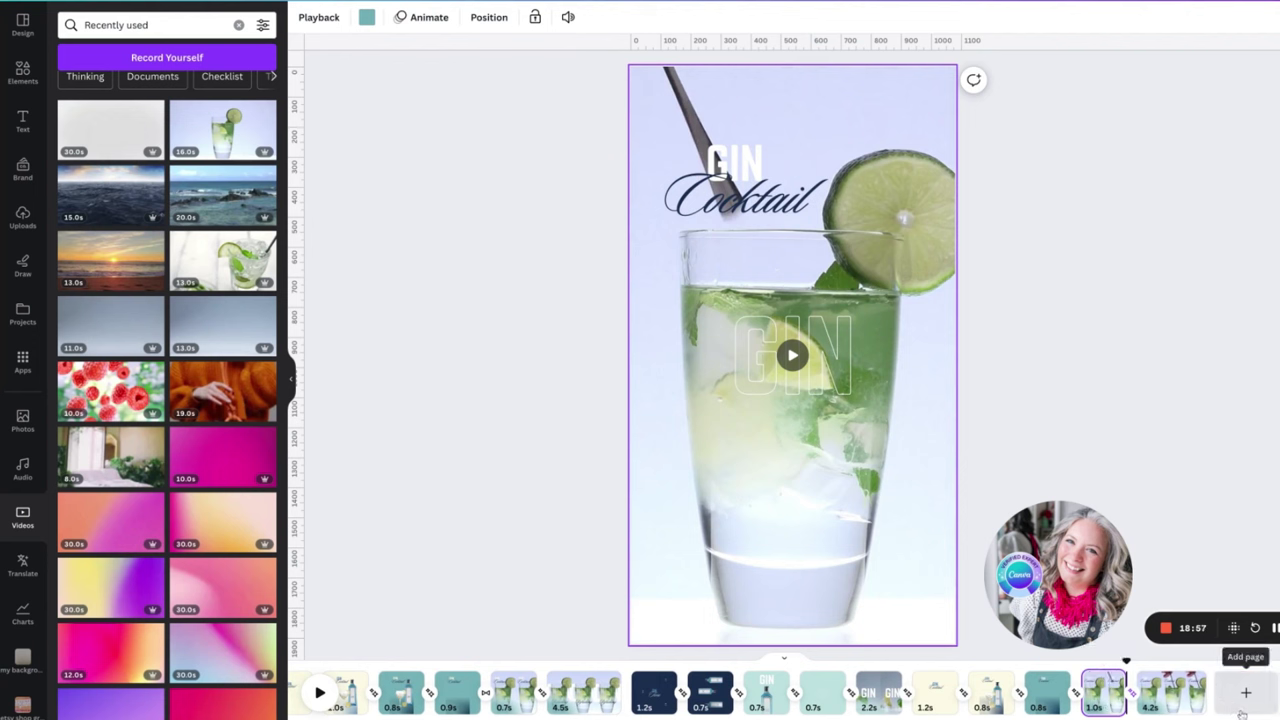
# - Trim the start of the drink video on the last page so the clip lasts 3.7 s
pyautogui.click(1172, 702)
pyautogui.click(937, 488)
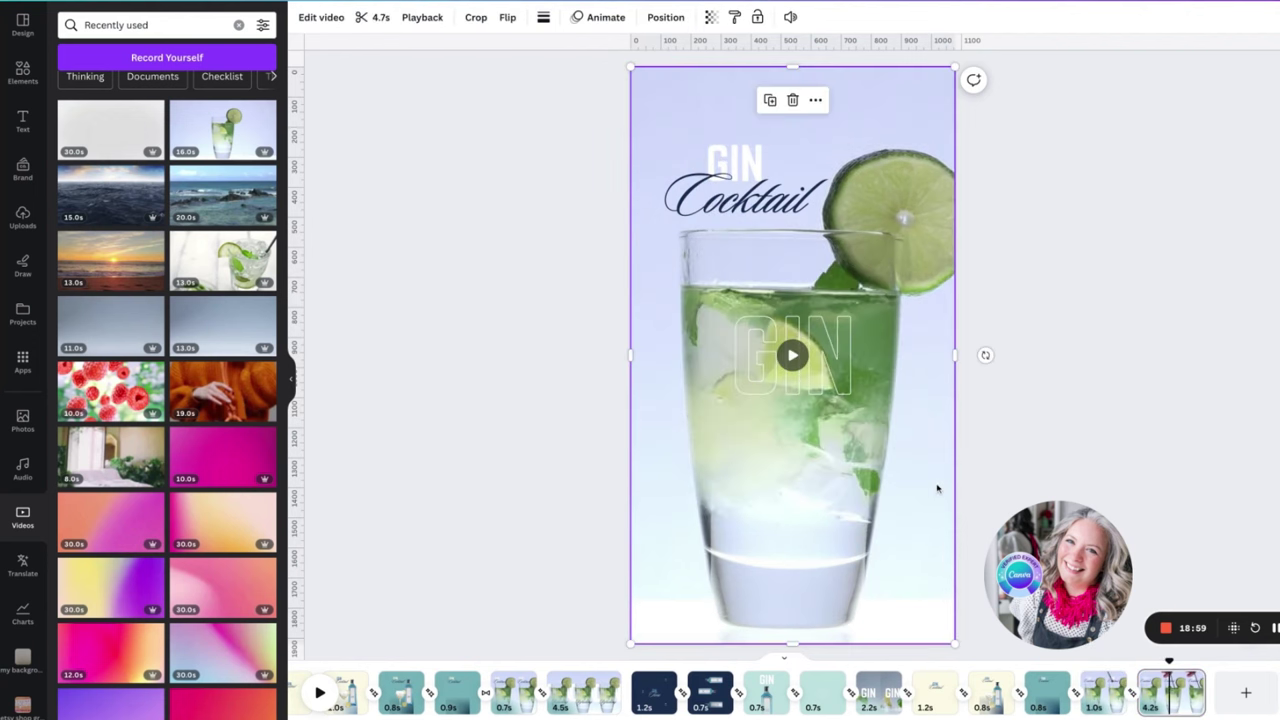
pyautogui.click(373, 20)
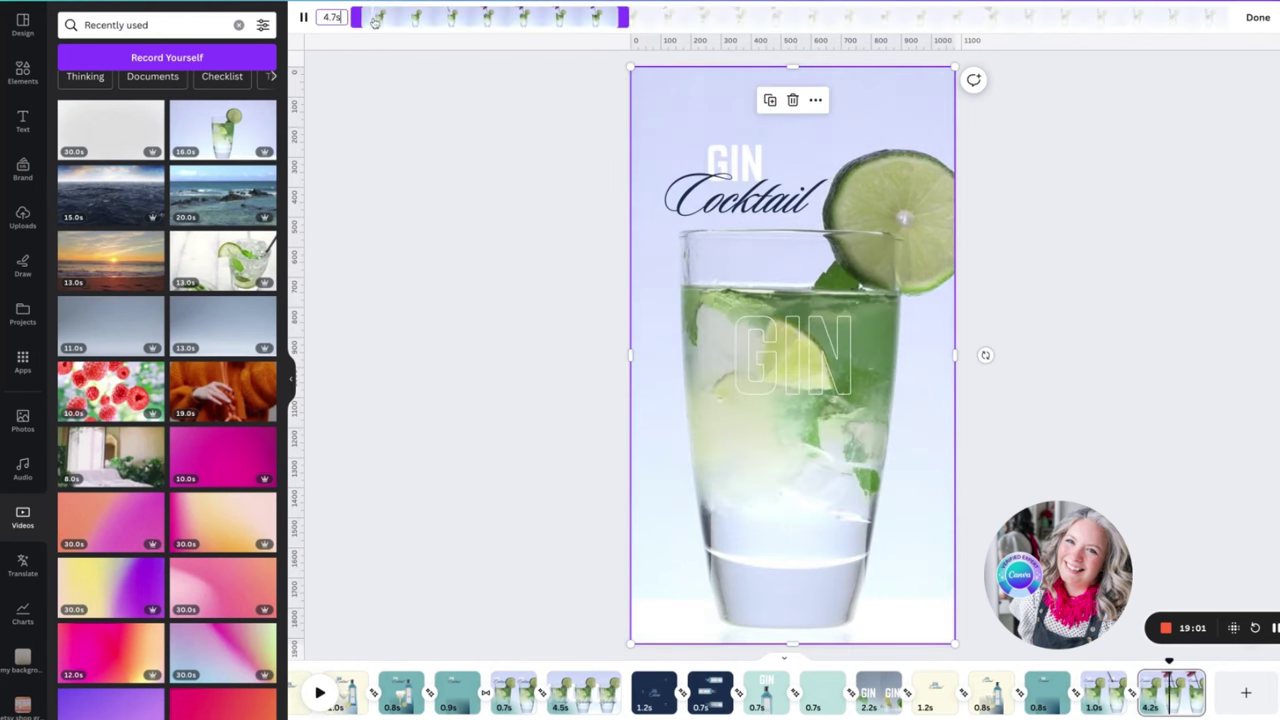
pyautogui.moveTo(355, 18); pyautogui.dragTo(361, 19)
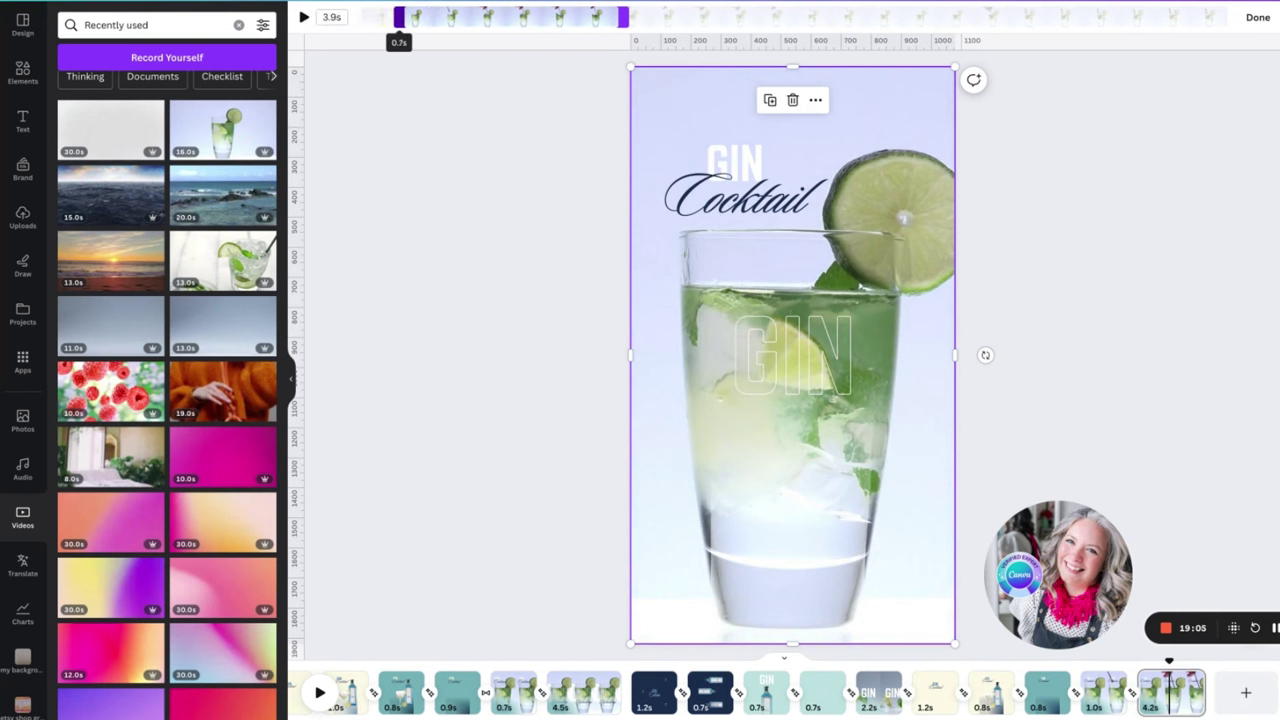
pyautogui.moveTo(402, 17); pyautogui.dragTo(405, 17)
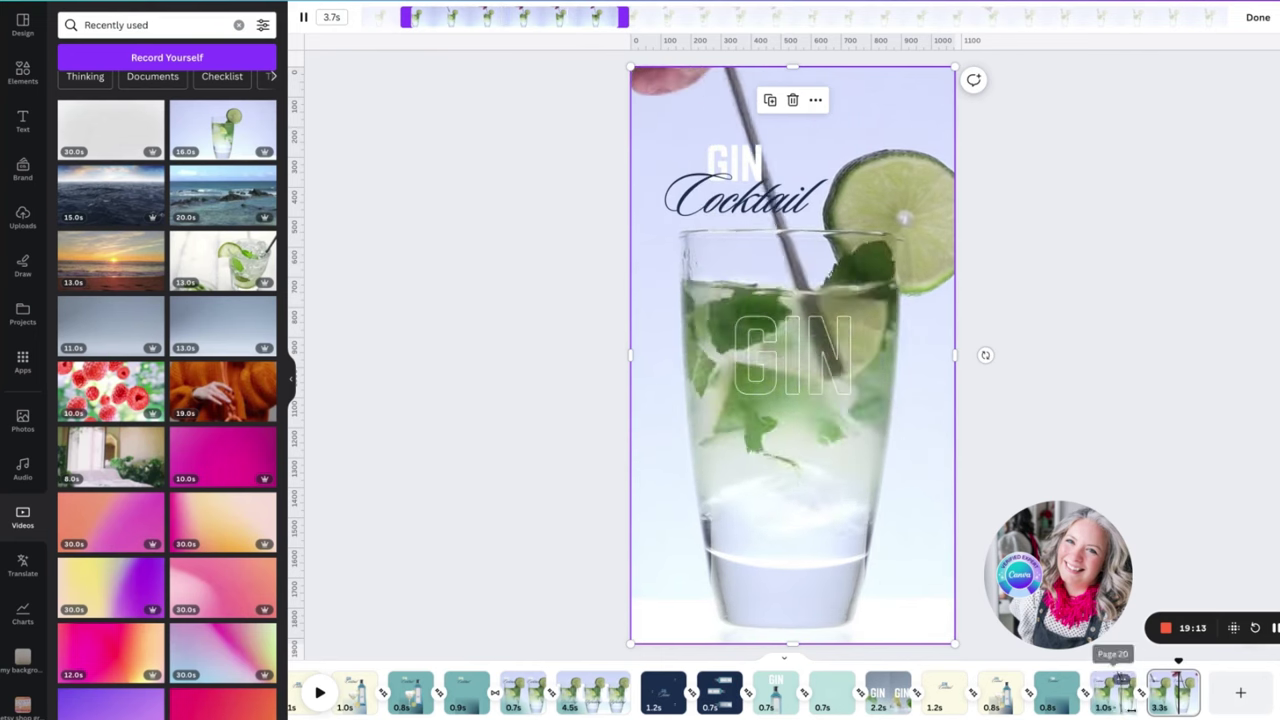
# - Show the timing of the drink video on the 1.0 s page and shorten its clip to 0.7 s
pyautogui.rightClick(716, 150)
pyautogui.click(923, 523)
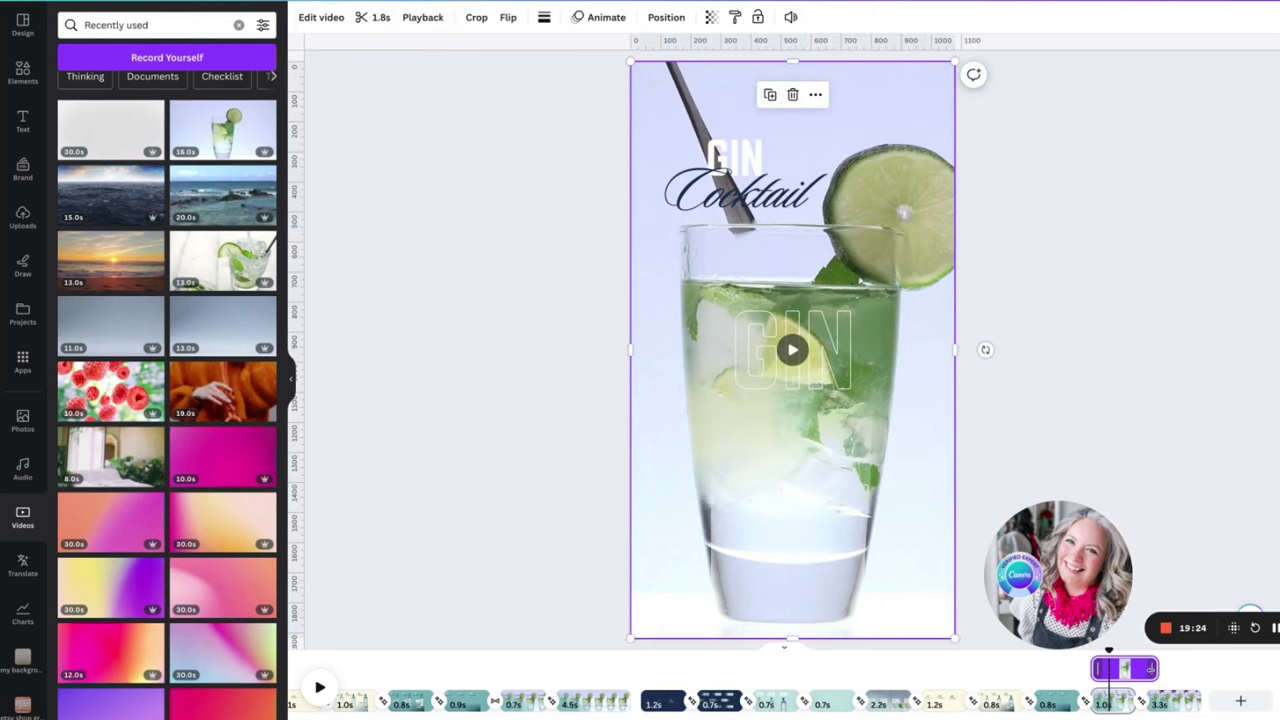
pyautogui.moveTo(1153, 668); pyautogui.dragTo(1119, 668)
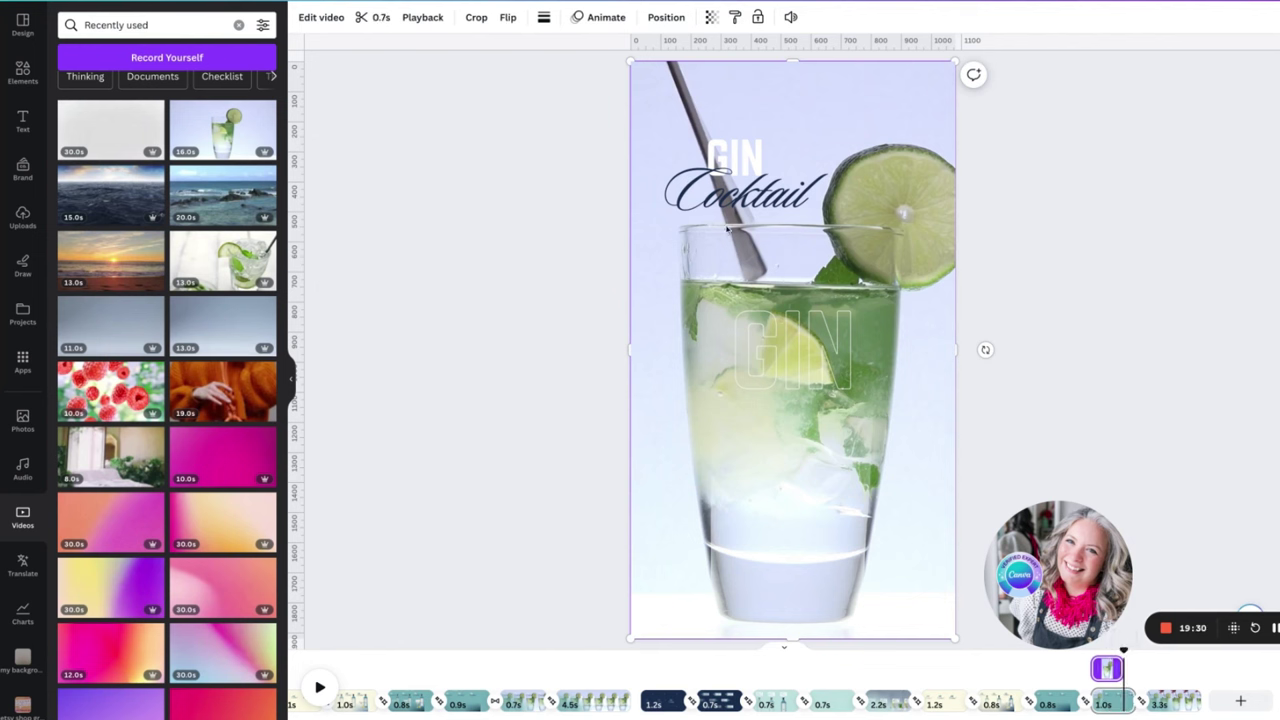
# - On the last page, end the small "GIN" text before the page ends and start the large hollow "GIN" slightly later
pyautogui.click(745, 174)
pyautogui.click(735, 152)
pyautogui.moveTo(1198, 668); pyautogui.dragTo(1183, 668)
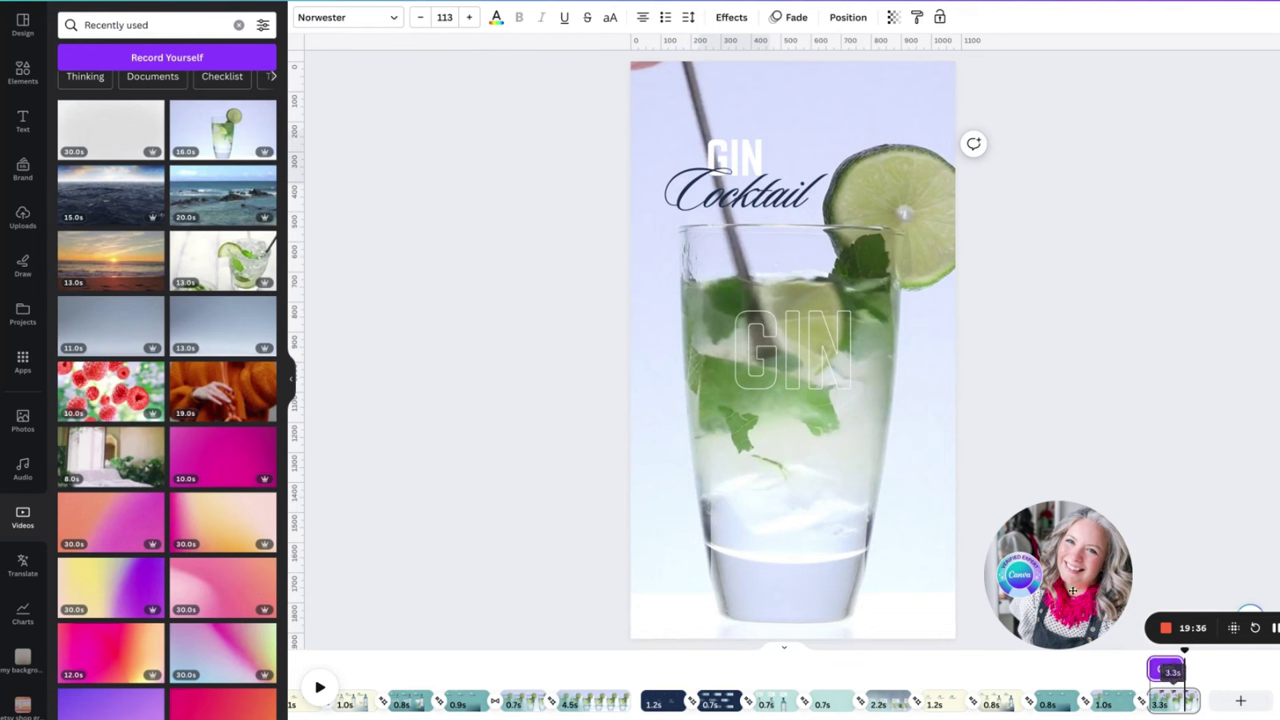
pyautogui.click(1168, 668)
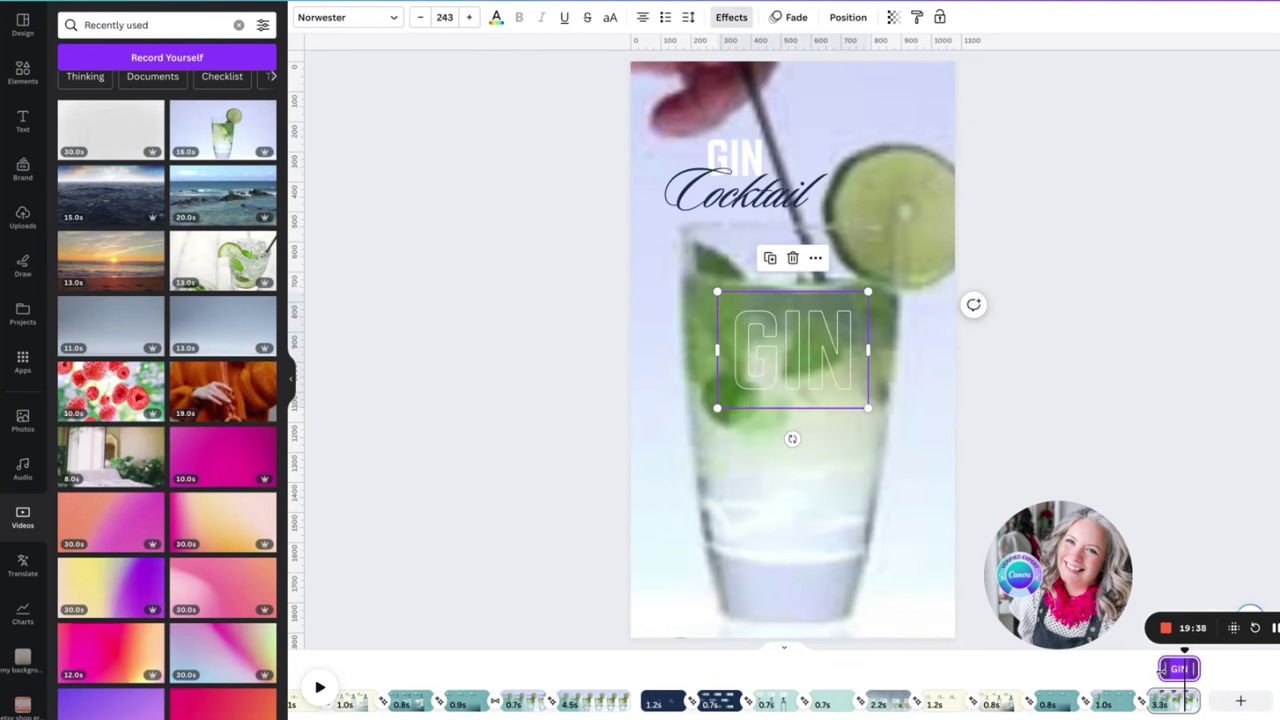
pyautogui.moveTo(1161, 669); pyautogui.dragTo(1165, 670)
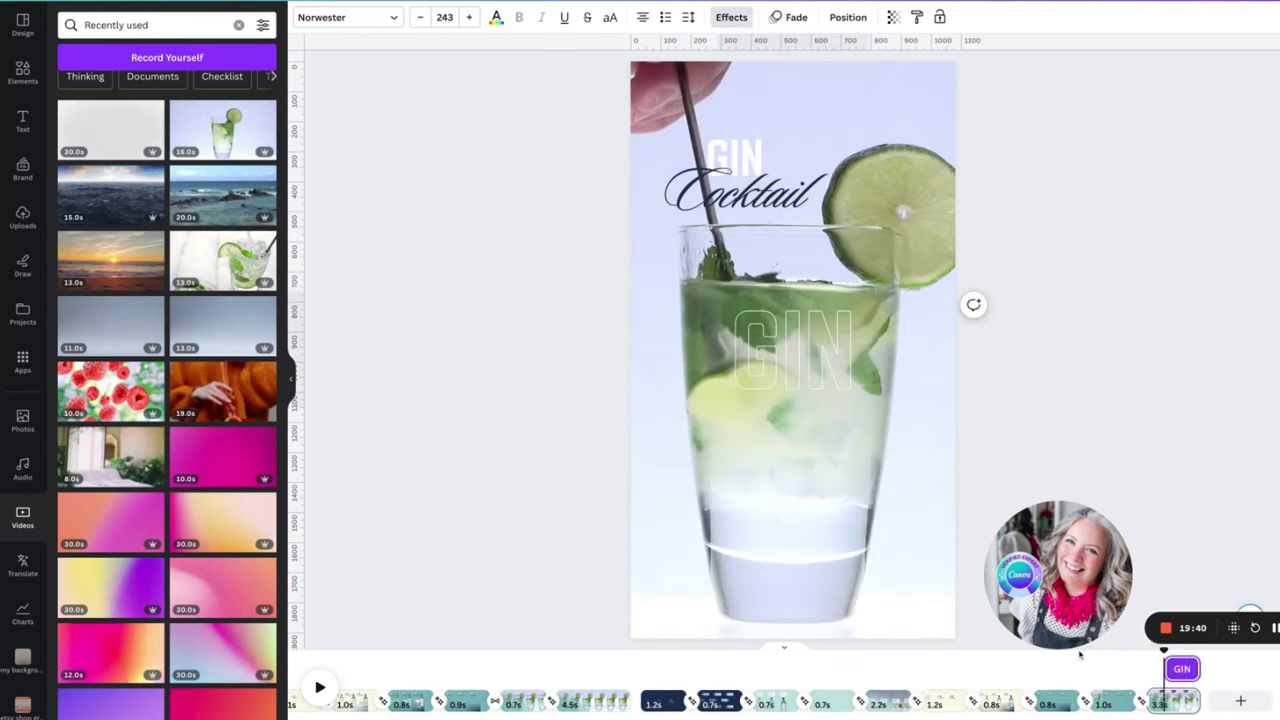
pyautogui.click(1174, 668)
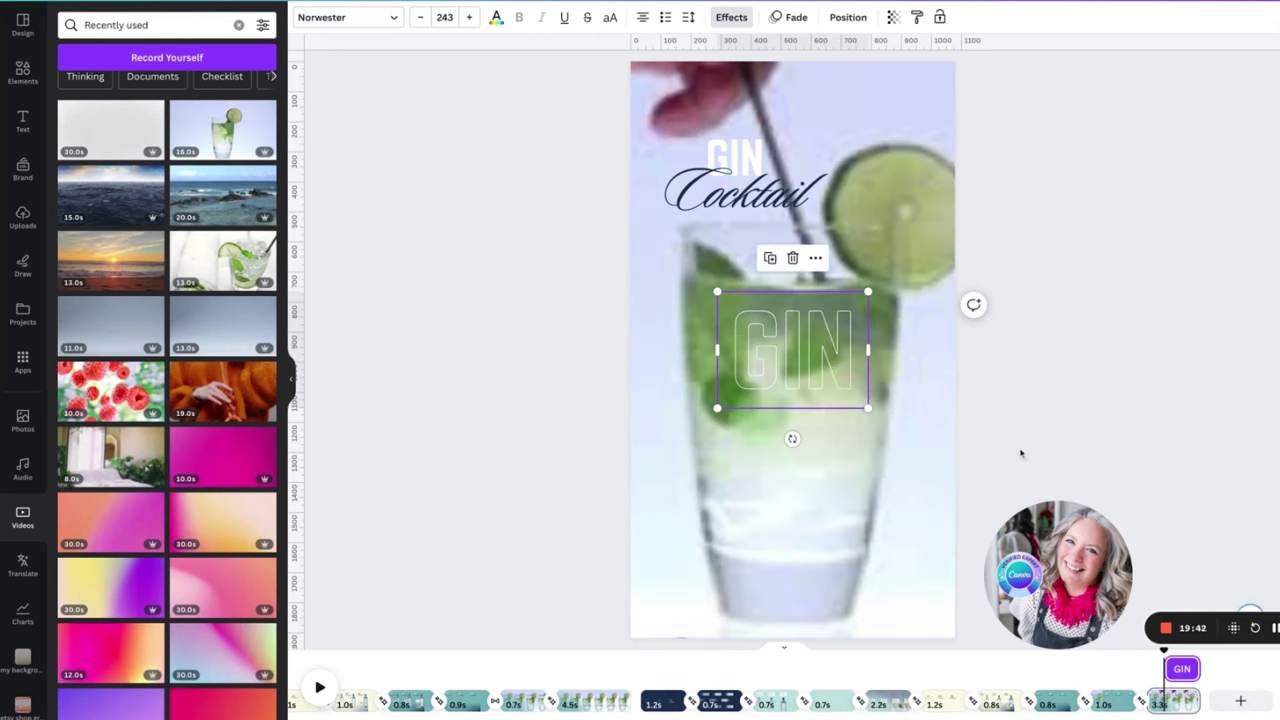
pyautogui.click(818, 511)
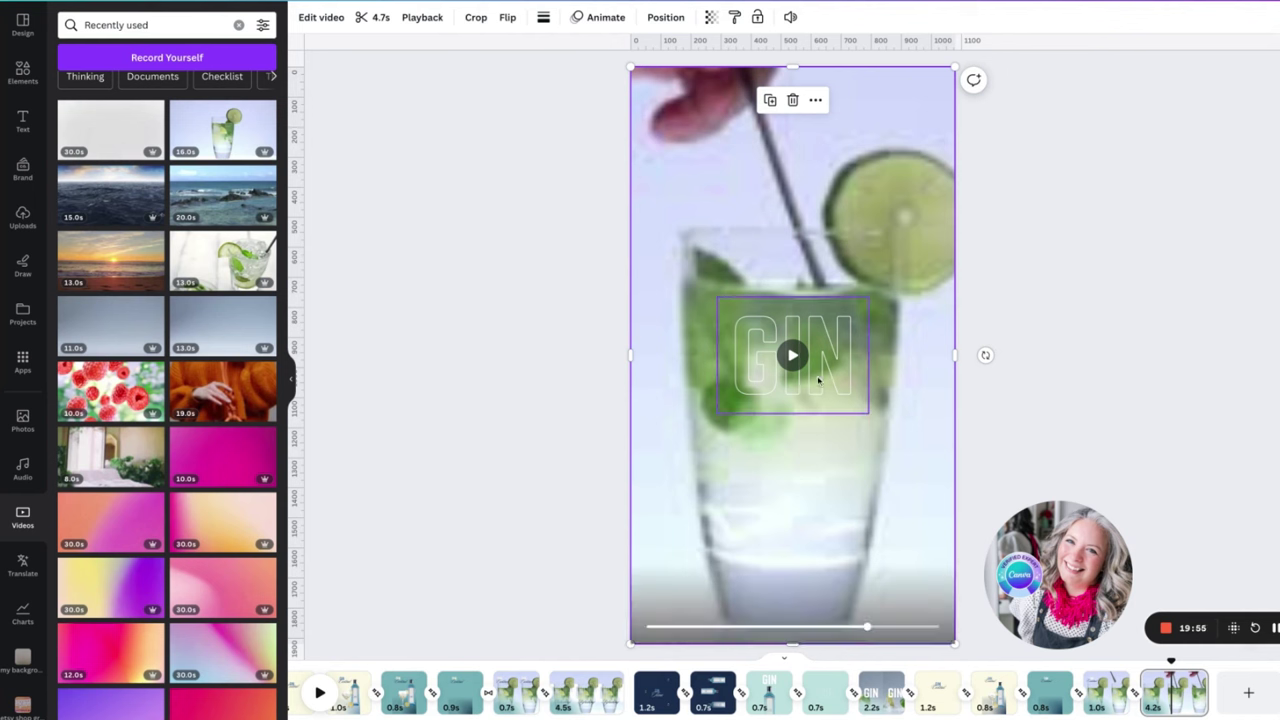
# - Enlarge the hollow "GIN" text on the last page to font size 700, centred and running past both page edges
pyautogui.click(748, 404)
pyautogui.moveTo(716, 413); pyautogui.dragTo(563, 534)
pyautogui.moveTo(868, 297); pyautogui.dragTo(997, 197)
pyautogui.moveTo(836, 382); pyautogui.dragTo(845, 372)
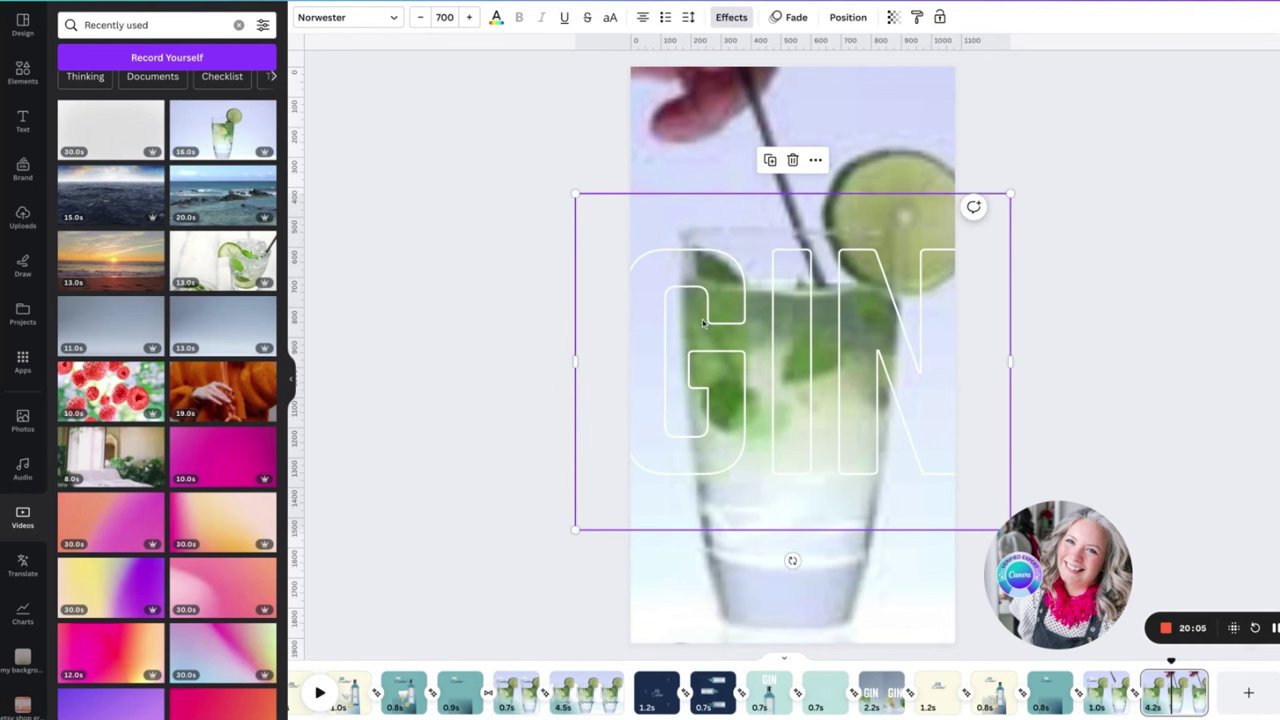
# - Duplicate the size 700 hollow "GIN" exactly over the original and set the copy's effect style to None
pyautogui.hotkey('ctrl', 'd')
pyautogui.moveTo(705, 322); pyautogui.dragTo(700, 317)
pyautogui.click(731, 17)
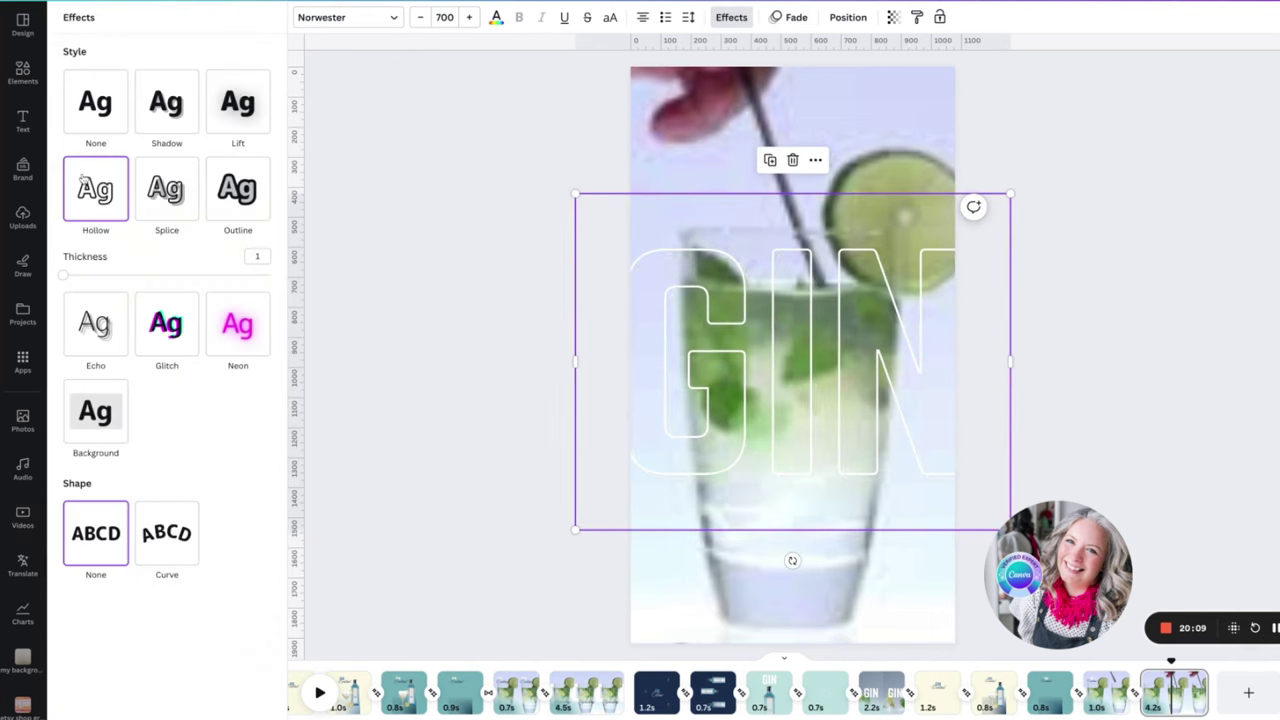
pyautogui.click(100, 118)
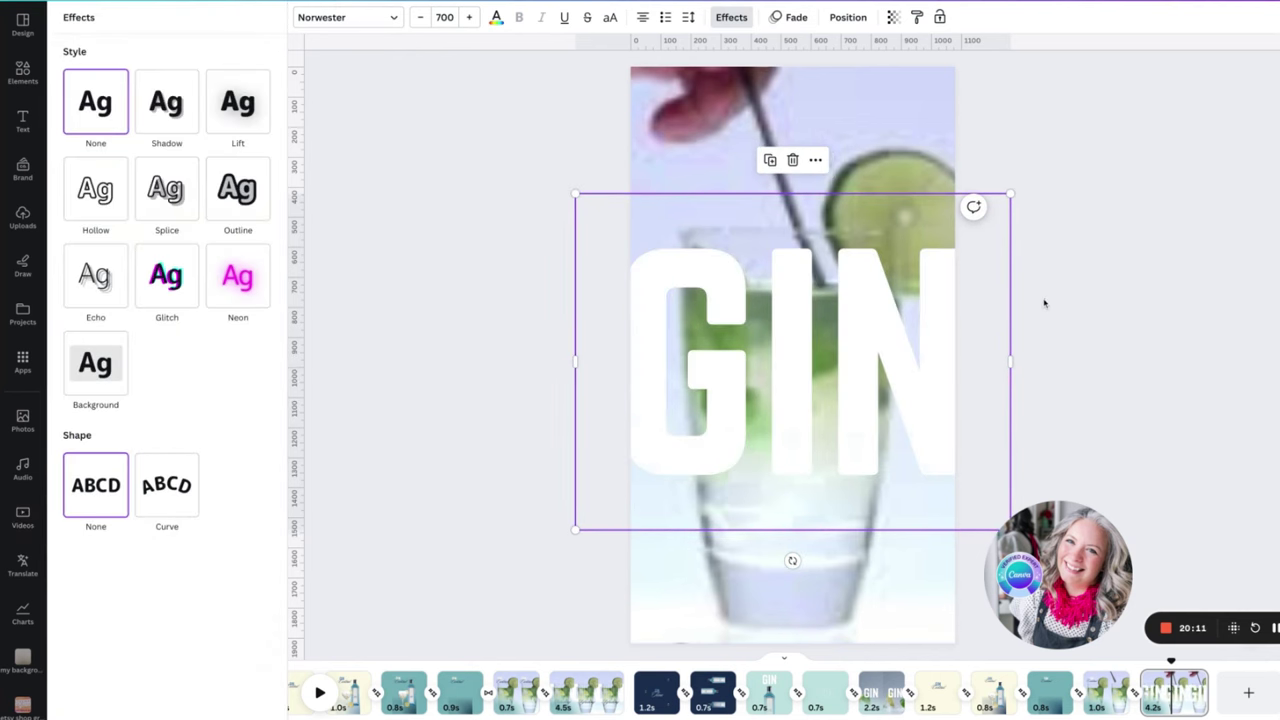
pyautogui.click(1040, 306)
# - Duplicate the last page's drink video in front of the "GIN" texts and apply Background Remover to the copy
pyautogui.click(874, 134)
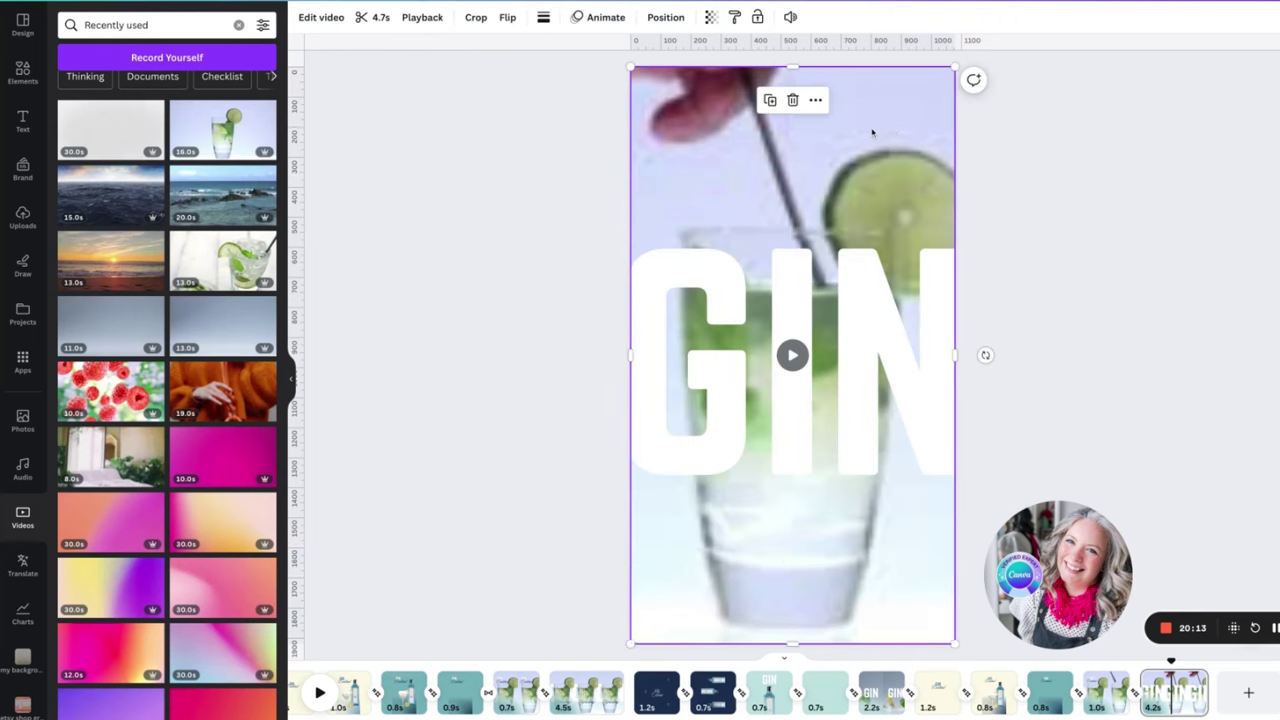
pyautogui.press('super+d')
pyautogui.moveTo(808, 285)
pyautogui.mouseDown()
pyautogui.moveTo(817, 271)
pyautogui.moveTo(804, 271)
pyautogui.moveTo(821, 269)
pyautogui.mouseUp()
pyautogui.click(318, 18)
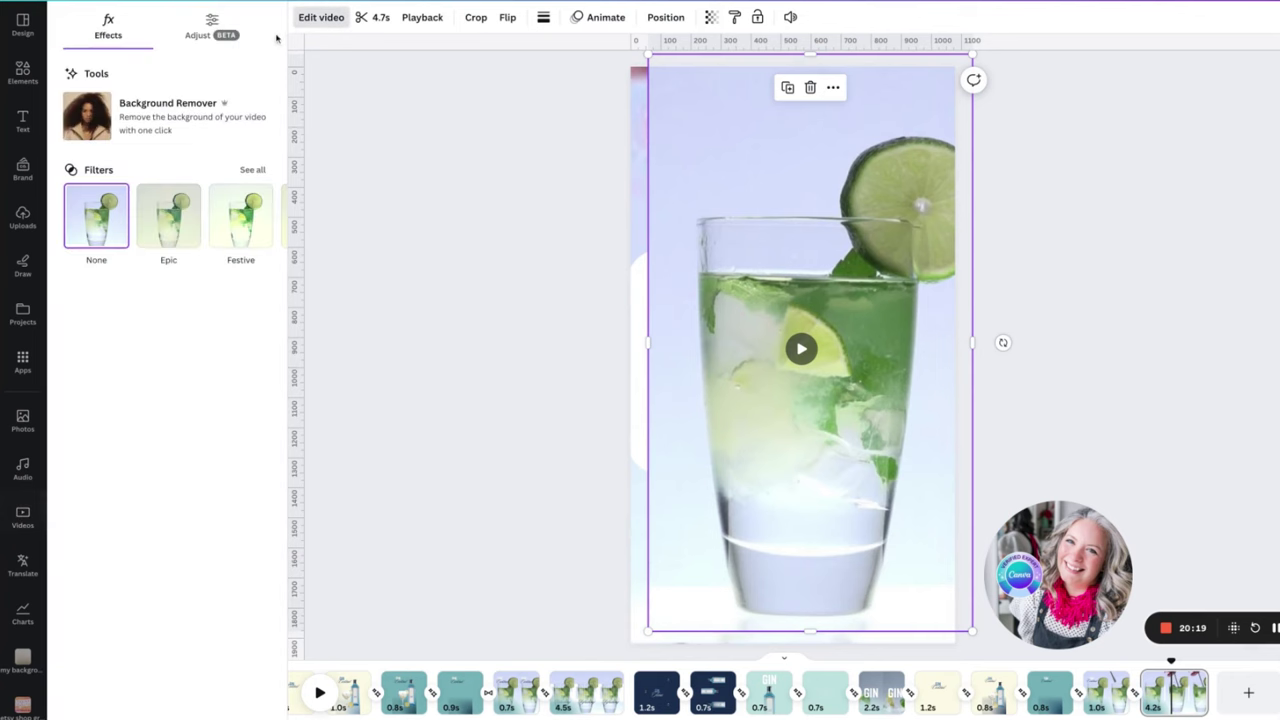
pyautogui.click(83, 117)
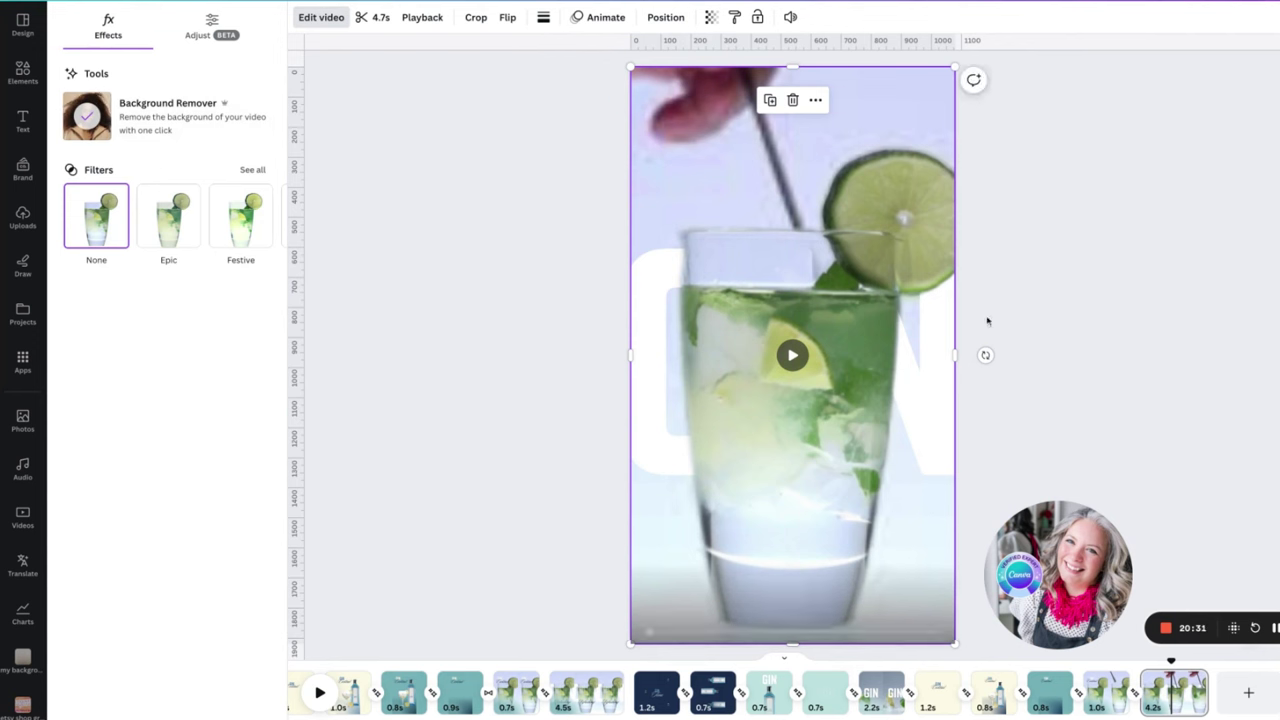
# - Move the hollow "GIN" text to the top of the layer order, above the cut-out drink video, and play the page
pyautogui.click(666, 18)
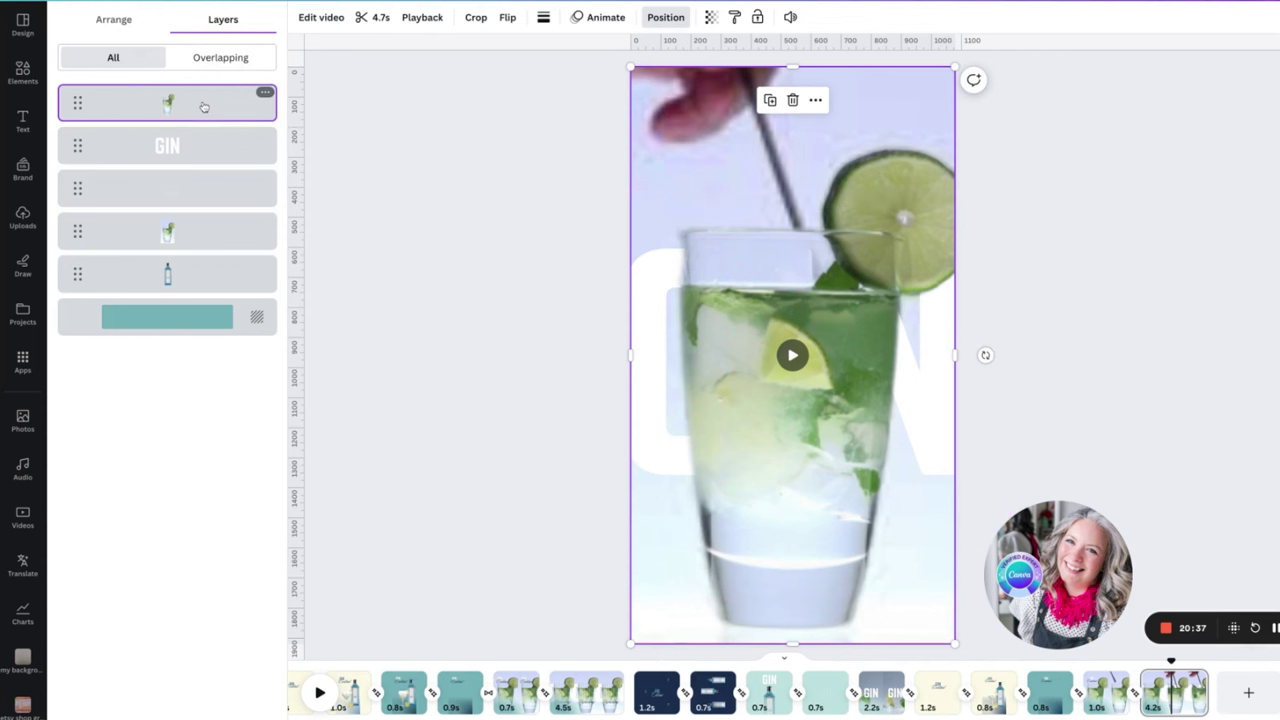
pyautogui.moveTo(199, 193); pyautogui.dragTo(201, 90)
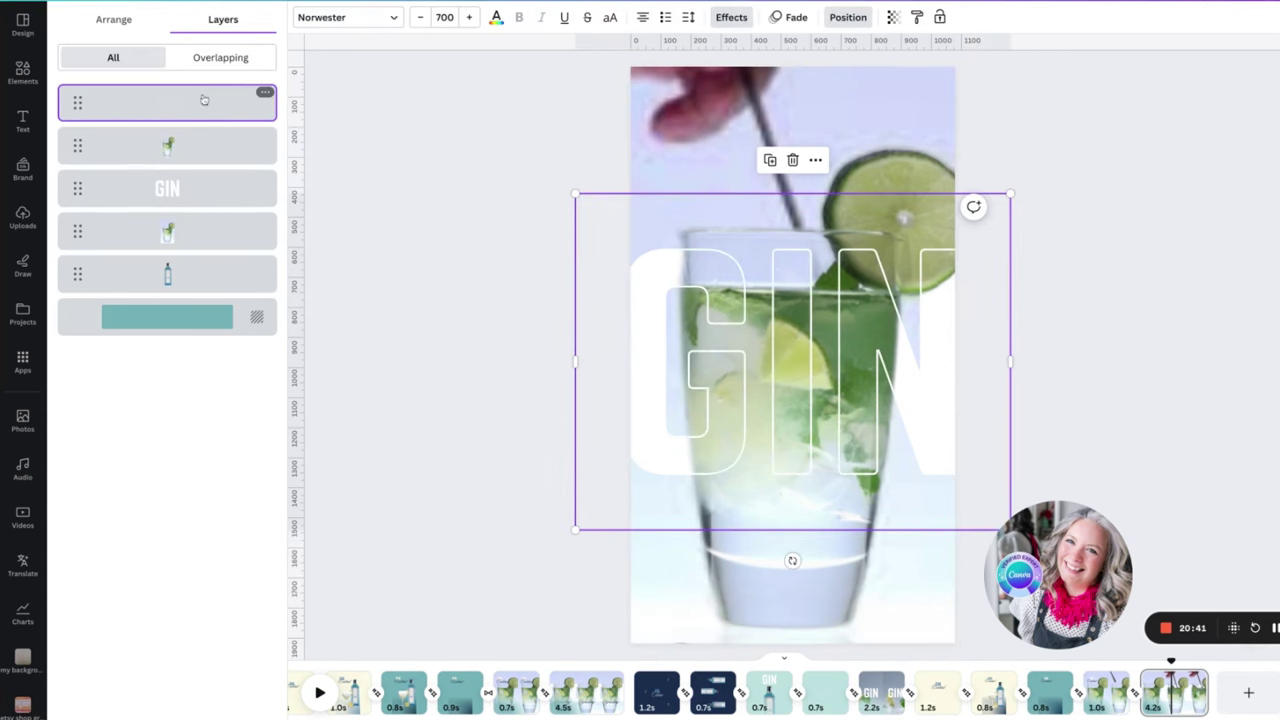
pyautogui.moveTo(196, 143)
pyautogui.mouseDown()
pyautogui.moveTo(177, 117)
pyautogui.moveTo(178, 140)
pyautogui.mouseUp()
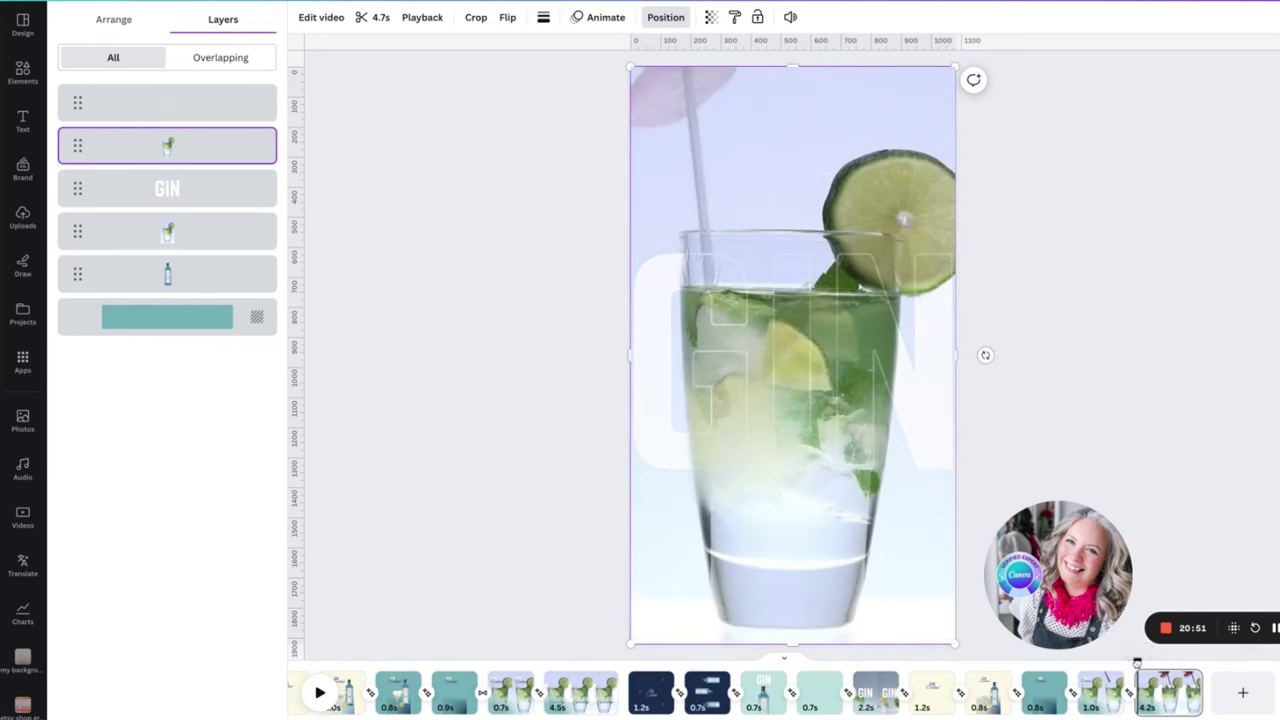
pyautogui.click(320, 693)
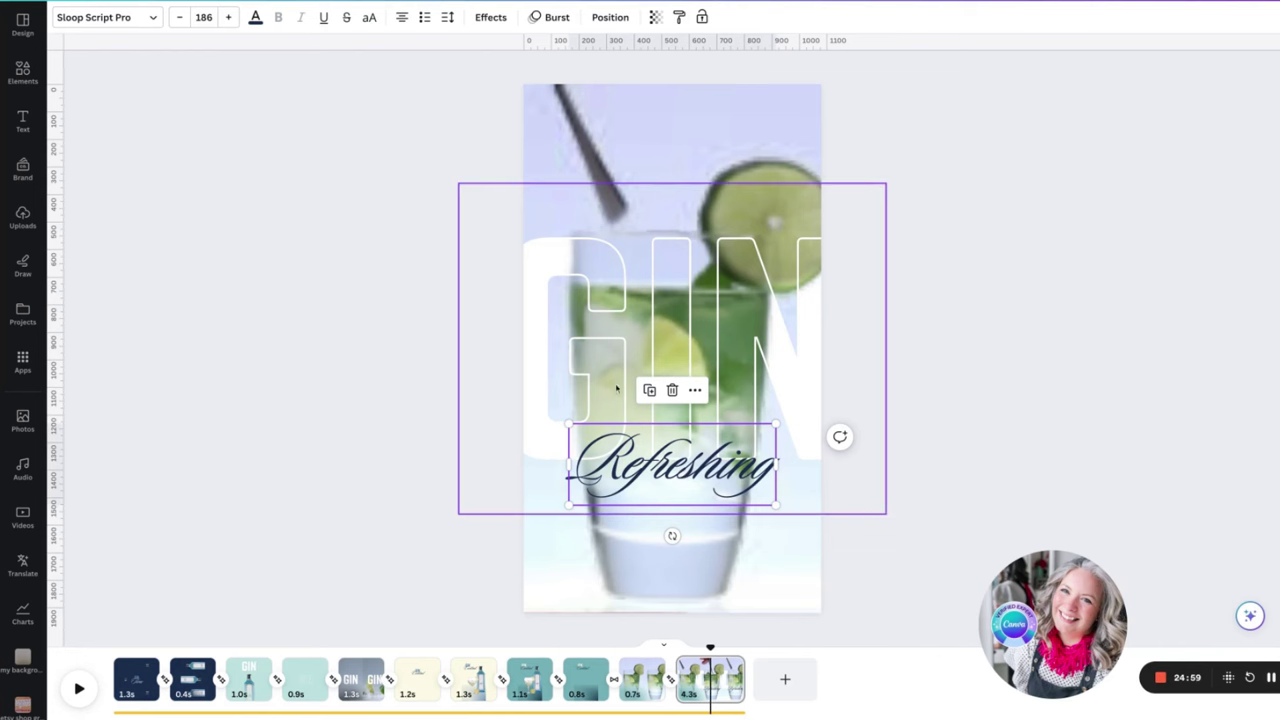
# - Show the timing of the "Refreshing" text and make it start slightly later on the last page
pyautogui.click(695, 390)
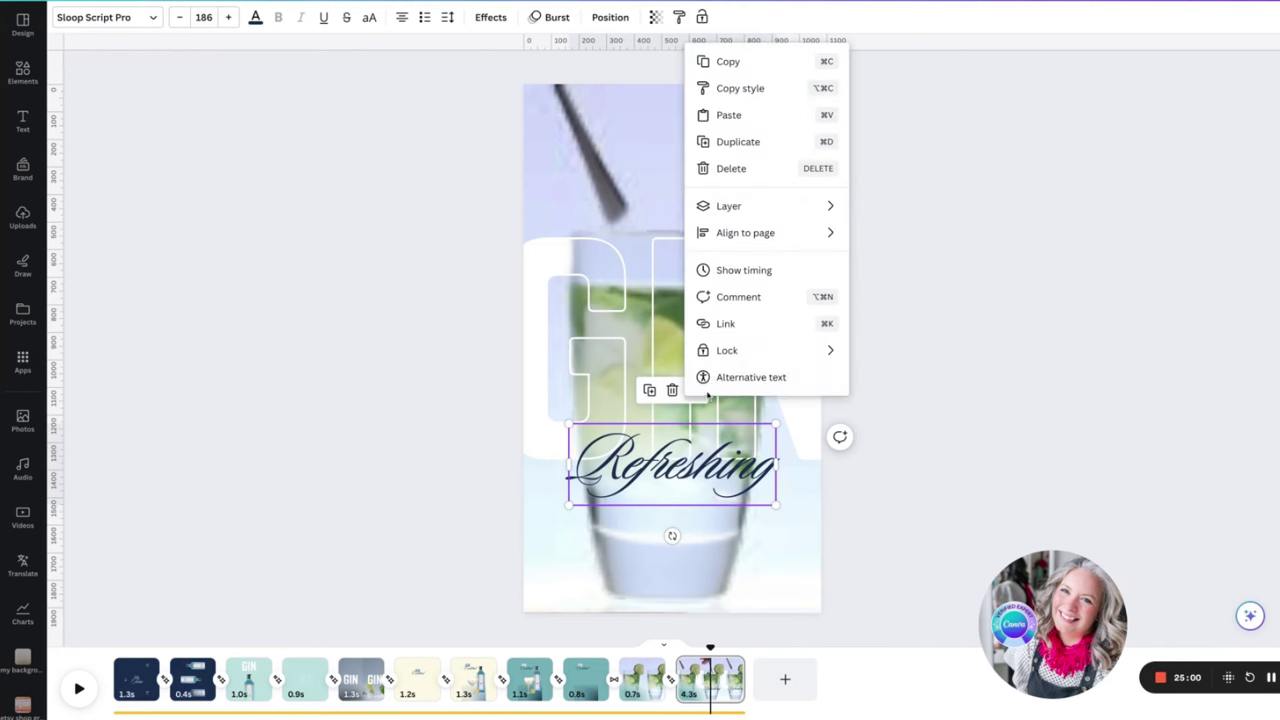
pyautogui.click(760, 271)
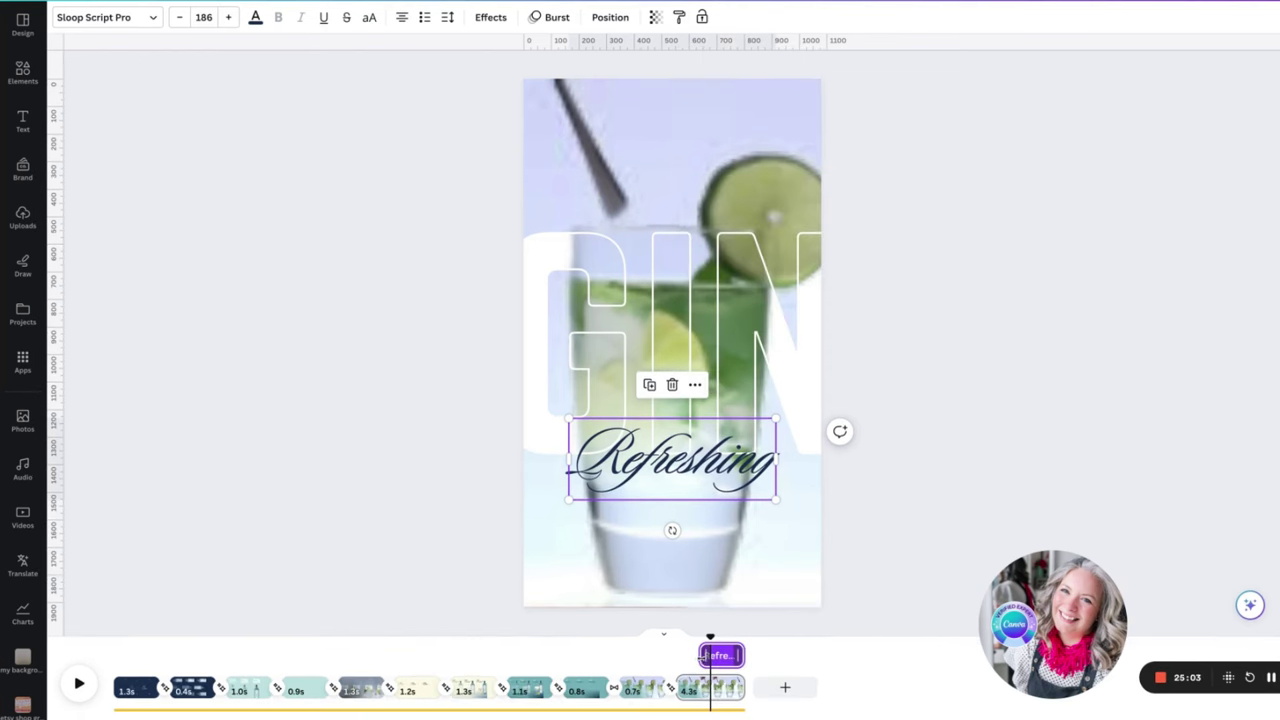
pyautogui.moveTo(703, 655)
pyautogui.mouseDown()
pyautogui.moveTo(680, 655)
pyautogui.moveTo(701, 655)
pyautogui.mouseUp()
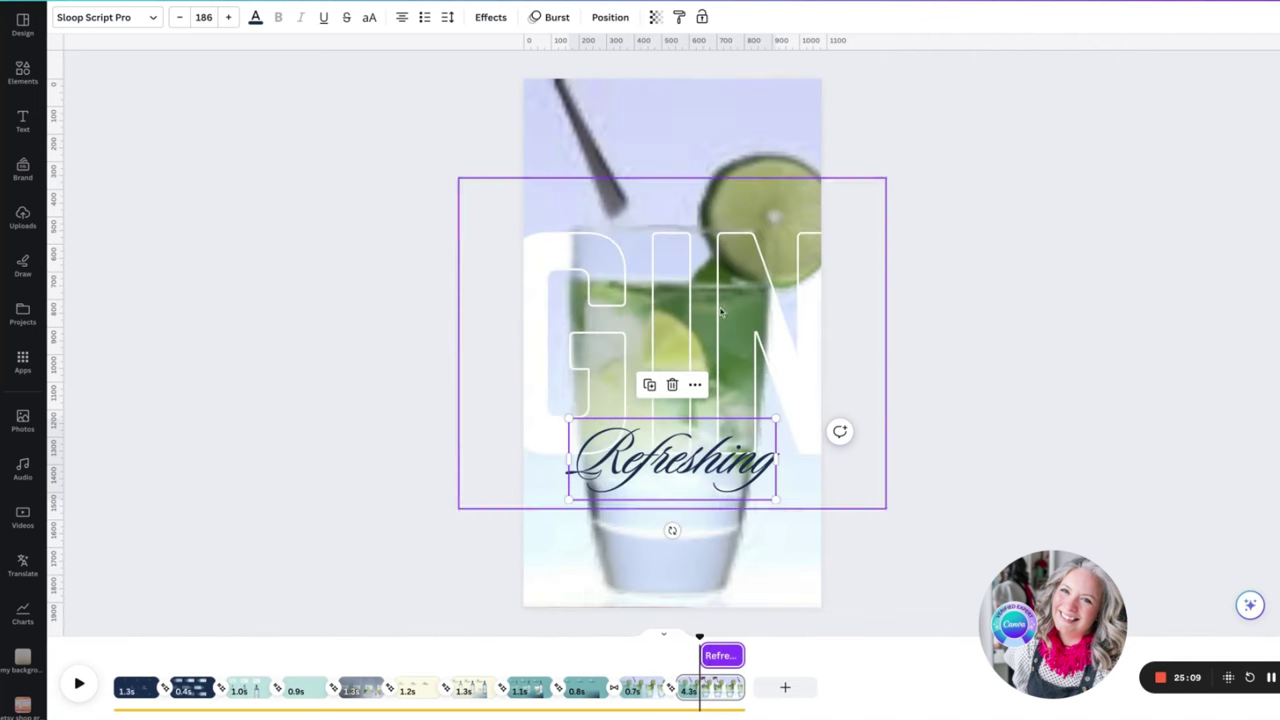
# - Limit the "Refreshing" text's Burst animation to On enter and play the last page from shortly before the text starts
pyautogui.click(548, 17)
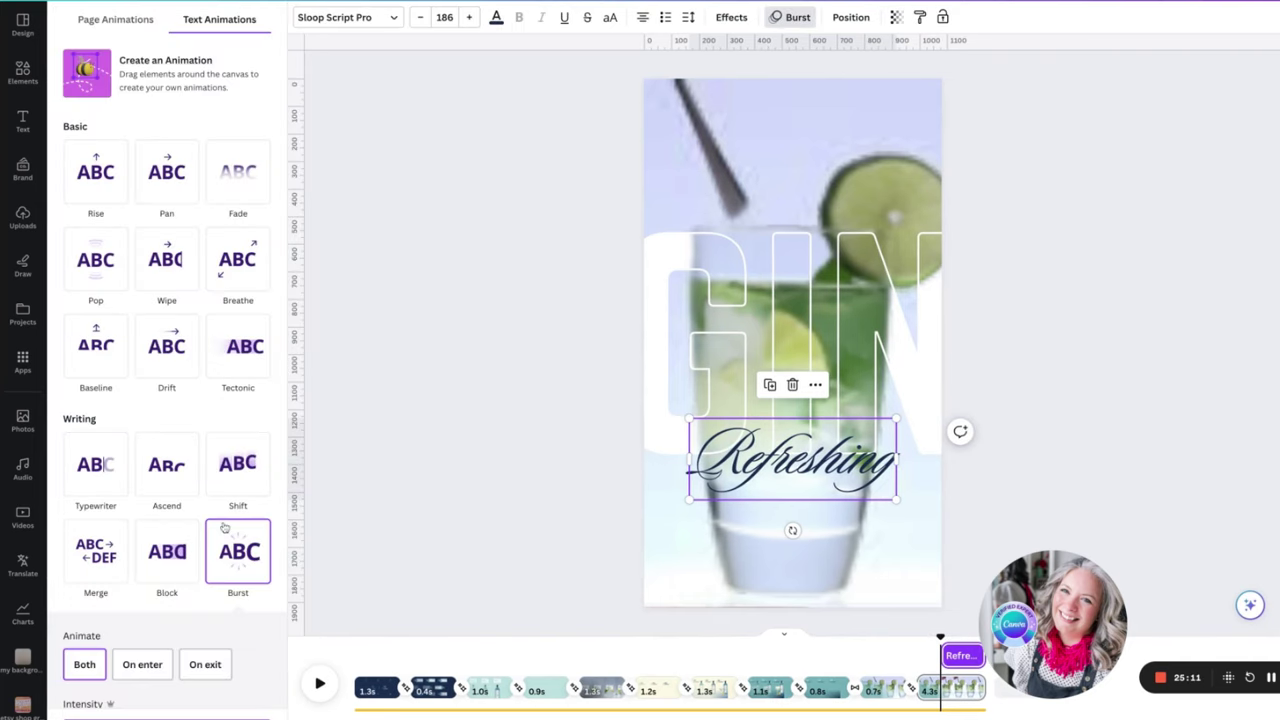
pyautogui.scroll(-2, 90, 672)
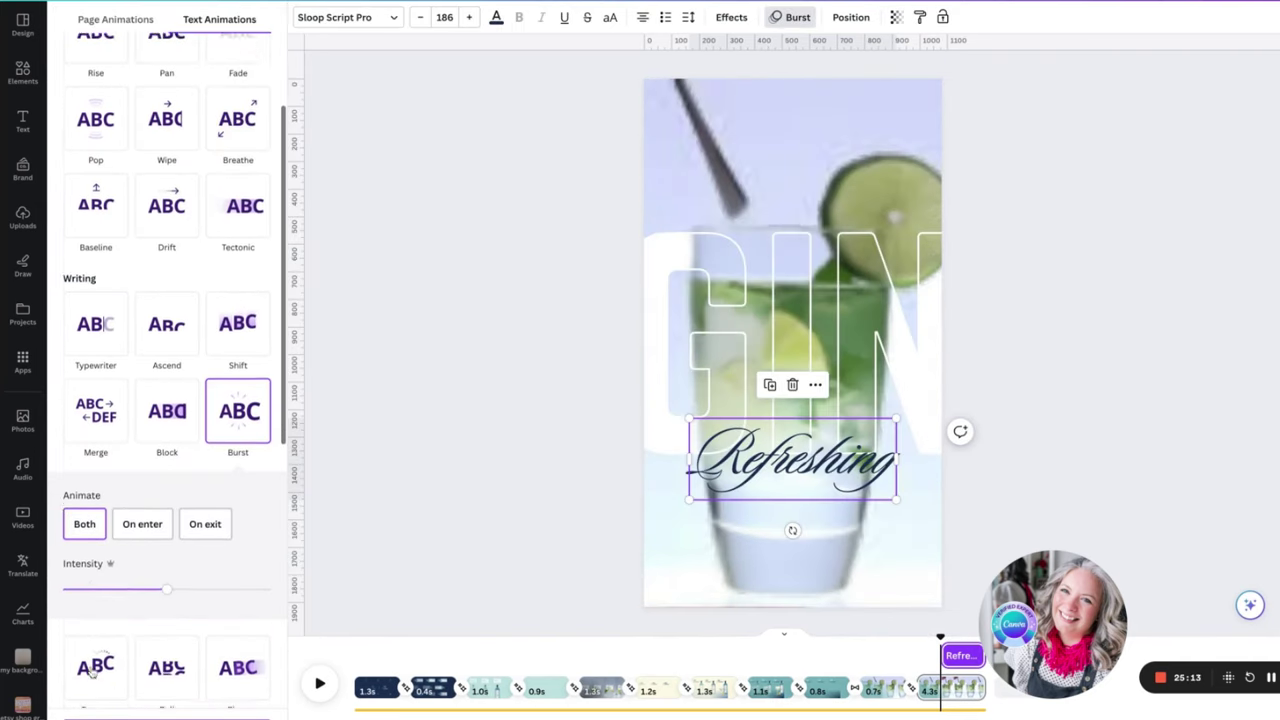
pyautogui.scroll(-1, 90, 672)
pyautogui.click(145, 492)
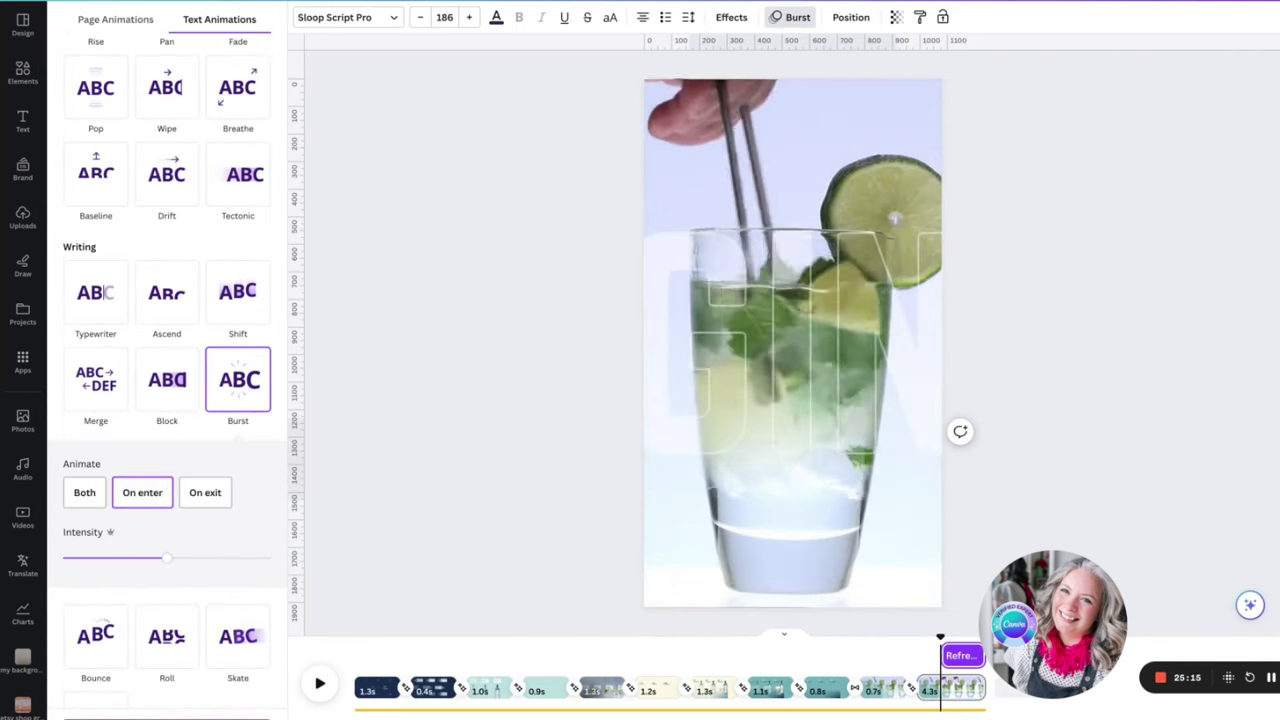
pyautogui.moveTo(939, 635); pyautogui.dragTo(924, 634)
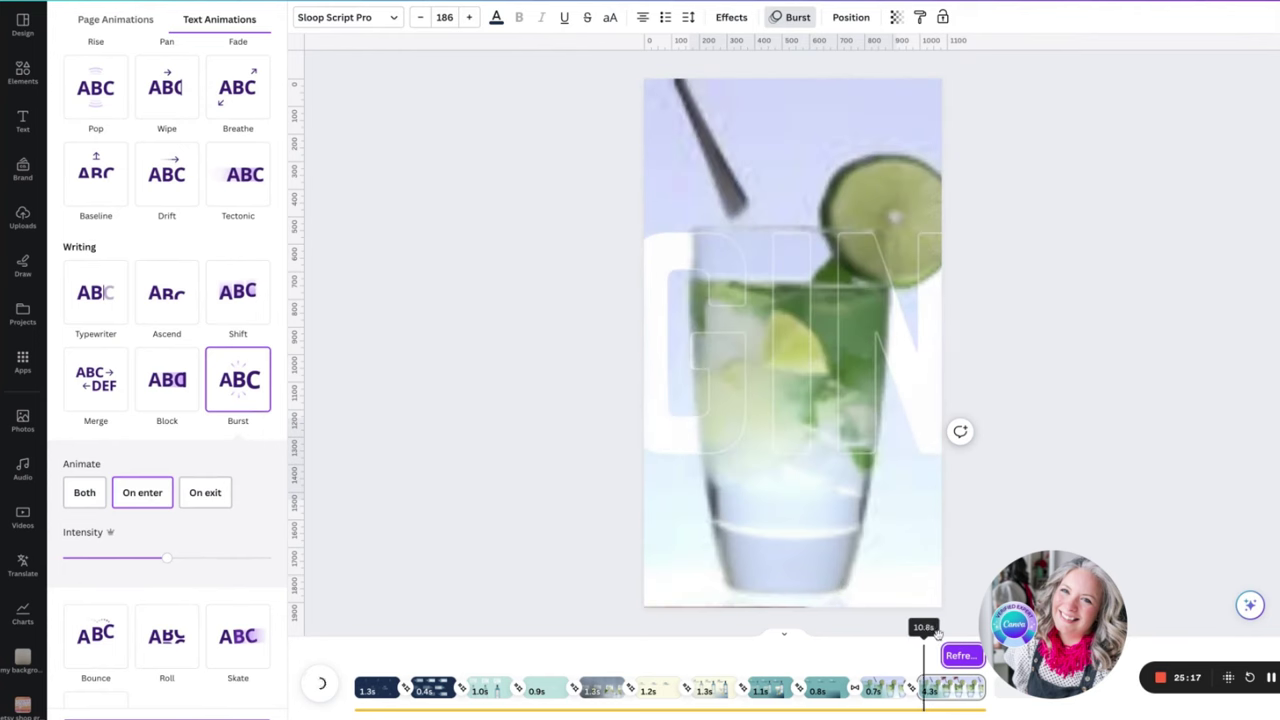
pyautogui.click(321, 684)
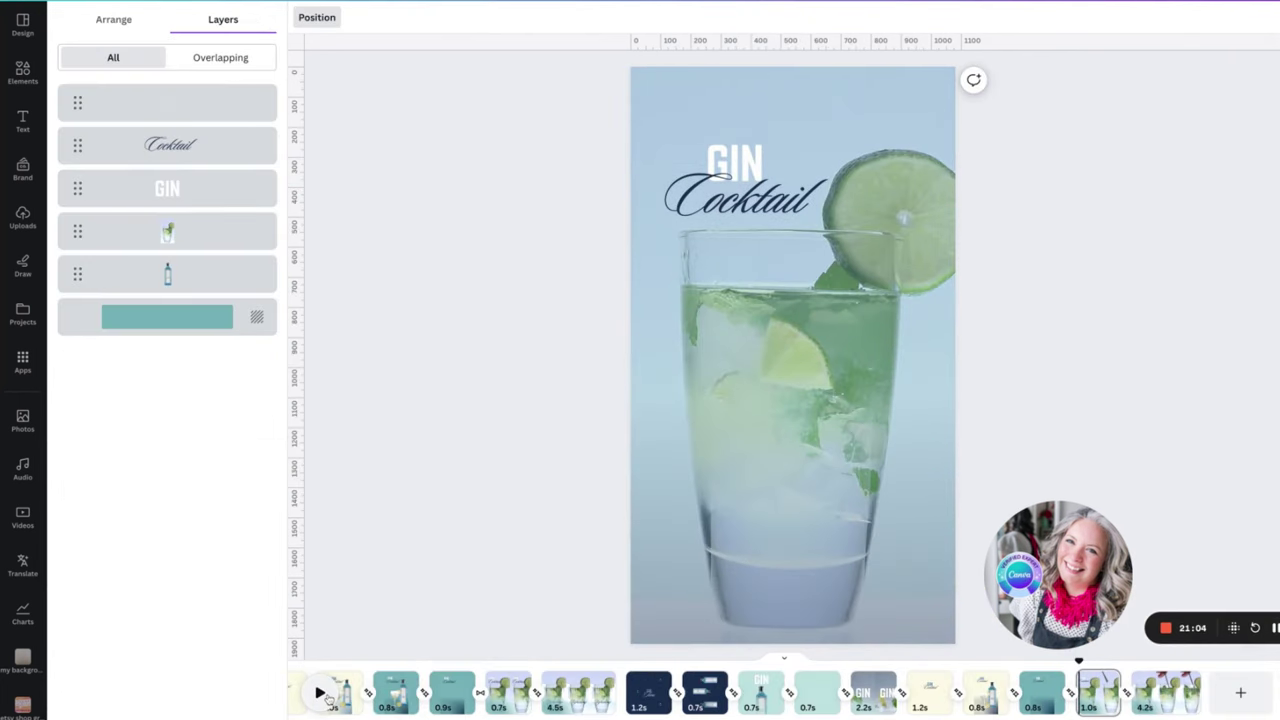
# - Play the whole page sequence from the first page to review its transitions and timing
pyautogui.click(321, 693)
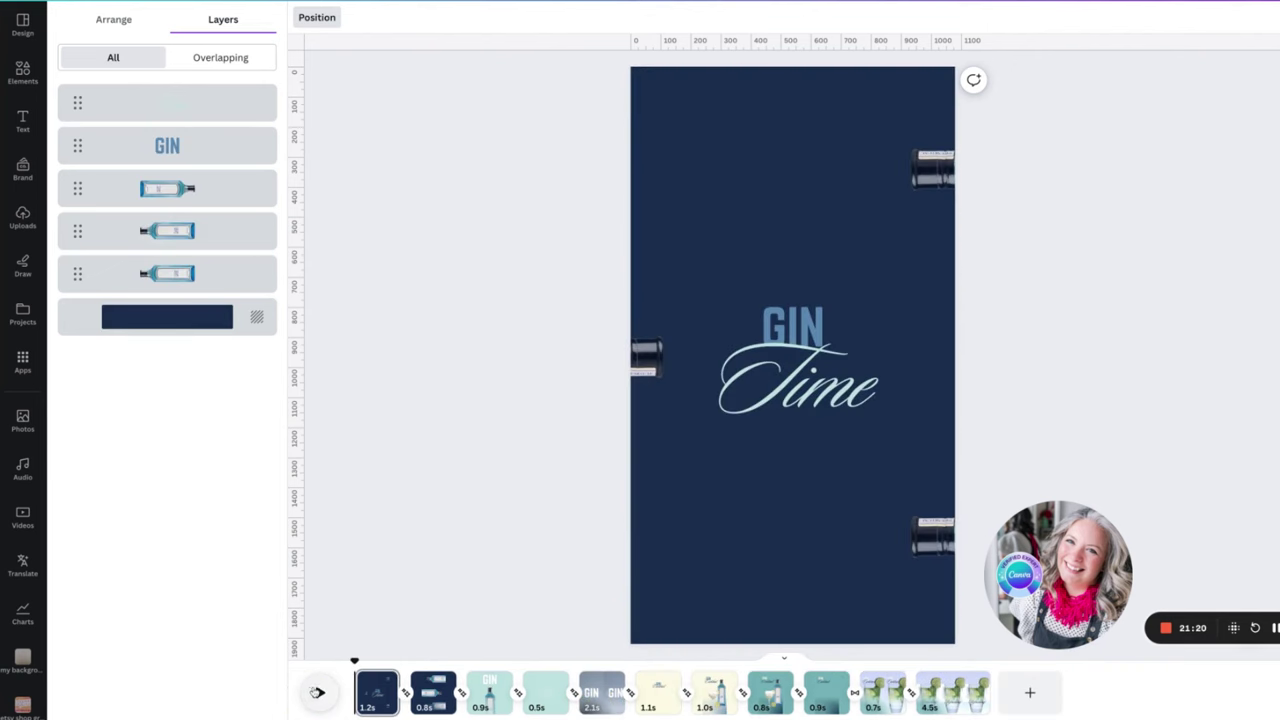
pyautogui.click(317, 692)
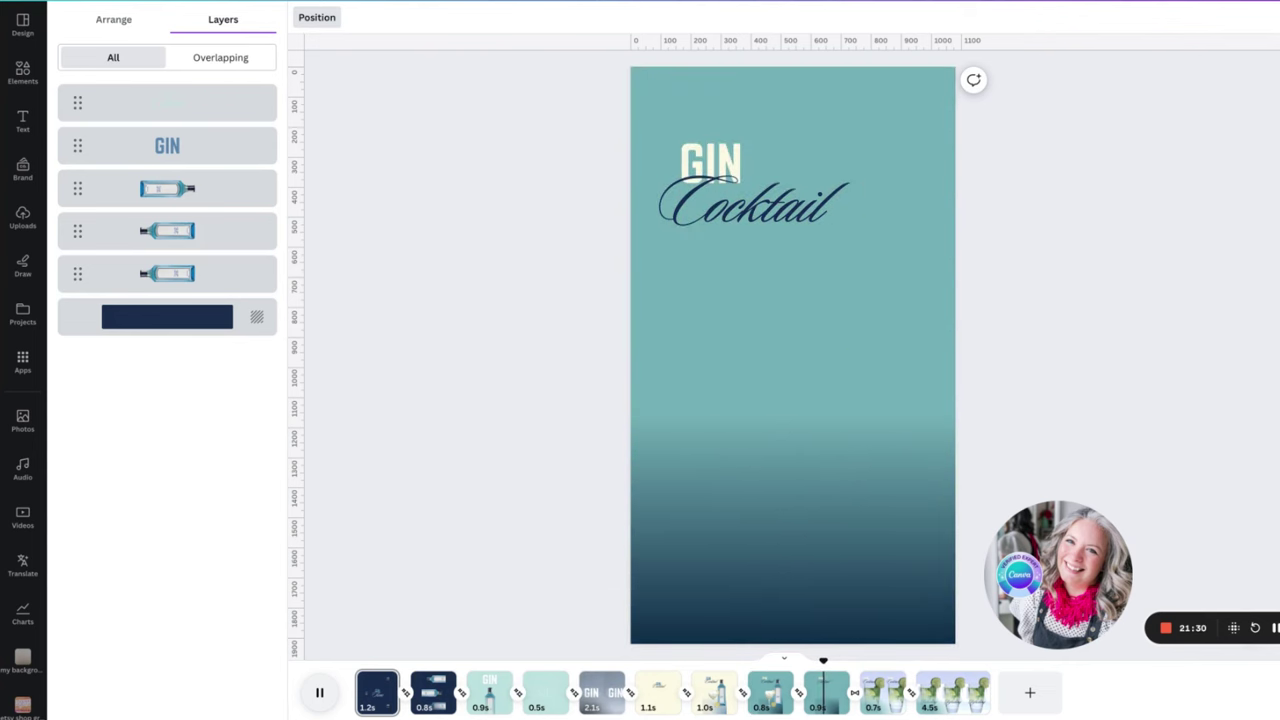
pyautogui.press('space')
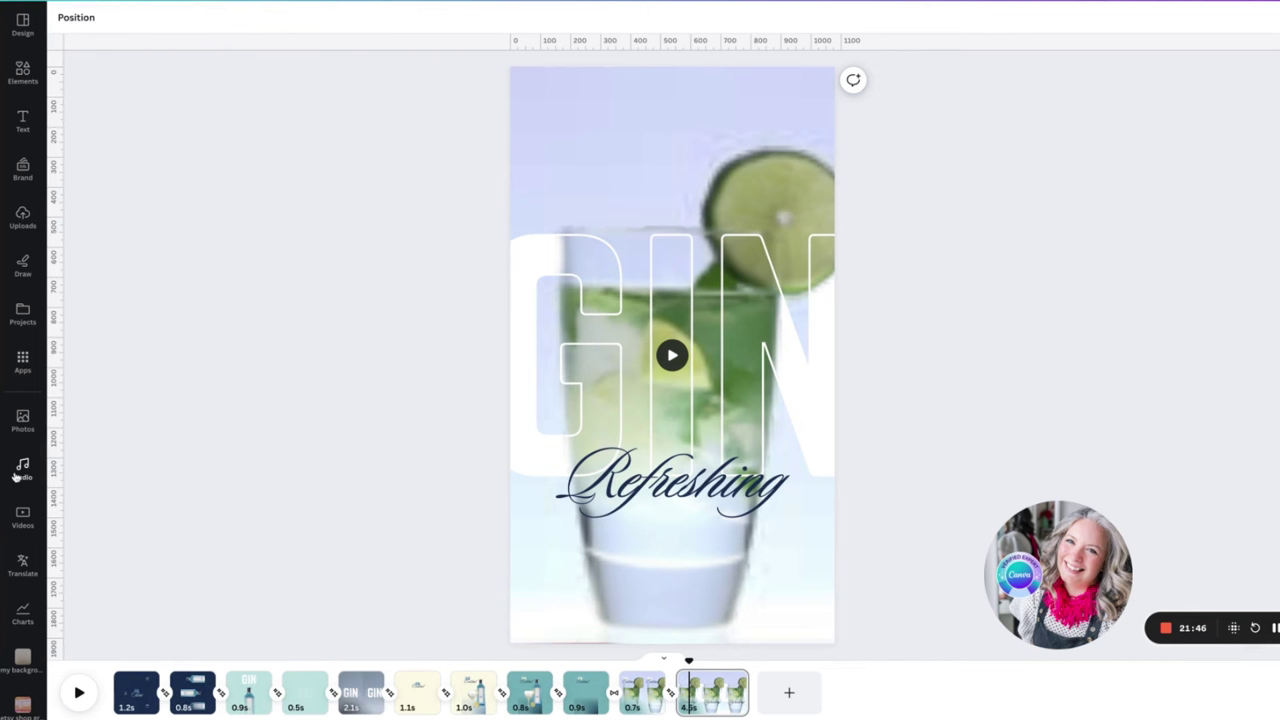
# - Find "Let You Go (Daxten Remix)" among the Fun audio, preview it, add it beneath the pages and play the video
pyautogui.click(18, 470)
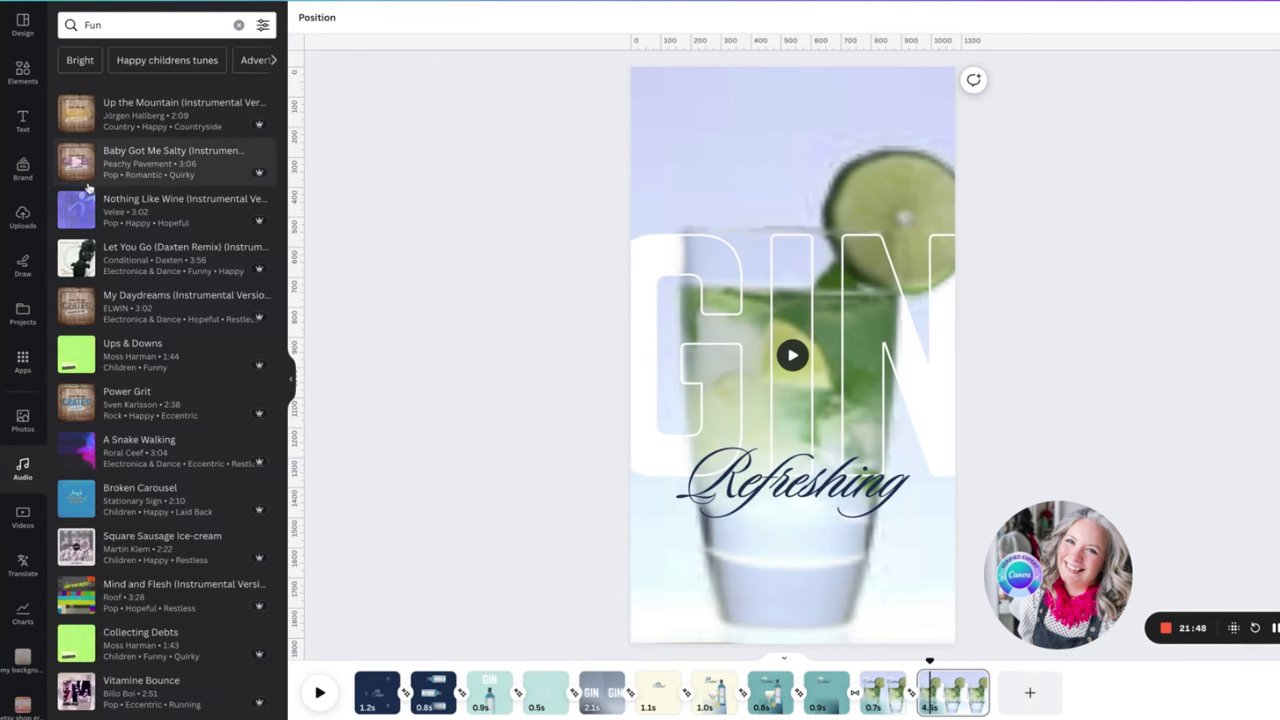
pyautogui.click(238, 25)
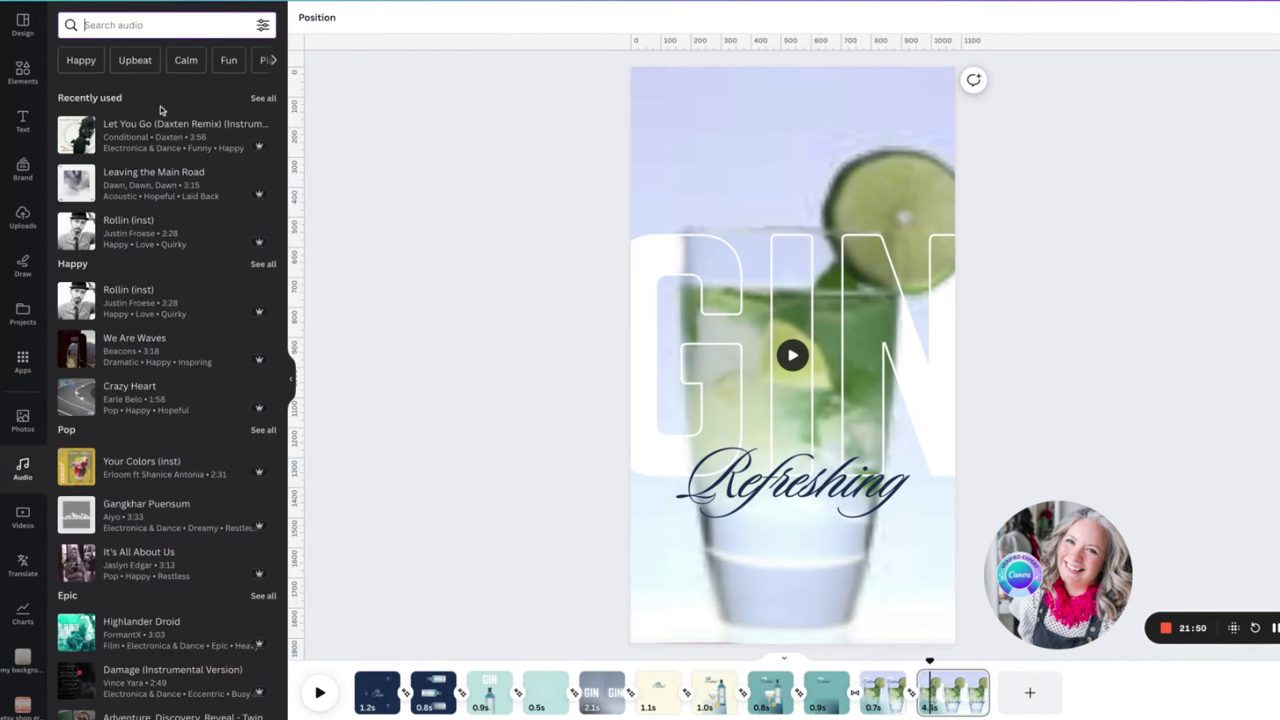
pyautogui.click(227, 61)
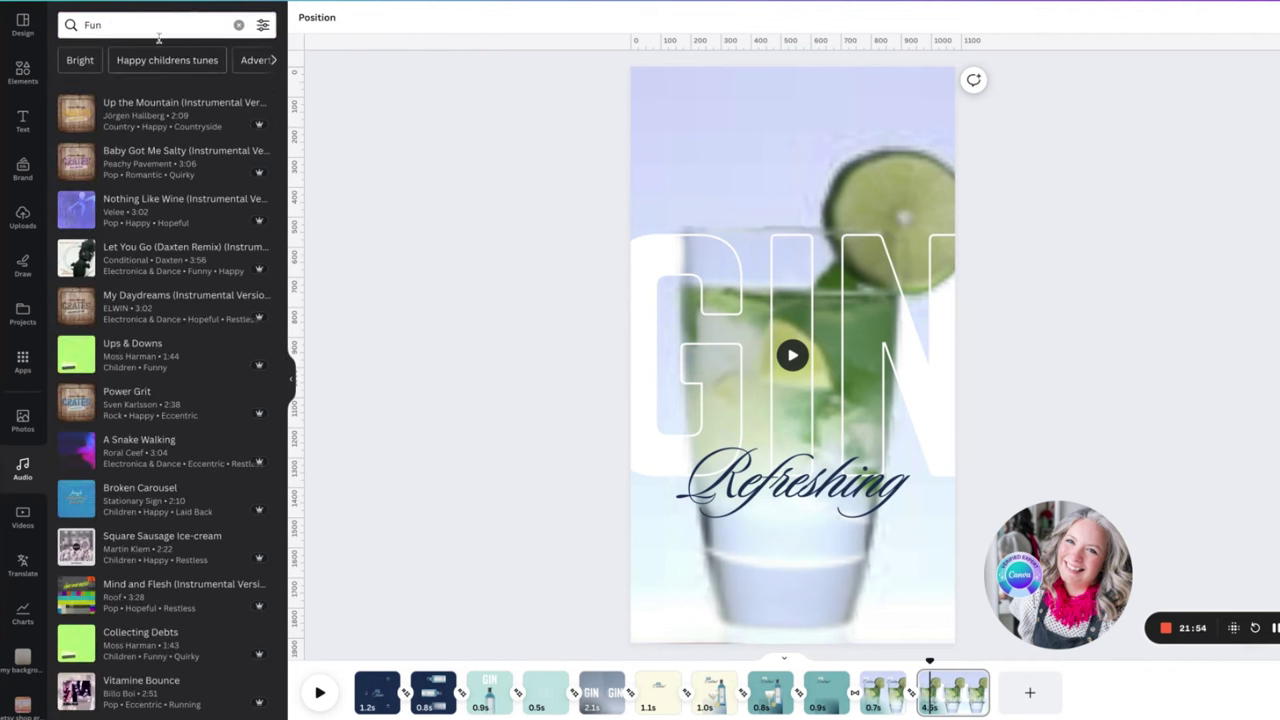
pyautogui.click(76, 262)
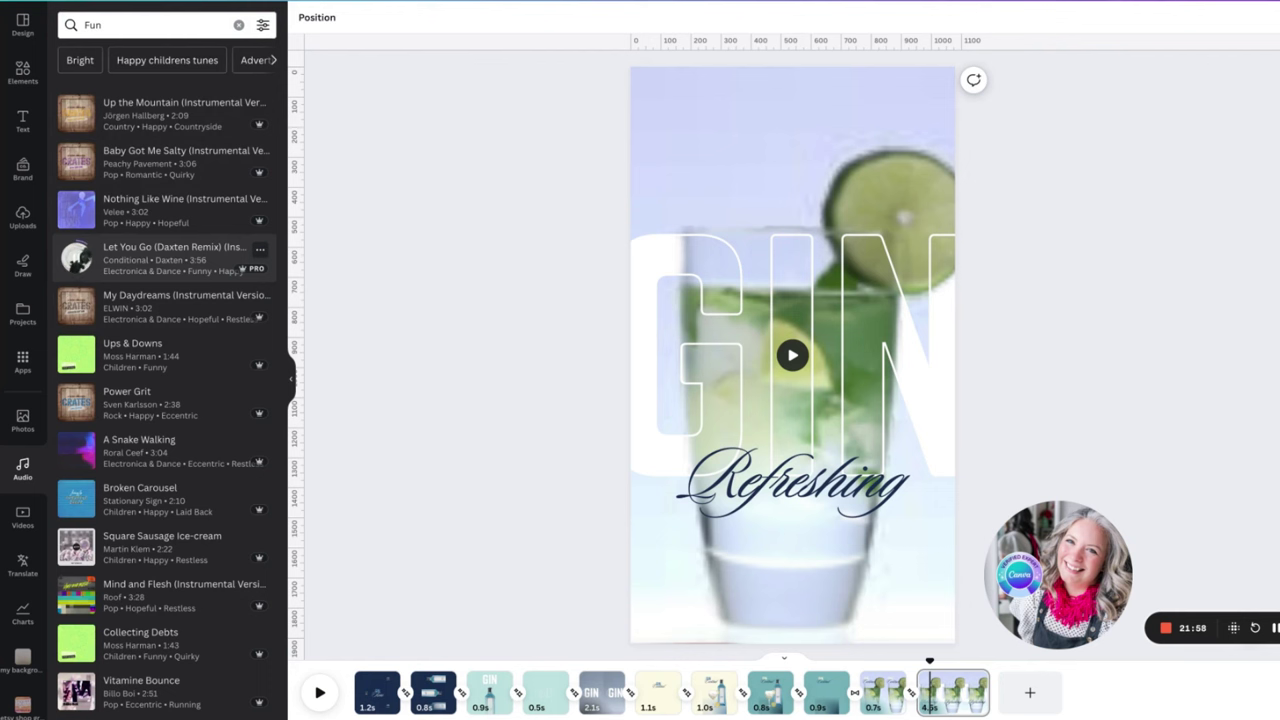
pyautogui.click(76, 260)
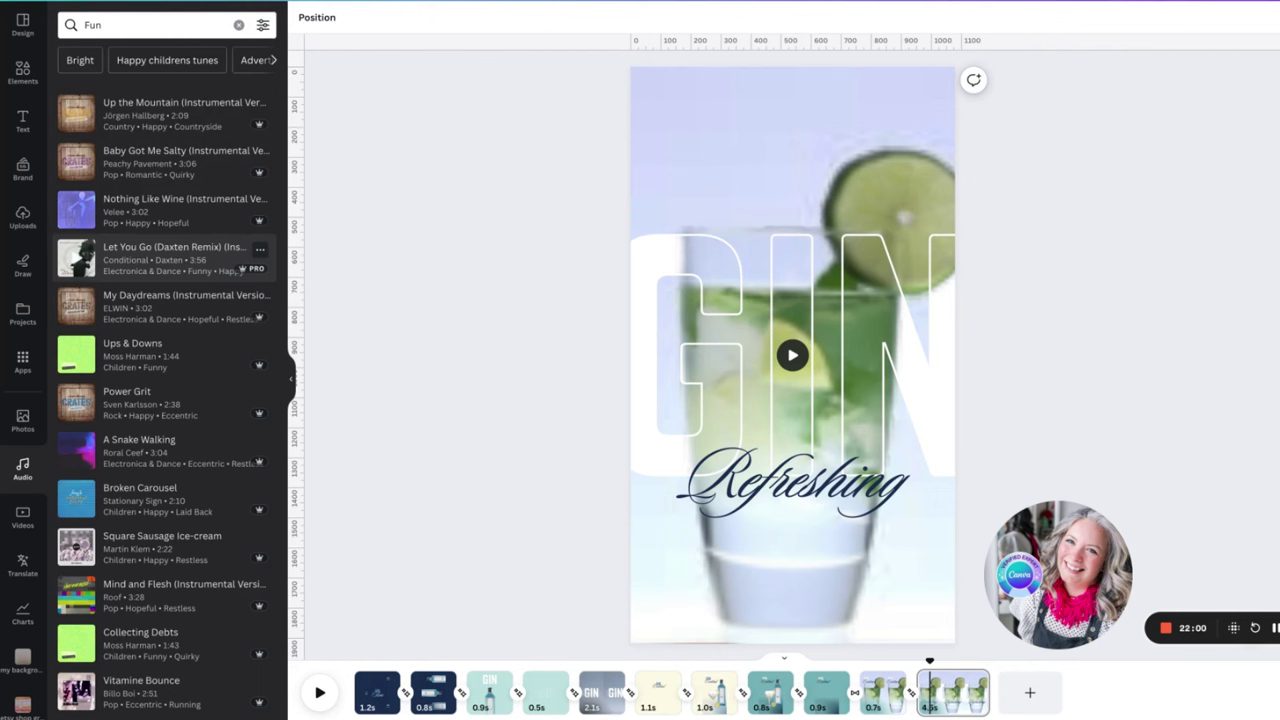
pyautogui.moveTo(128, 261); pyautogui.dragTo(390, 702)
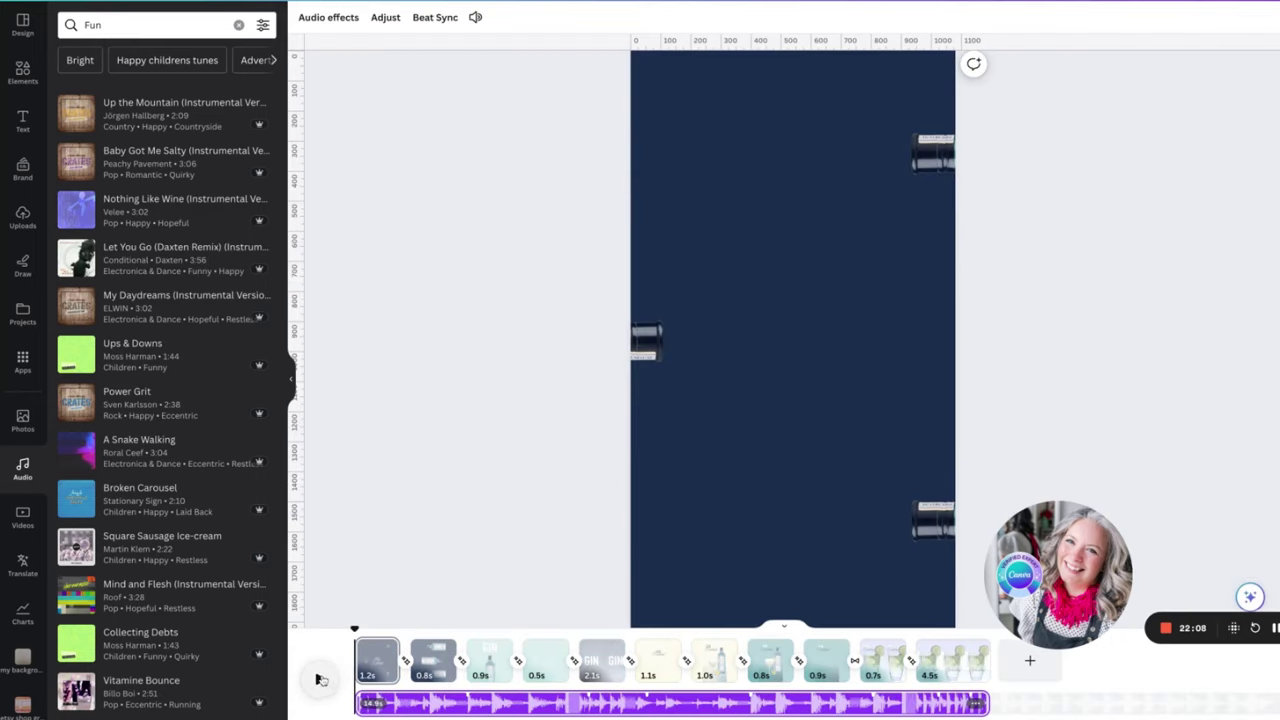
pyautogui.click(320, 680)
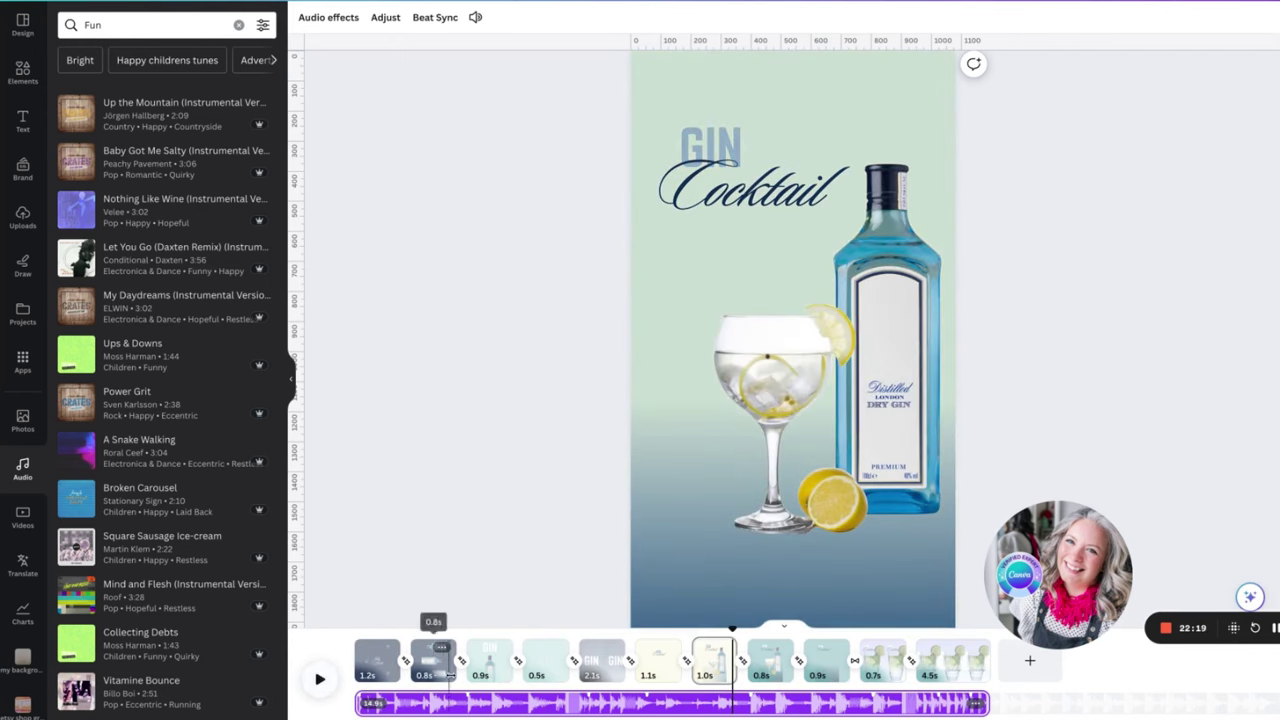
# - Turn on Sync now in the audio track's Beat Sync settings and return the playhead towards the beginning
pyautogui.click(432, 18)
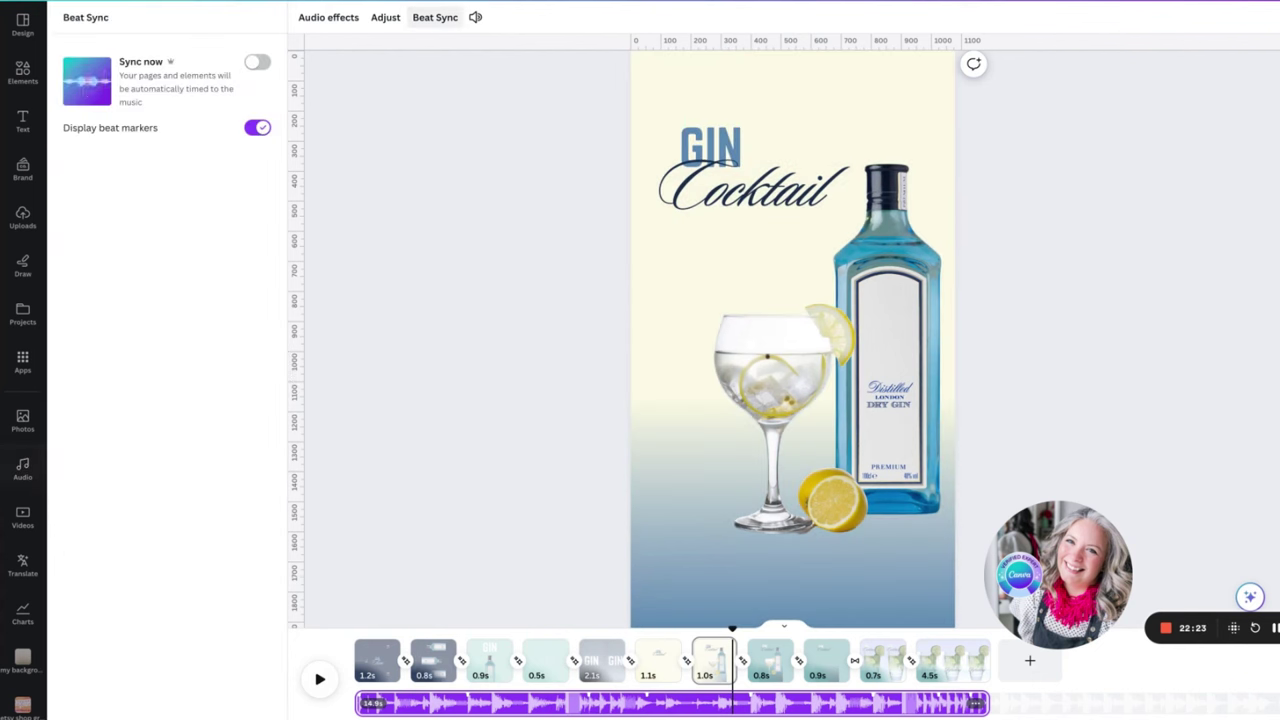
pyautogui.click(255, 63)
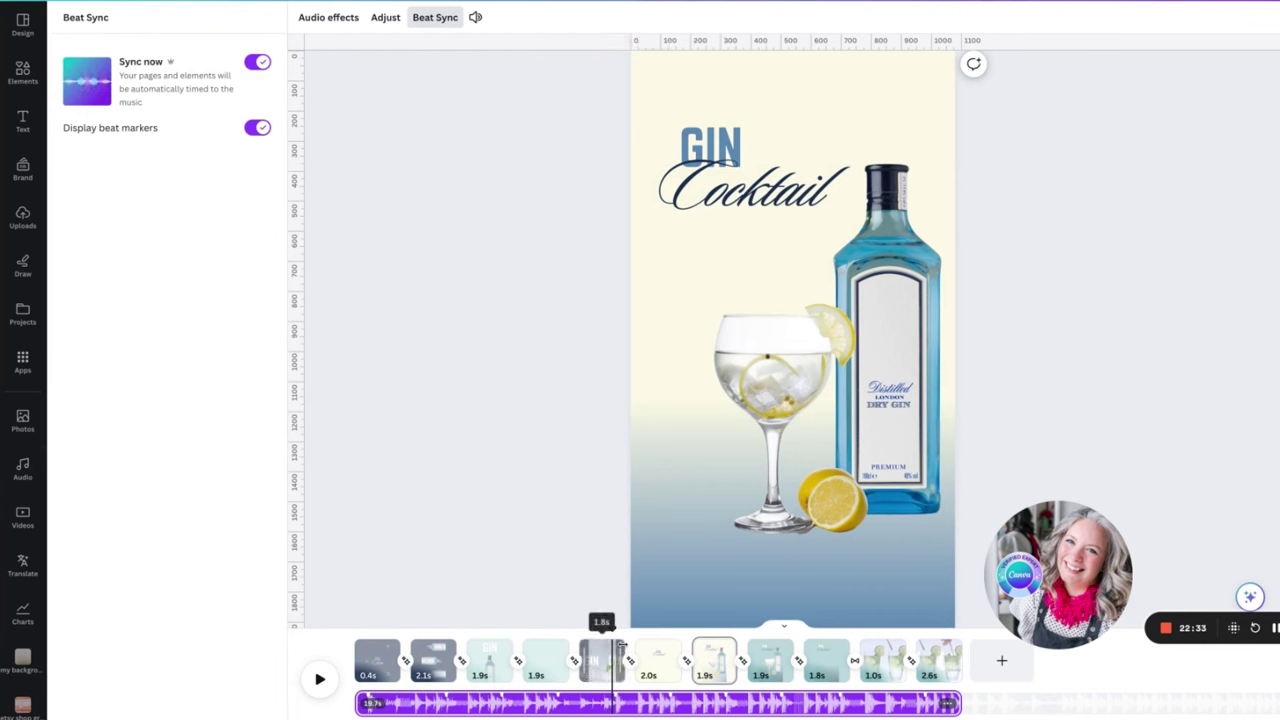
pyautogui.moveTo(612, 629); pyautogui.dragTo(477, 630)
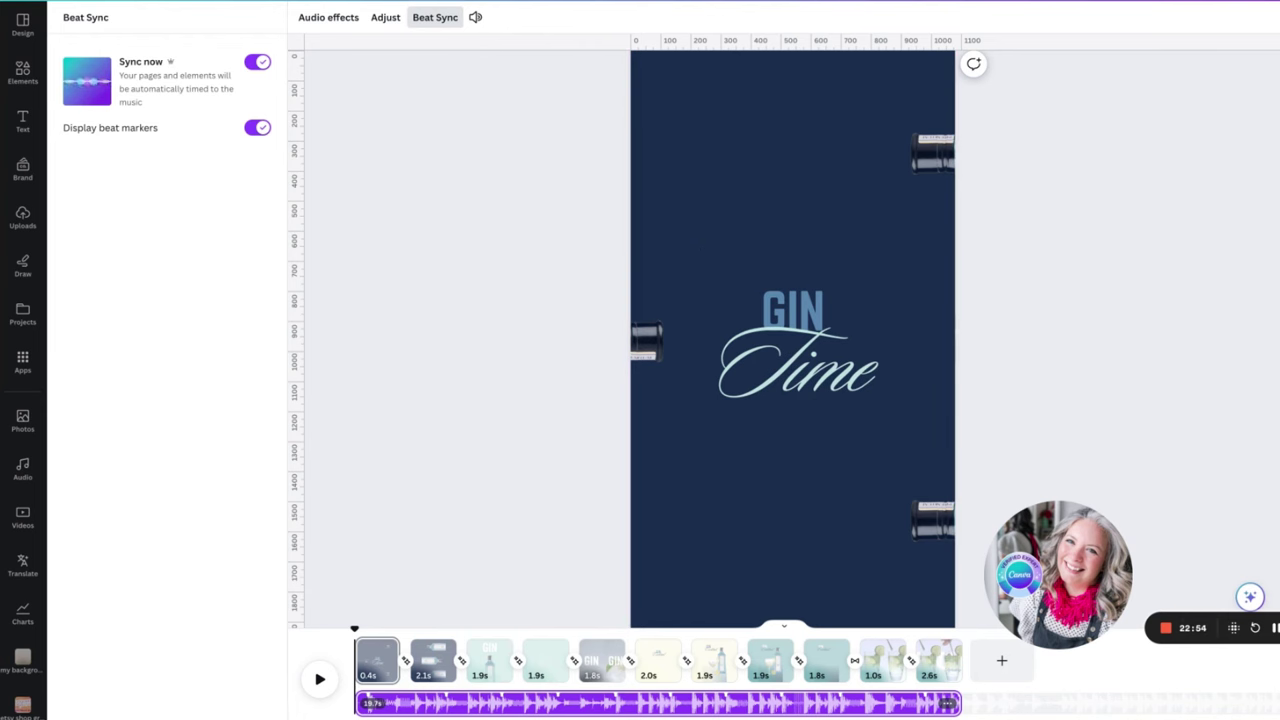
# - Check the first page's timing and adjust the second page's duration by moving its end point against the beat
pyautogui.scroll(5, 793, 340)
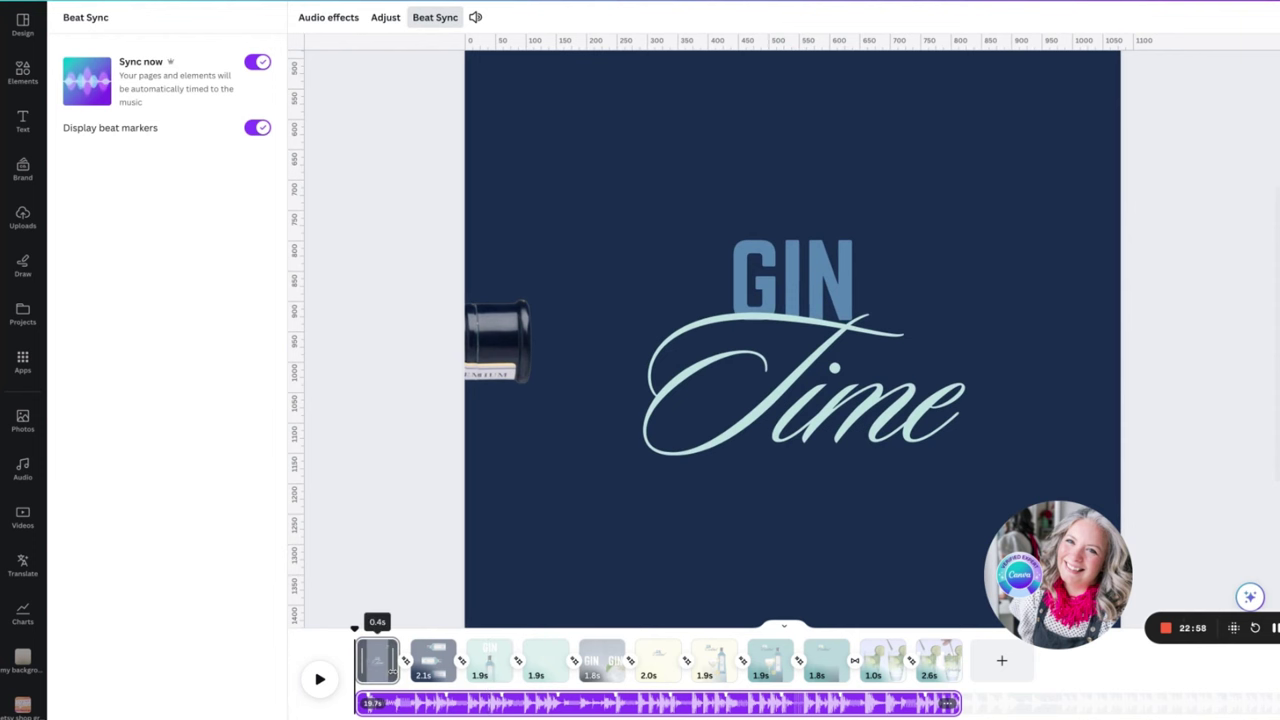
pyautogui.click(377, 660)
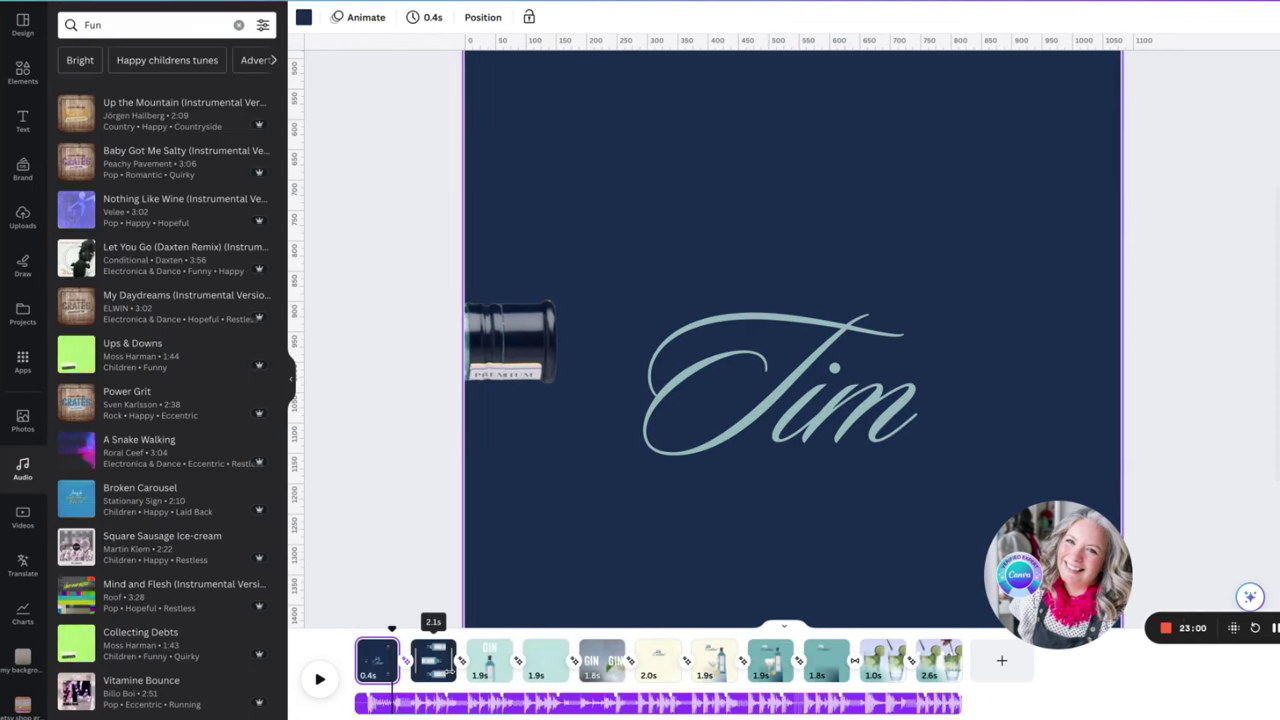
pyautogui.click(440, 662)
pyautogui.moveTo(447, 672); pyautogui.dragTo(456, 672)
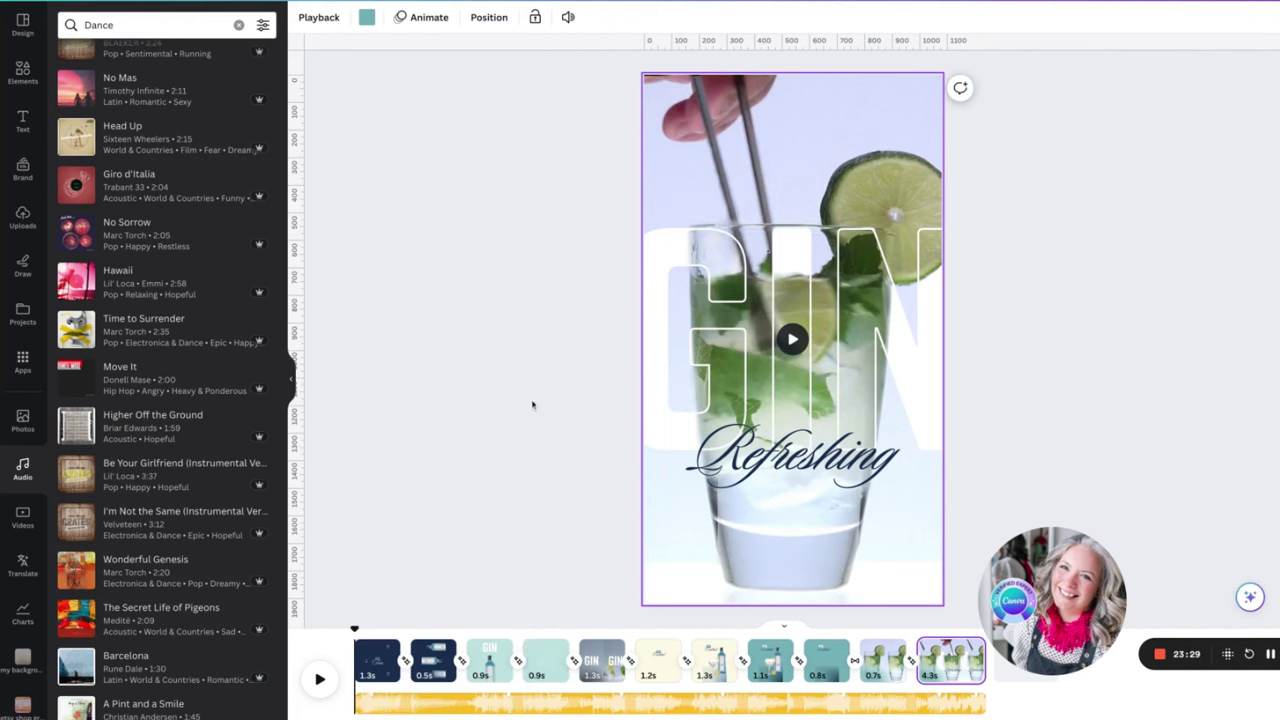
# - Show the audio track's Beat Sync settings and examine the beat markers along the track
pyautogui.click(661, 703)
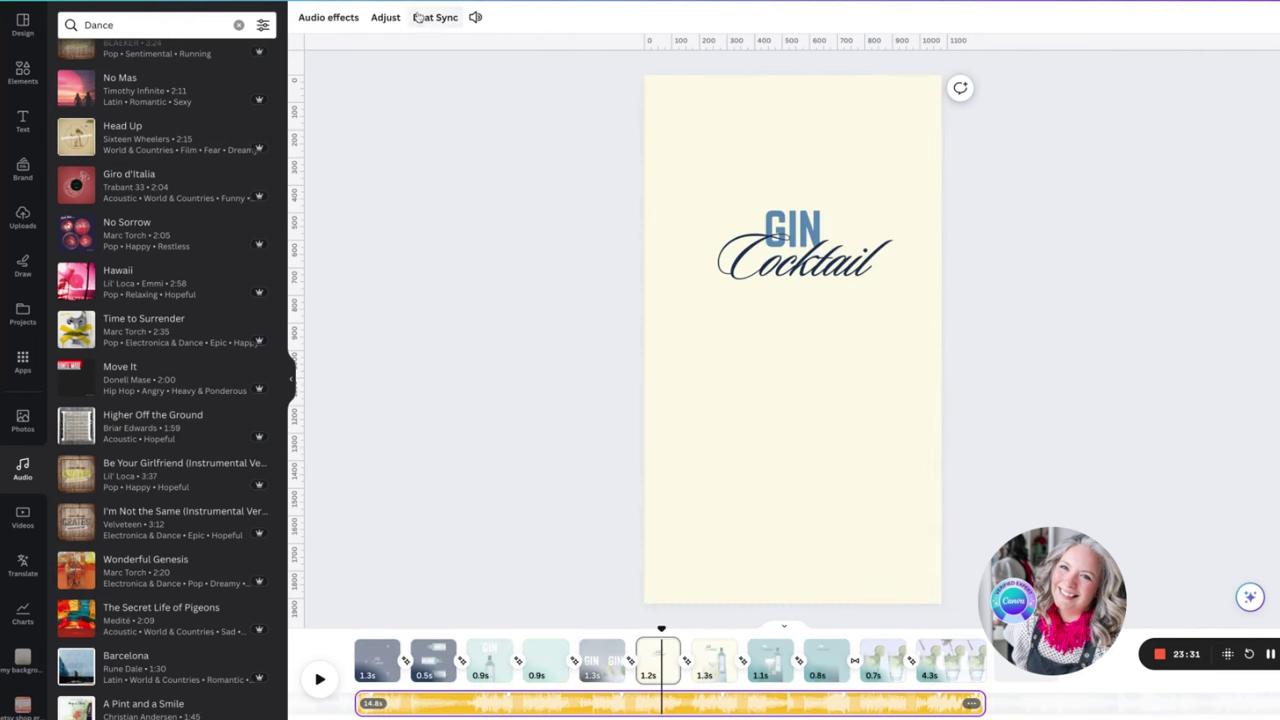
pyautogui.click(420, 17)
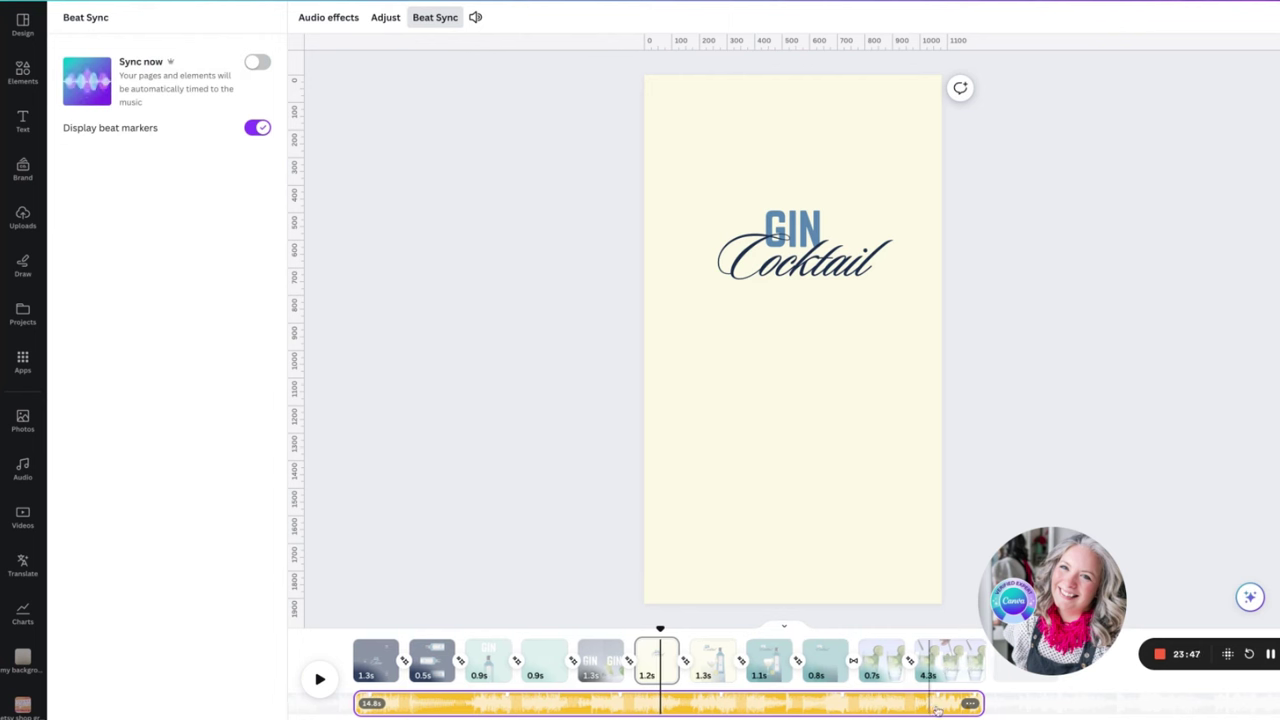
pyautogui.click(409, 140)
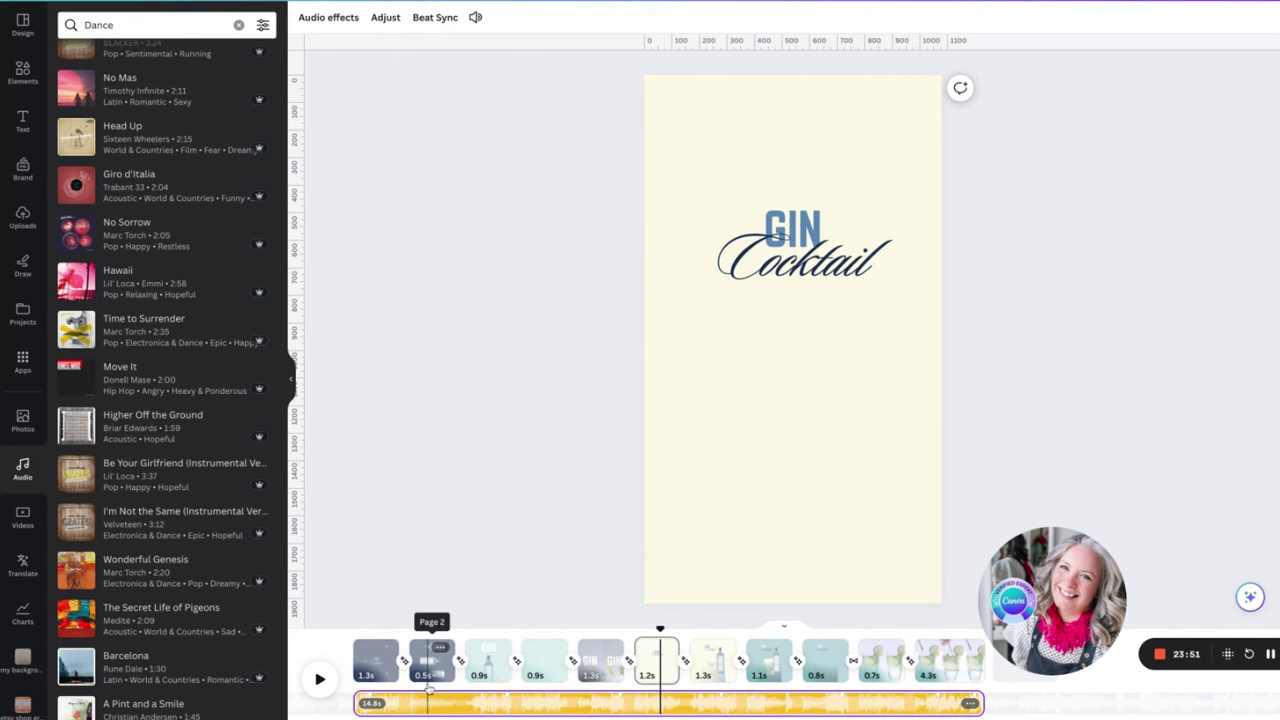
# - Set the second page's duration to 0.4 s to suit the beat and preview the video in full screen
pyautogui.click(450, 672)
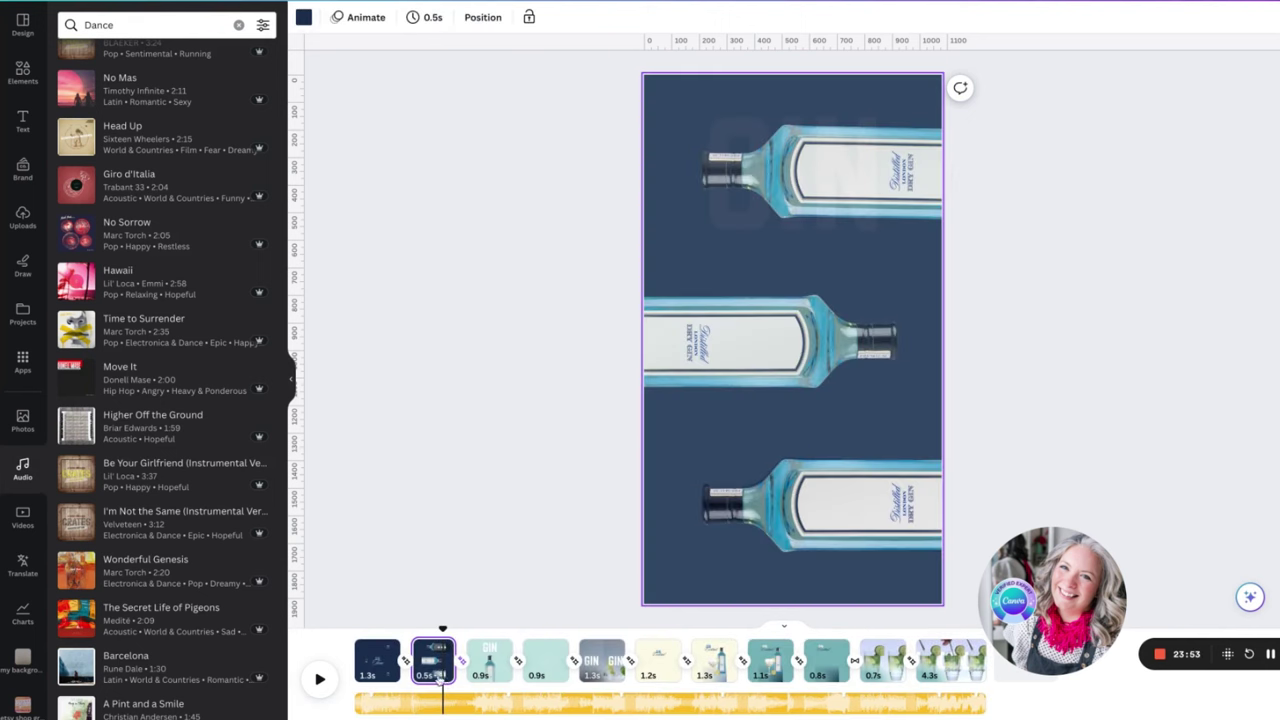
pyautogui.moveTo(450, 673); pyautogui.dragTo(455, 665)
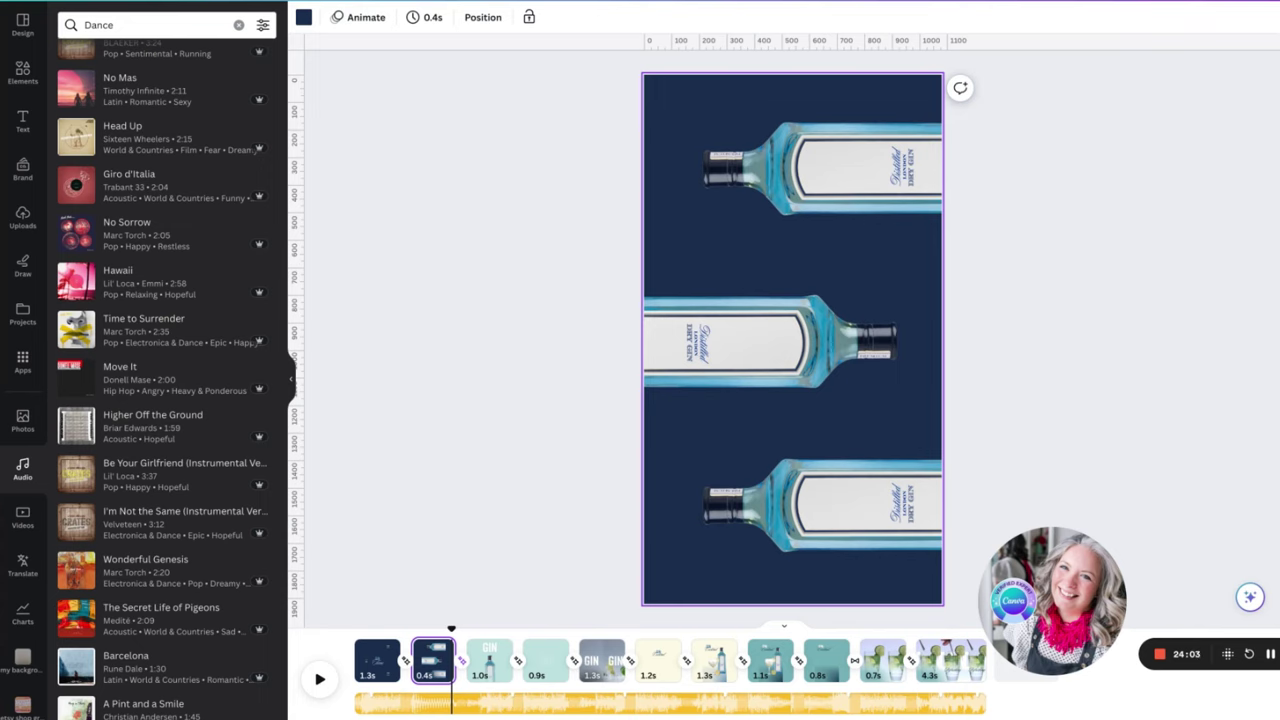
pyautogui.hotkey('ctrl', 'alt', 'p')
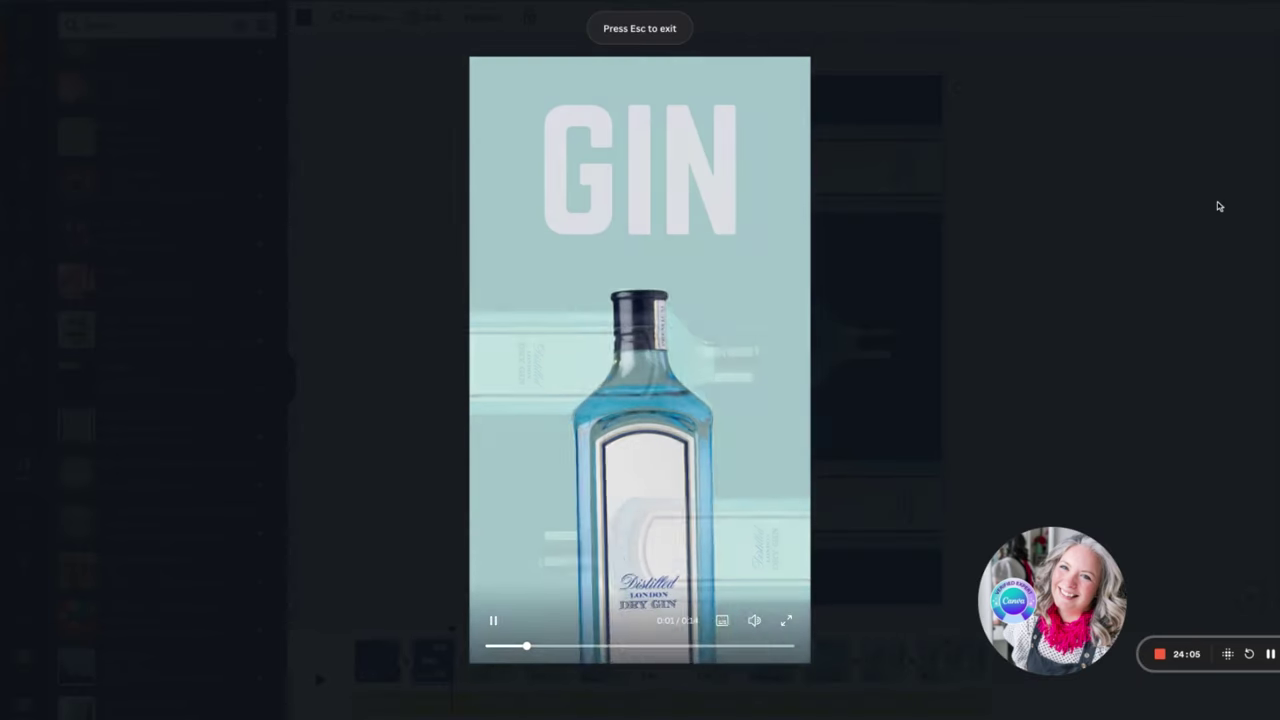